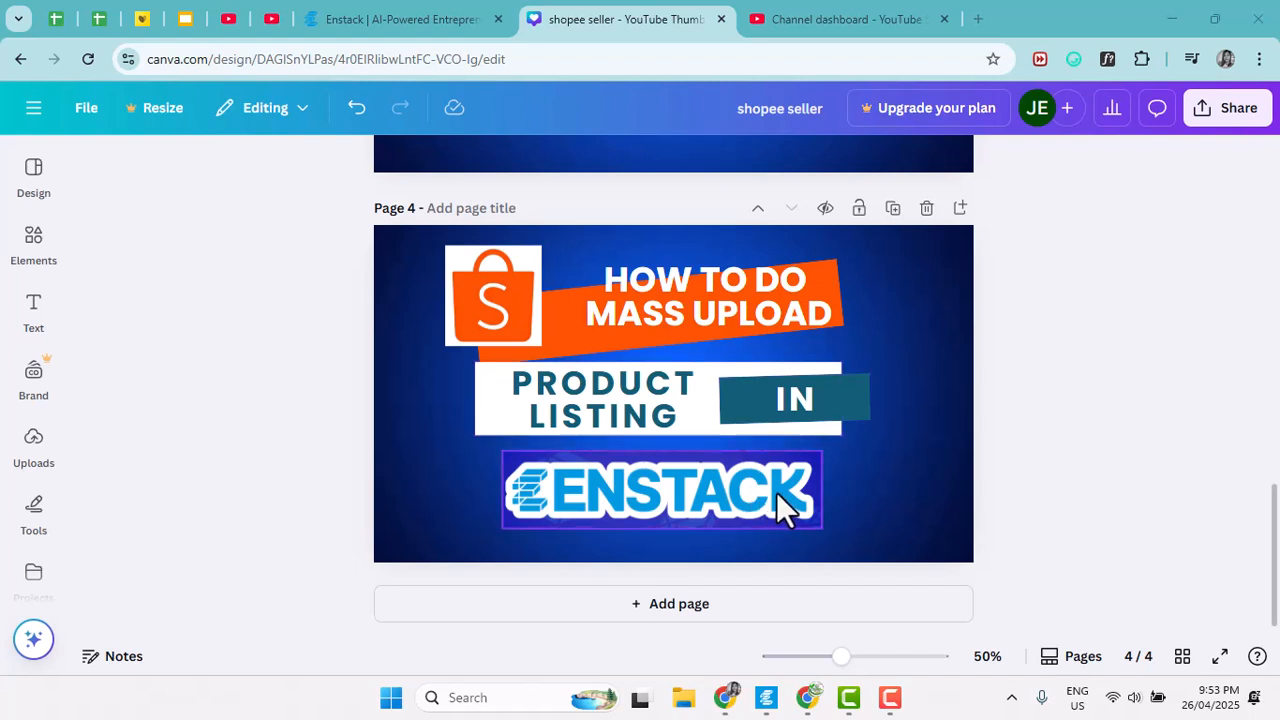
- Switch to the Enstack app and open the Mass Upload page from the product inventory
left_click(766, 706)
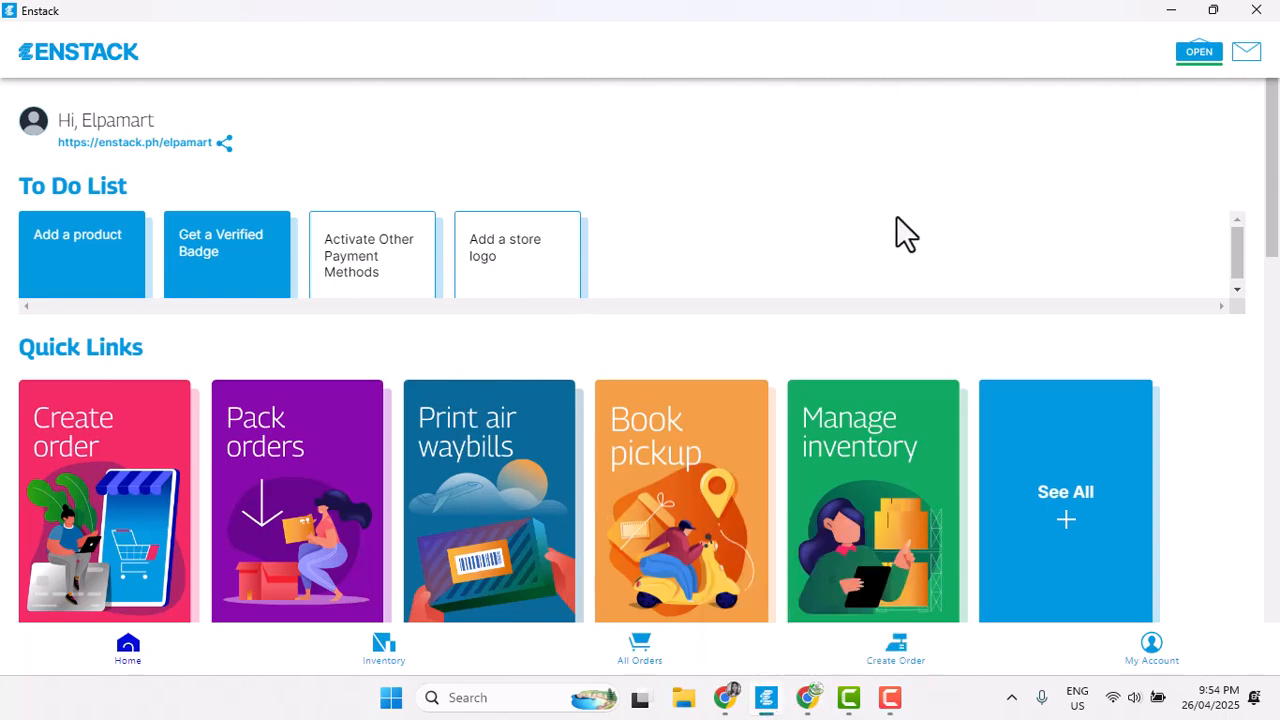
scroll(1256, 514, "down", 3)
scroll(1256, 514, "up", 3)
left_click(80, 252)
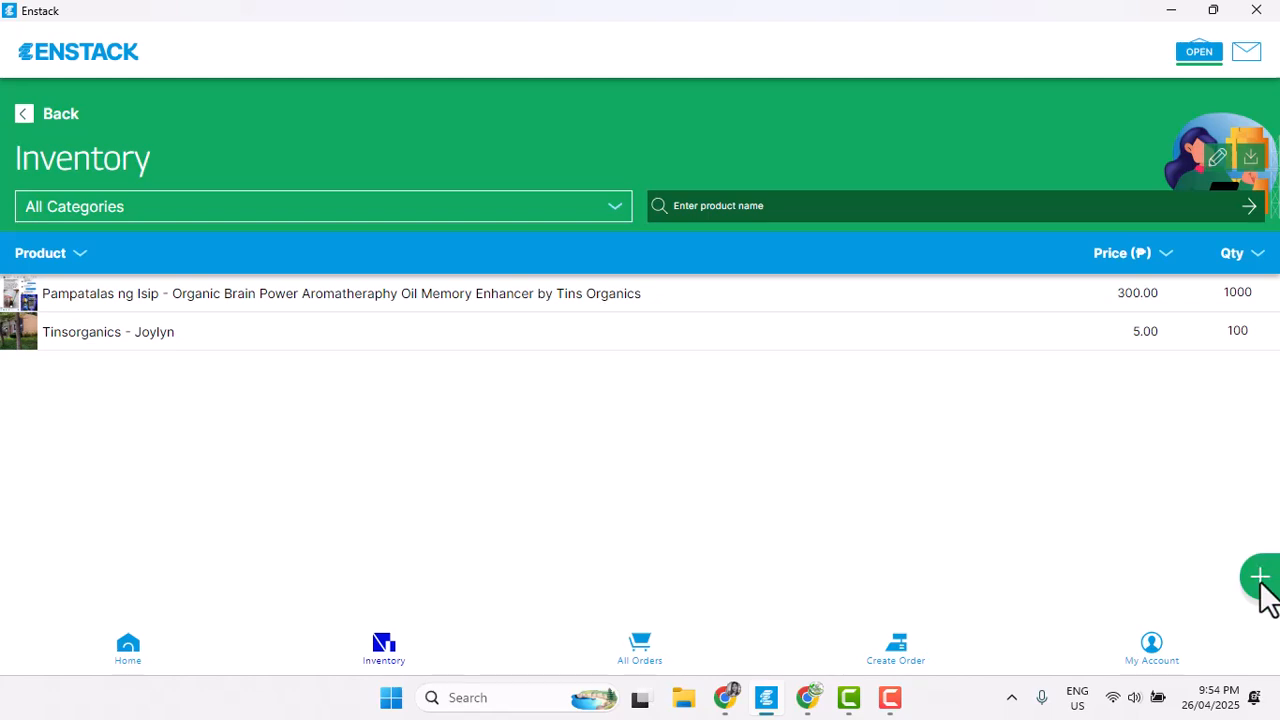
left_click(1265, 590)
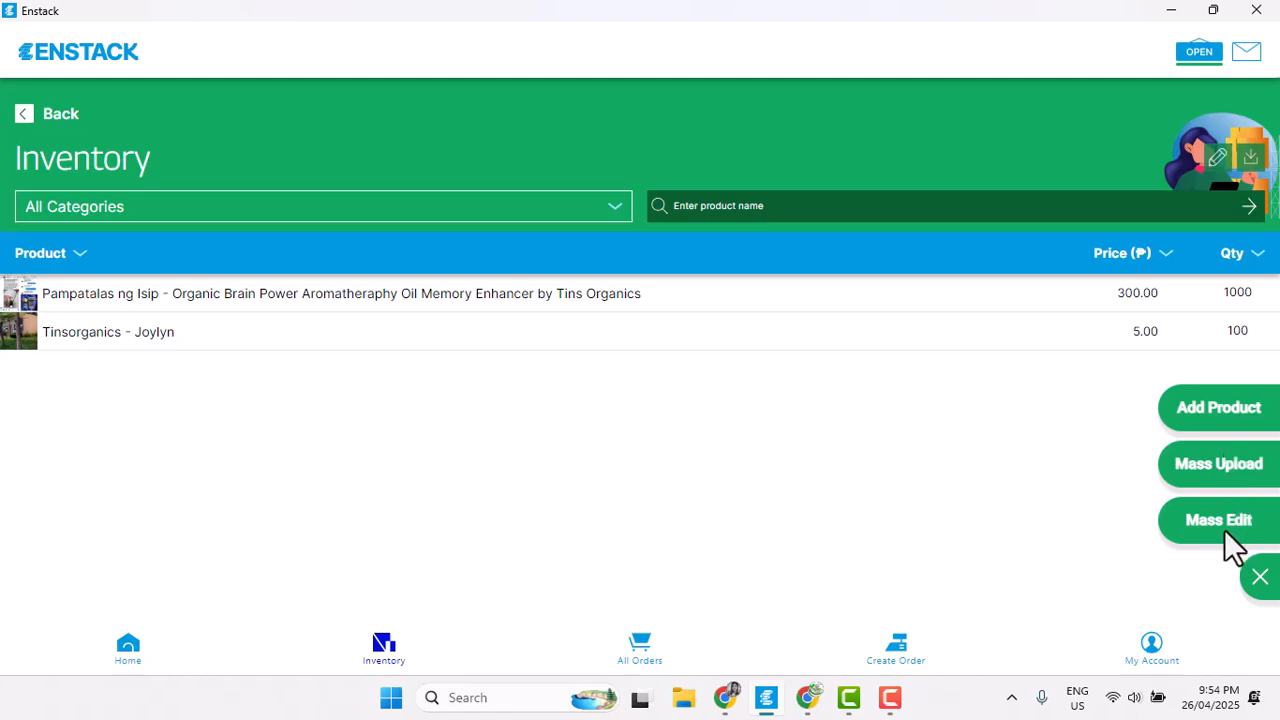
left_click(1230, 464)
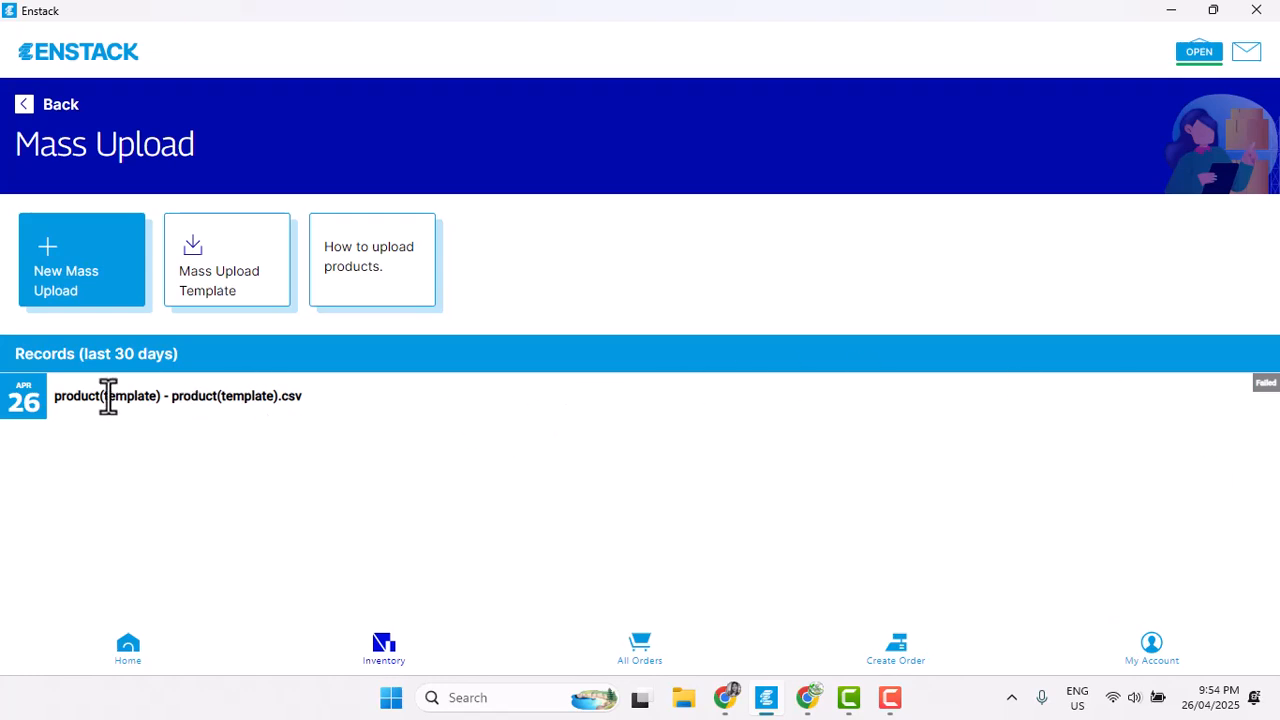
- Review the error log of the April 26 product(template) upload record and return to the Mass Upload overview
left_click(58, 397)
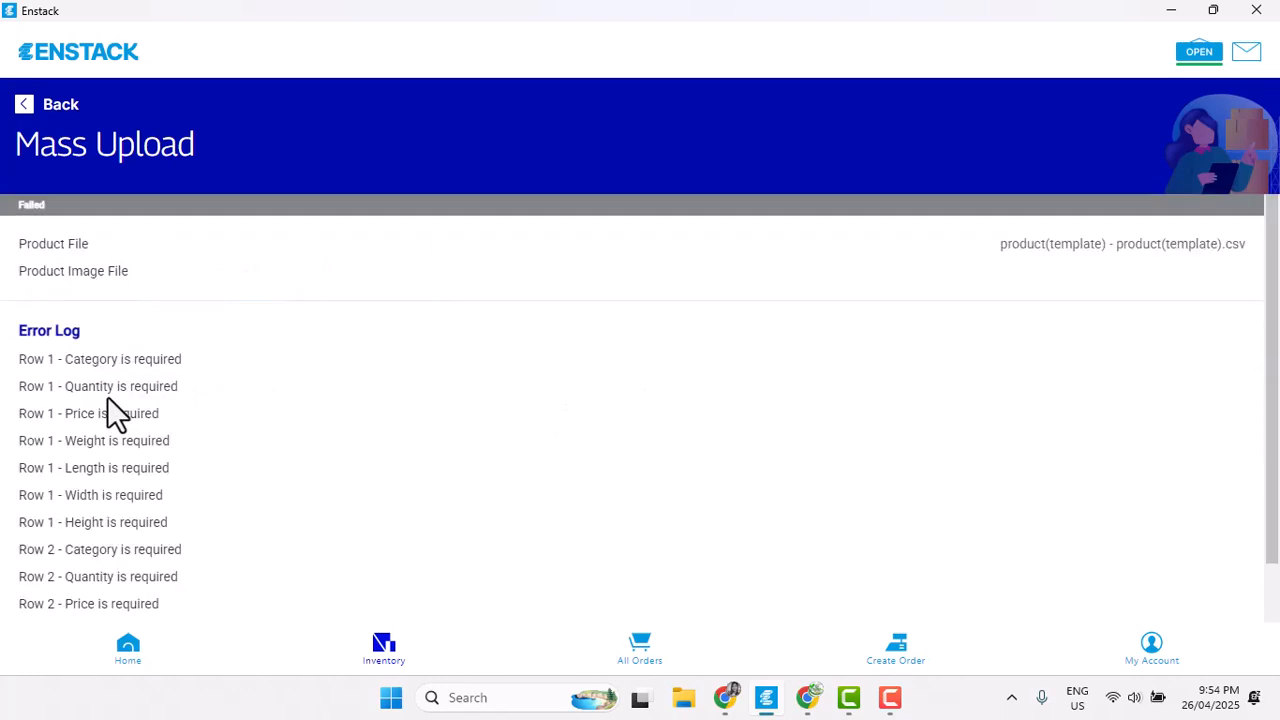
scroll(462, 530, "down", 2)
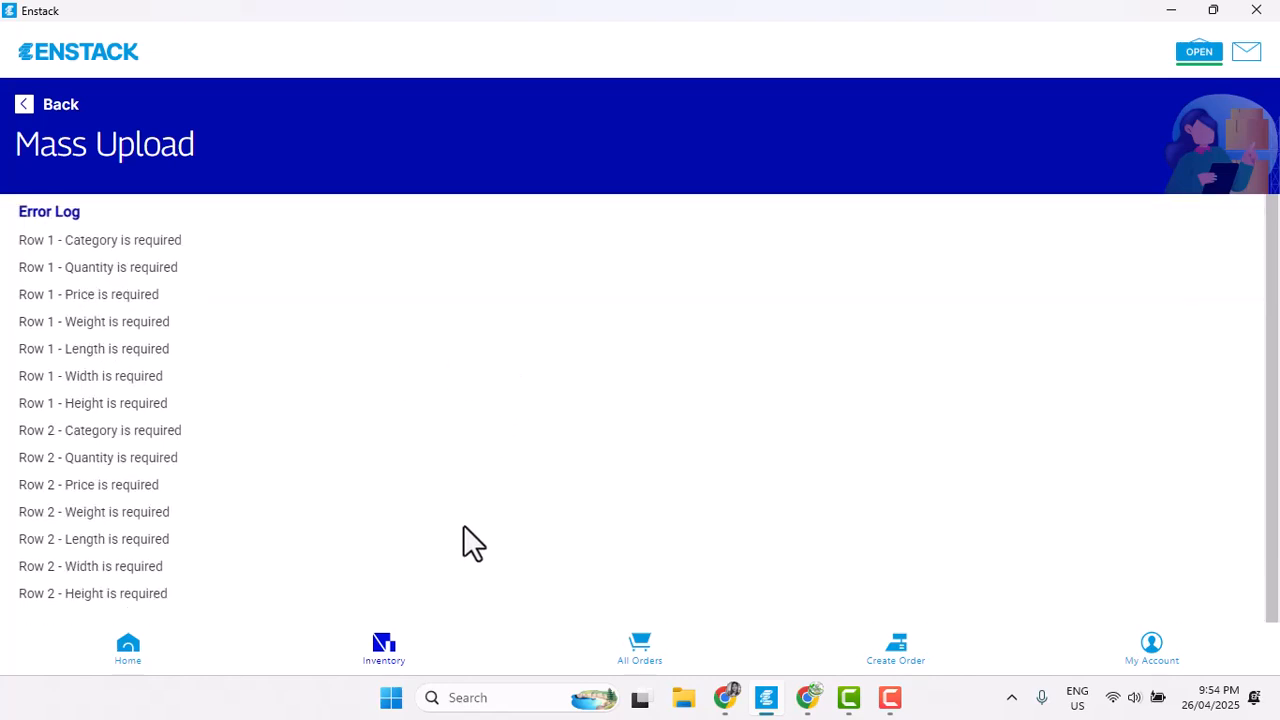
scroll(468, 535, "up", 1)
scroll(468, 535, "down", 1)
scroll(470, 505, "up", 2)
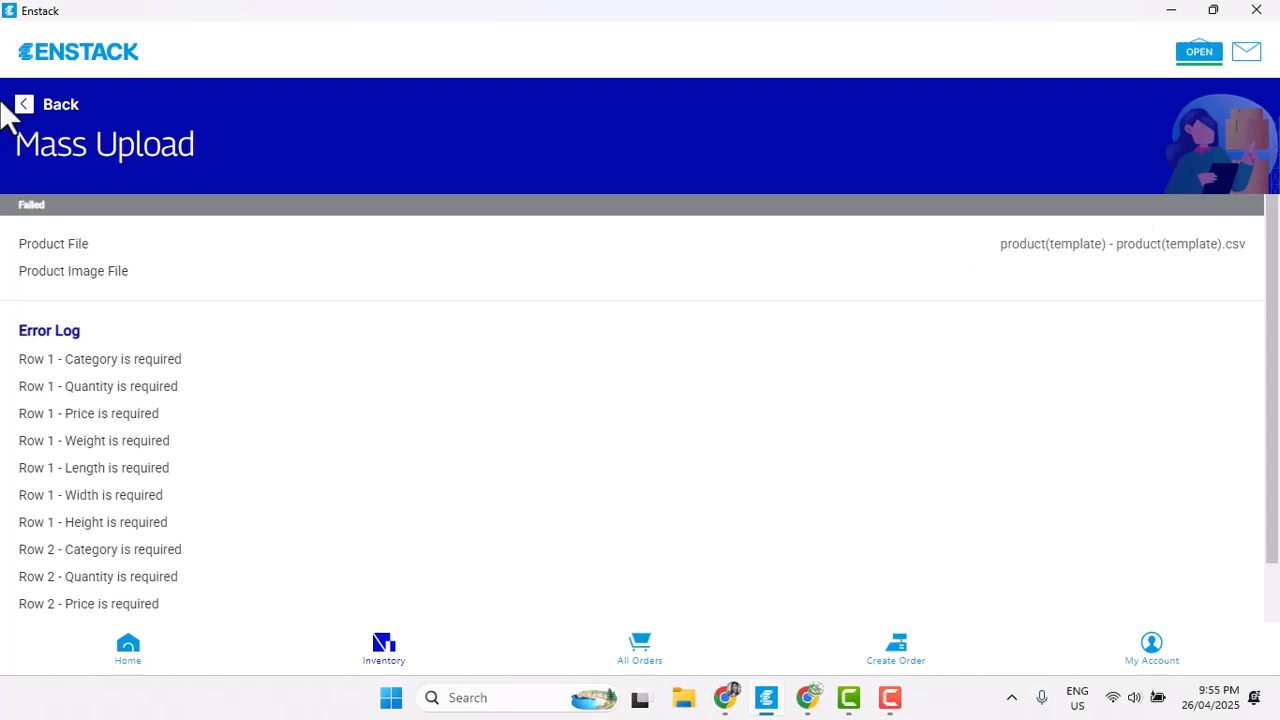
left_click(25, 108)
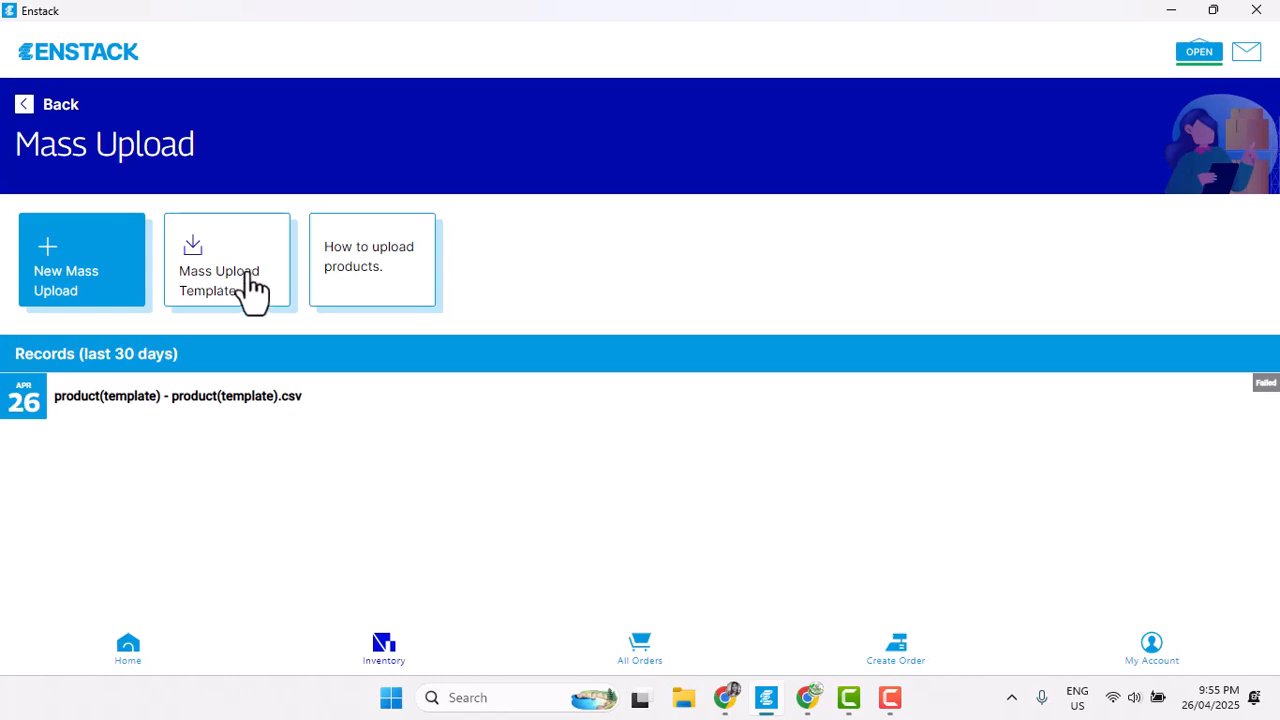
- Open Enstack's mass upload template, check its column headers, and save it as a Google Sheets file
left_click(244, 282)
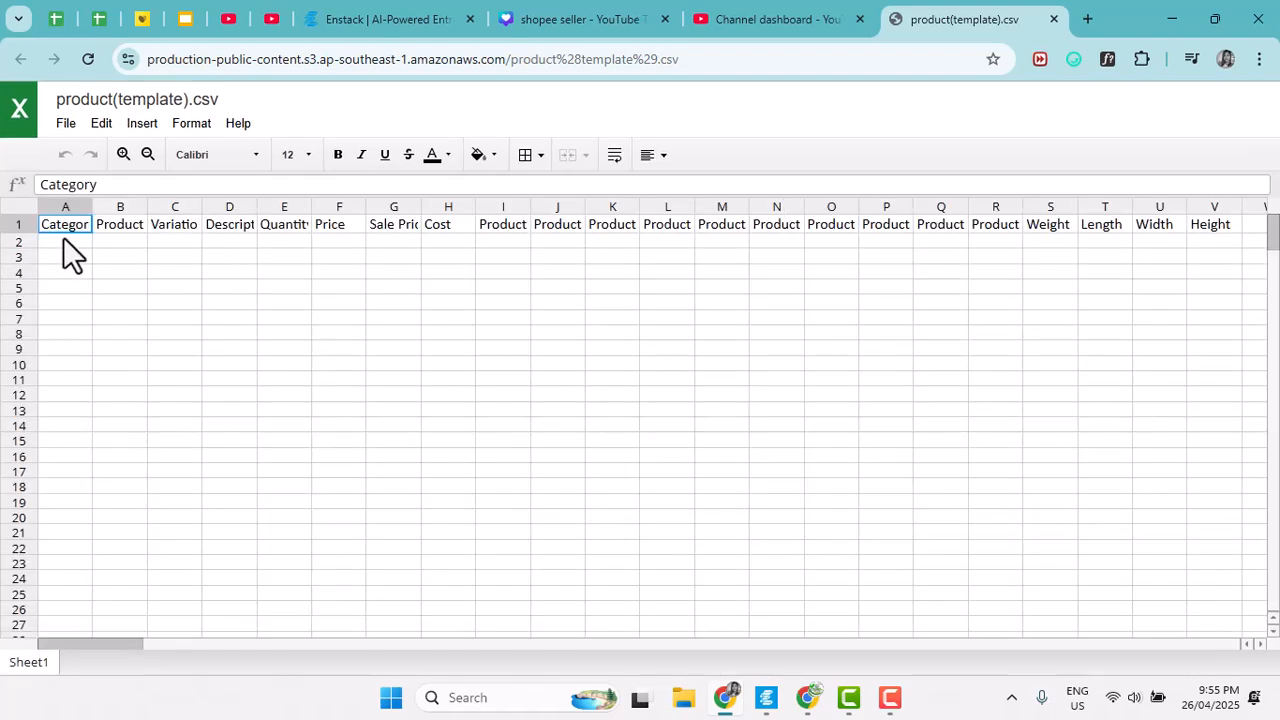
left_click(130, 229)
left_click(176, 227)
left_click(238, 228)
left_click(283, 226)
left_click(45, 232)
left_click(62, 123)
left_click(101, 123)
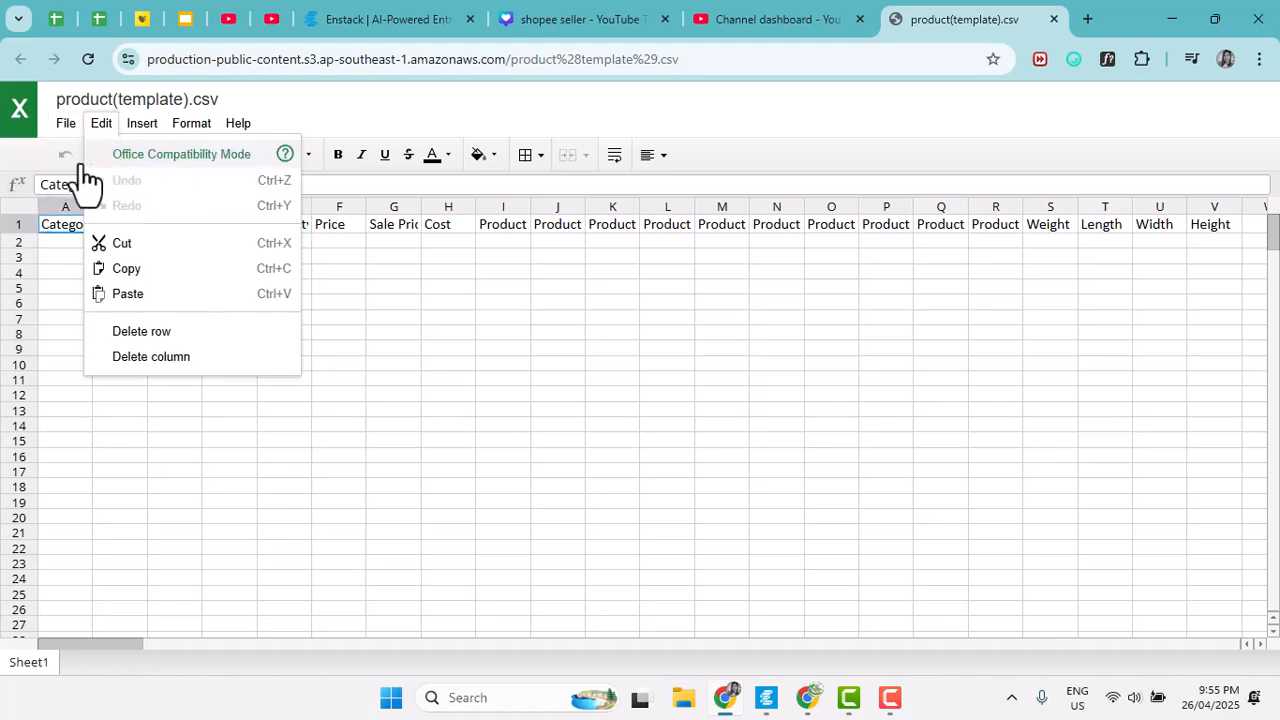
left_click(65, 124)
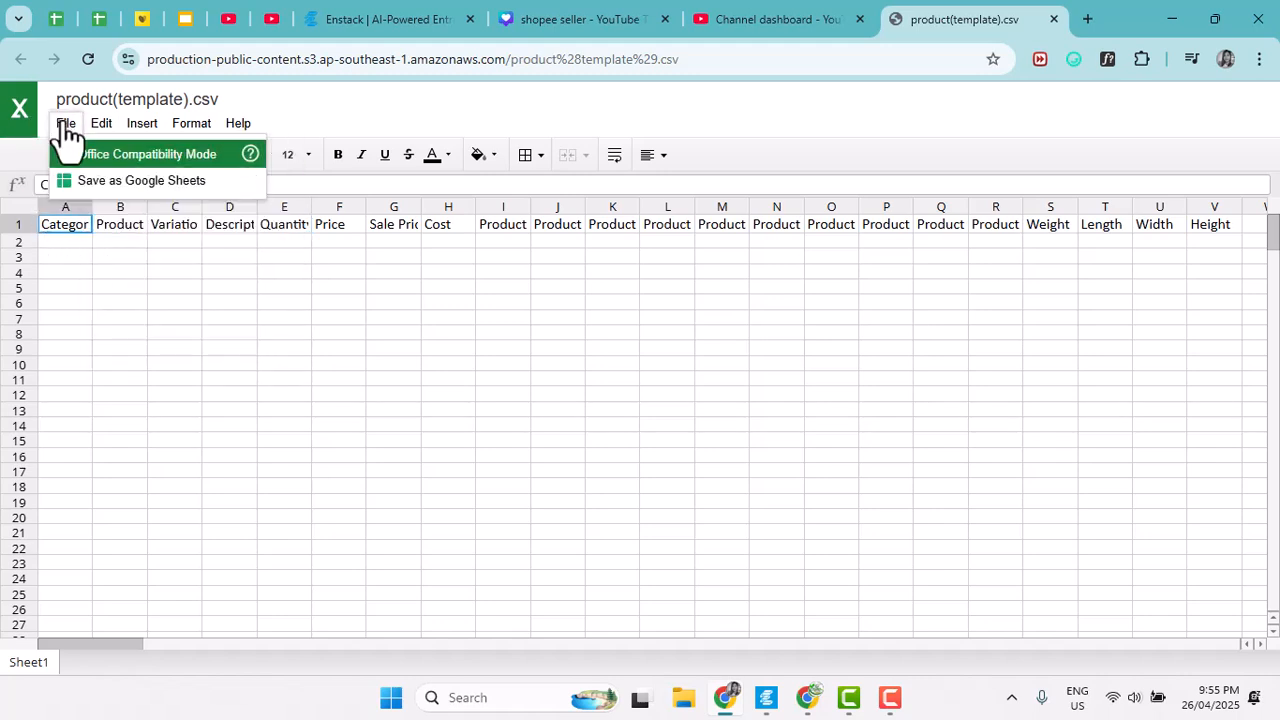
left_click(95, 182)
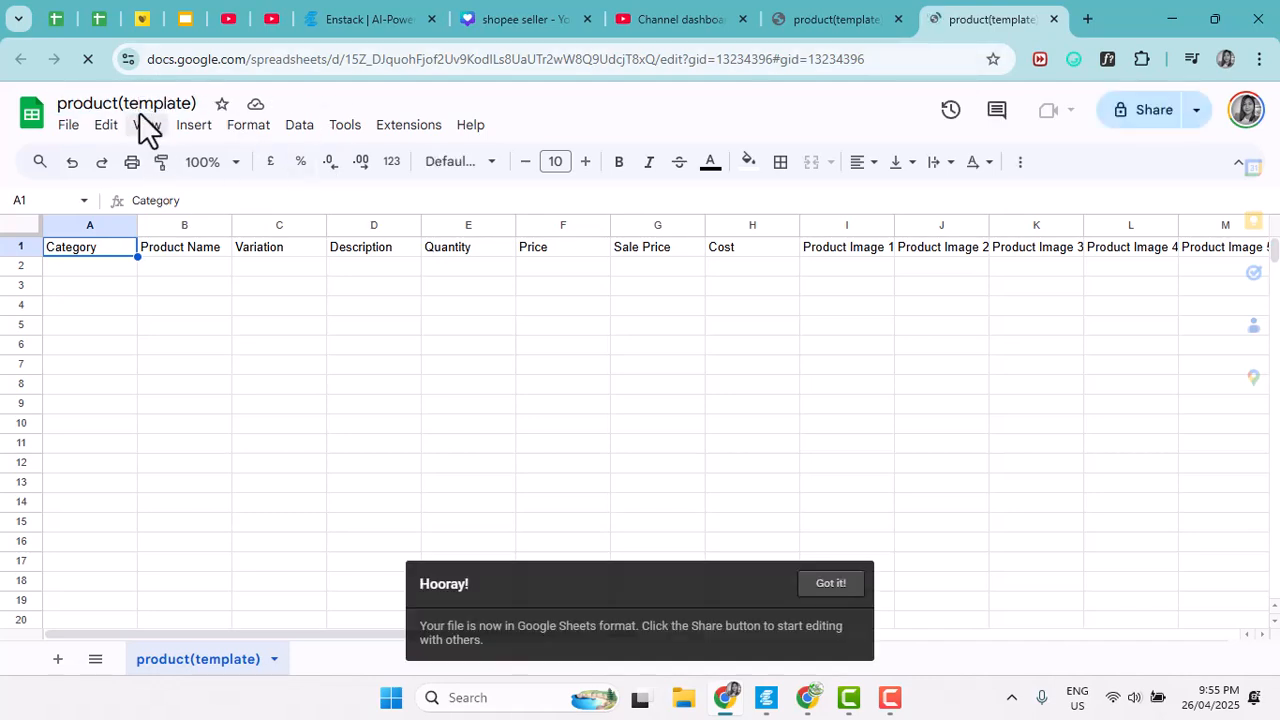
- Rename the spreadsheet file as "tins organics products for Enstack"
key("shift+space")
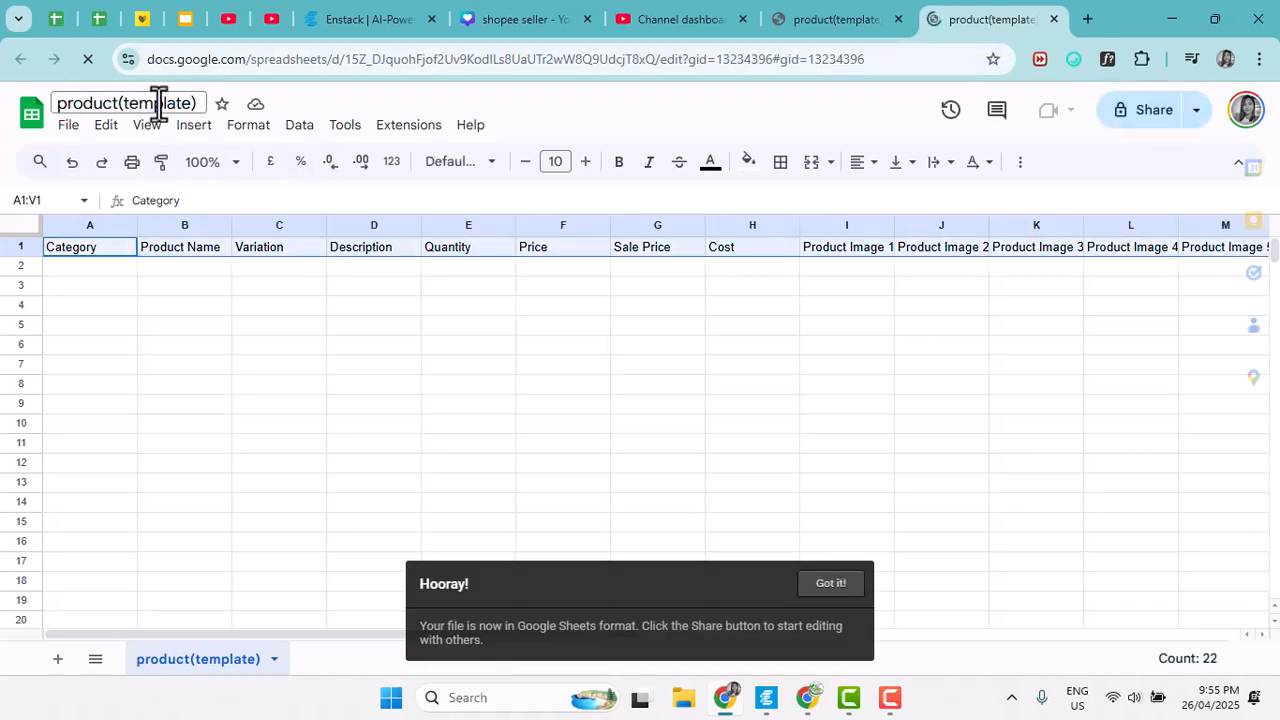
key("ctrl+a")
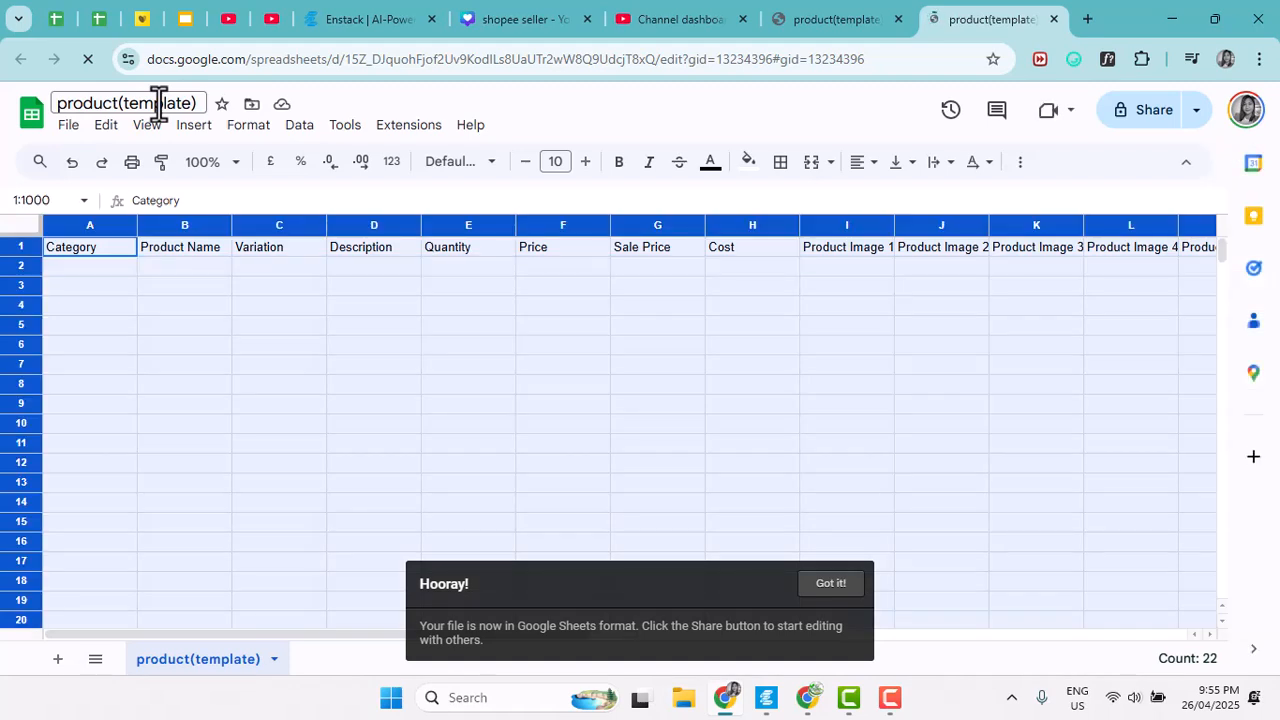
left_click(171, 101)
triple_click(172, 100)
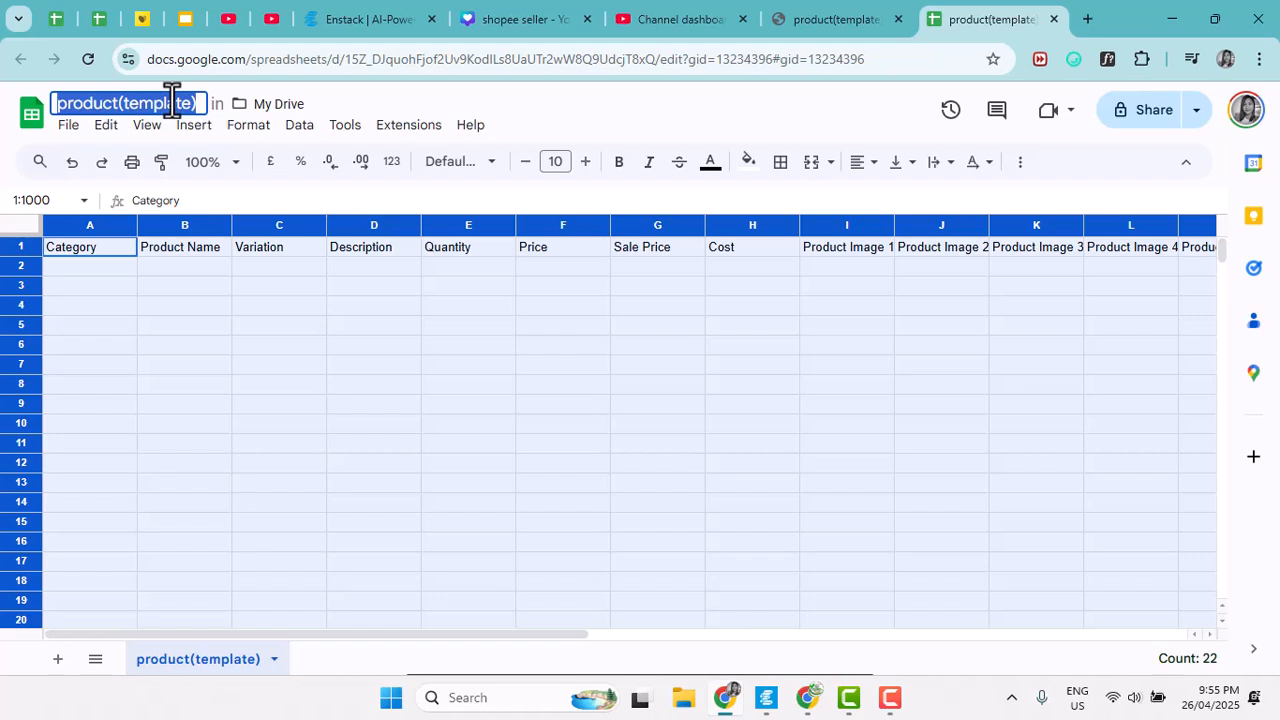
type("tins organics products")
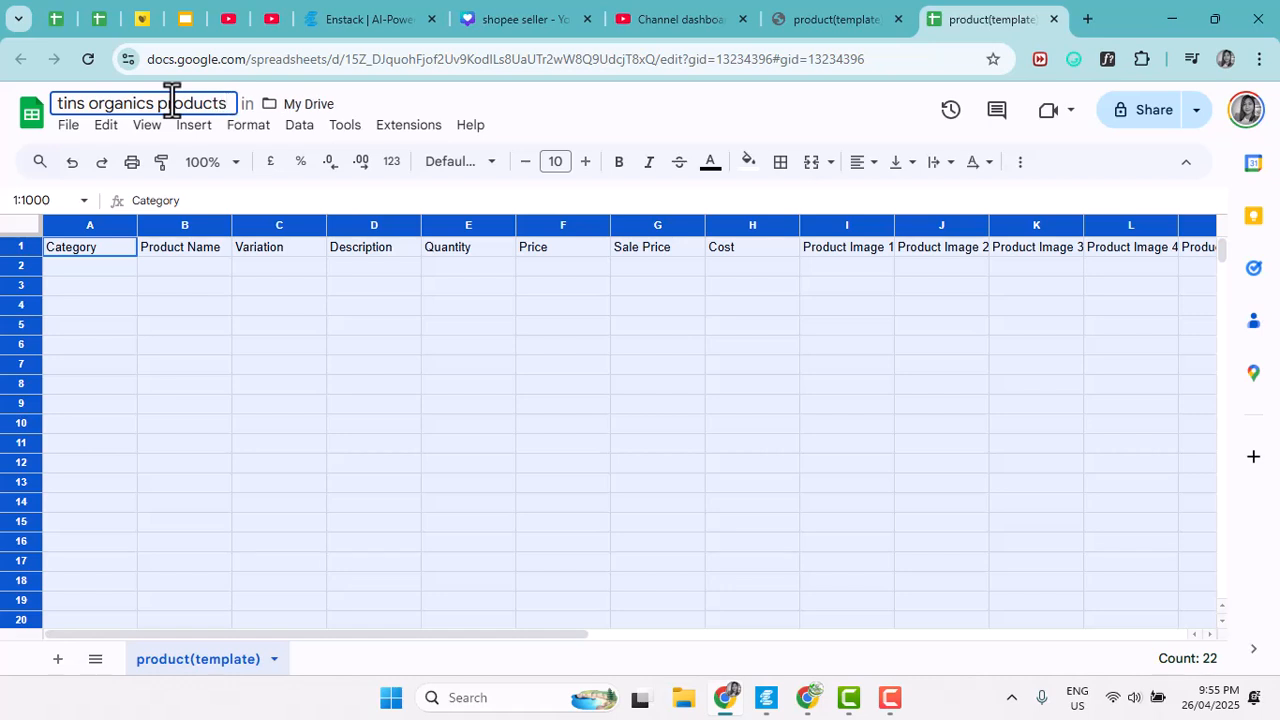
type(" for En")
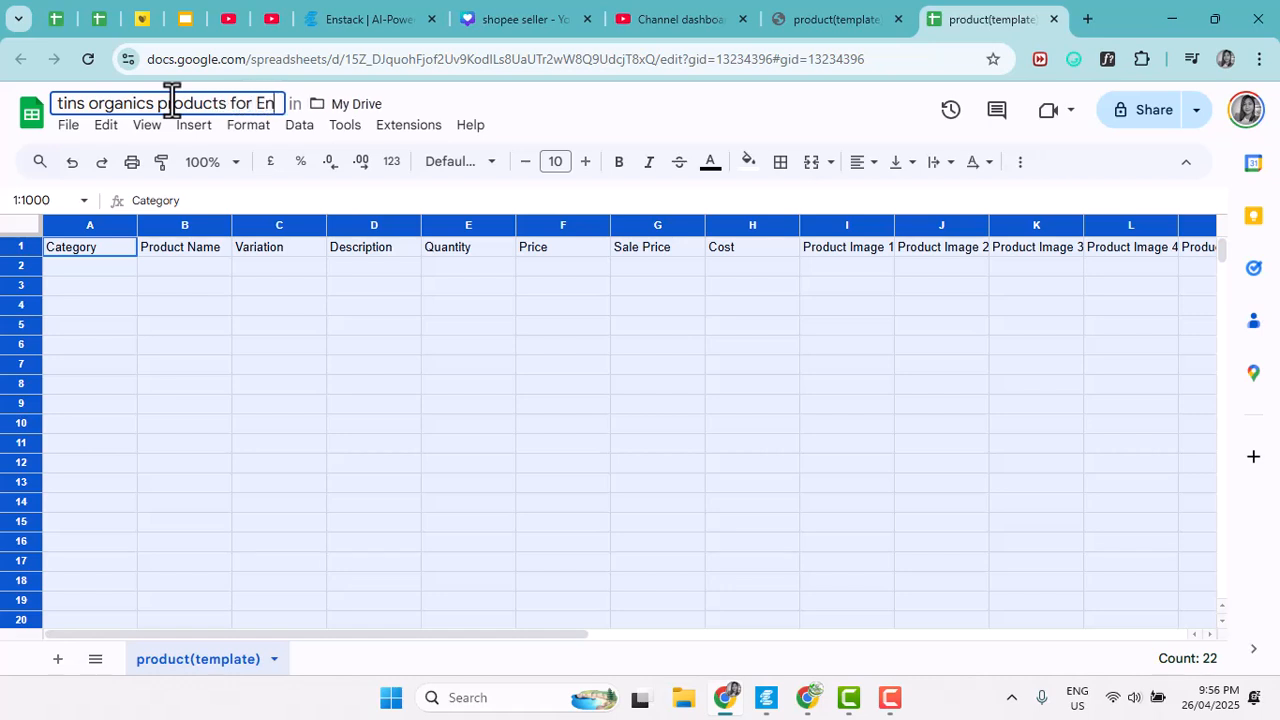
type("stack")
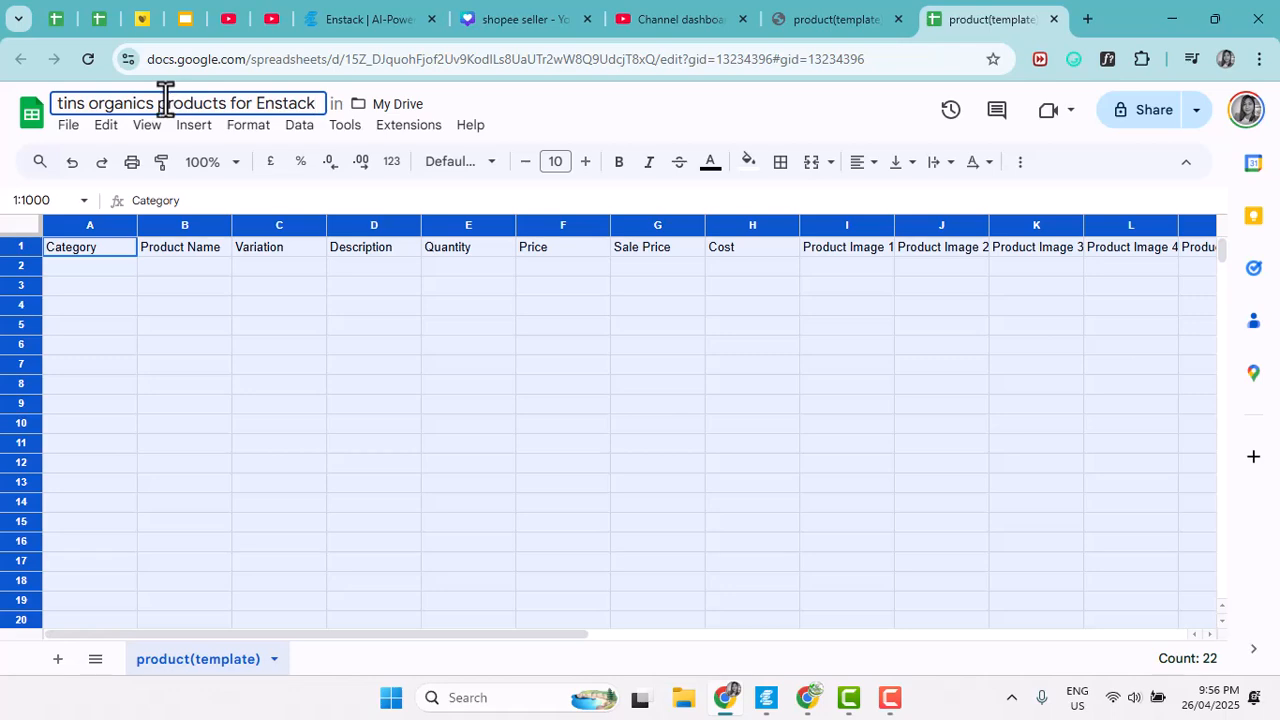
key("Return")
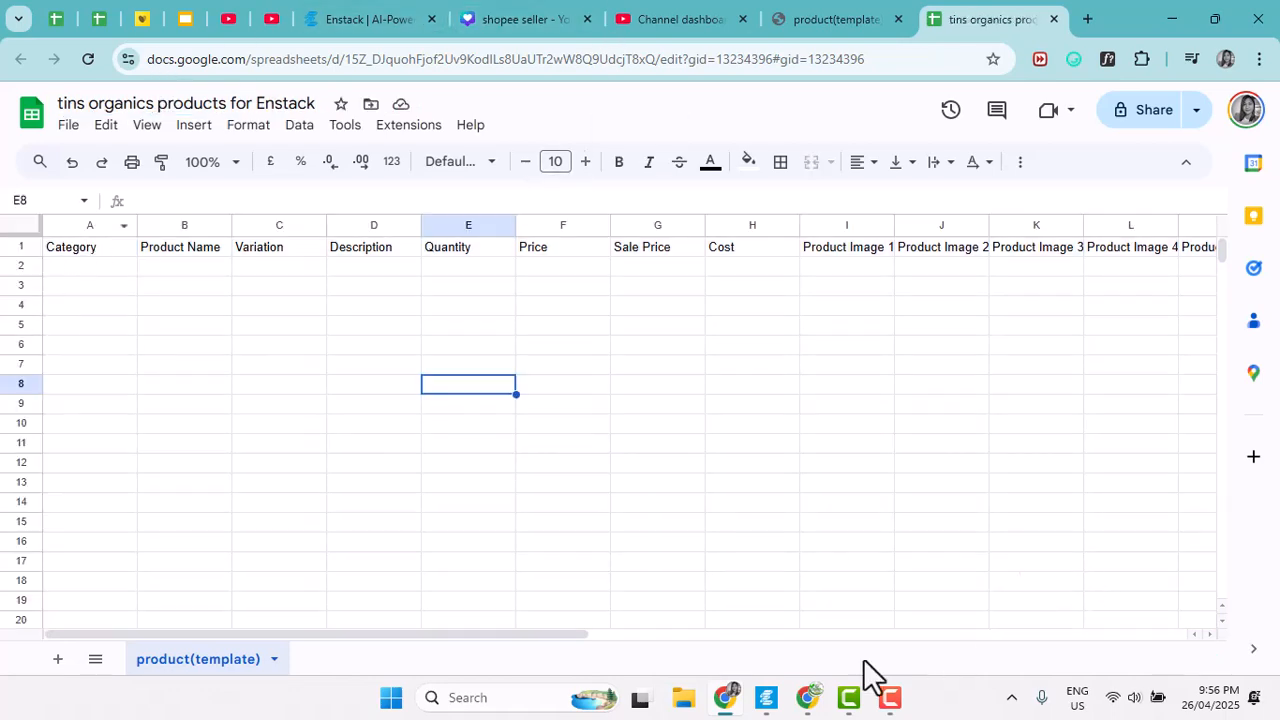
- Switch to the Shopee Seller Center window and open the Mass Upload function for My Products
left_click(810, 700)
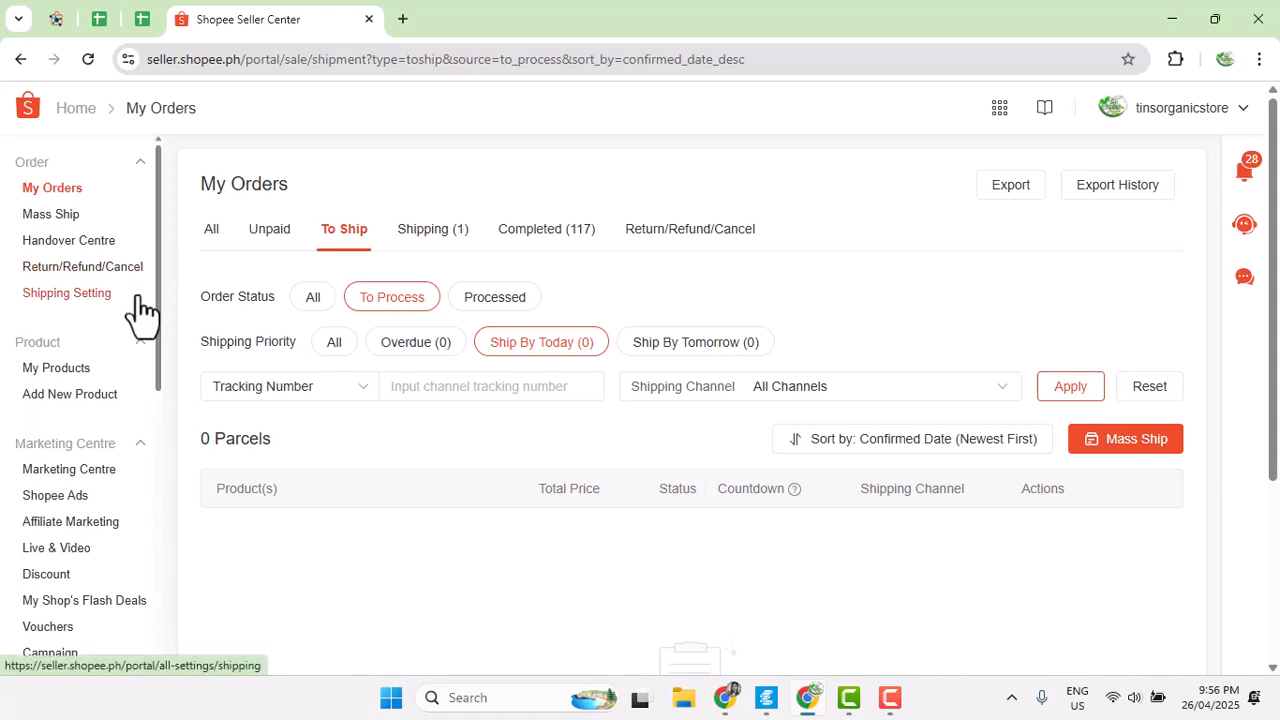
scroll(113, 380, "down", 2)
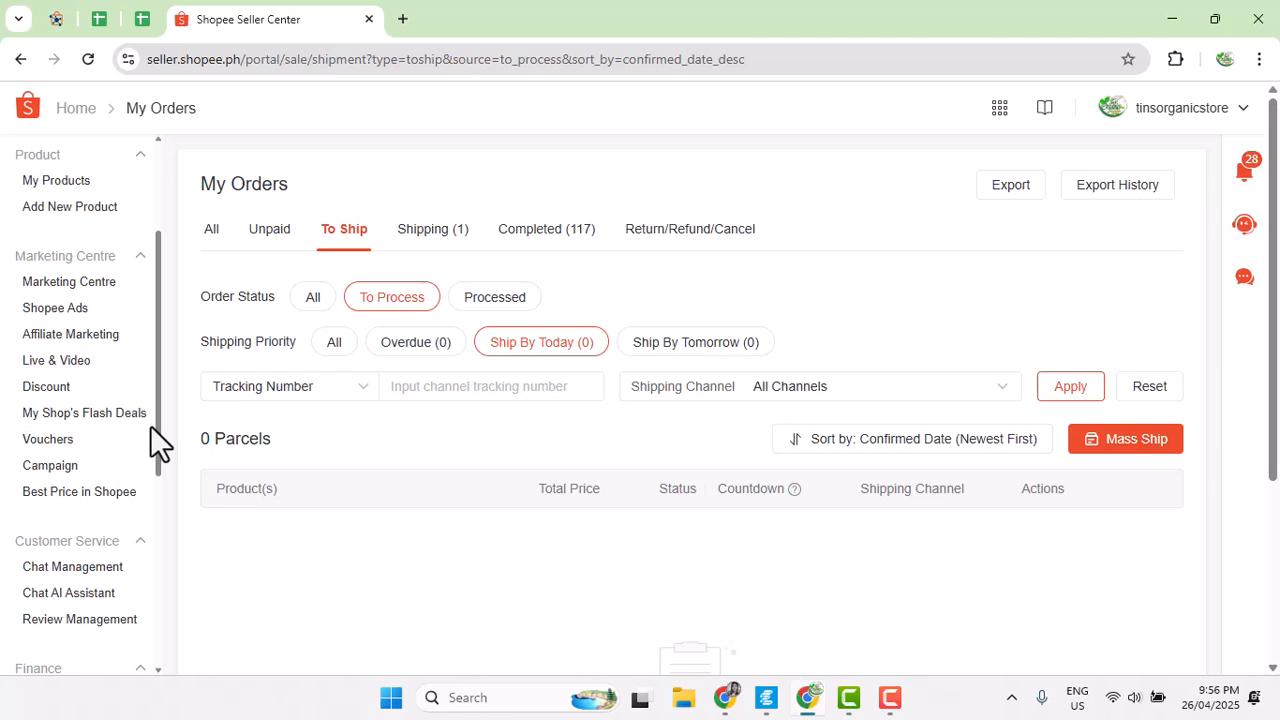
scroll(80, 350, "up", 2)
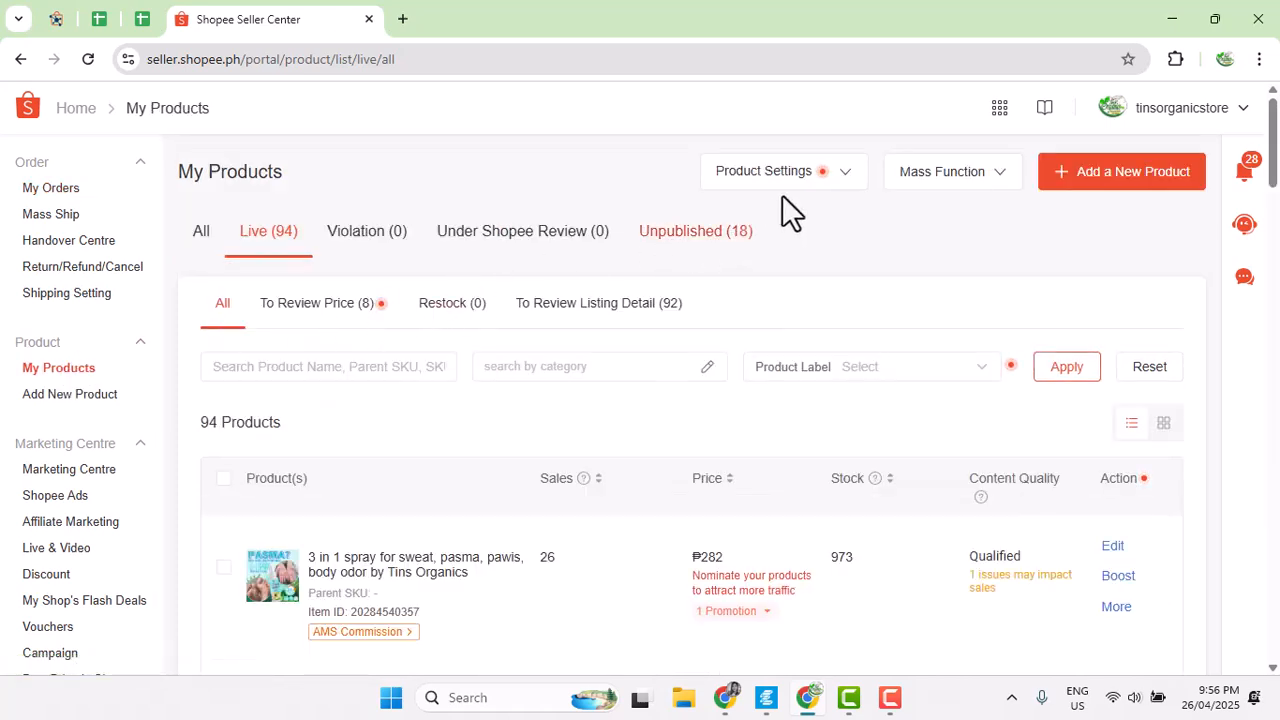
left_click(1000, 180)
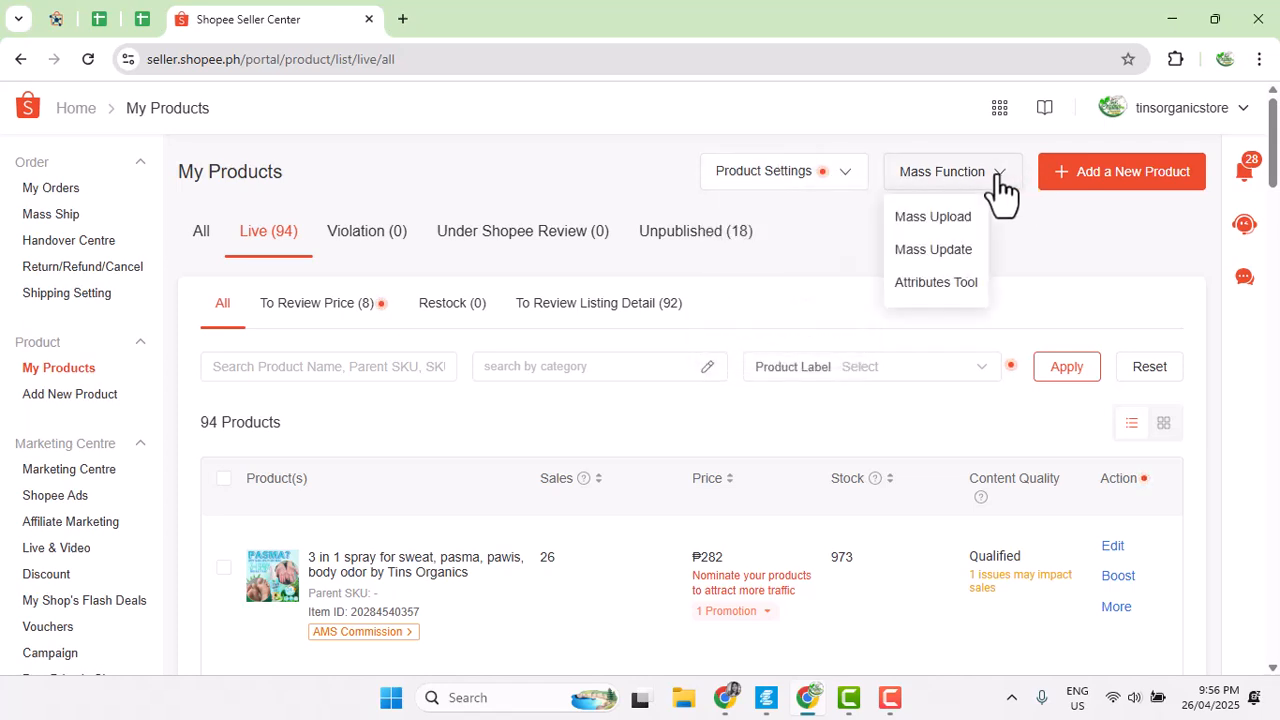
left_click(977, 186)
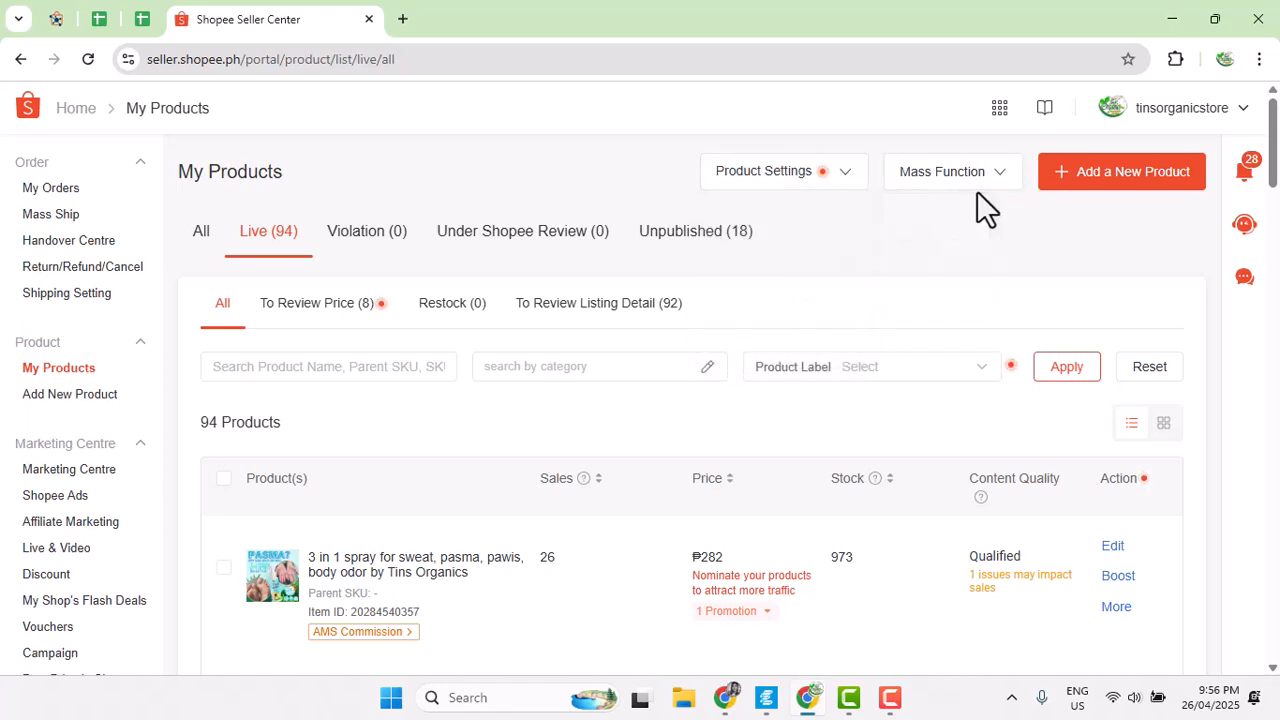
left_click(957, 184)
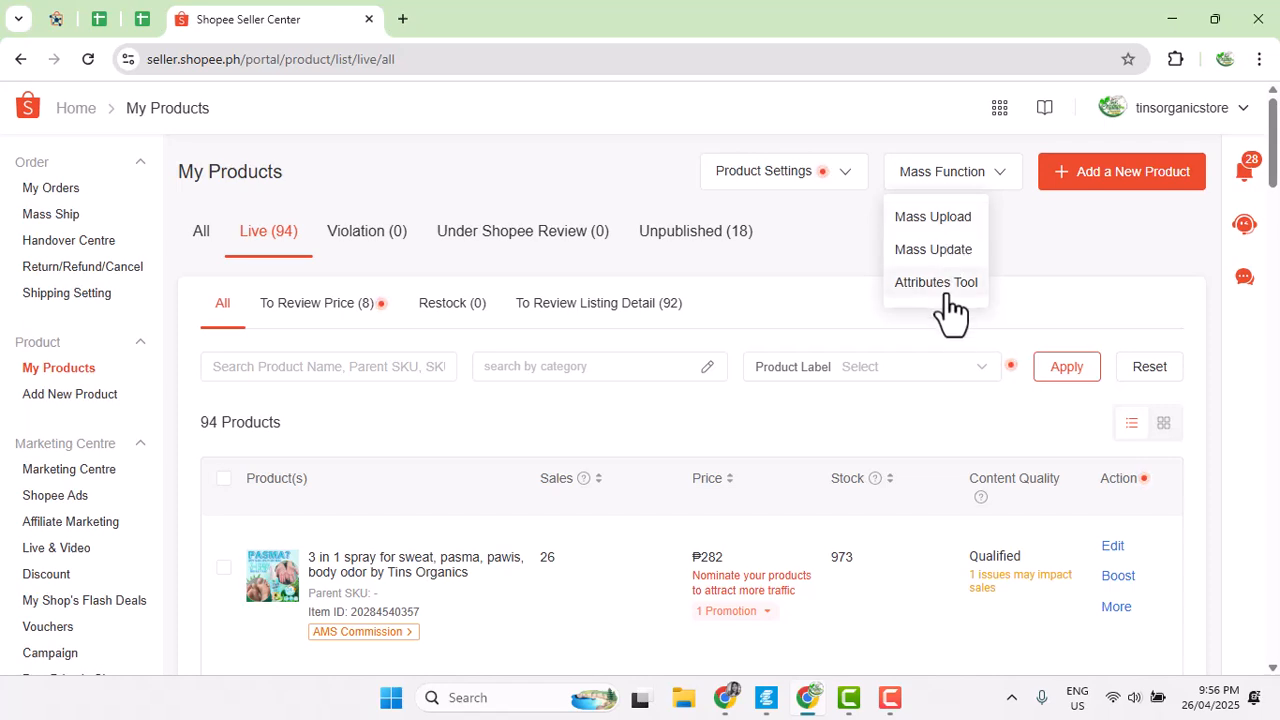
left_click(935, 222)
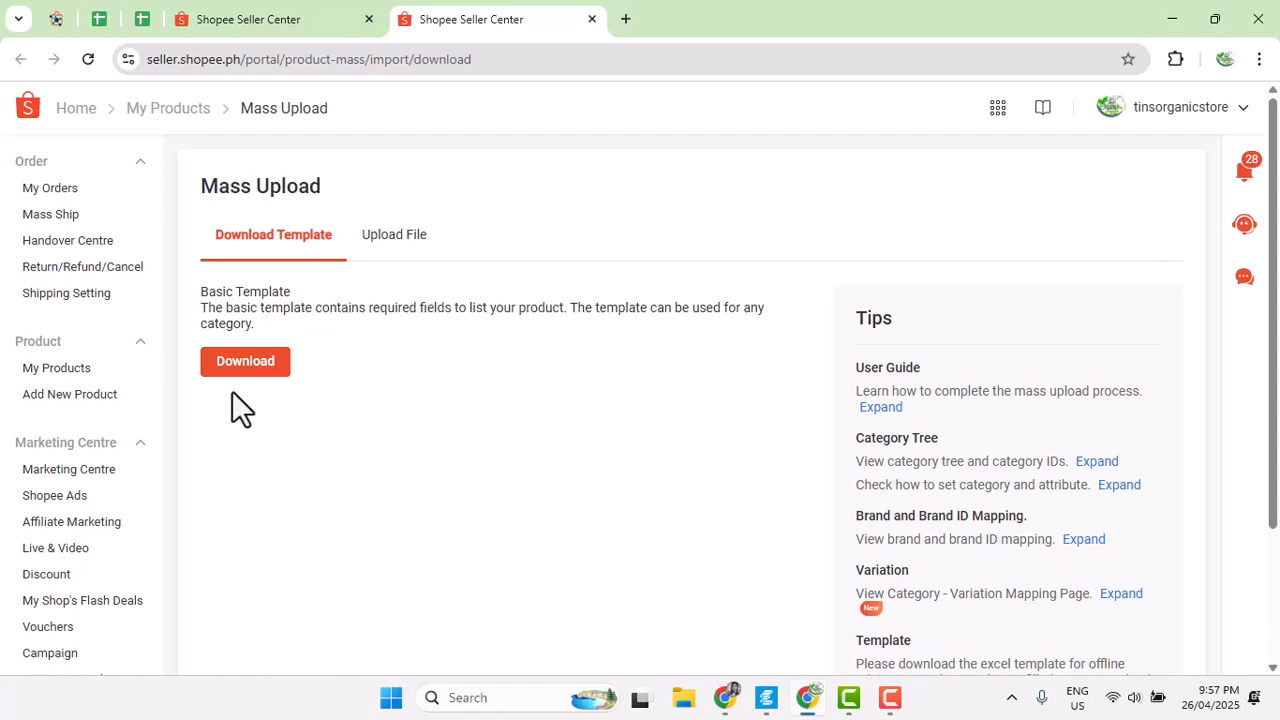
- Examine the template download and file upload sections of Shopee's Mass Upload page
scroll(288, 407, "down", 2)
scroll(290, 413, "up", 2)
scroll(640, 436, "down", 2)
scroll(645, 436, "up", 2)
left_click(377, 250)
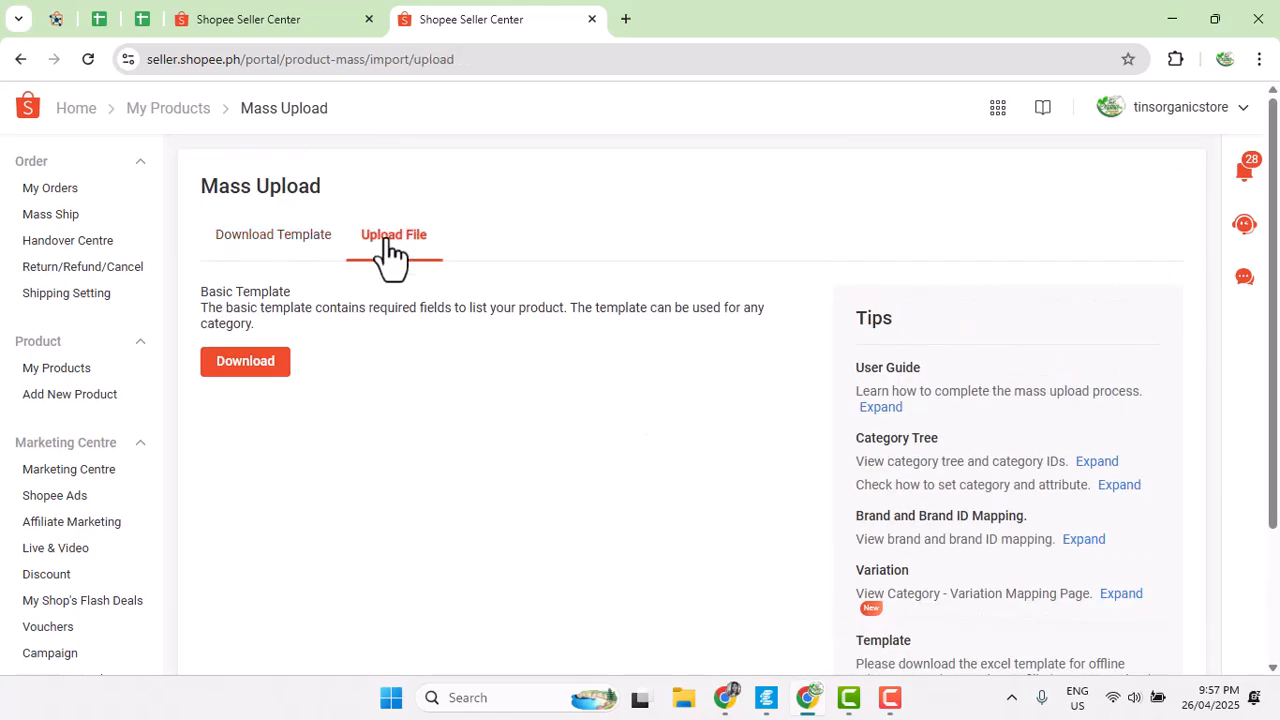
scroll(326, 417, "down", 3)
scroll(327, 413, "up", 3)
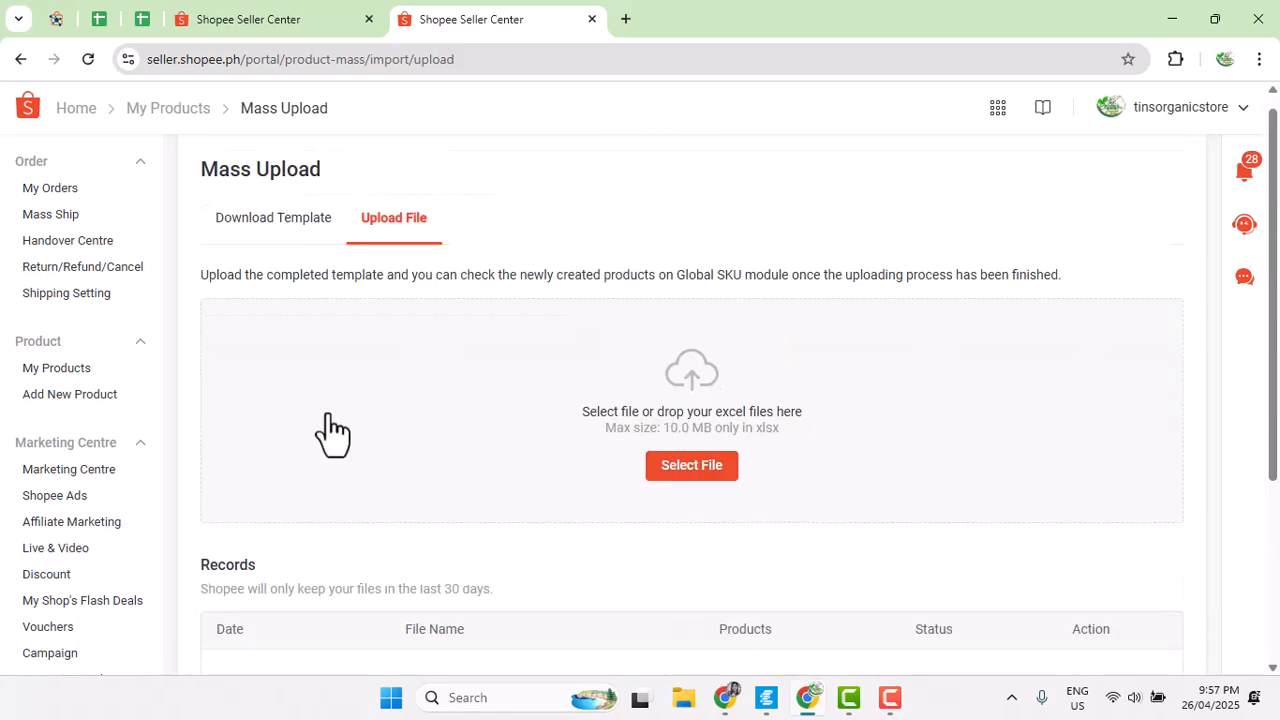
left_click(255, 248)
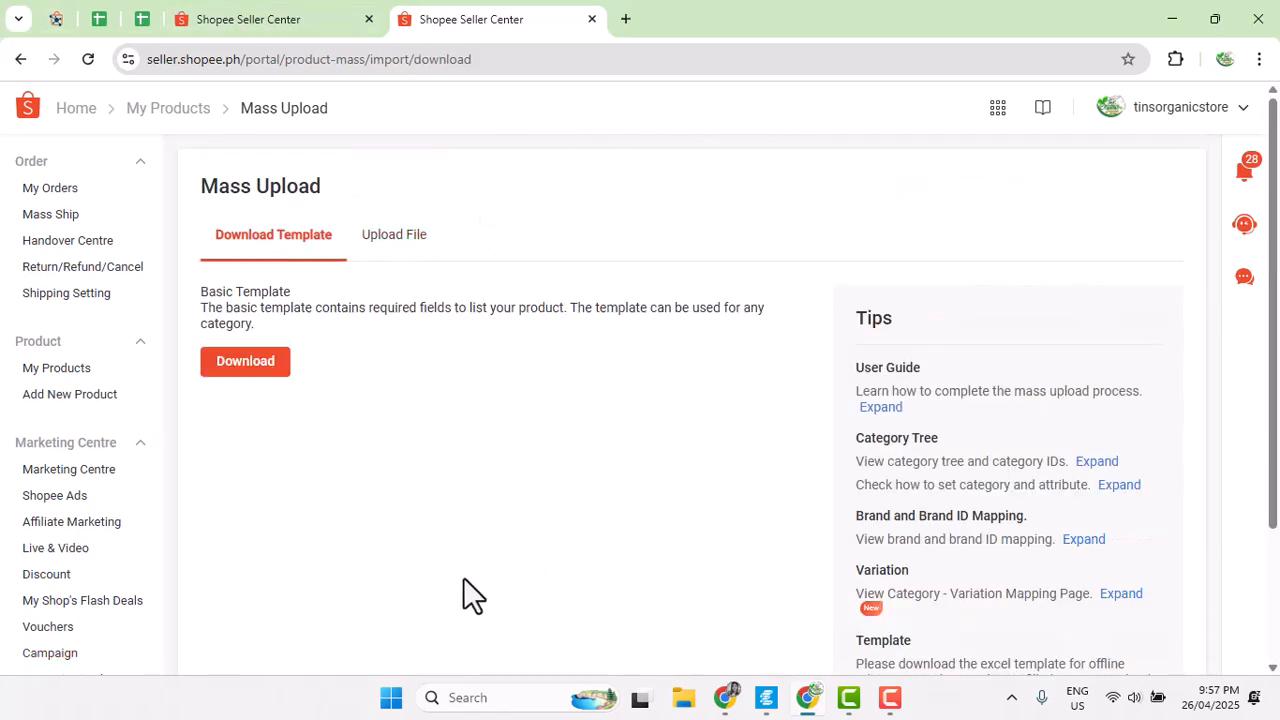
scroll(463, 594, "down", 2)
scroll(463, 580, "up", 2)
- Read the mass upload user guide, including "Accessing the Mass Upload function", and return to the Mass Upload page
left_click(882, 410)
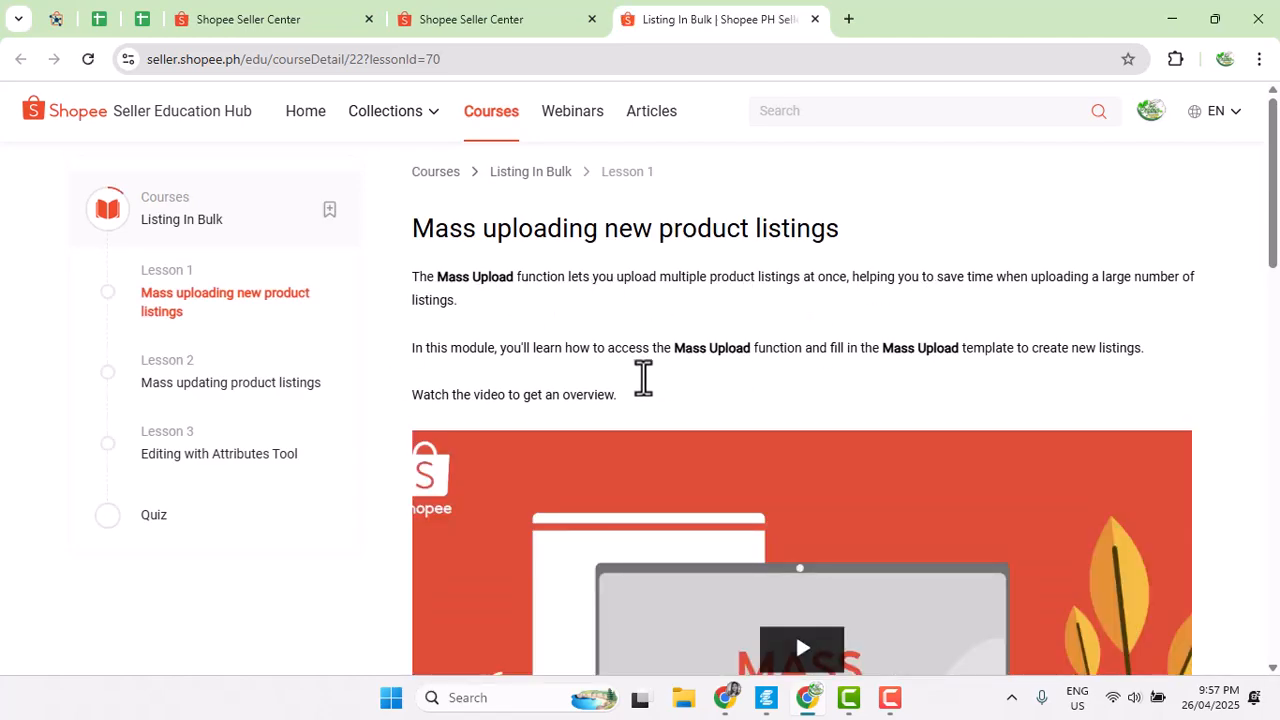
scroll(498, 418, "down", 5)
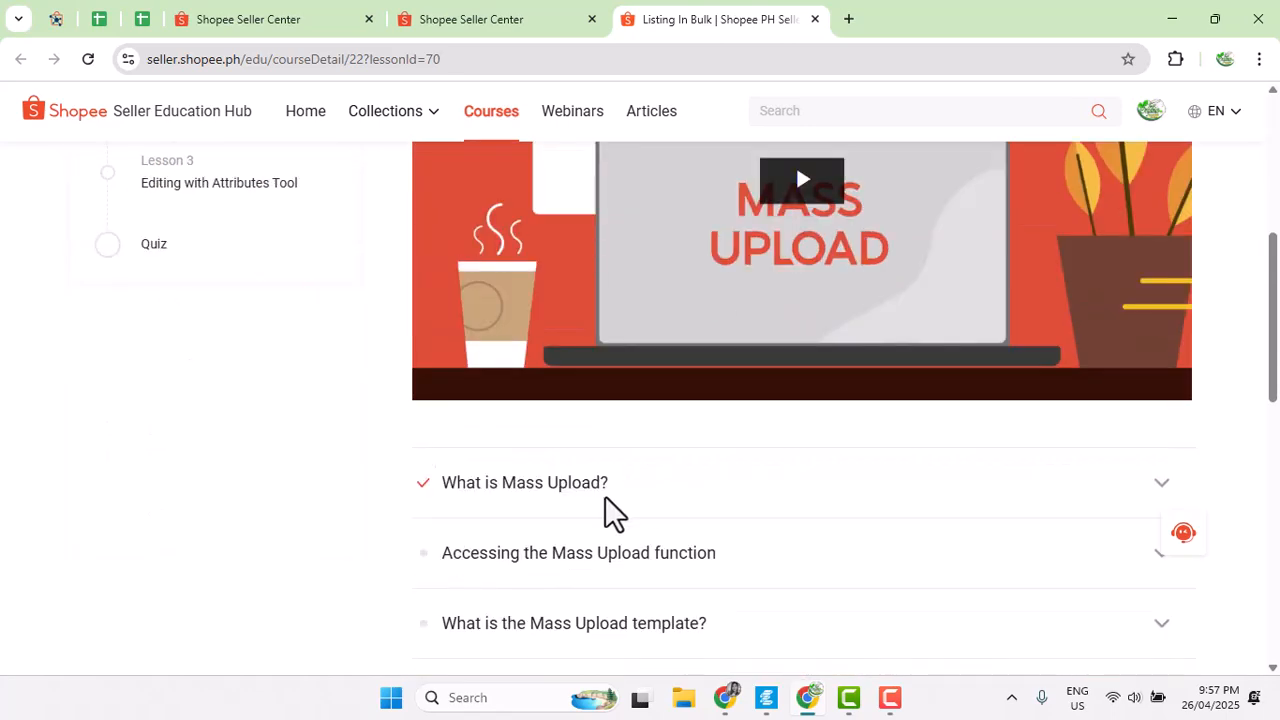
left_click(1146, 562)
scroll(1148, 565, "down", 3)
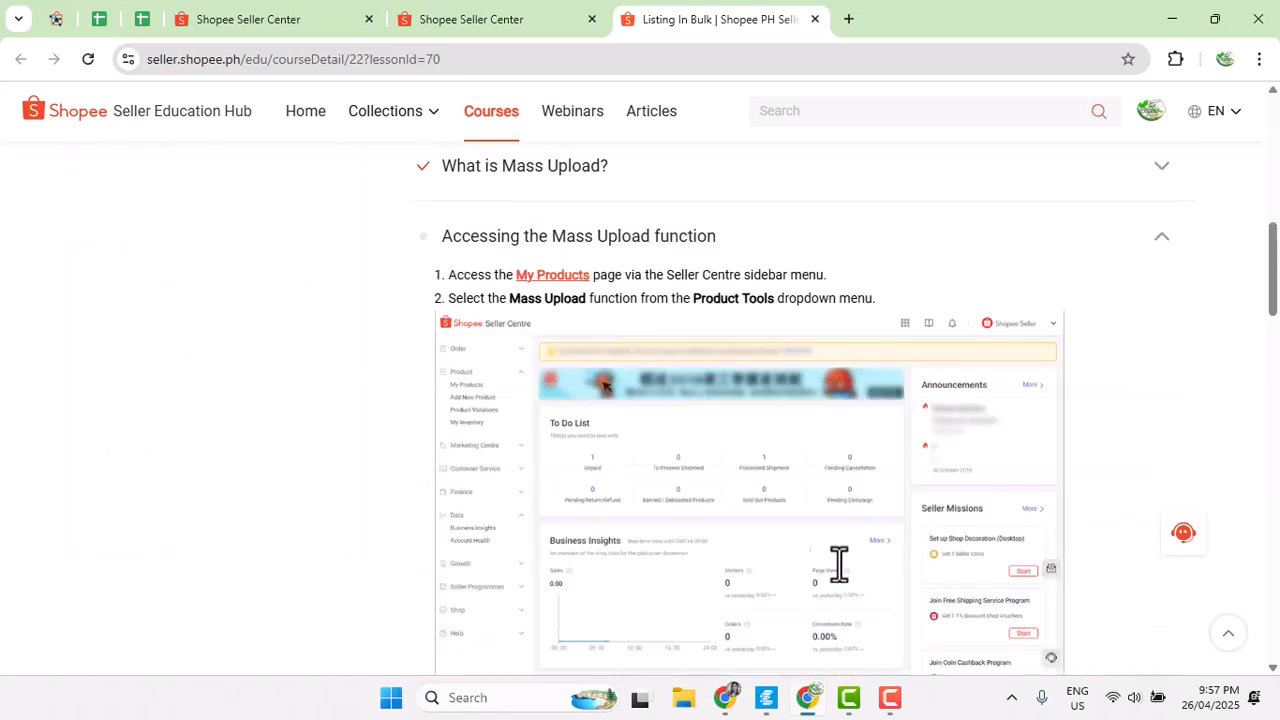
scroll(583, 520, "down", 5)
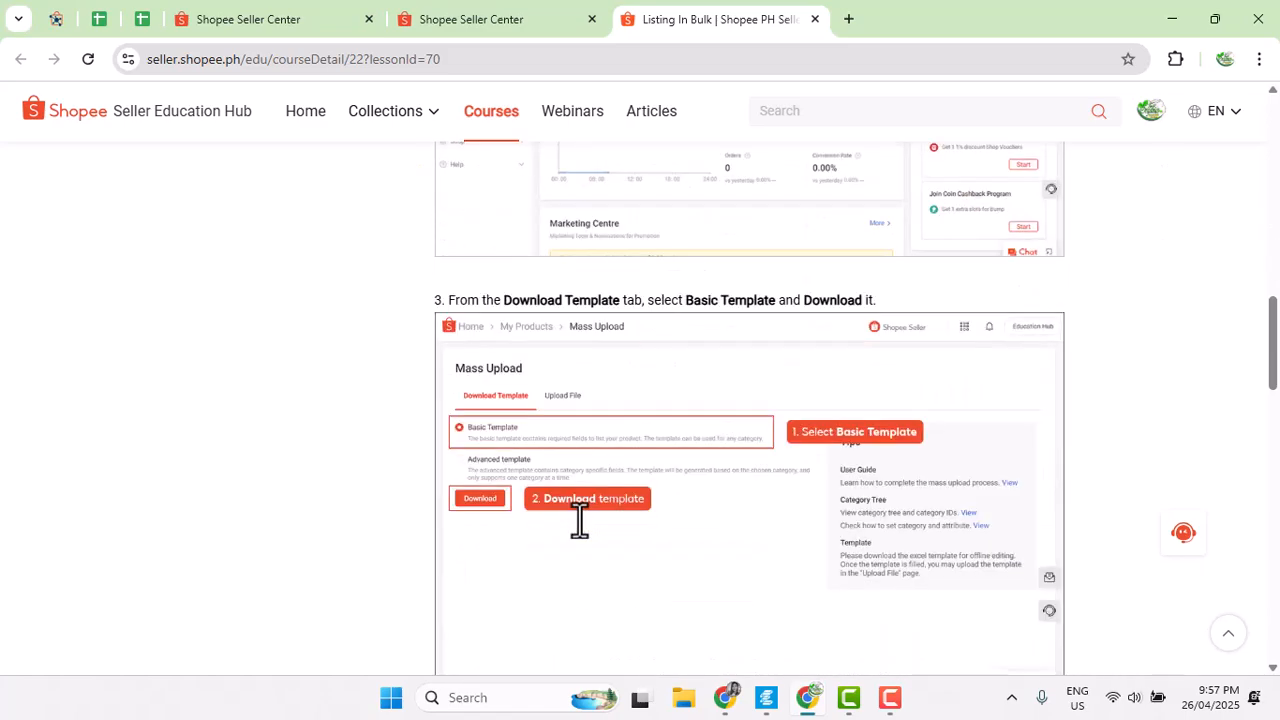
scroll(579, 518, "down", 3)
scroll(577, 520, "up", 16)
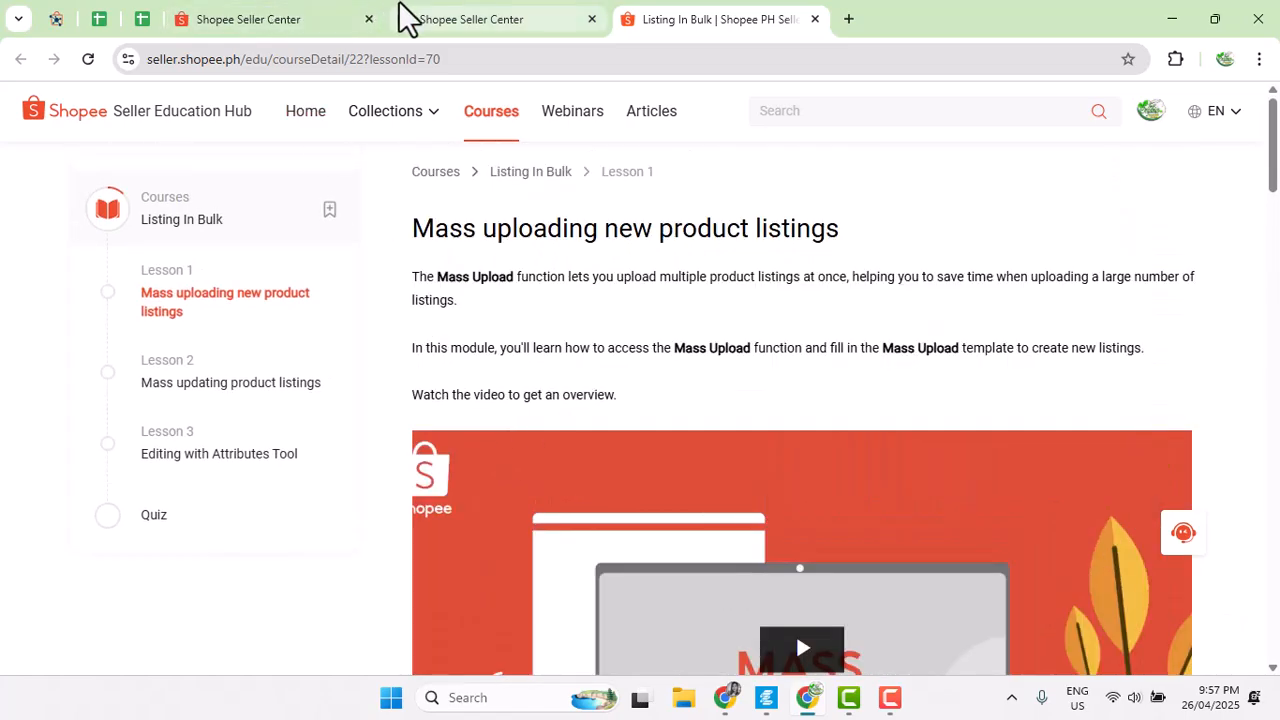
left_click(404, 16)
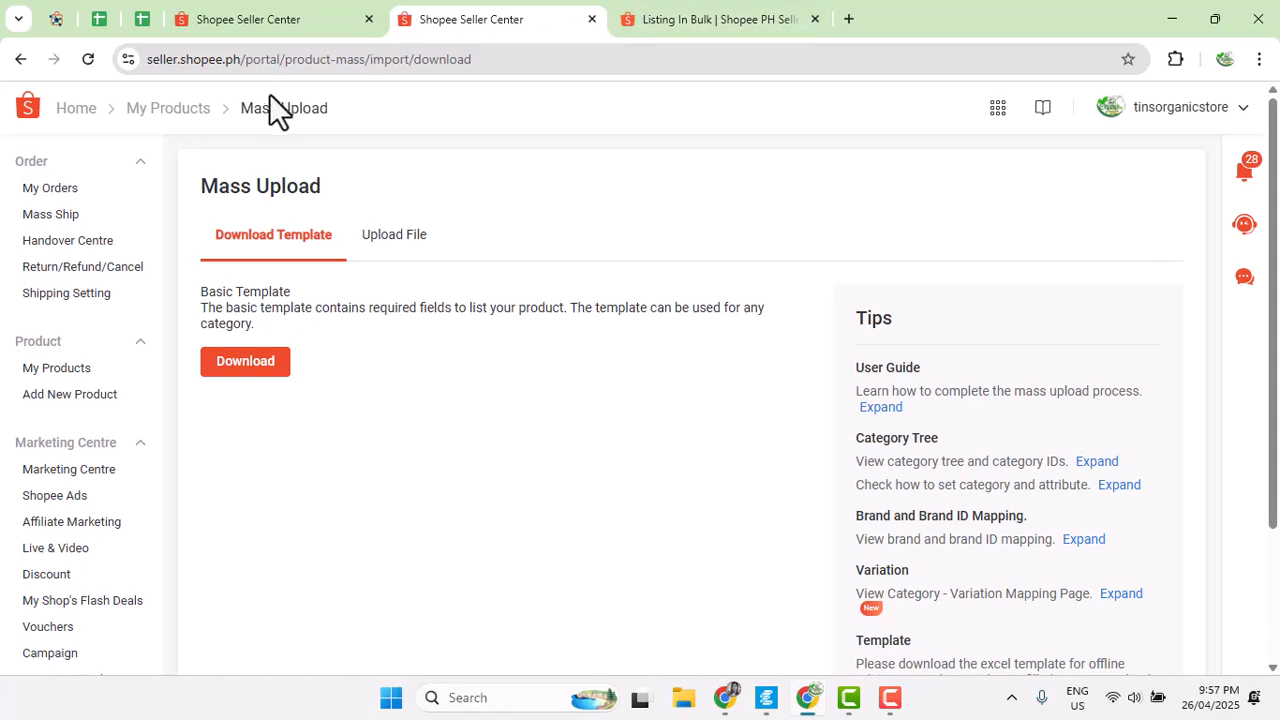
- Return from Mass Upload to My Products and open the Mass Update function
left_click(88, 59)
left_click(20, 59)
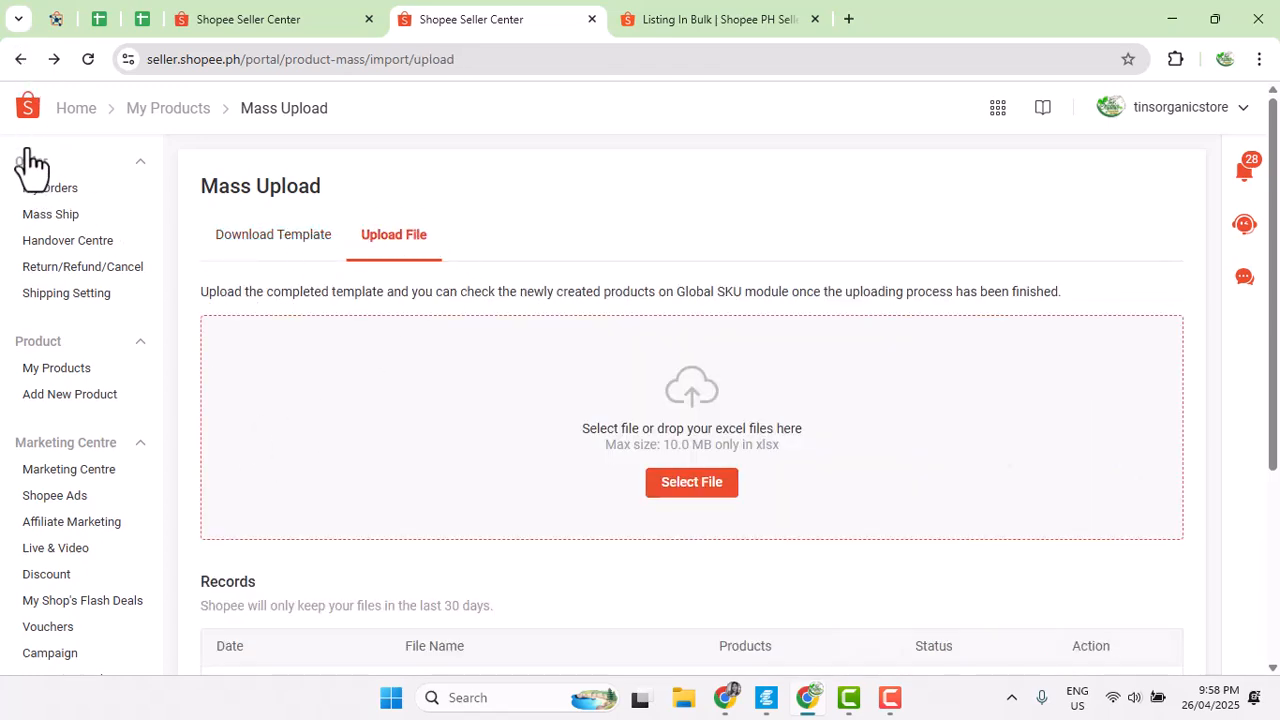
left_click(20, 59)
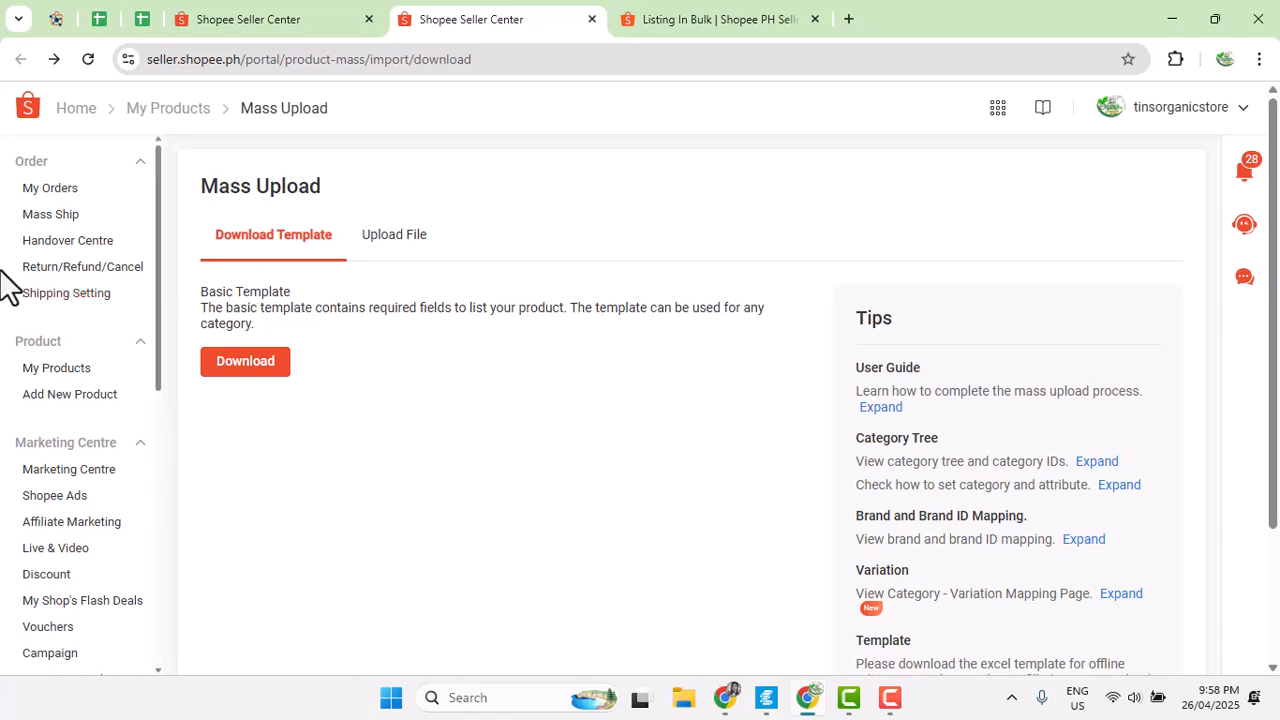
left_click(55, 378)
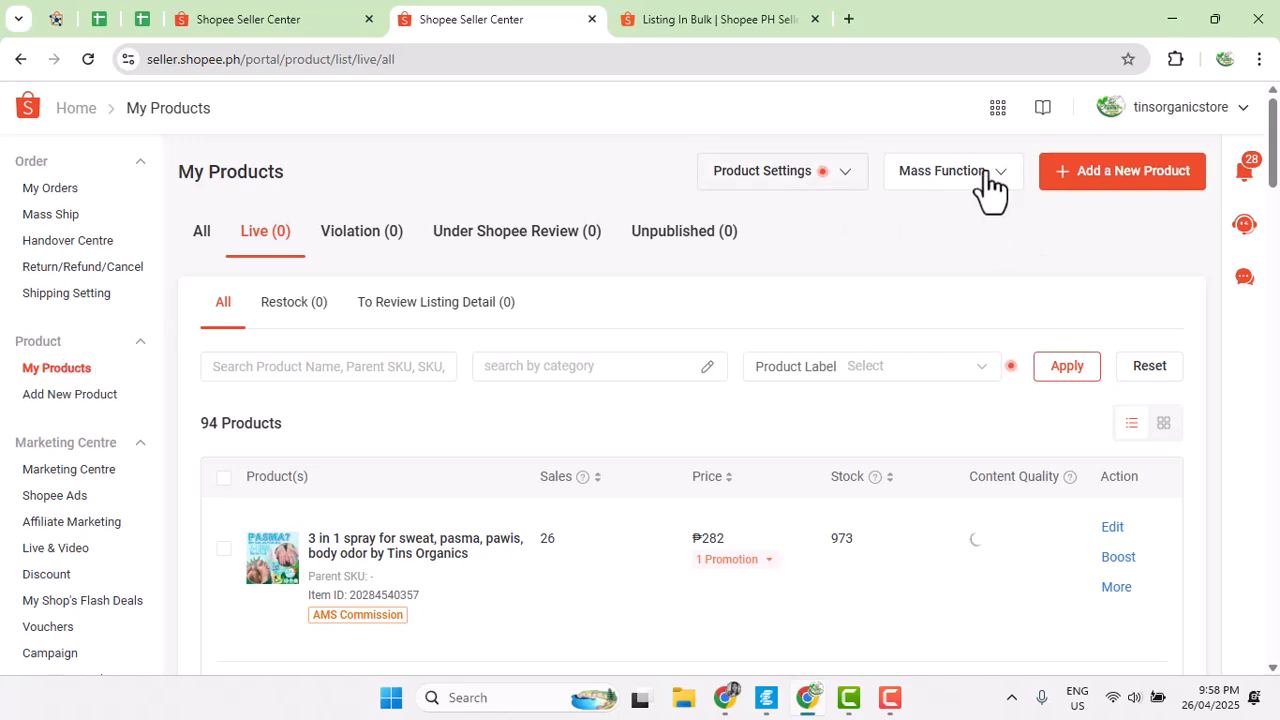
left_click(990, 185)
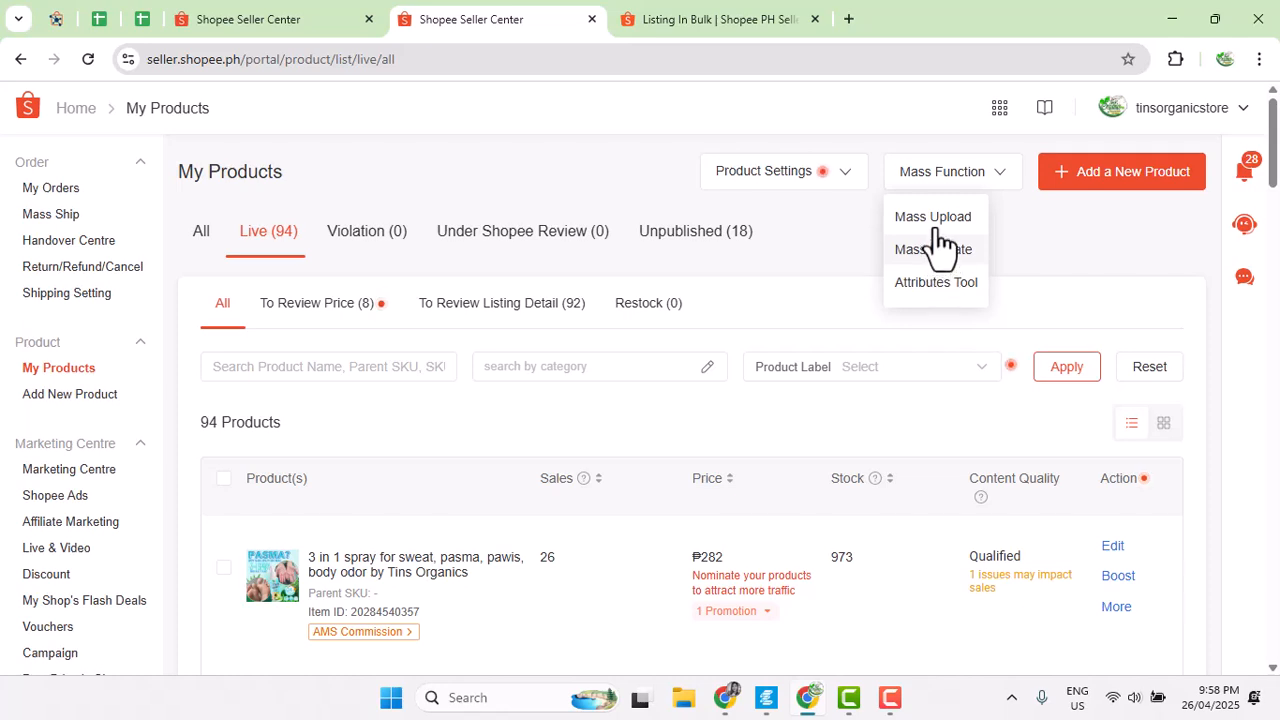
mouse_move(846, 186)
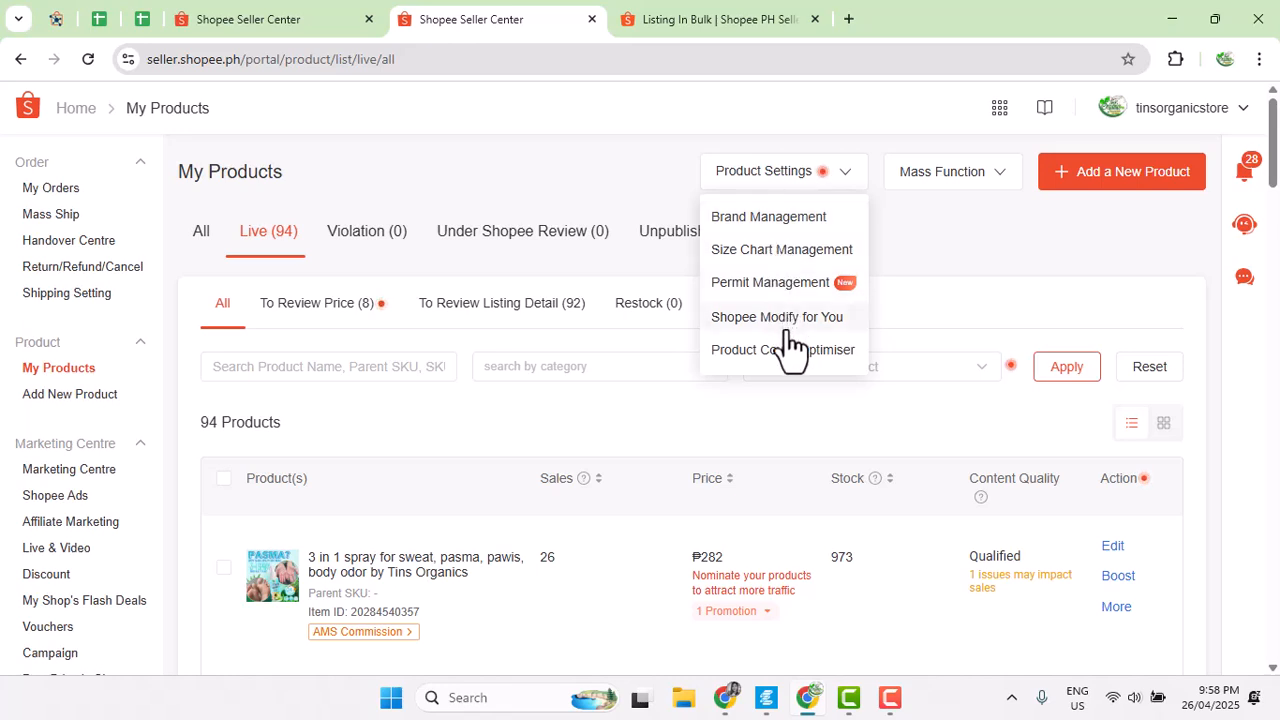
mouse_move(1006, 188)
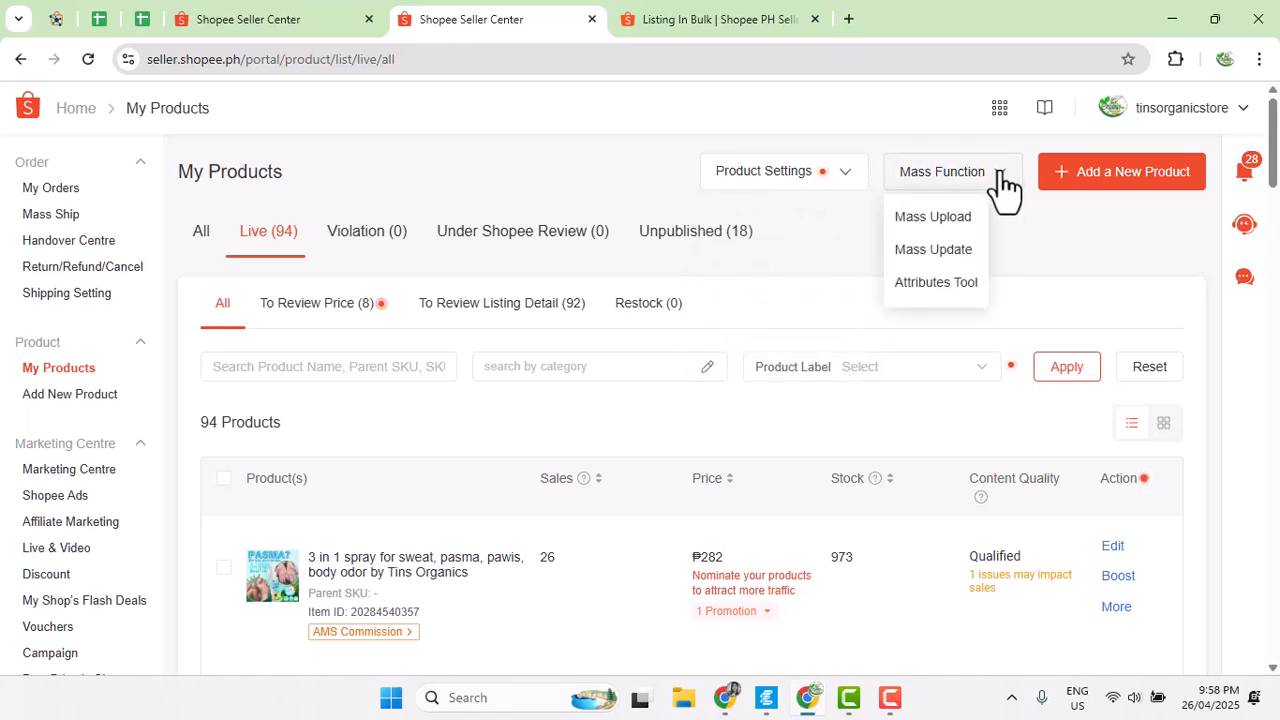
left_click(932, 251)
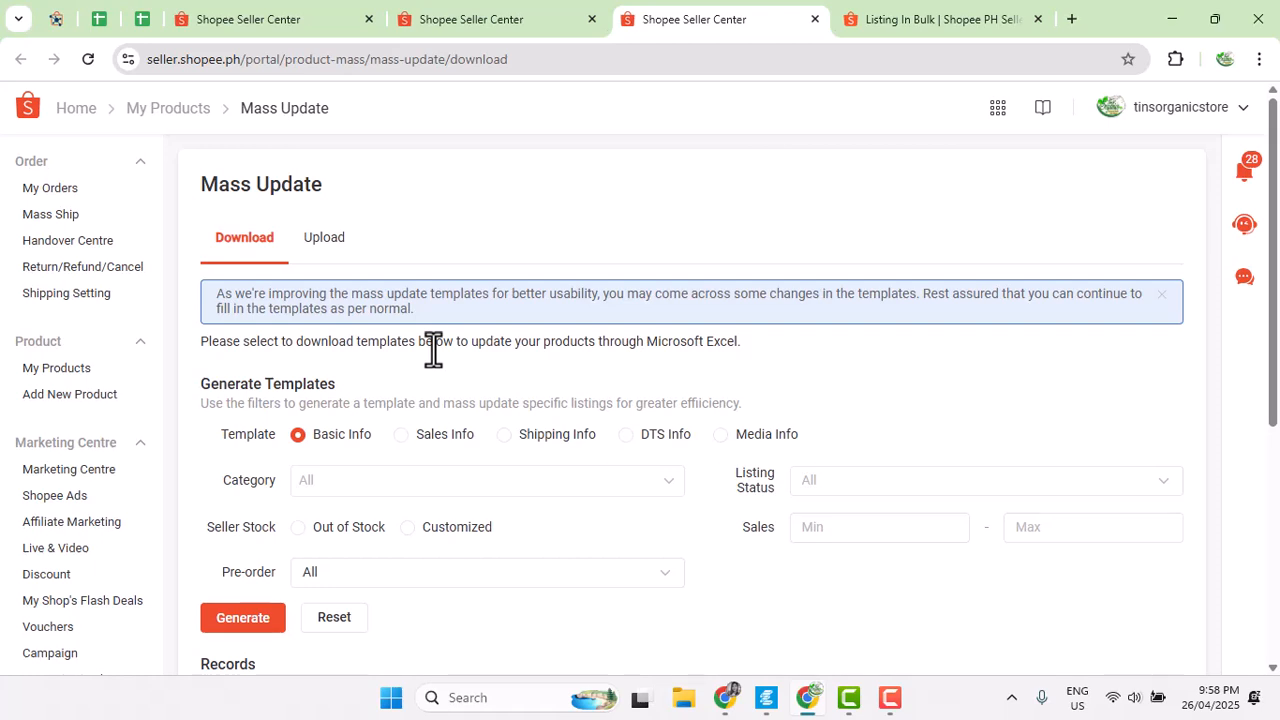
- Examine the Mass Update page and the template content of Basic Info, Sales Info, Shipping Info, DTS Info and Media Info
left_click_drag(492, 343, 585, 343)
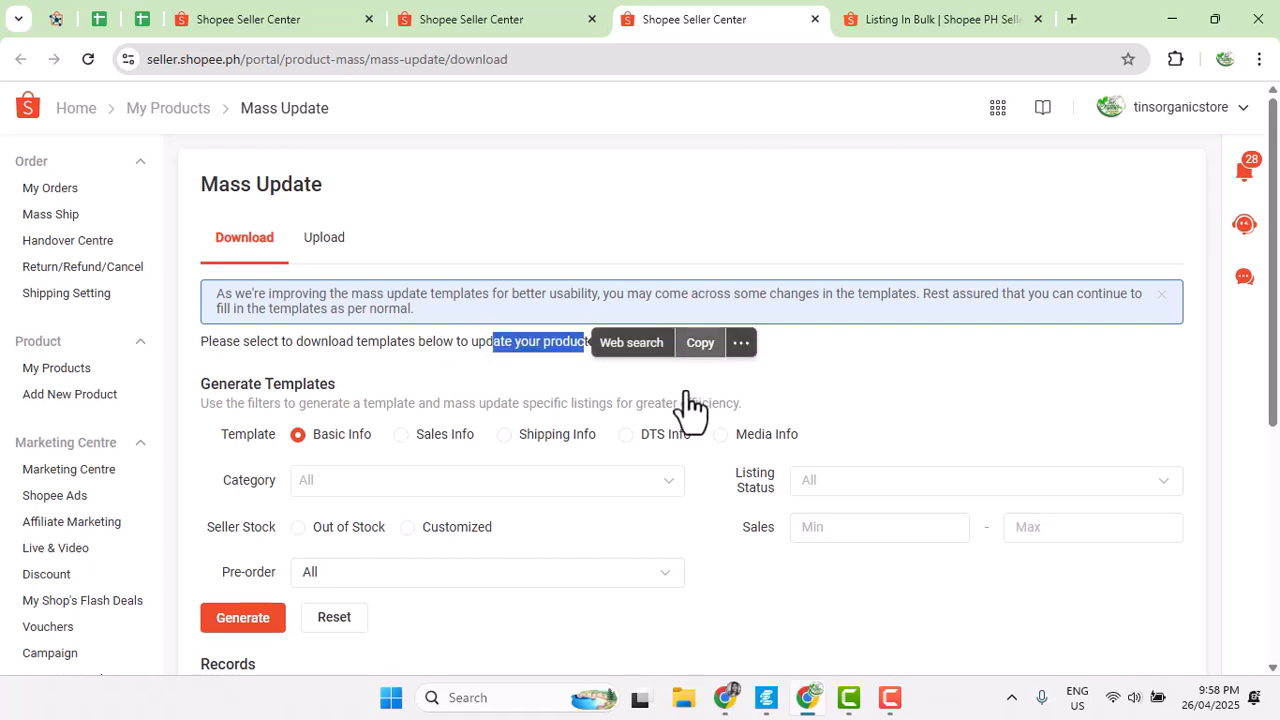
left_click(700, 345)
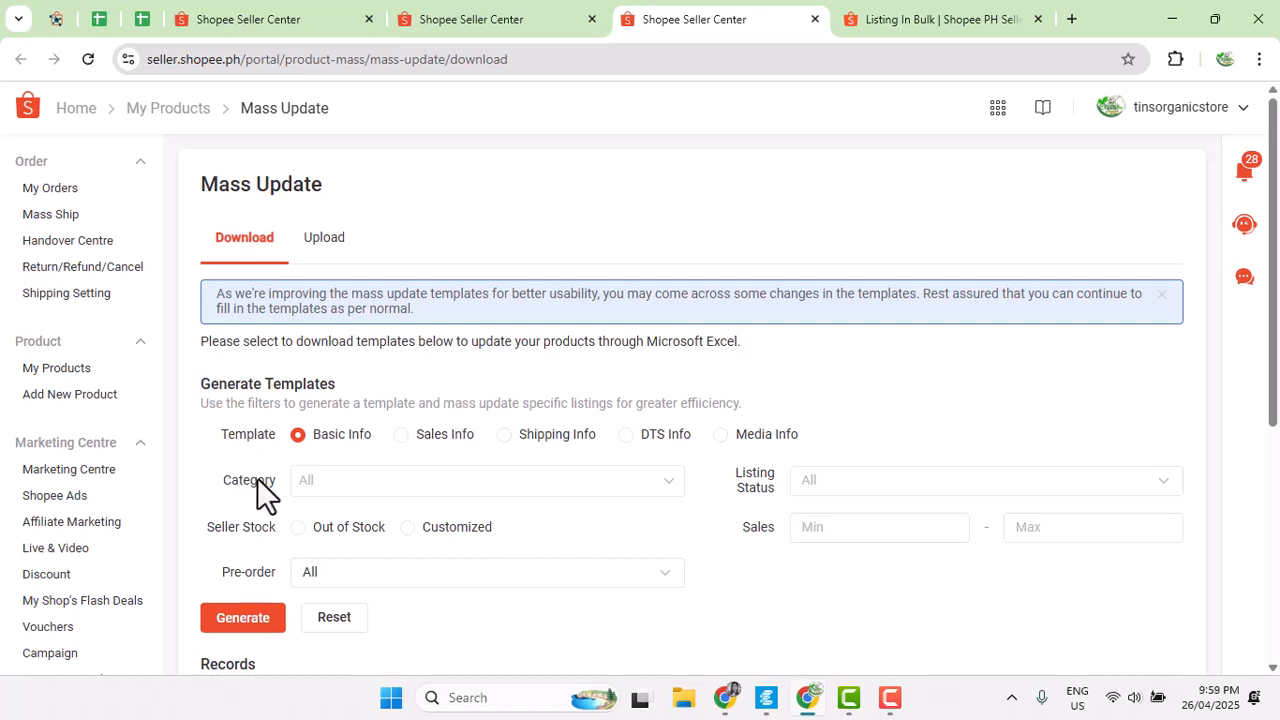
scroll(210, 470, "down", 1)
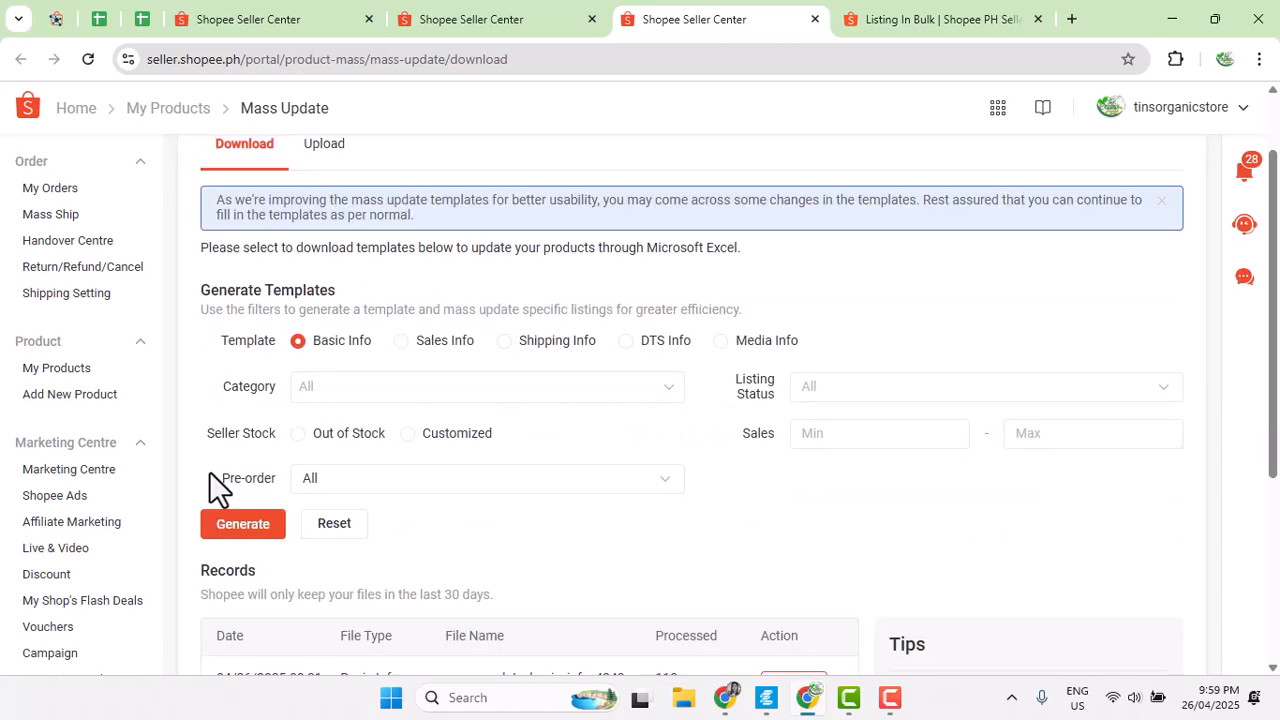
scroll(210, 485, "down", 1)
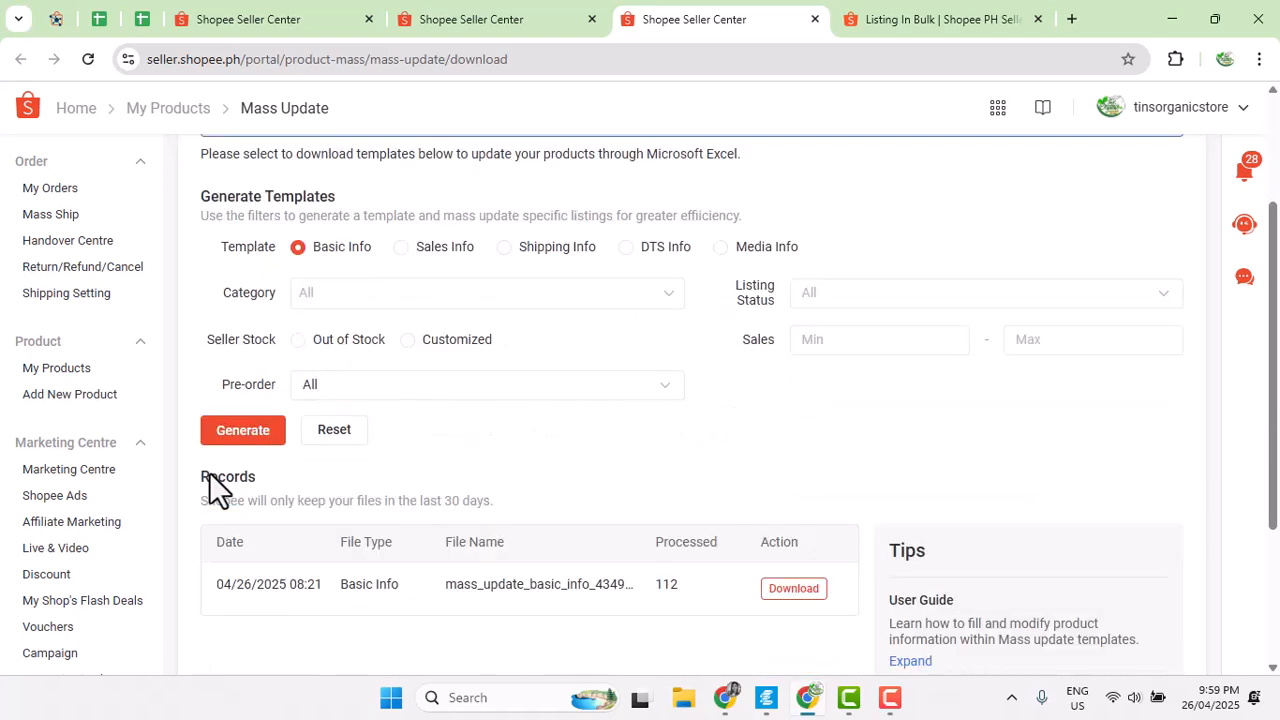
mouse_move(335, 256)
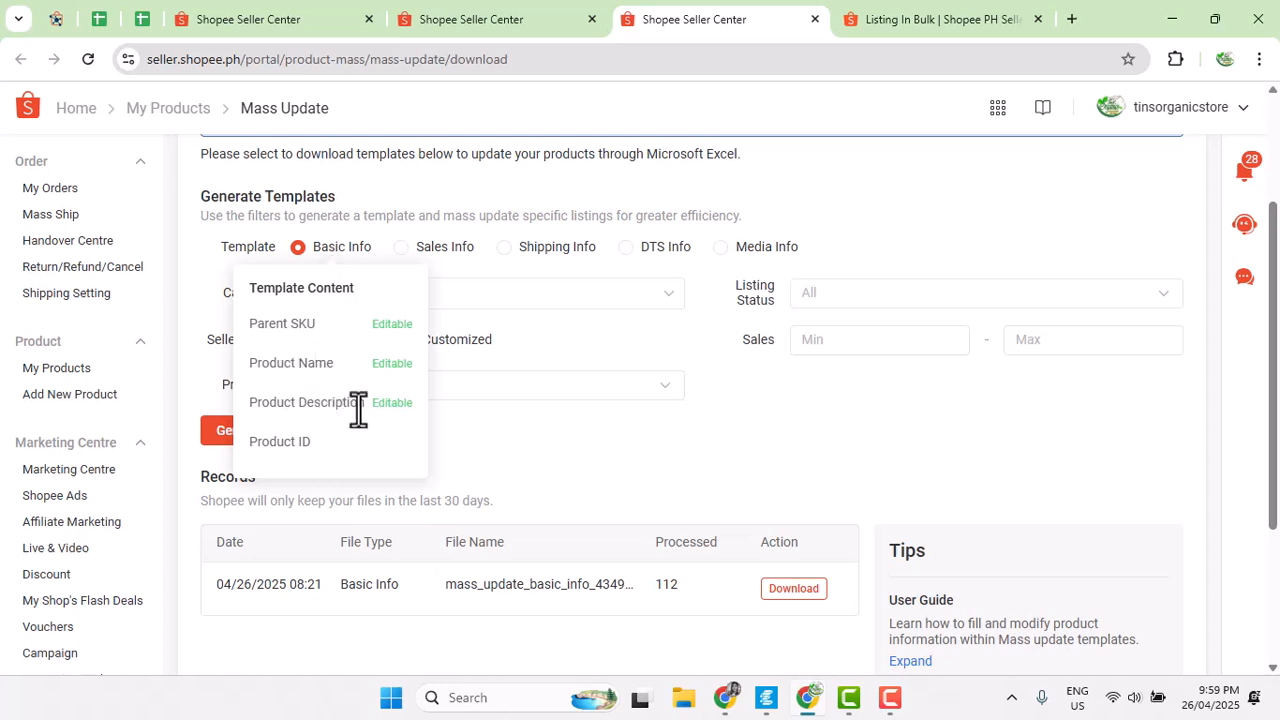
mouse_move(436, 252)
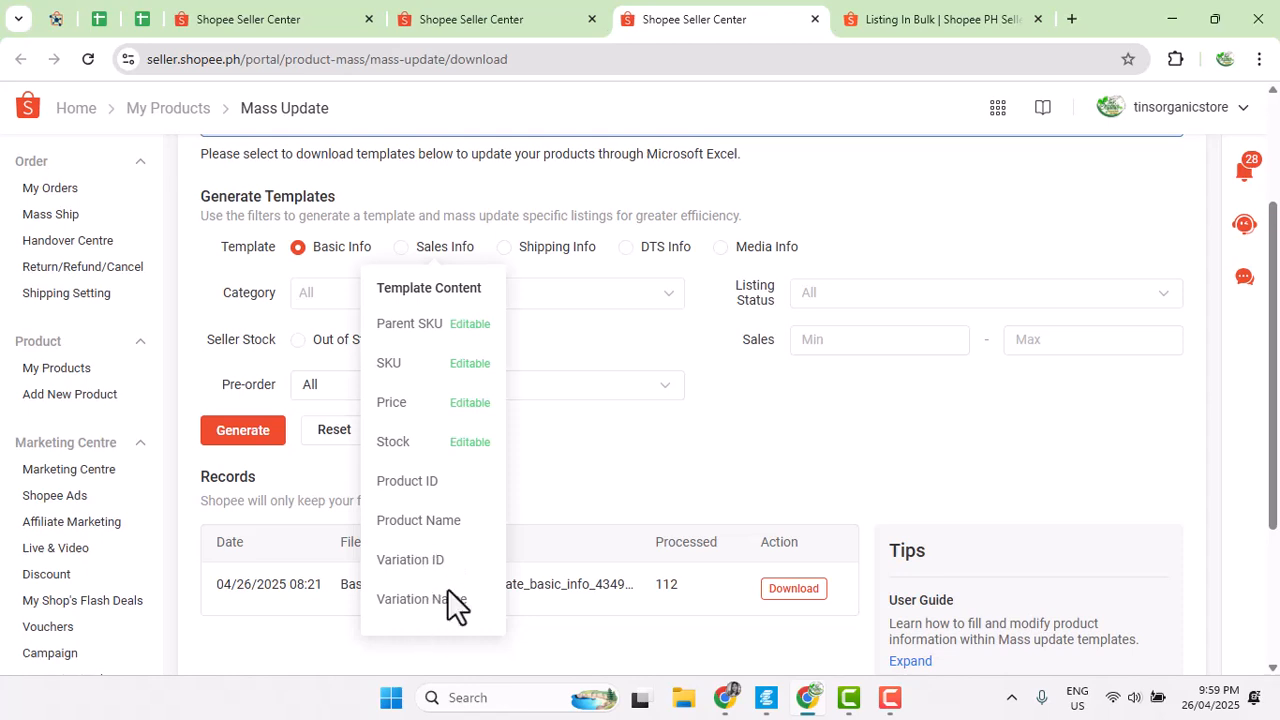
mouse_move(545, 268)
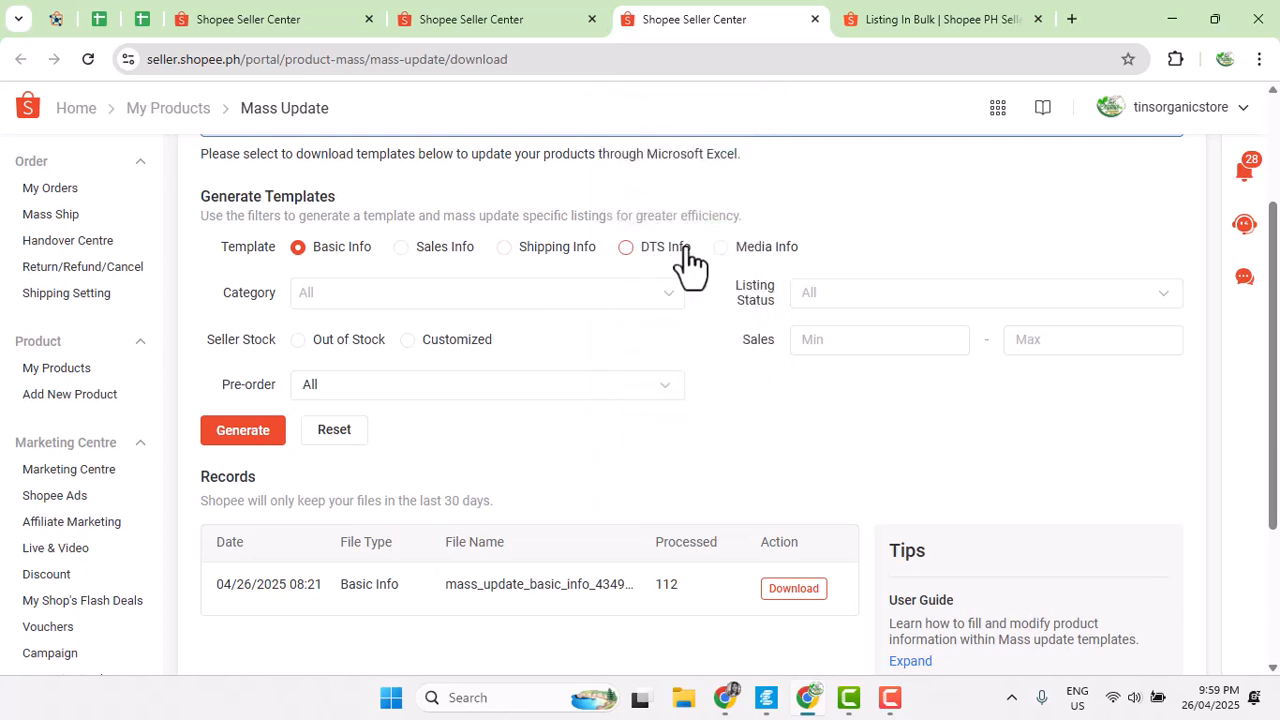
mouse_move(688, 258)
mouse_move(758, 258)
mouse_move(510, 258)
- Generate a Basic Info template and a Sales Info template with all filters left at their defaults
left_click(240, 440)
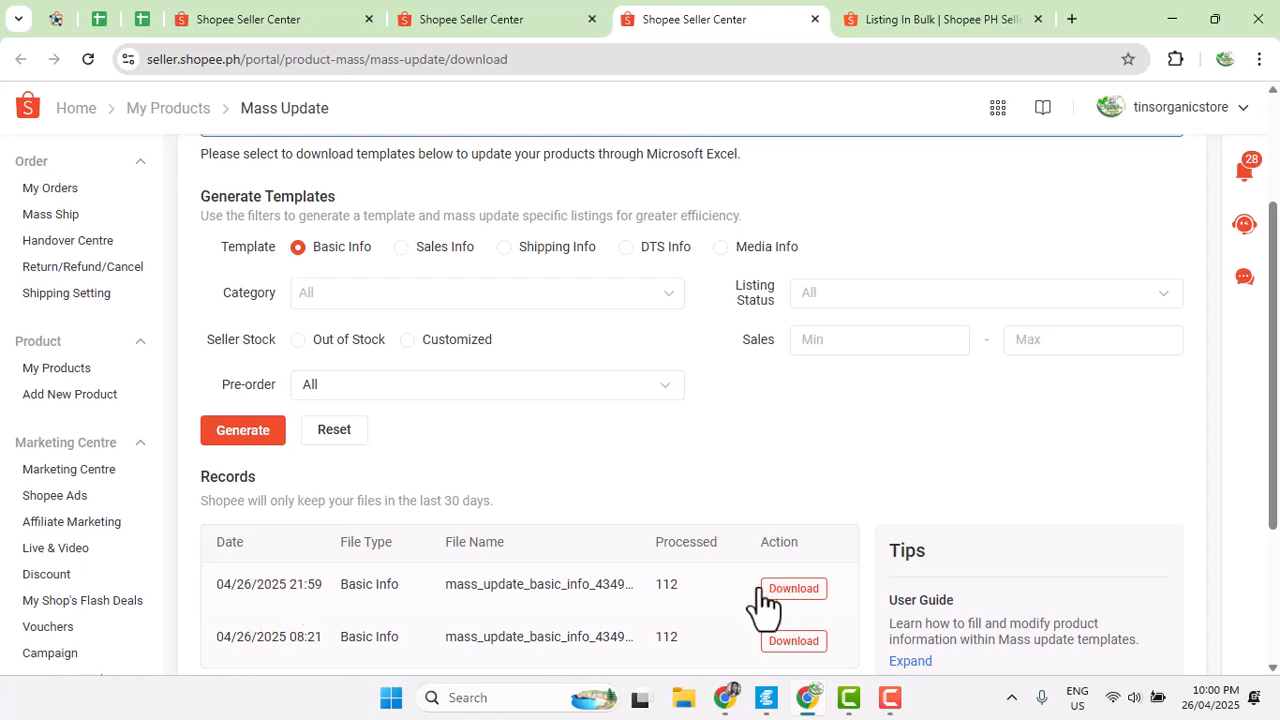
left_click(408, 246)
left_click(243, 432)
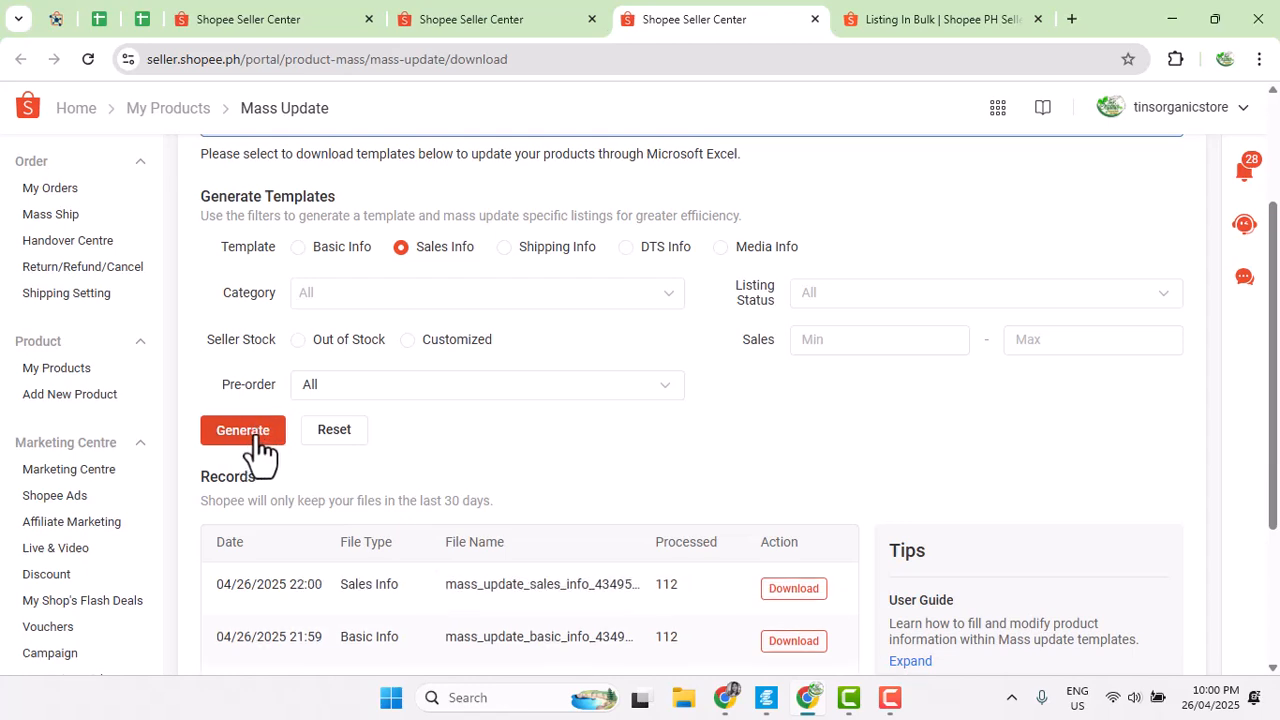
- Download the newly generated Basic Info file and open it once in Excel
scroll(440, 495, "down", 1)
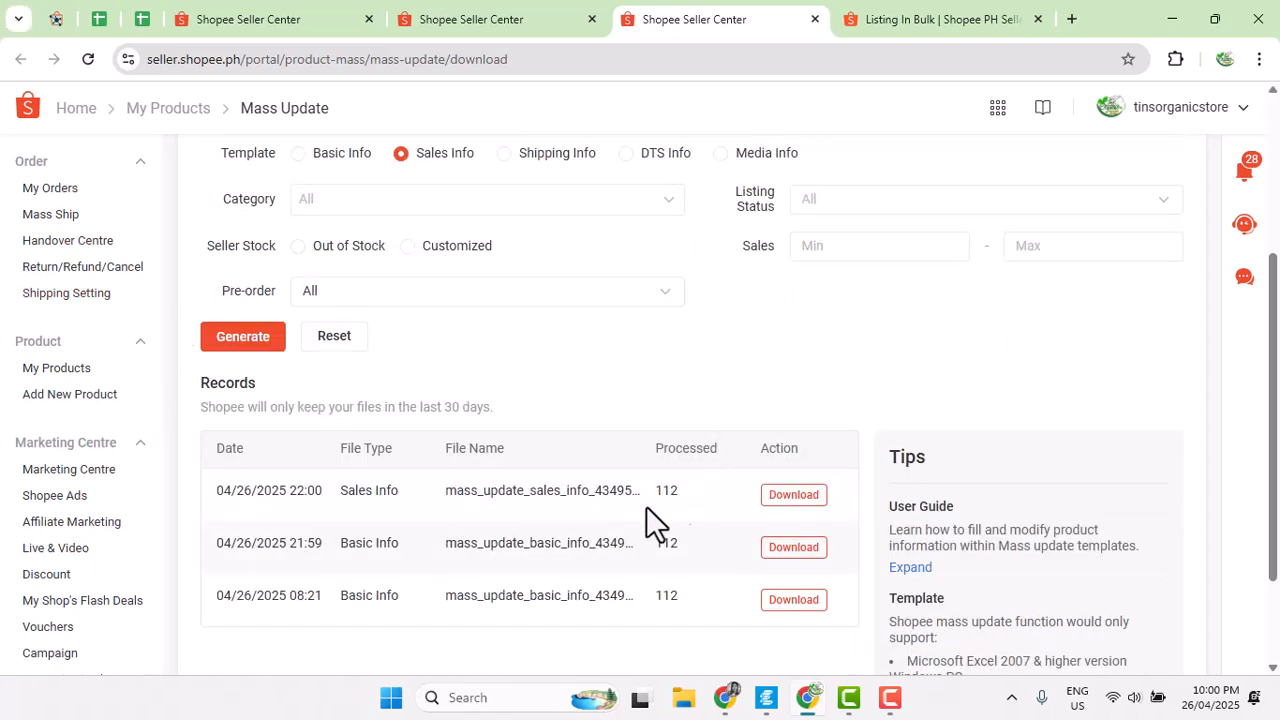
left_click(797, 548)
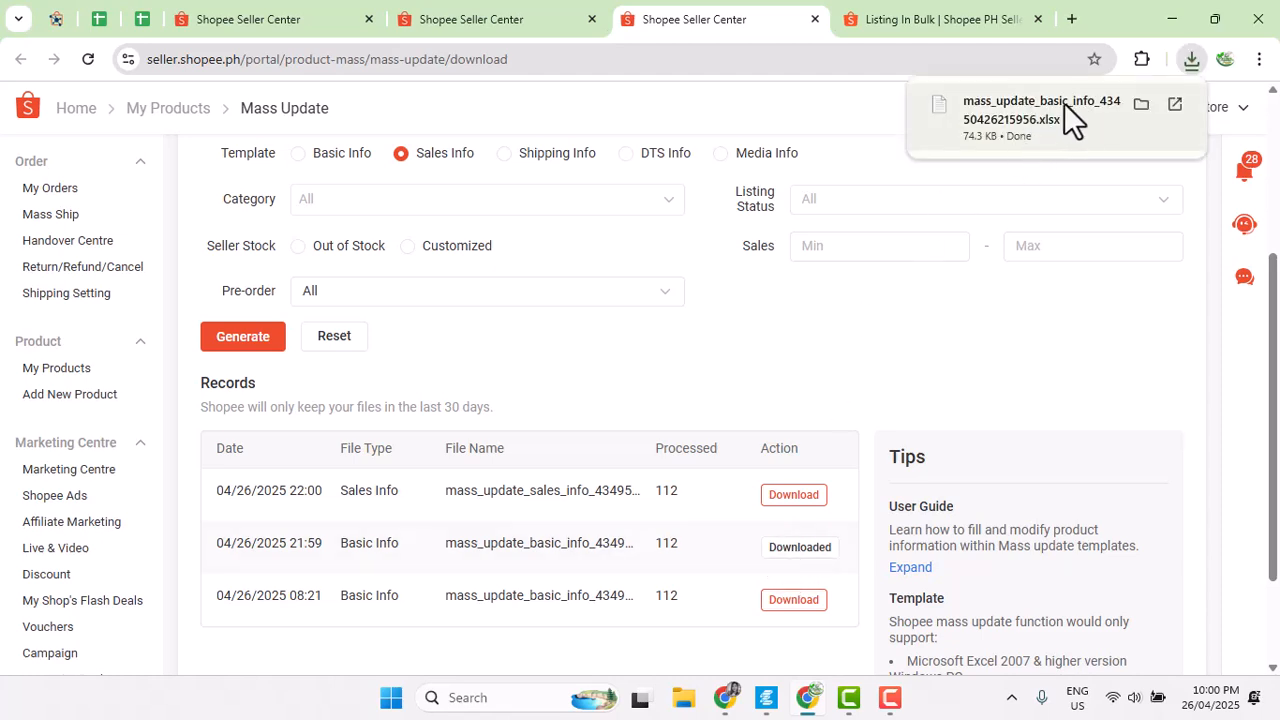
left_click(1177, 104)
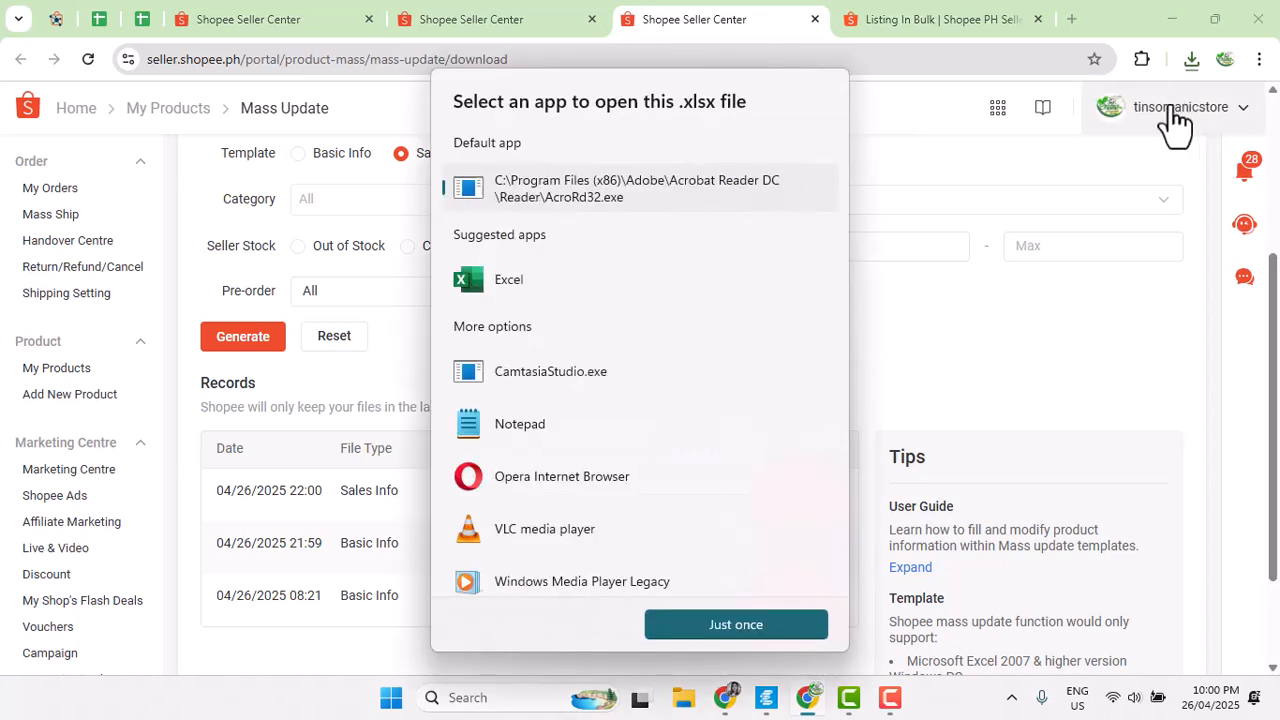
left_click(507, 265)
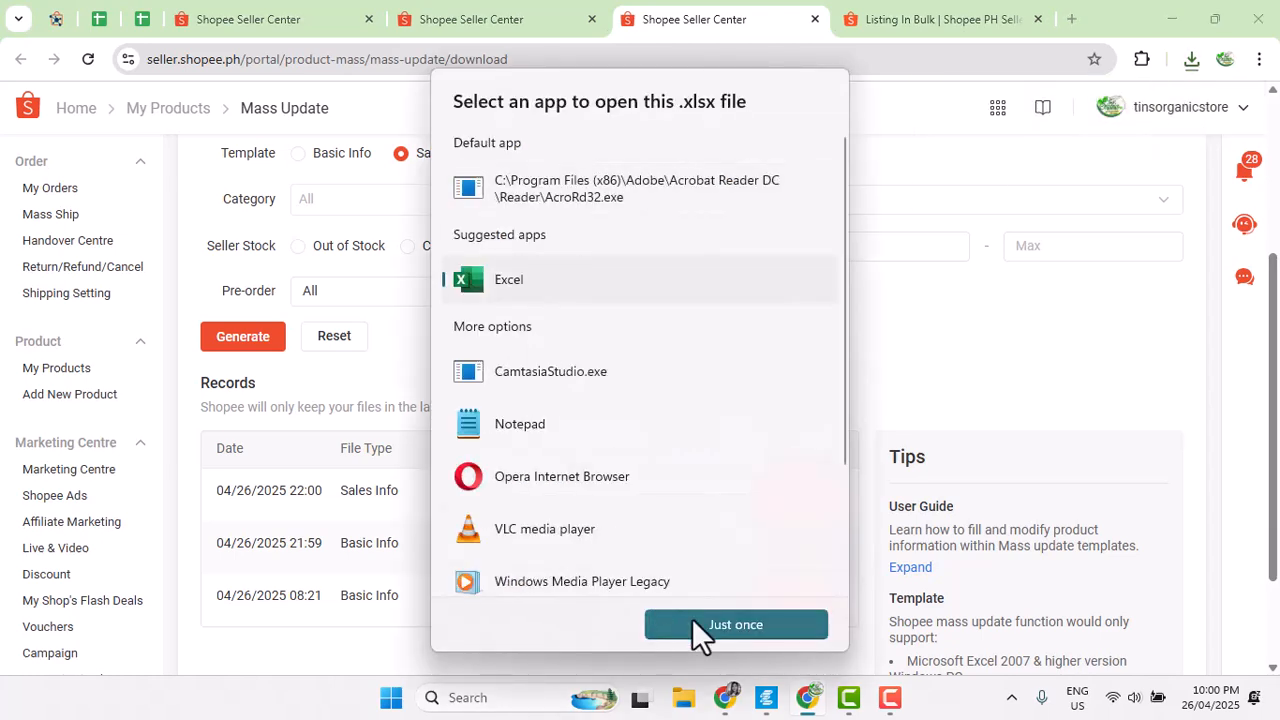
left_click(692, 620)
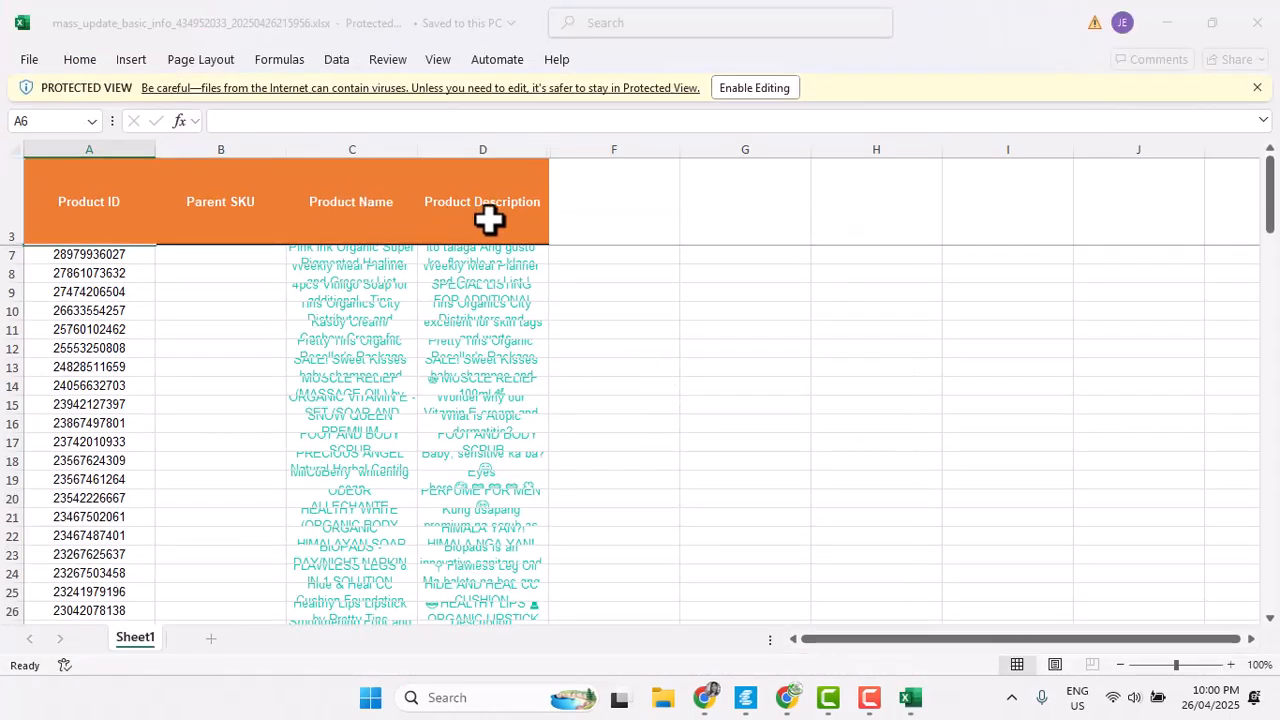
- Return to Shopee's Mass Update page, download the generated Sales Info file and open it once in Excel
left_click(787, 697)
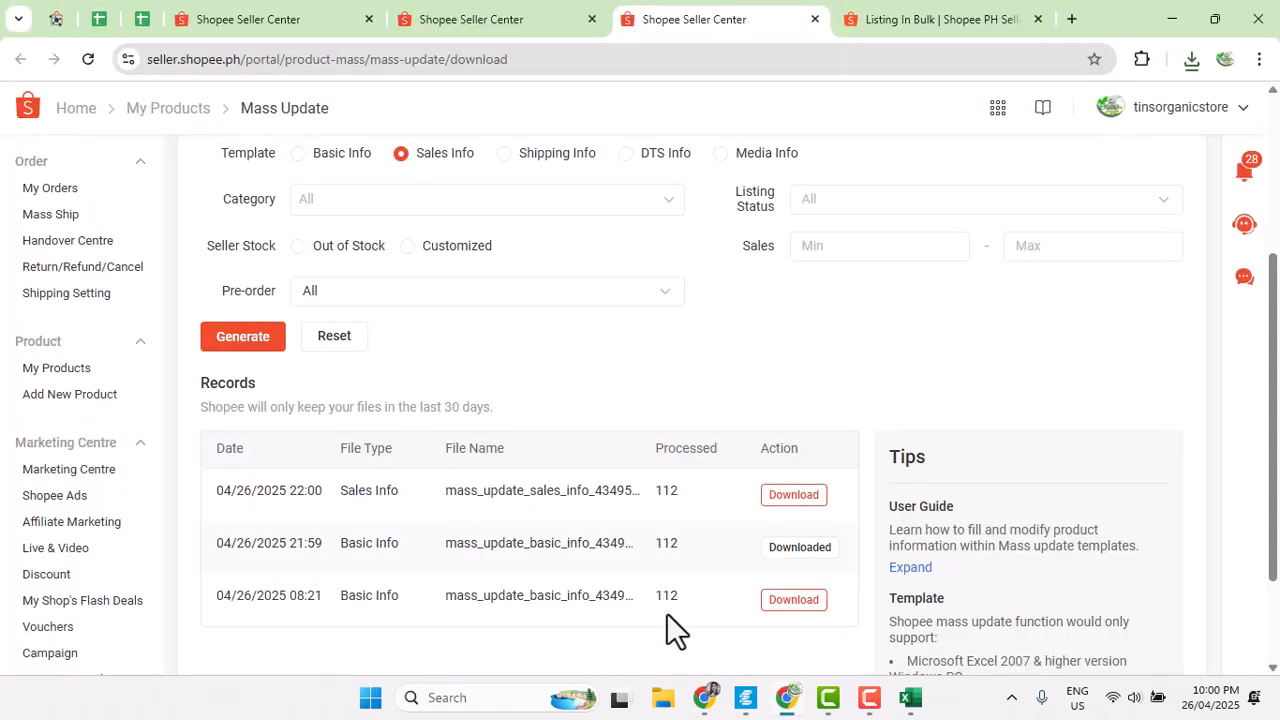
left_click(791, 494)
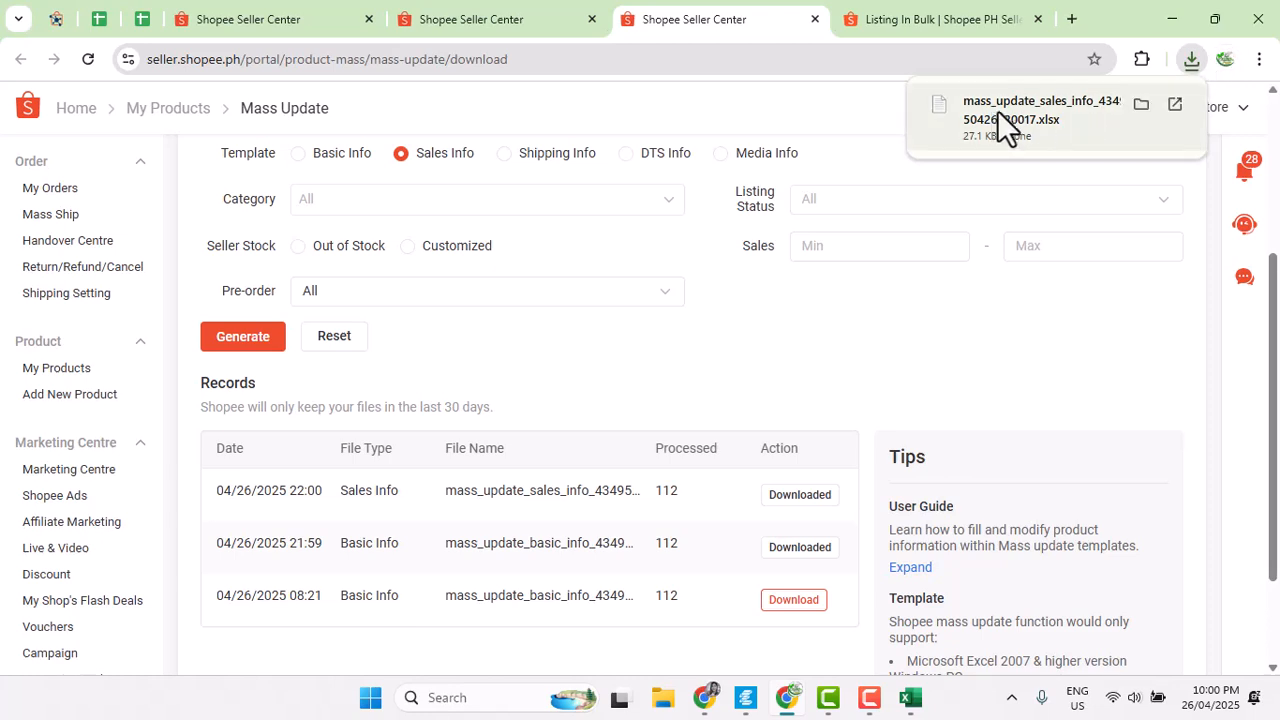
left_click(1163, 104)
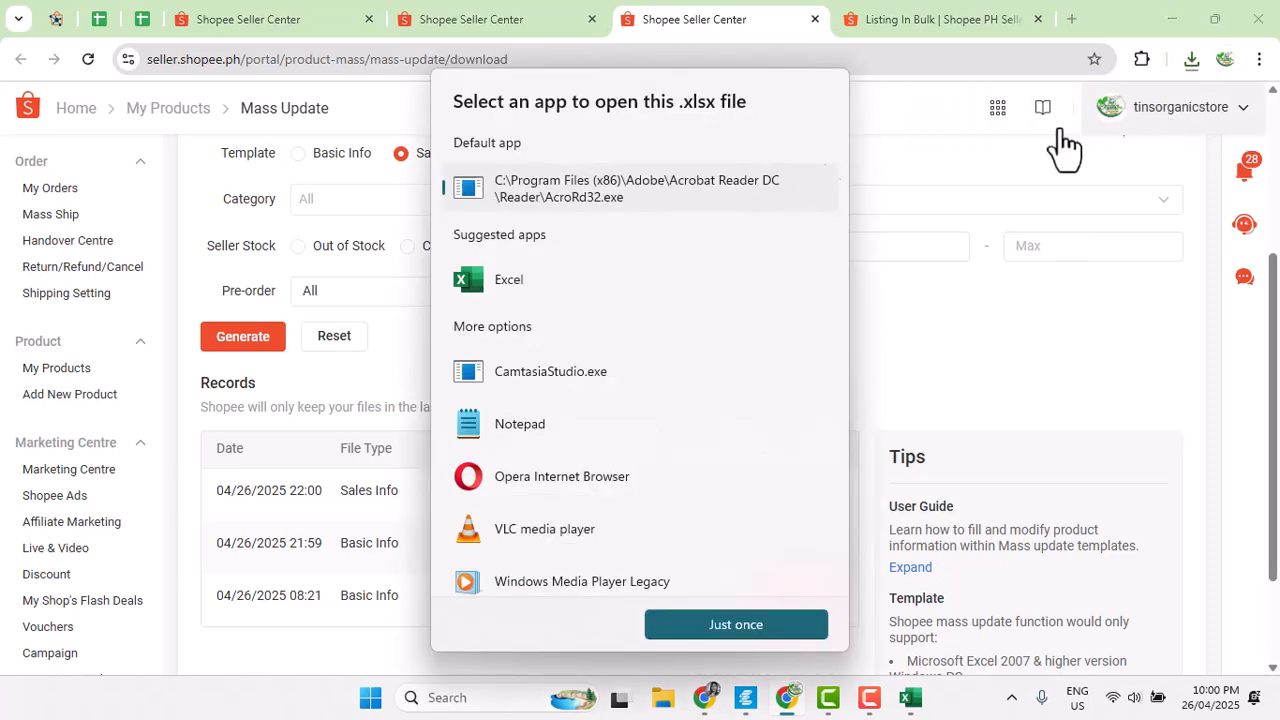
left_click(493, 288)
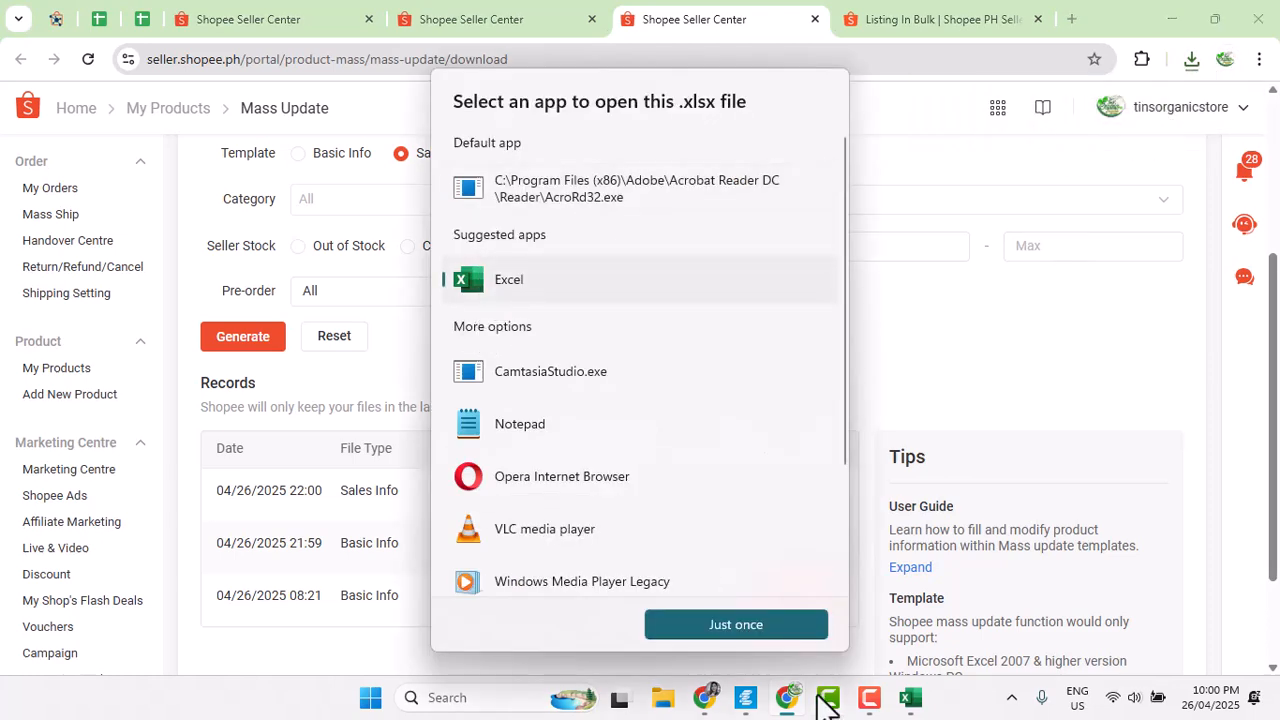
left_click(698, 624)
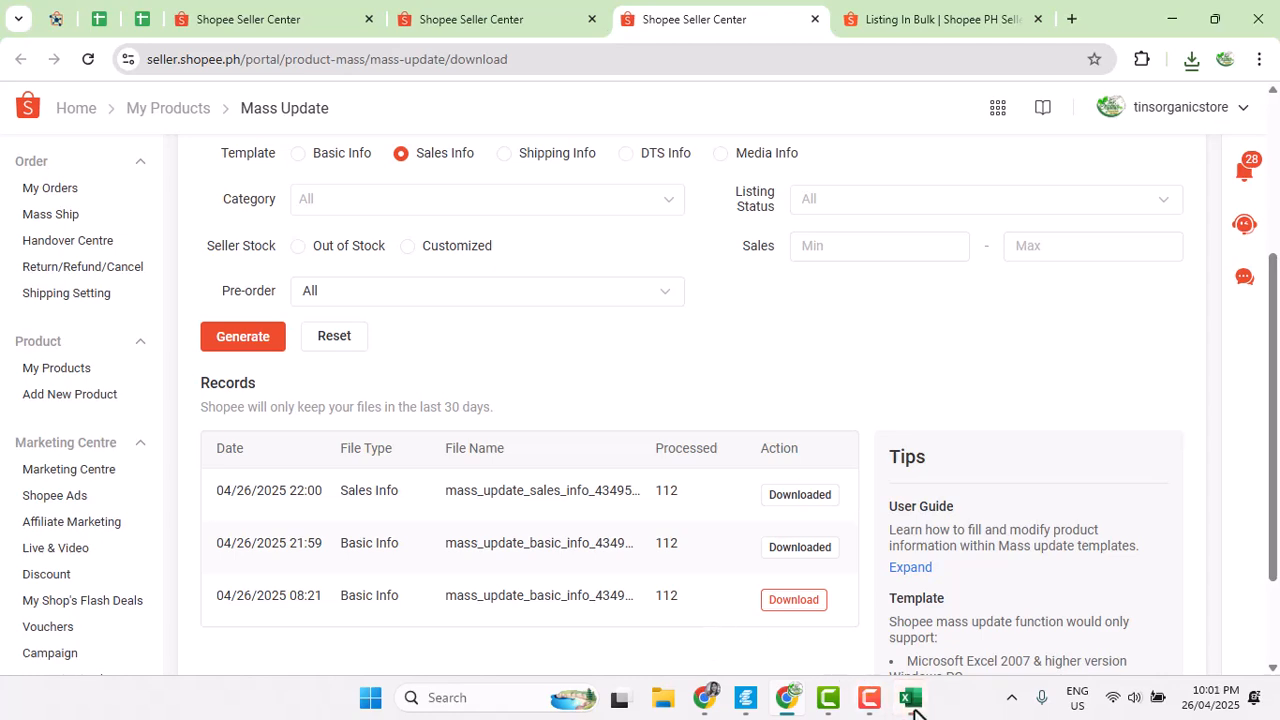
- Switch to Excel and bring the sales info workbook to the front
left_click(912, 700)
left_click(712, 601)
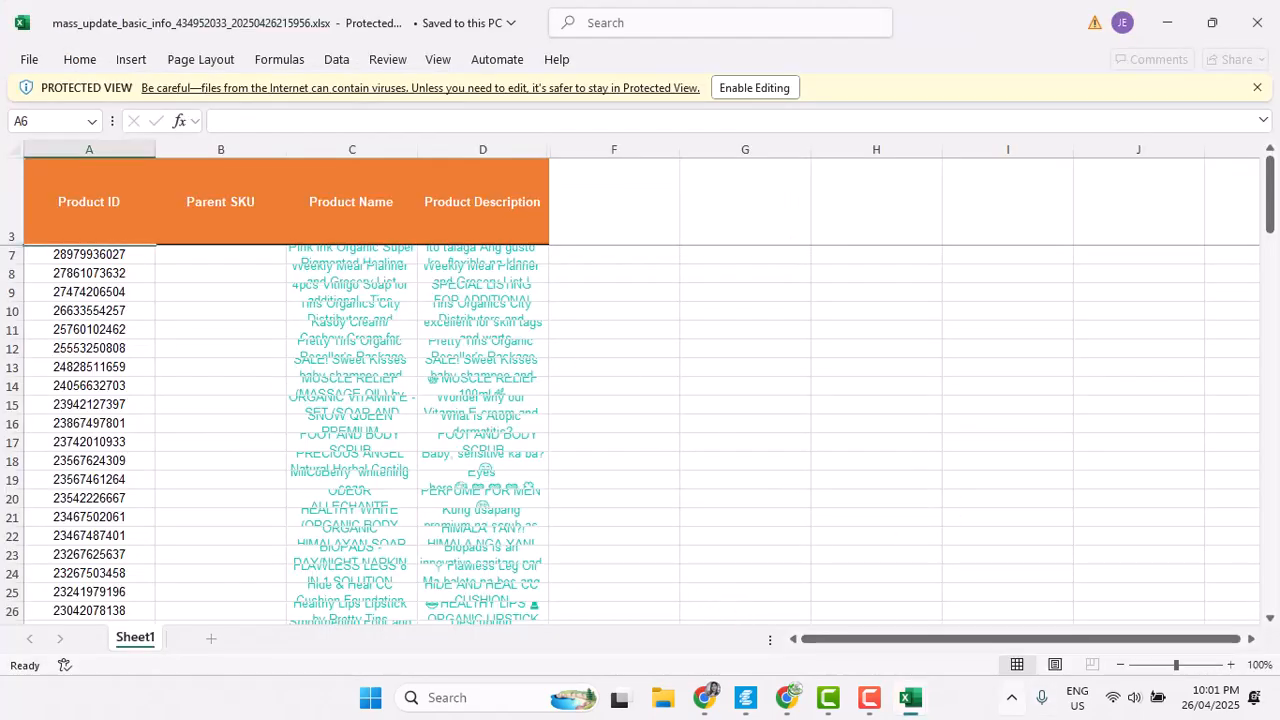
left_click(912, 700)
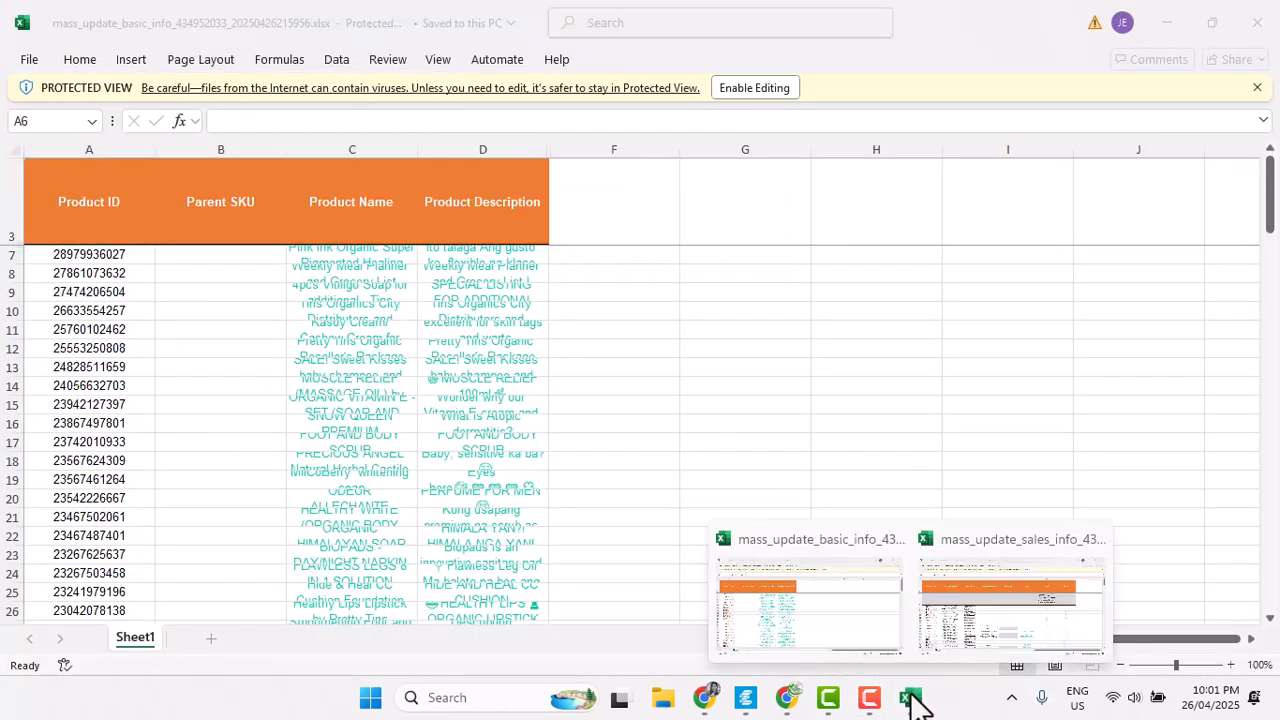
left_click(985, 635)
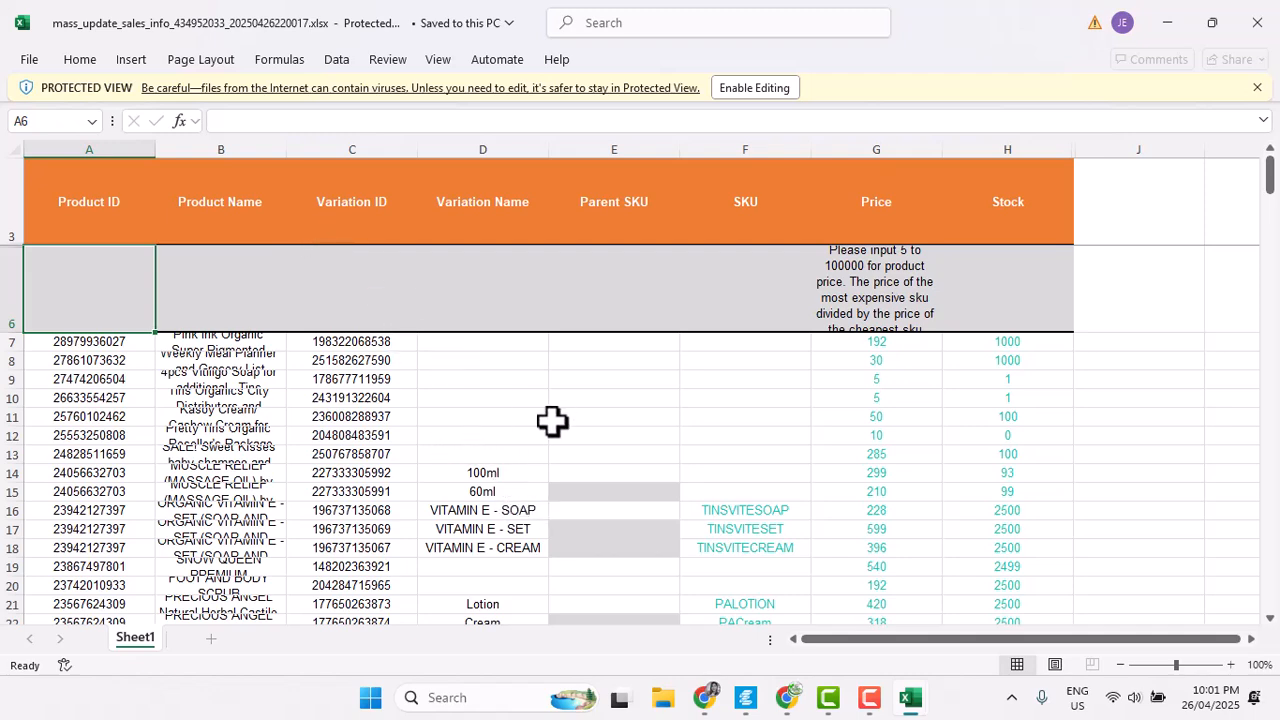
- Examine the product variation names, SKUs, prices and stock in the sales info sheet, and return to Shopee's Mass Update page
scroll(543, 429, "down", 1)
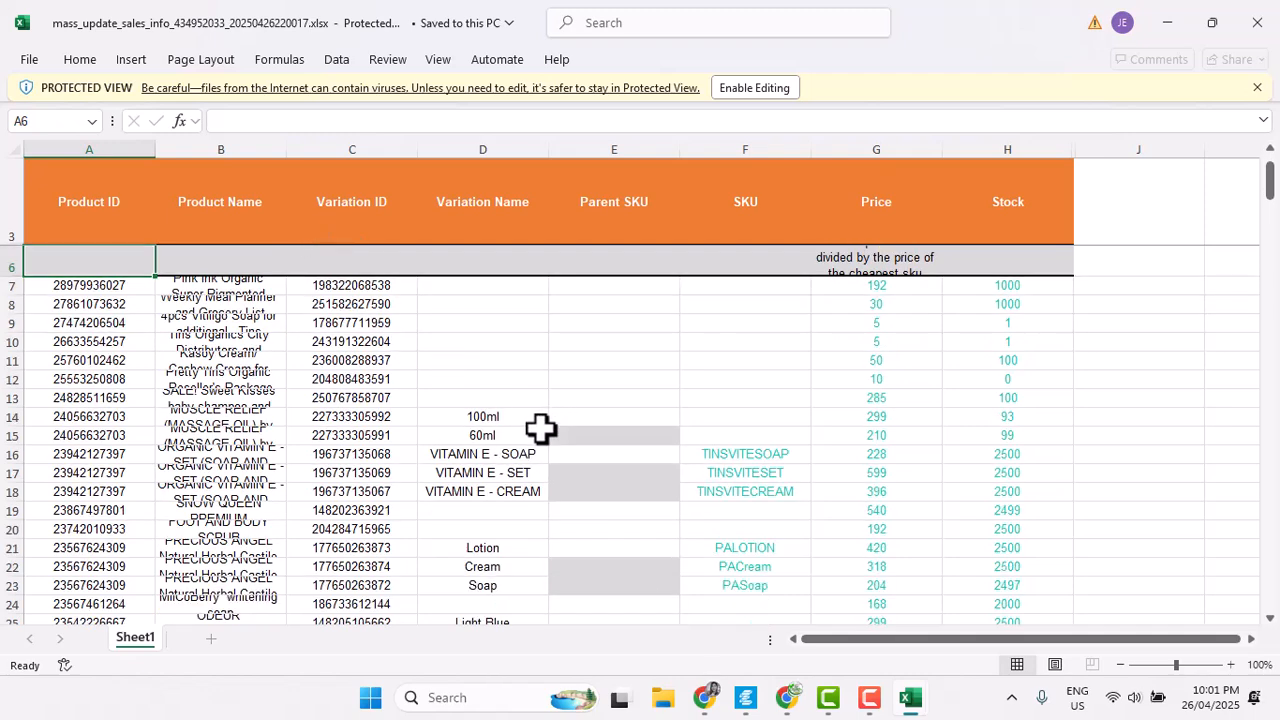
left_click(502, 417)
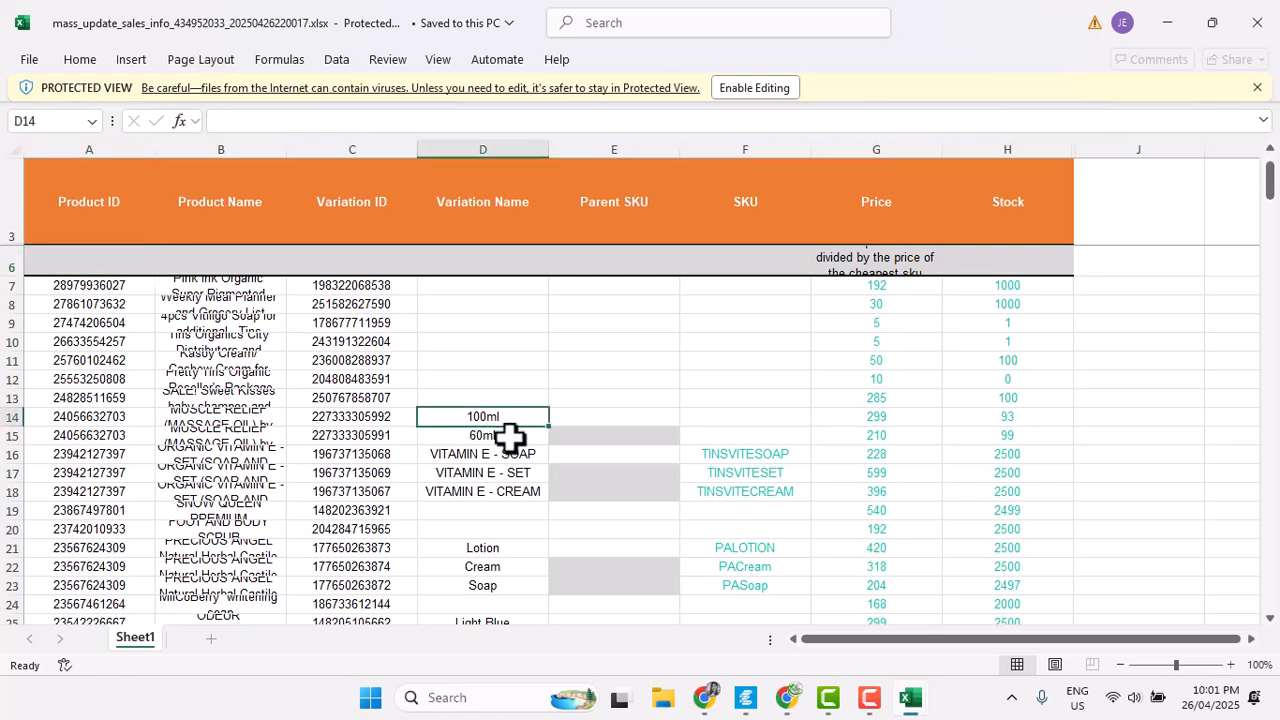
left_click(515, 436)
left_click(530, 456)
left_click(533, 472)
left_click(537, 510)
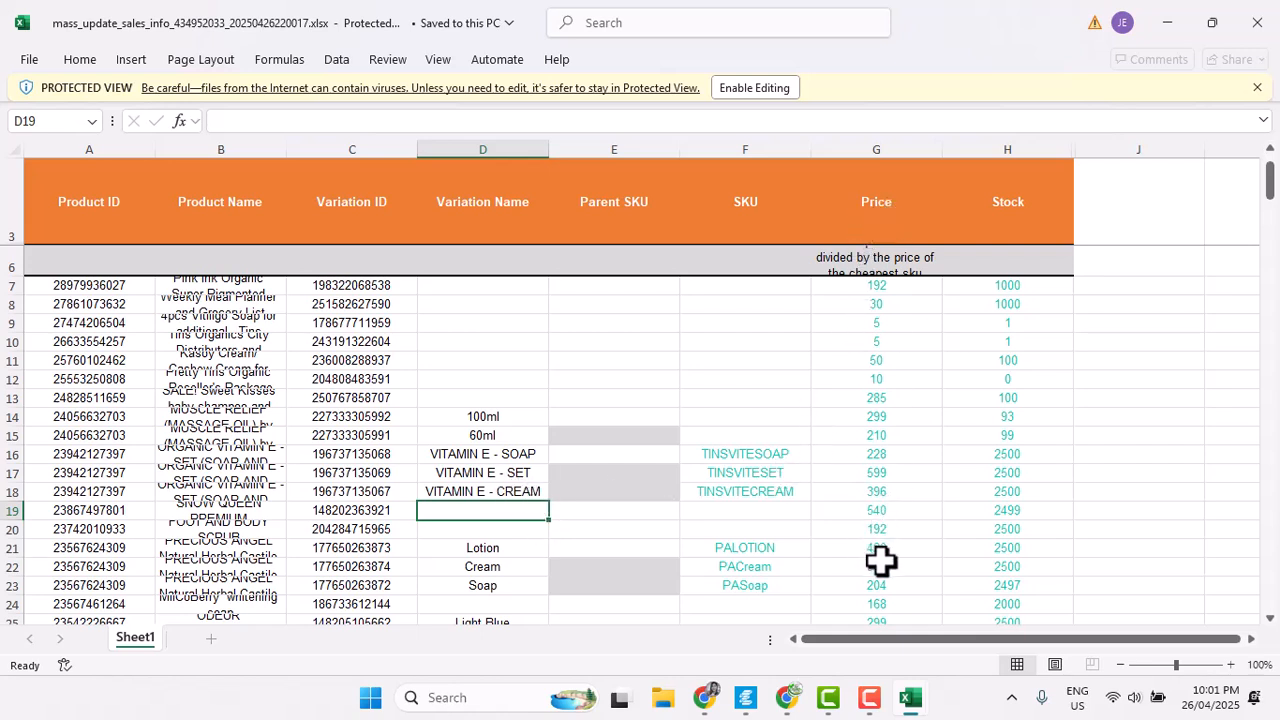
scroll(855, 558, "down", 4)
scroll(846, 557, "down", 9)
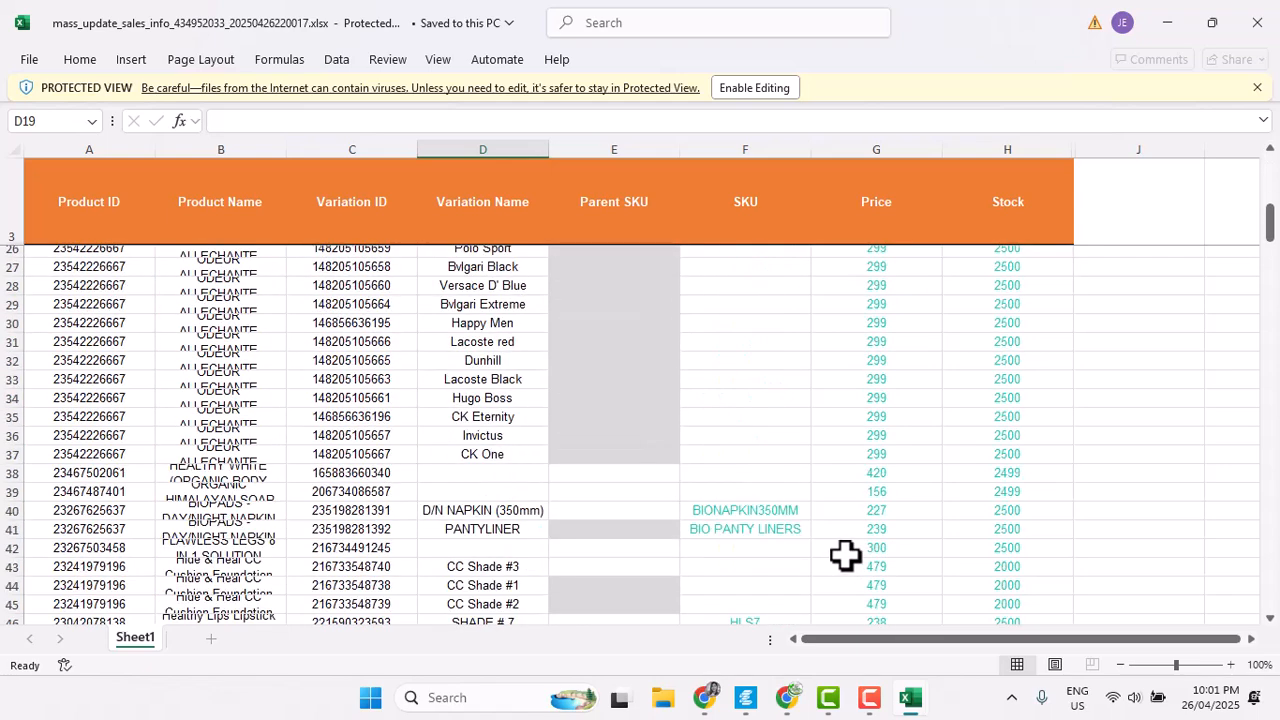
scroll(815, 548, "up", 5)
scroll(634, 526, "up", 8)
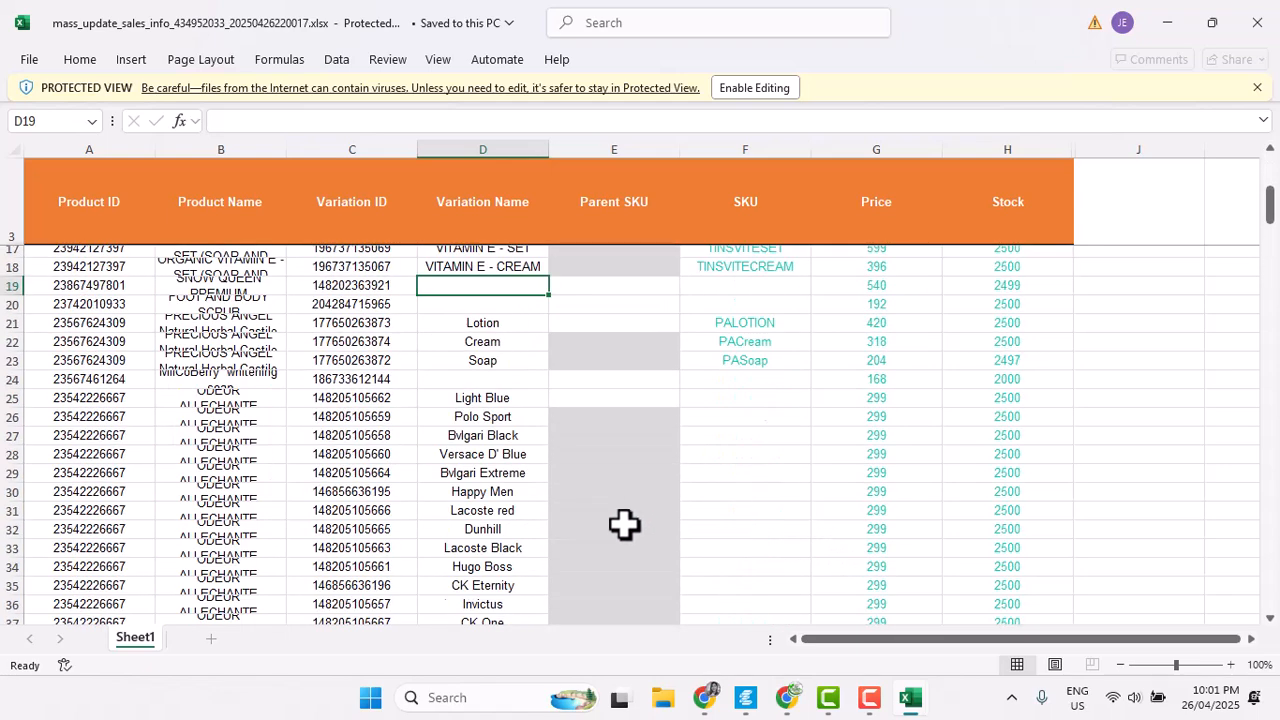
left_click(786, 700)
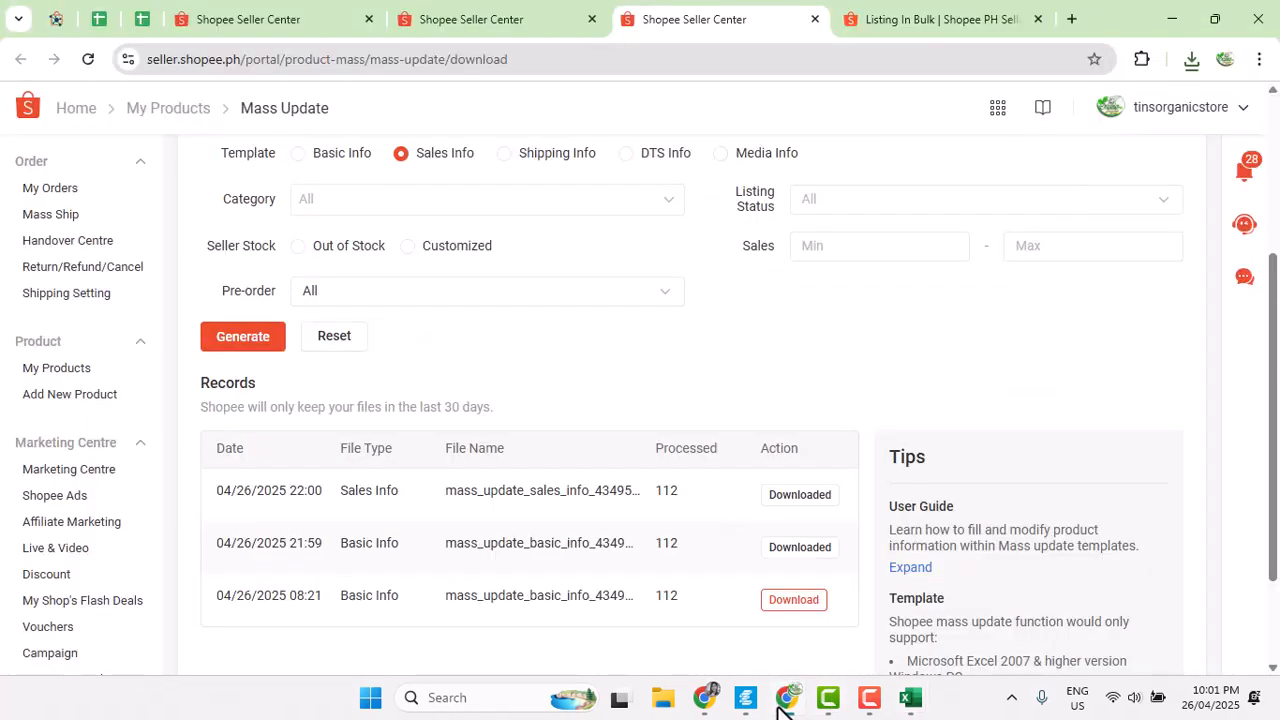
- Select cell A2 under Category in the Google Sheets template, and check the basic info and sales info workbooks for category data
left_click(707, 698)
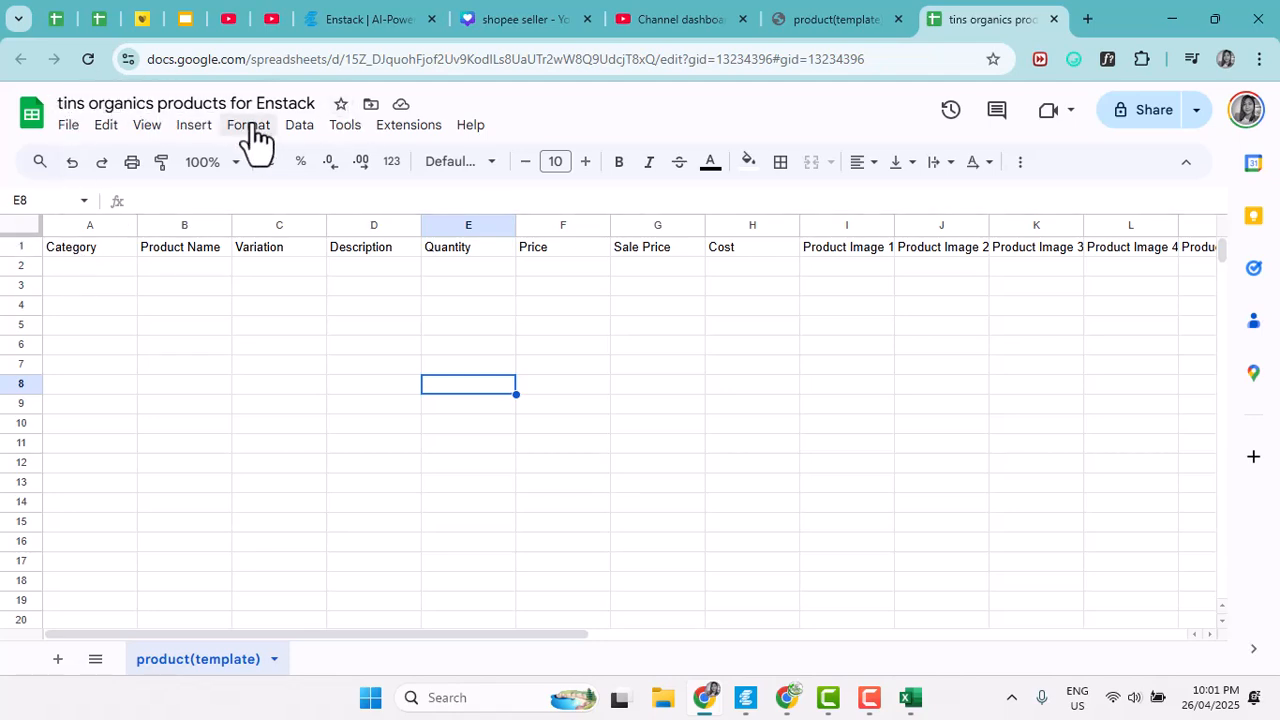
left_click(84, 271)
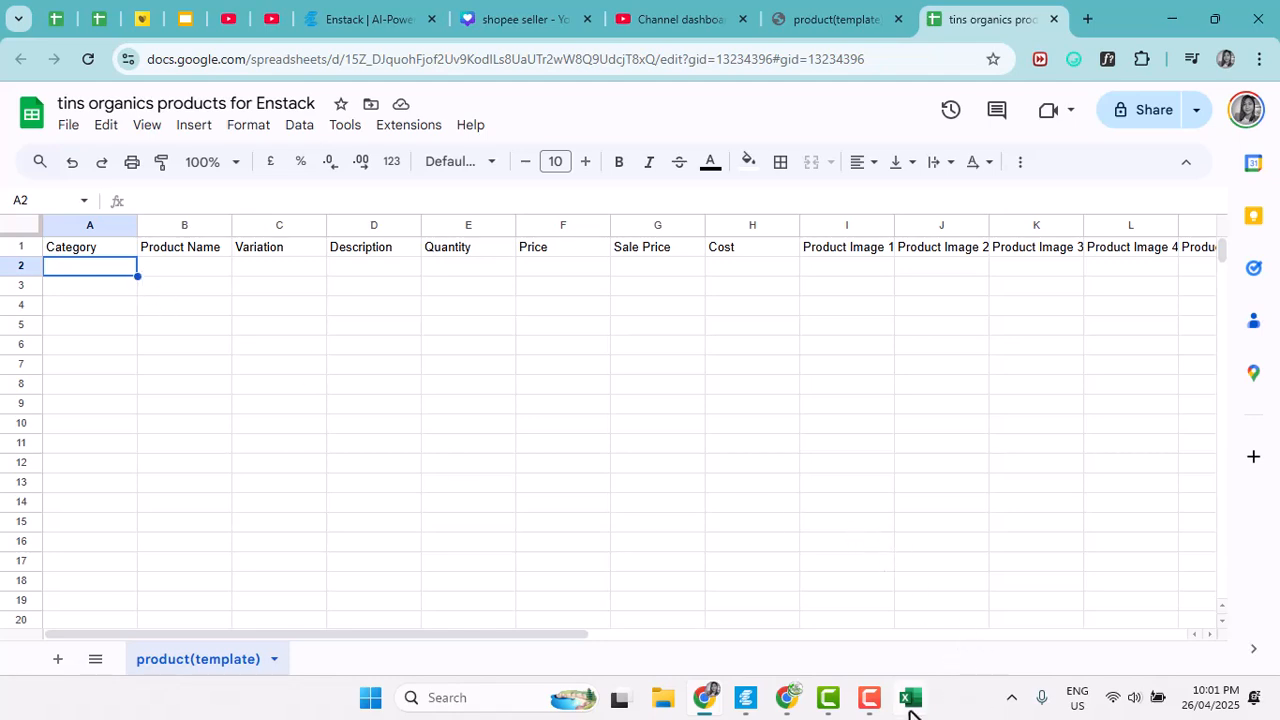
mouse_move(912, 699)
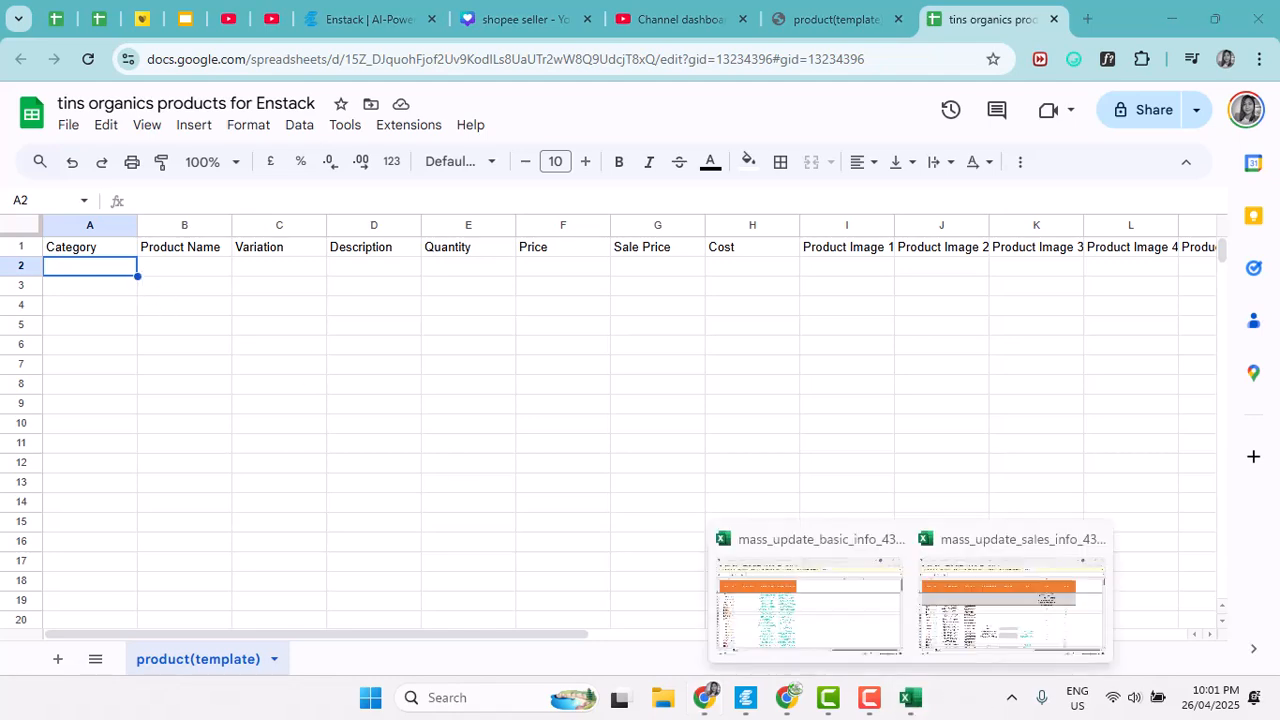
left_click(801, 622)
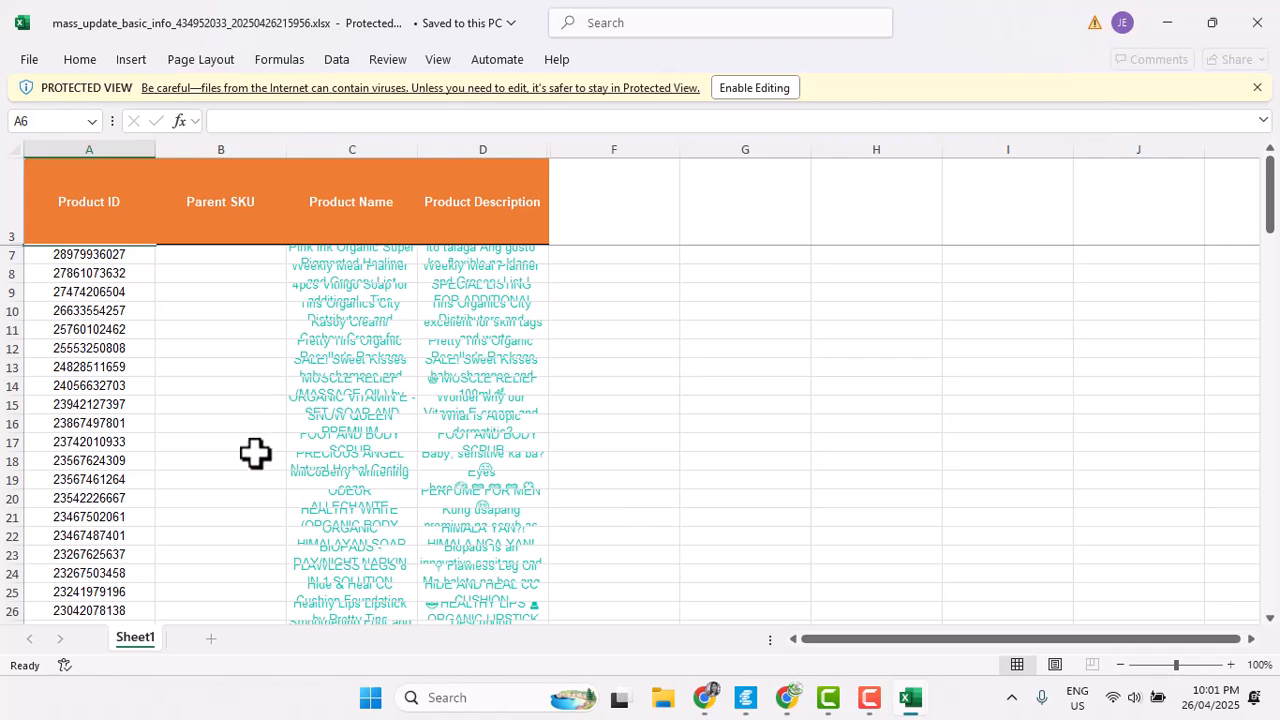
mouse_move(907, 703)
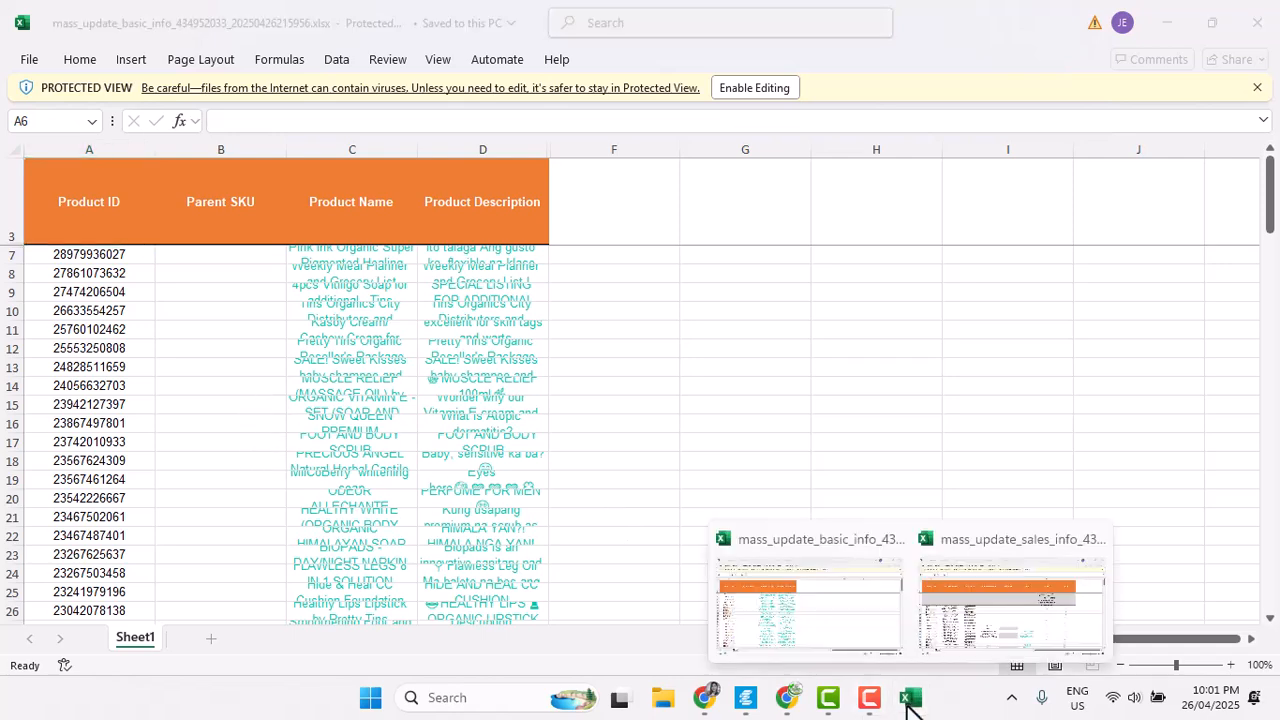
left_click(966, 599)
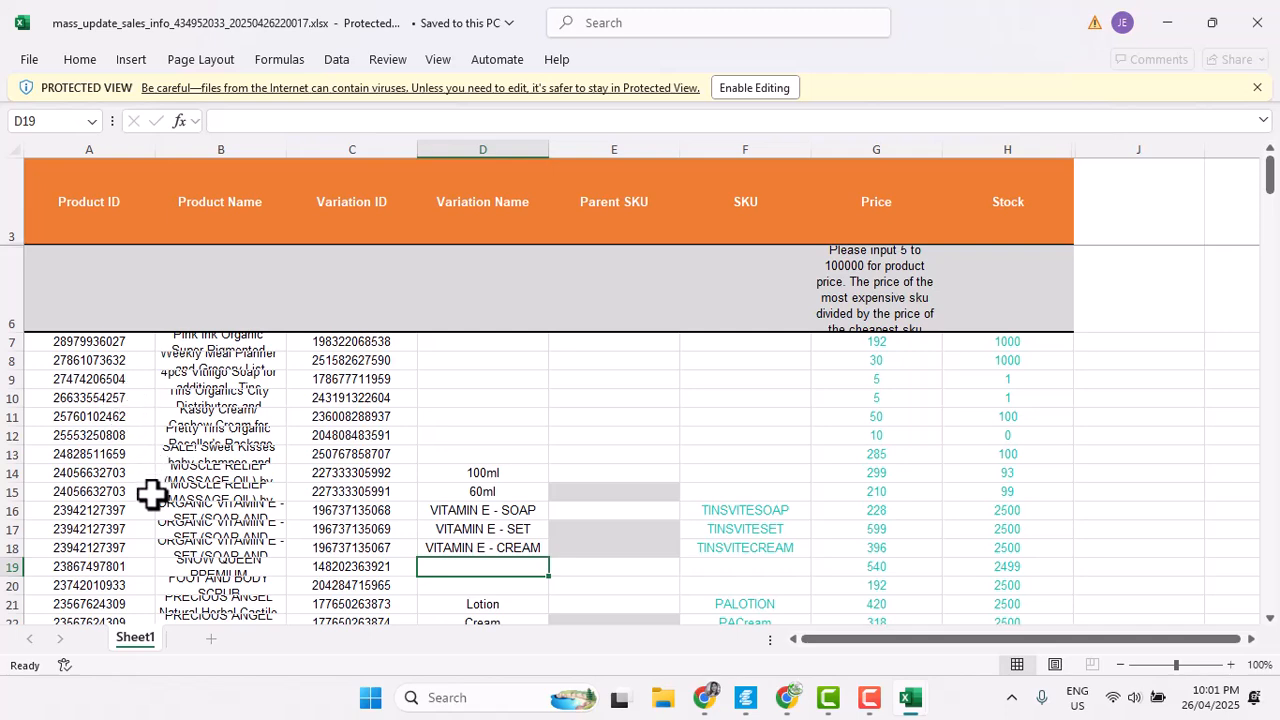
- Return to Shopee's Mass Update page and generate a DTS Info template without category or listing status filters
left_click(797, 708)
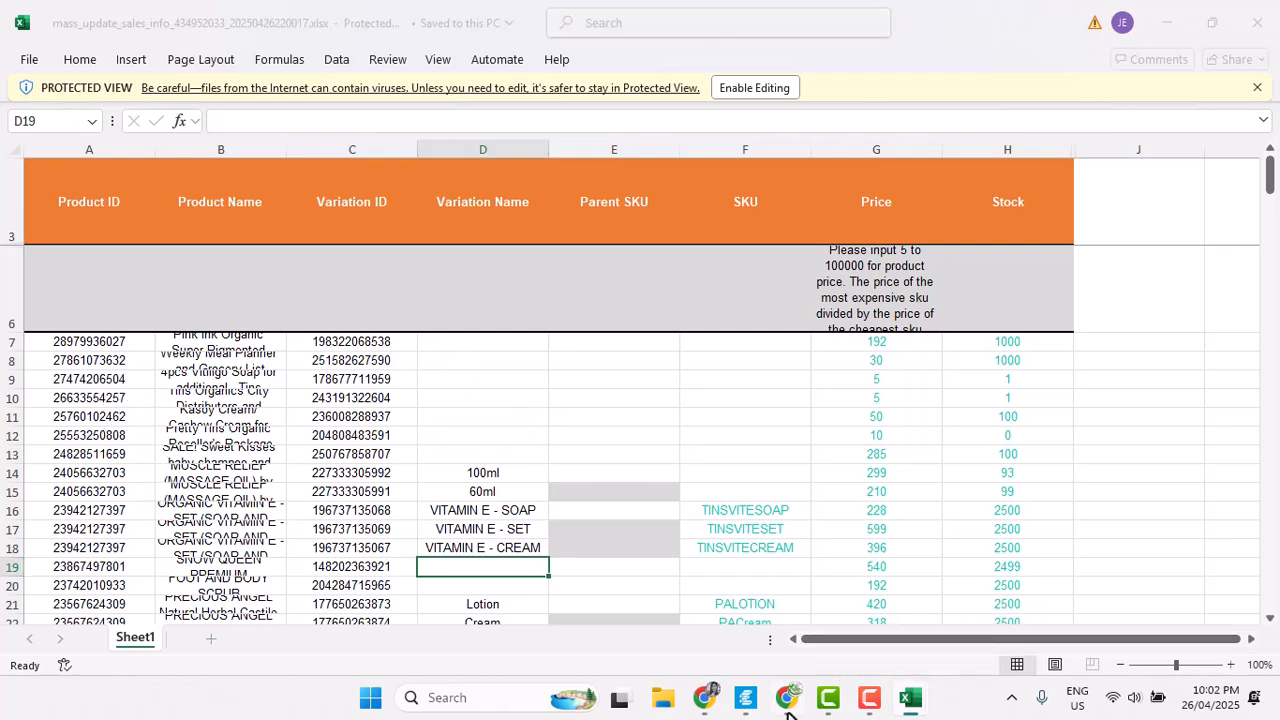
scroll(534, 374, "up", 1)
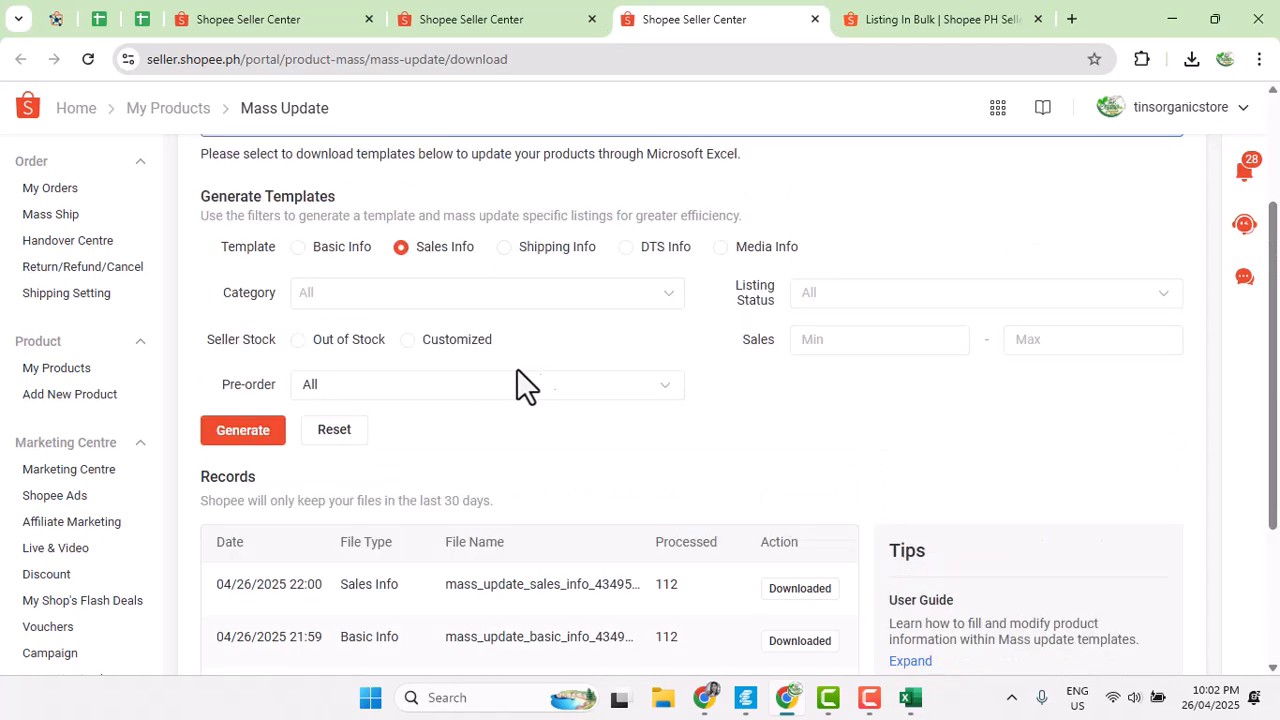
mouse_move(521, 250)
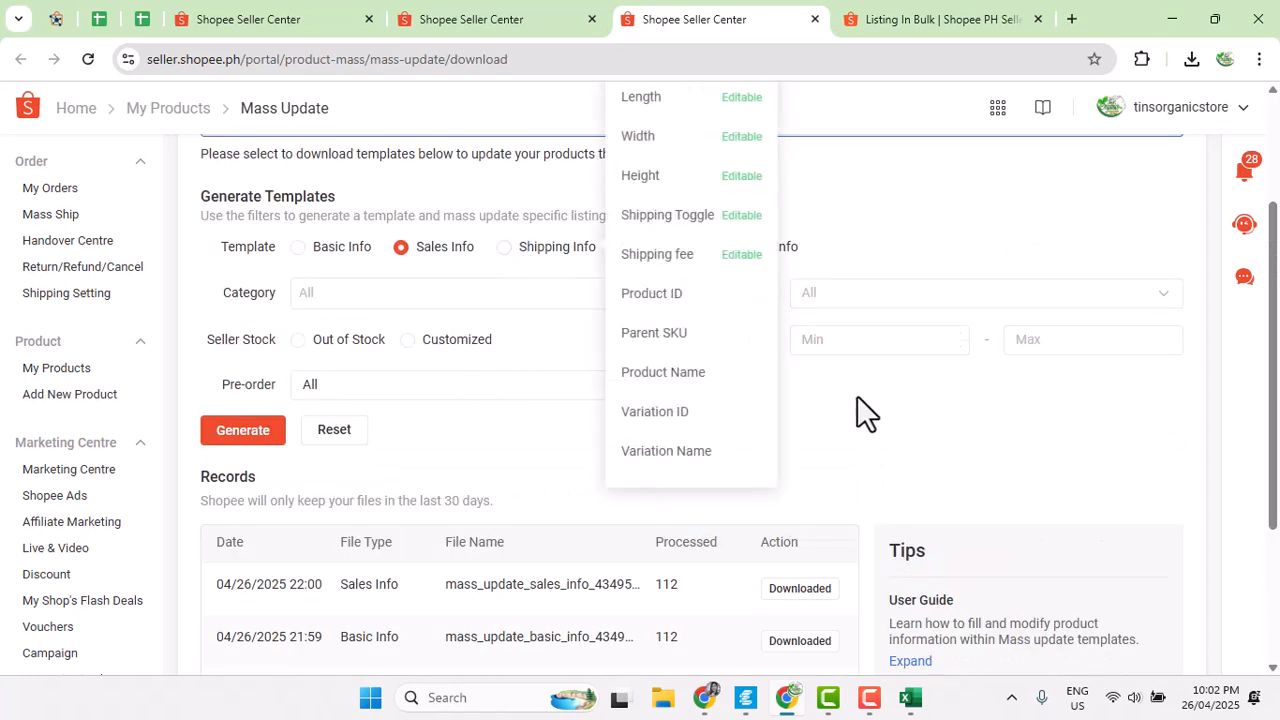
scroll(790, 455, "up", 2)
mouse_move(519, 452)
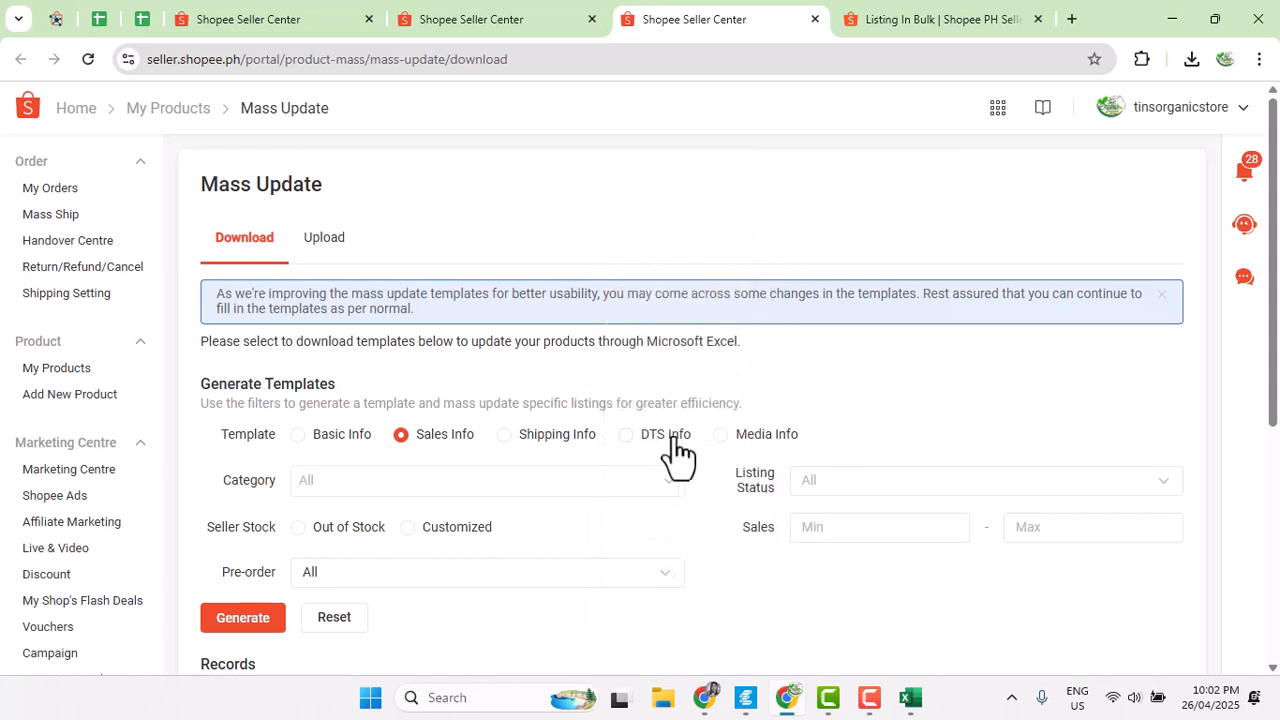
mouse_move(648, 456)
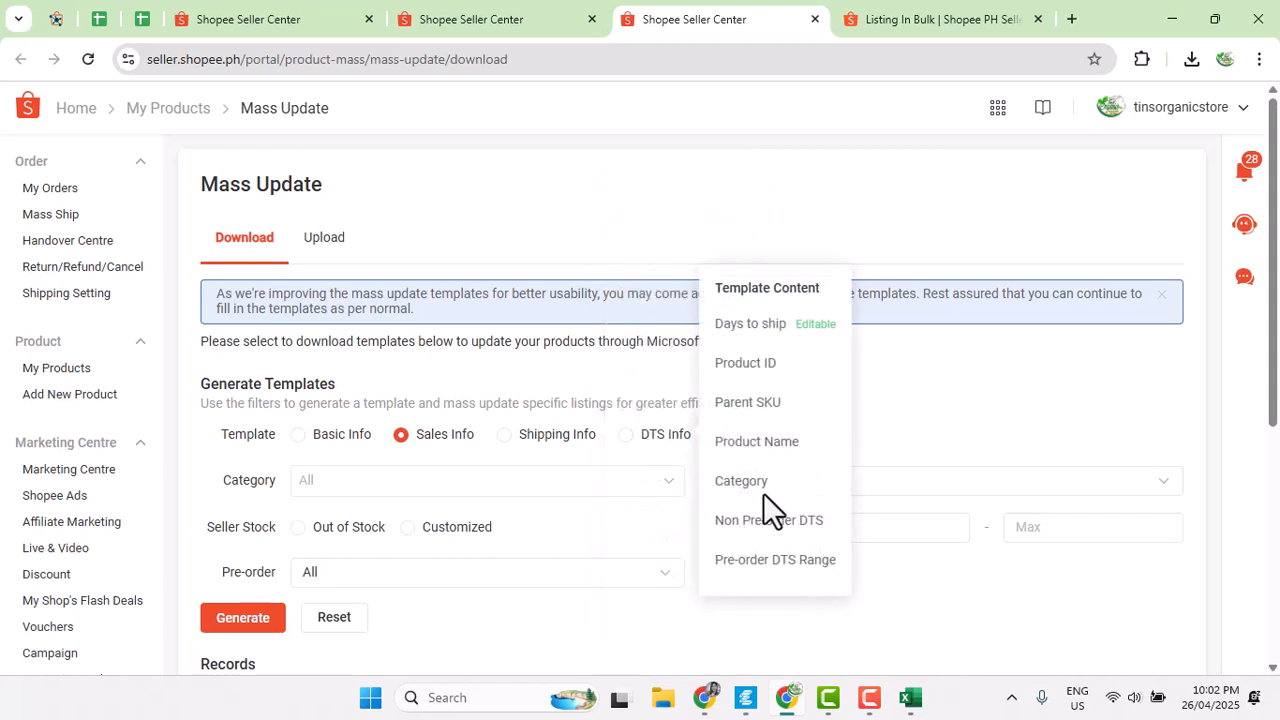
left_click(625, 436)
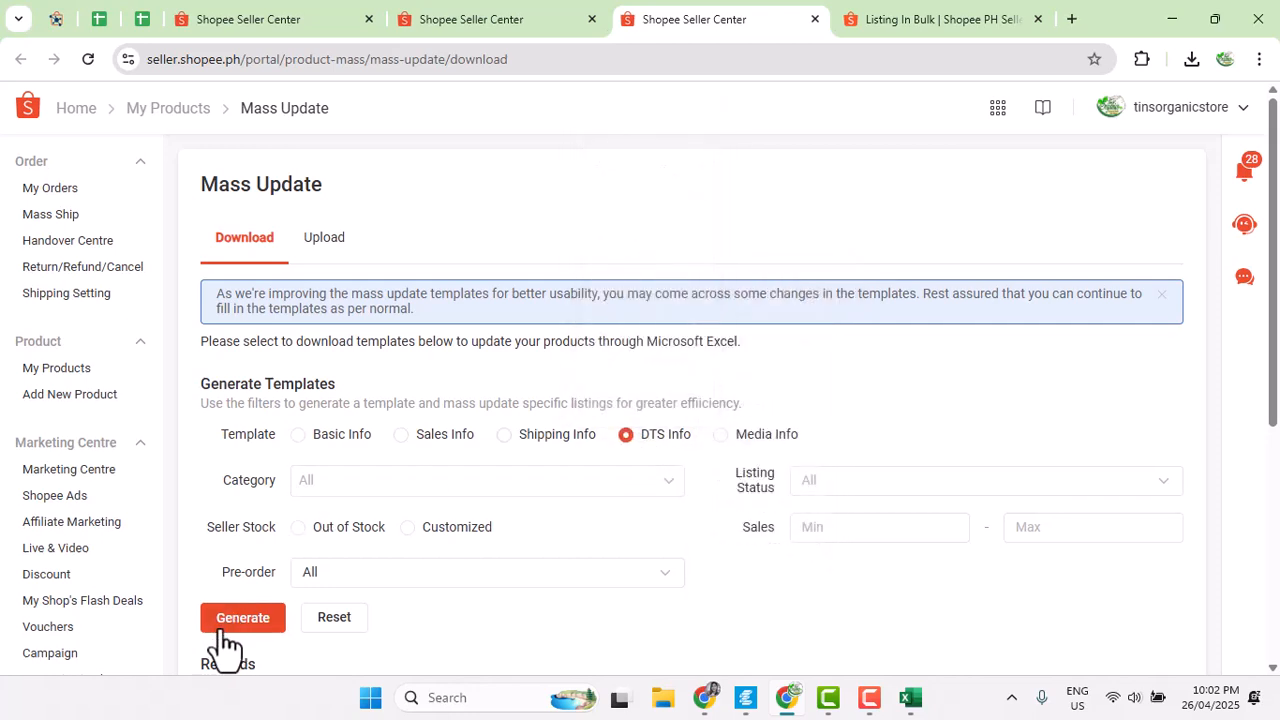
scroll(229, 591, "down", 1)
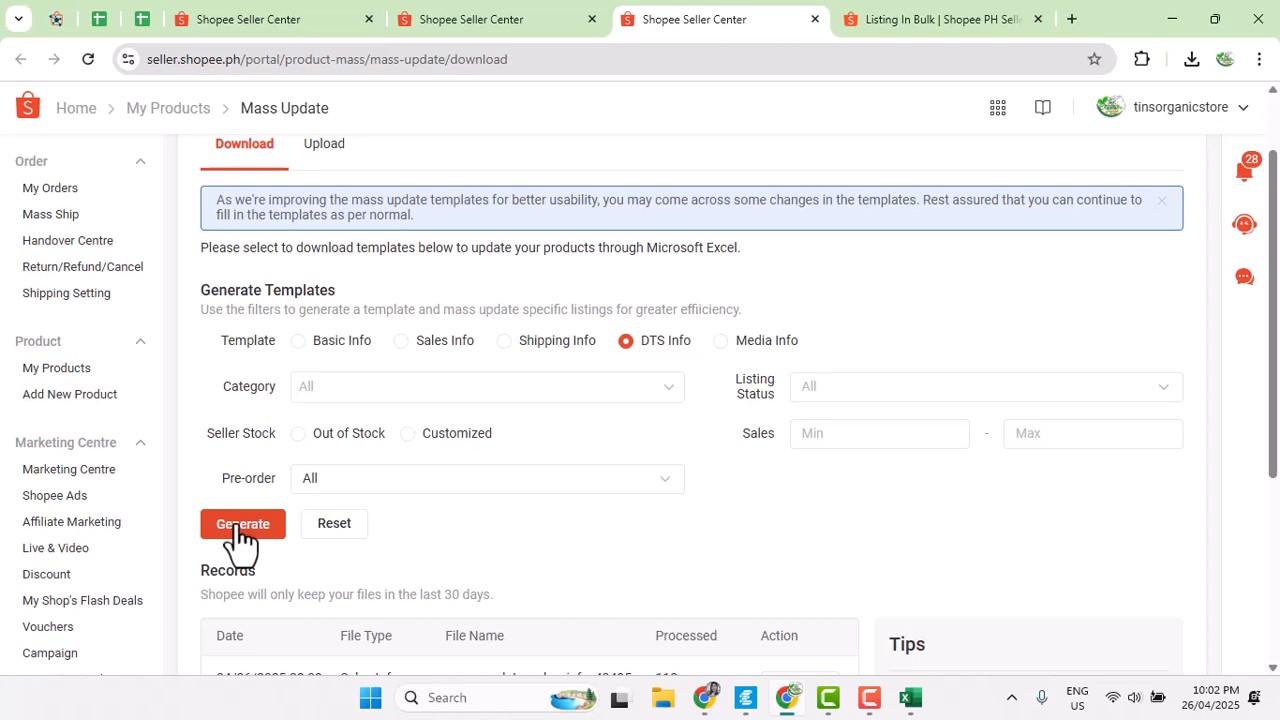
- Download the newly generated DTS Info file and open it in Excel
scroll(590, 545, "down", 2)
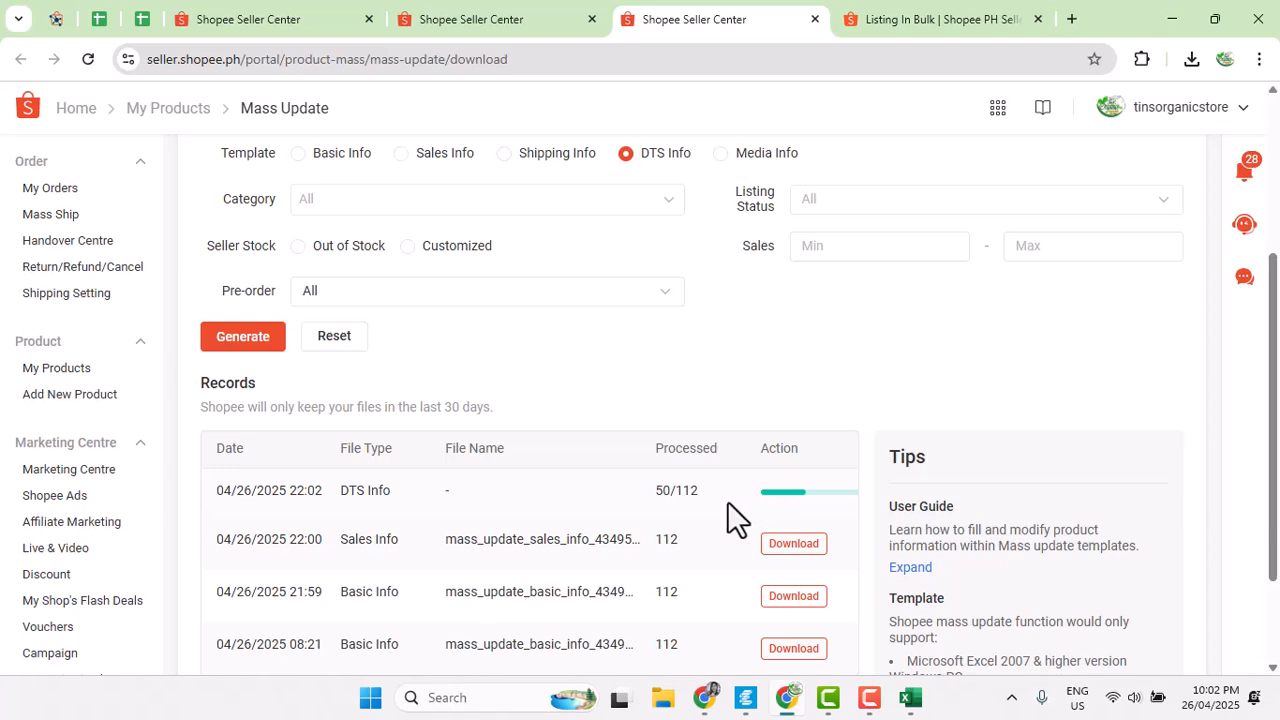
left_click(795, 497)
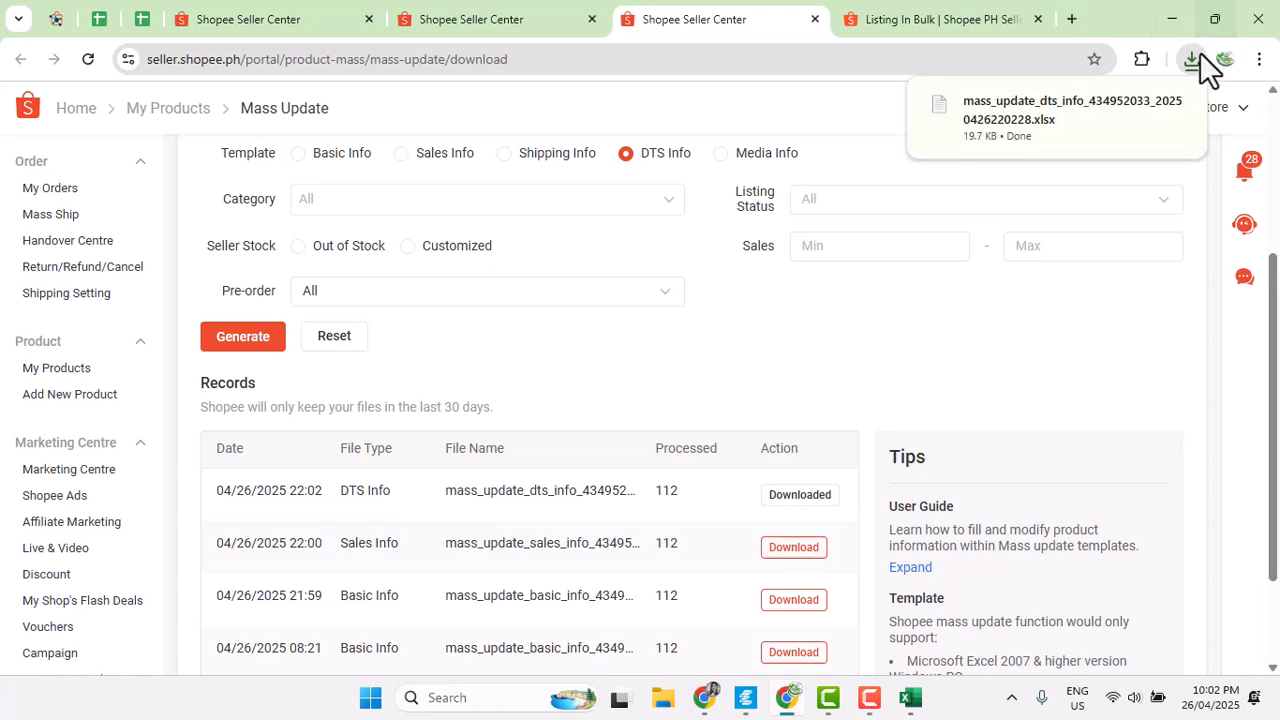
left_click(1172, 107)
left_click(577, 279)
left_click(780, 628)
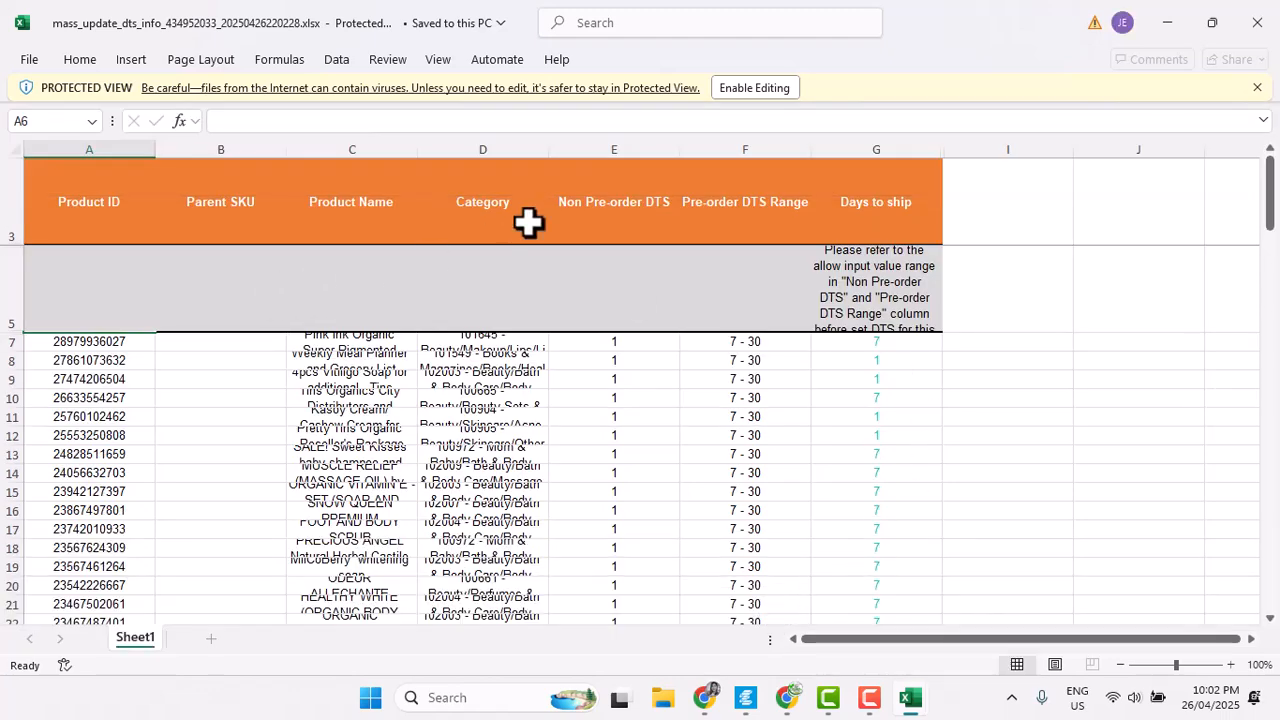
- Check several Category cells in the DTS info workbook and enable editing of the protected file
left_click(463, 472)
left_click(463, 399)
left_click(469, 434)
left_click(473, 455)
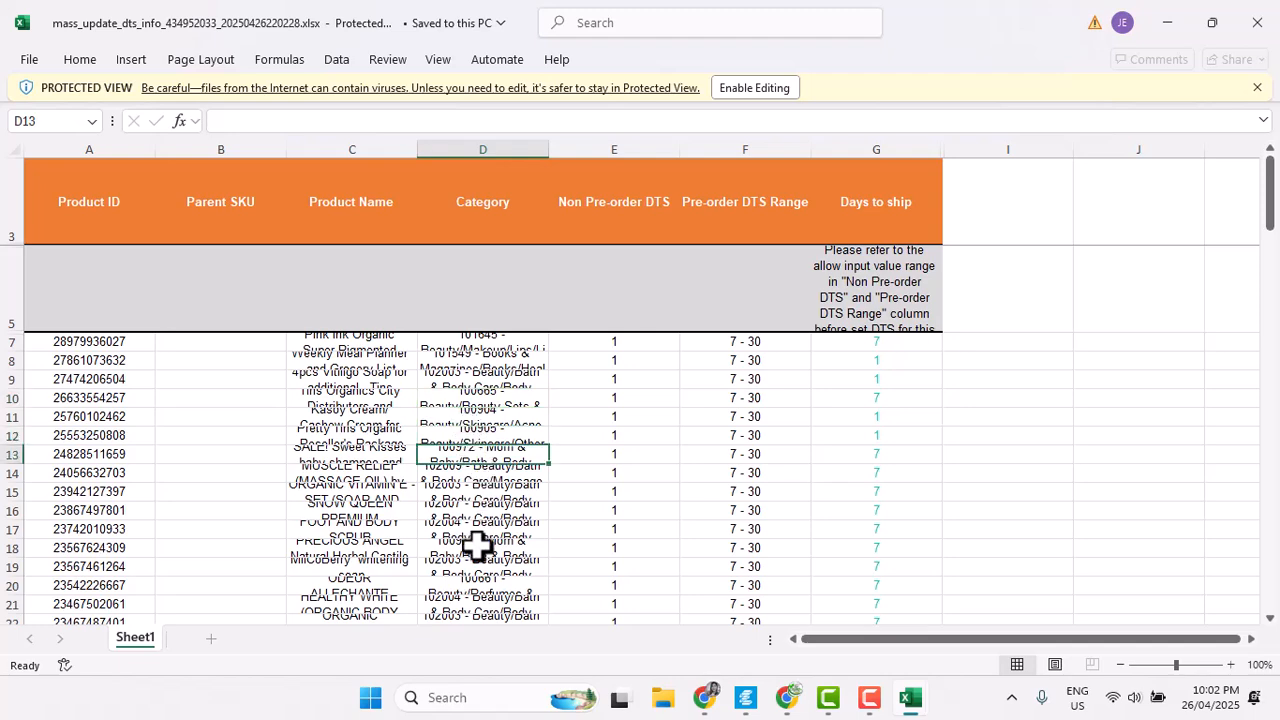
left_click(735, 90)
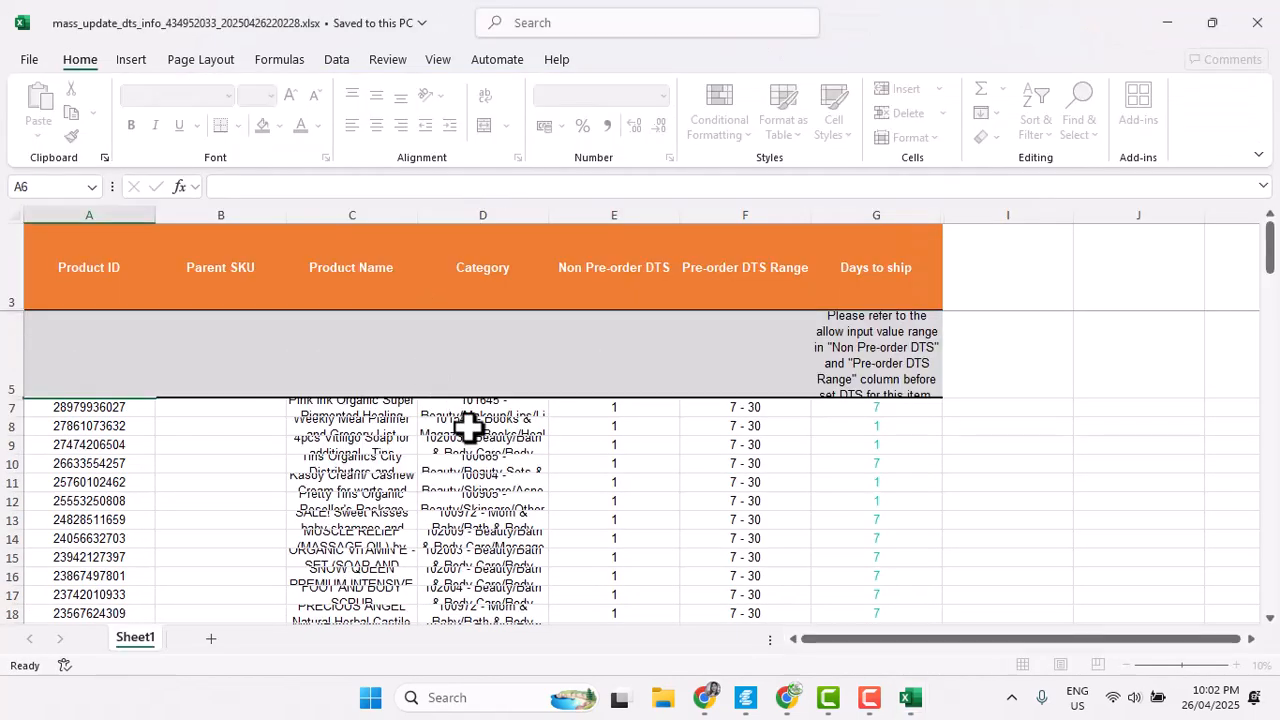
- Examine the full category entries of several products in the Category column of the DTS info sheet
left_click(471, 426)
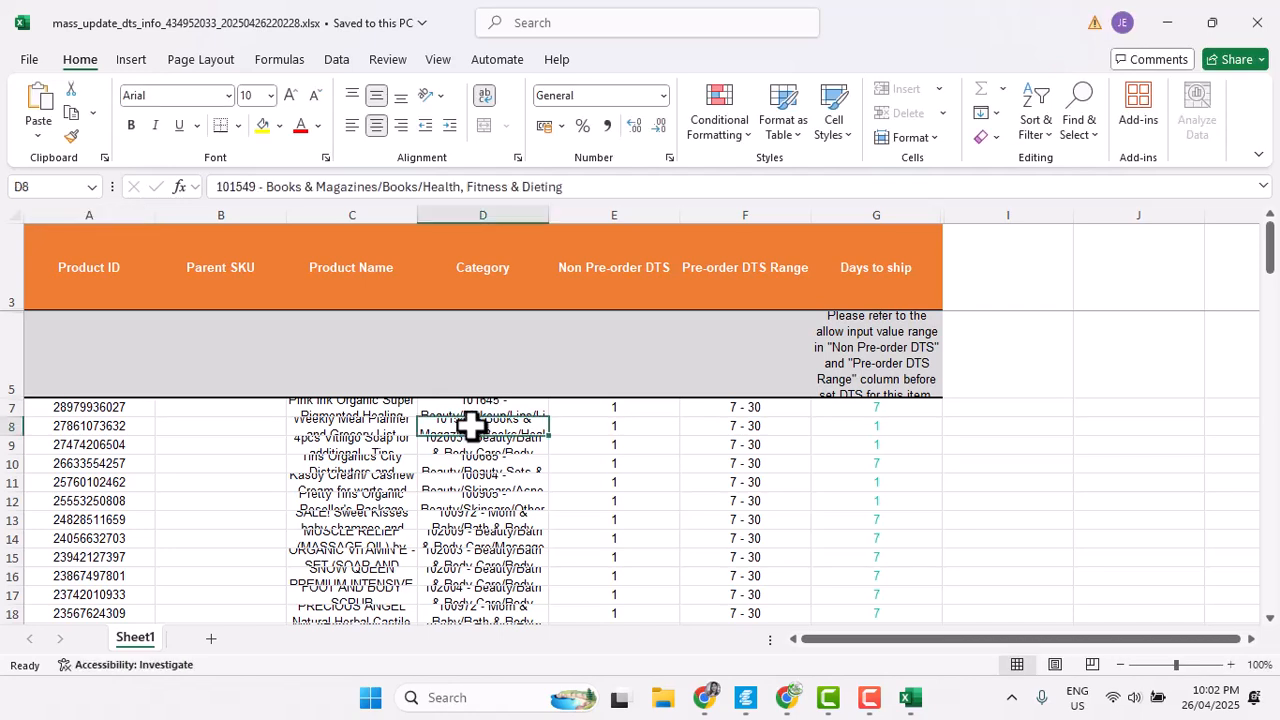
left_click(490, 484)
left_click(488, 520)
left_click(490, 557)
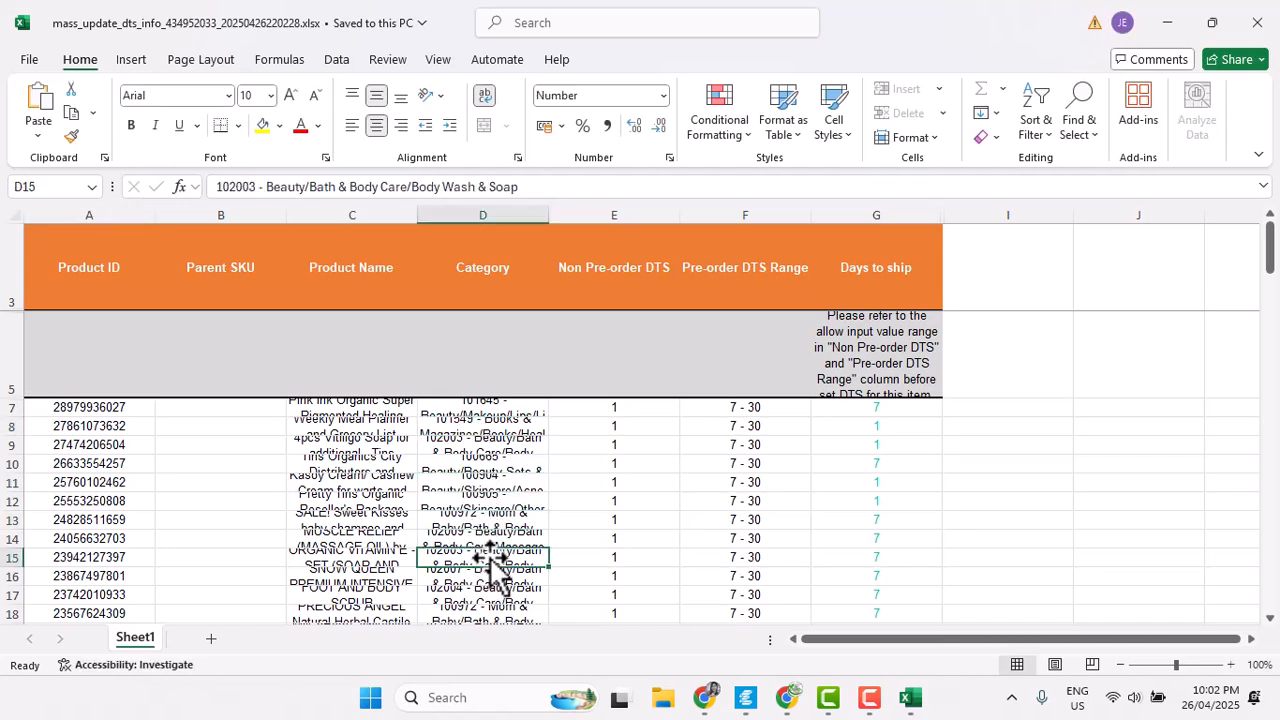
left_click(483, 405)
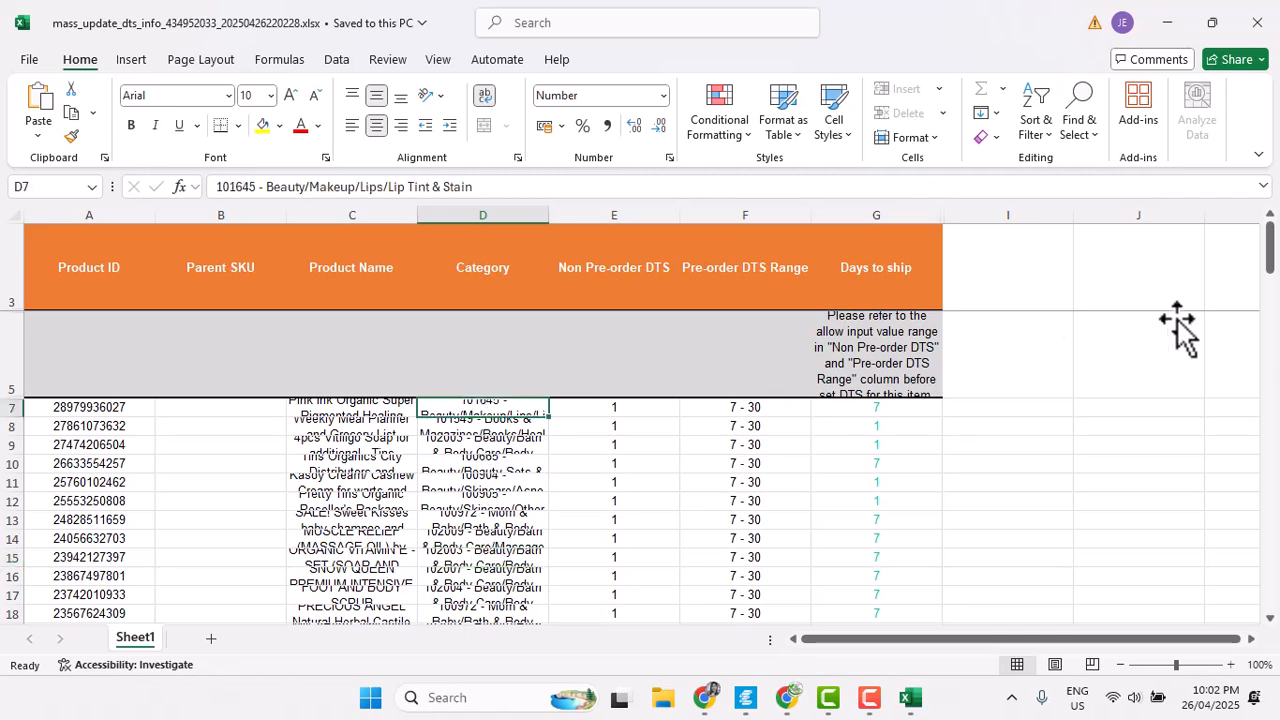
left_click(1270, 250)
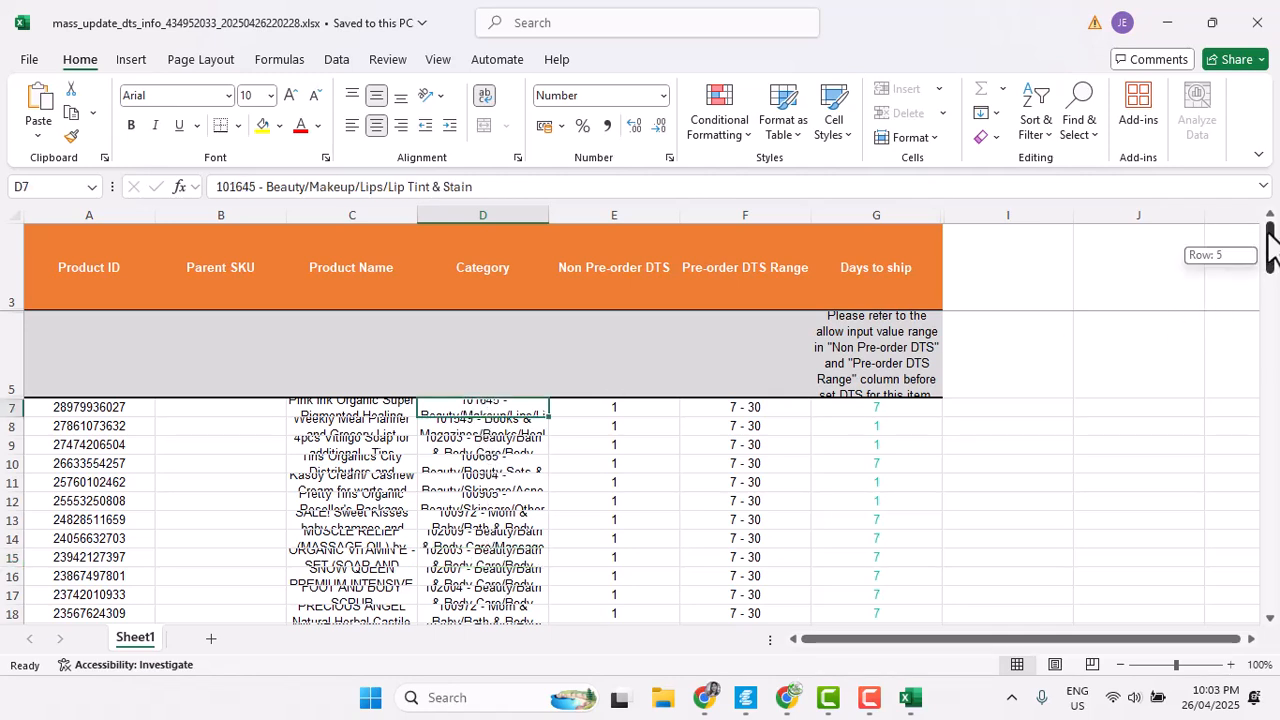
left_click(489, 428)
left_click(486, 502)
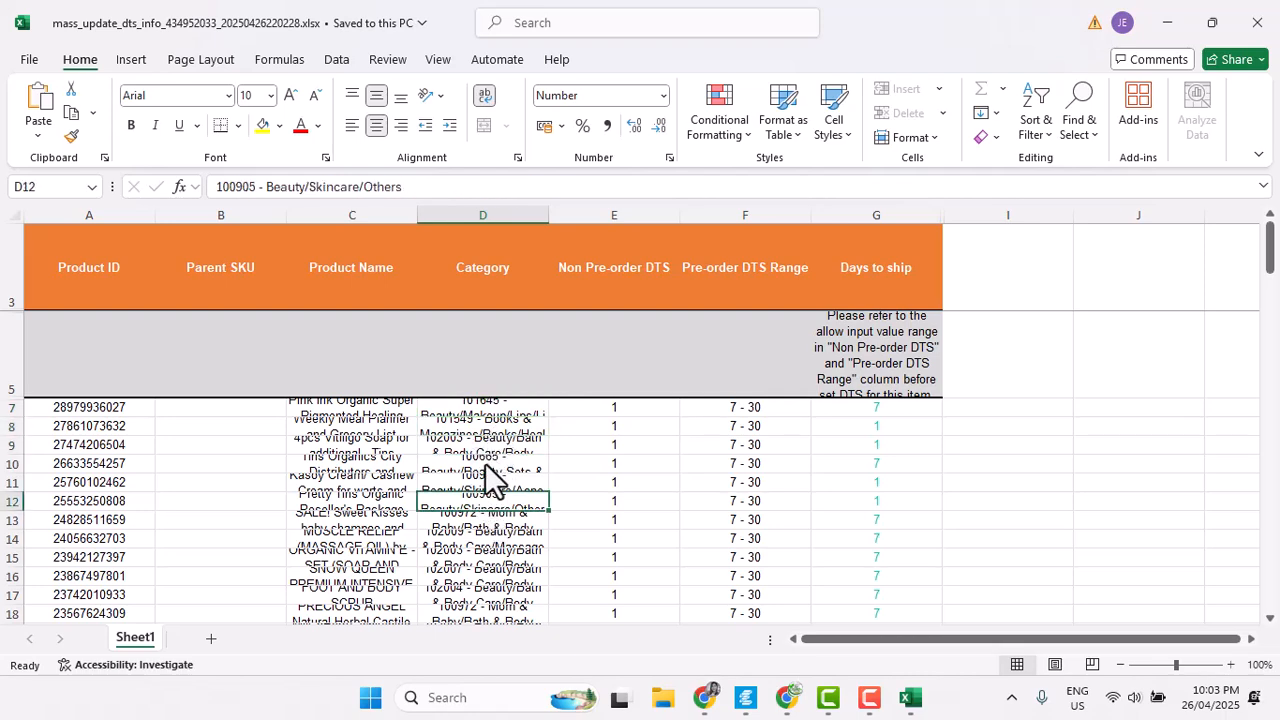
- Copy the category entries D7:D118 from the DTS info sheet and paste them into the Google Sheets template from cell A2
scroll(499, 490, "down", 19)
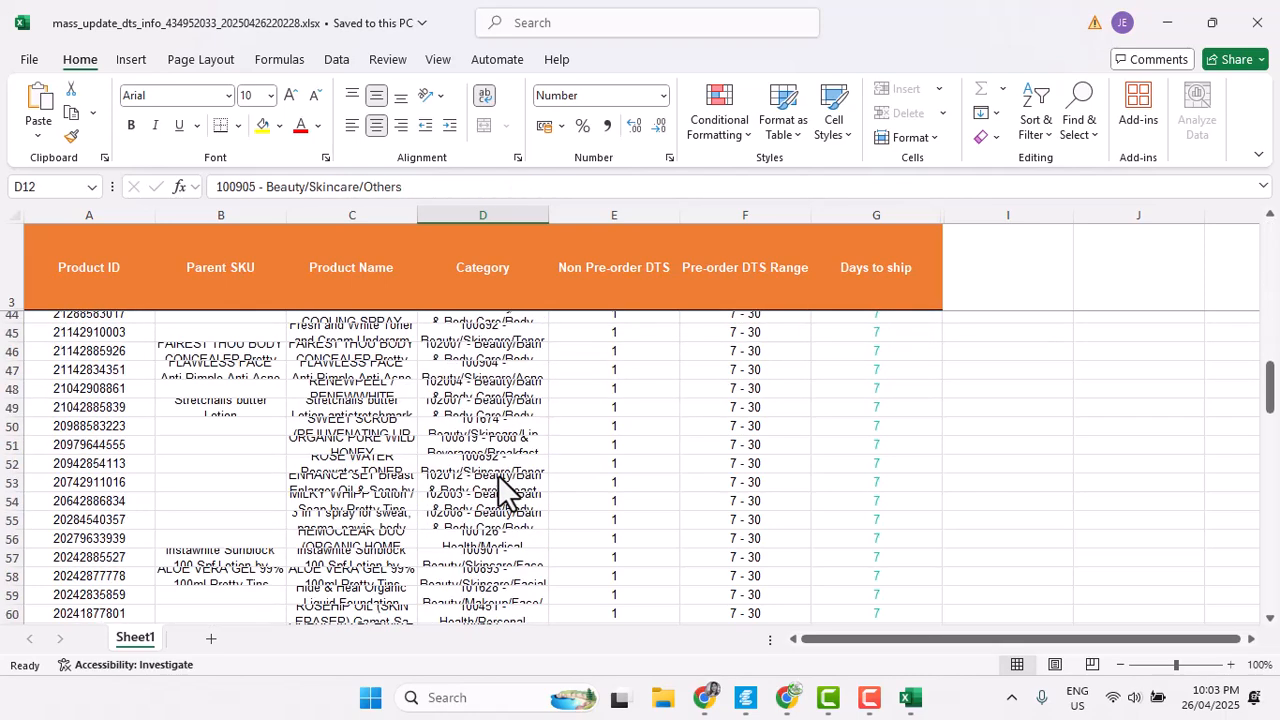
scroll(499, 471, "down", 17)
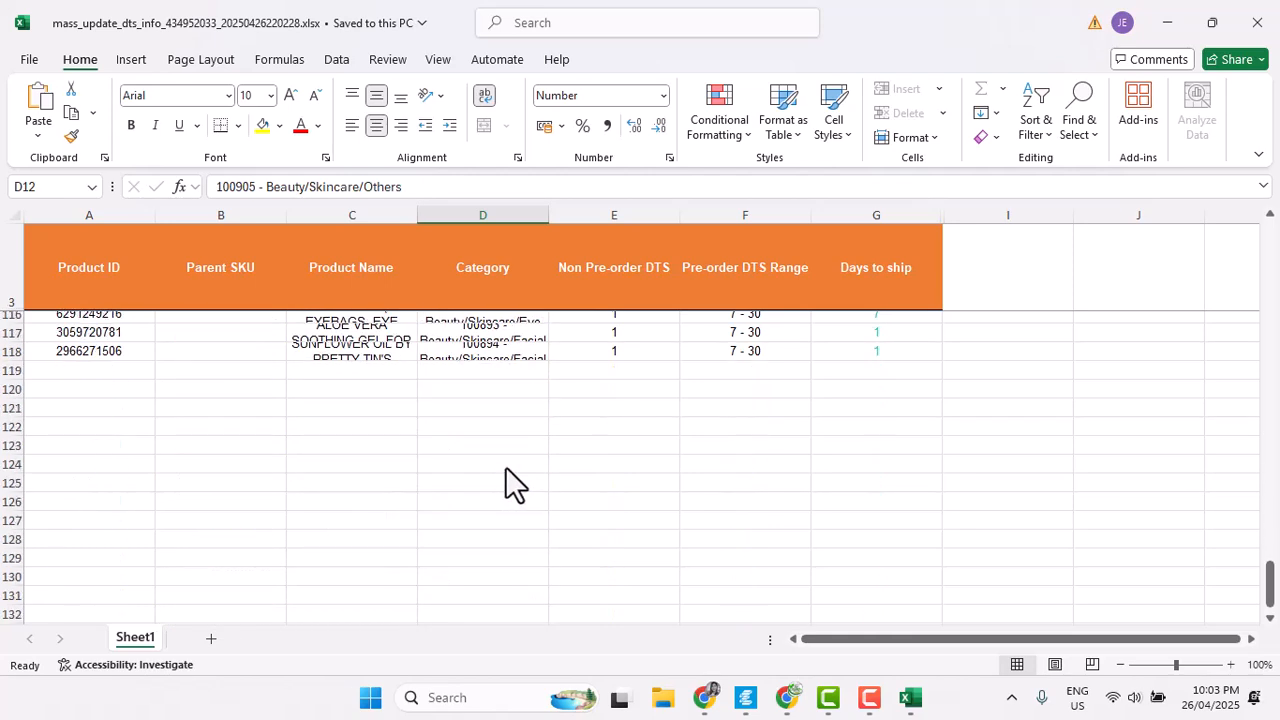
scroll(503, 467, "up", 1)
mouse_move(491, 400)
left_mouse_down()
mouse_move(479, 372)
mouse_move(484, 216)
mouse_move(469, 406)
left_mouse_up()
key("ctrl+c")
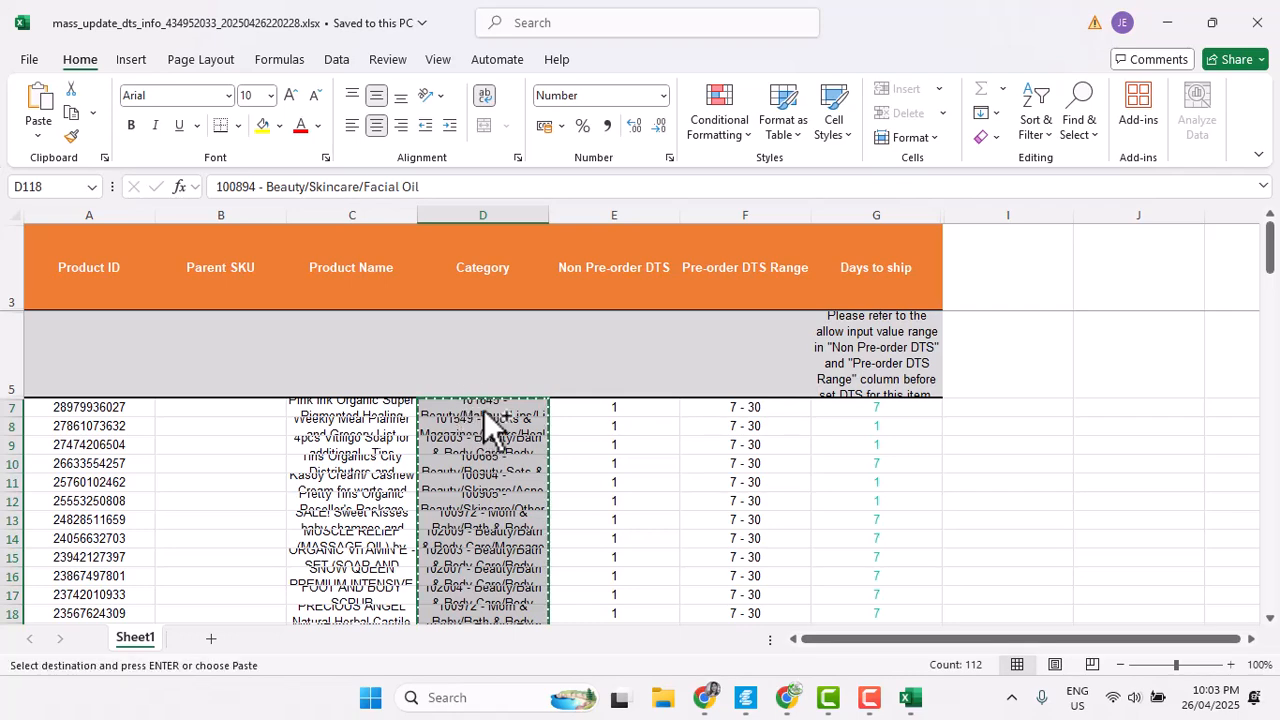
left_click(707, 697)
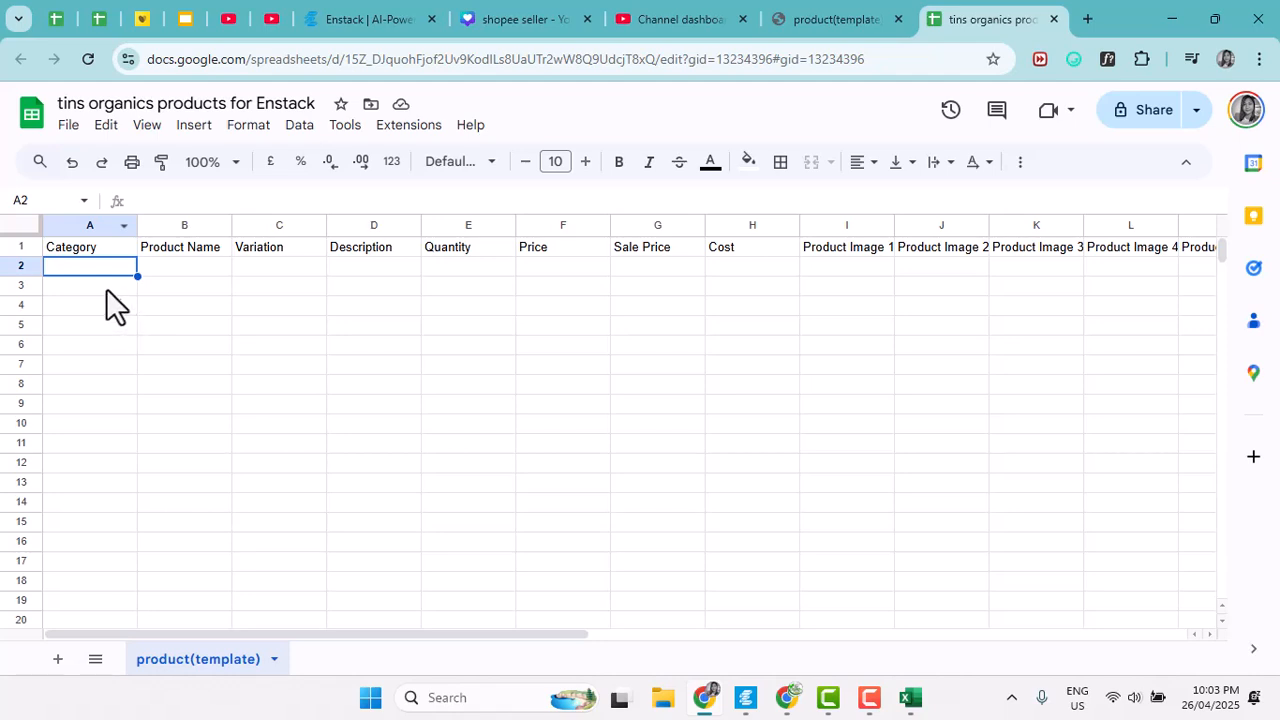
key("ctrl+v")
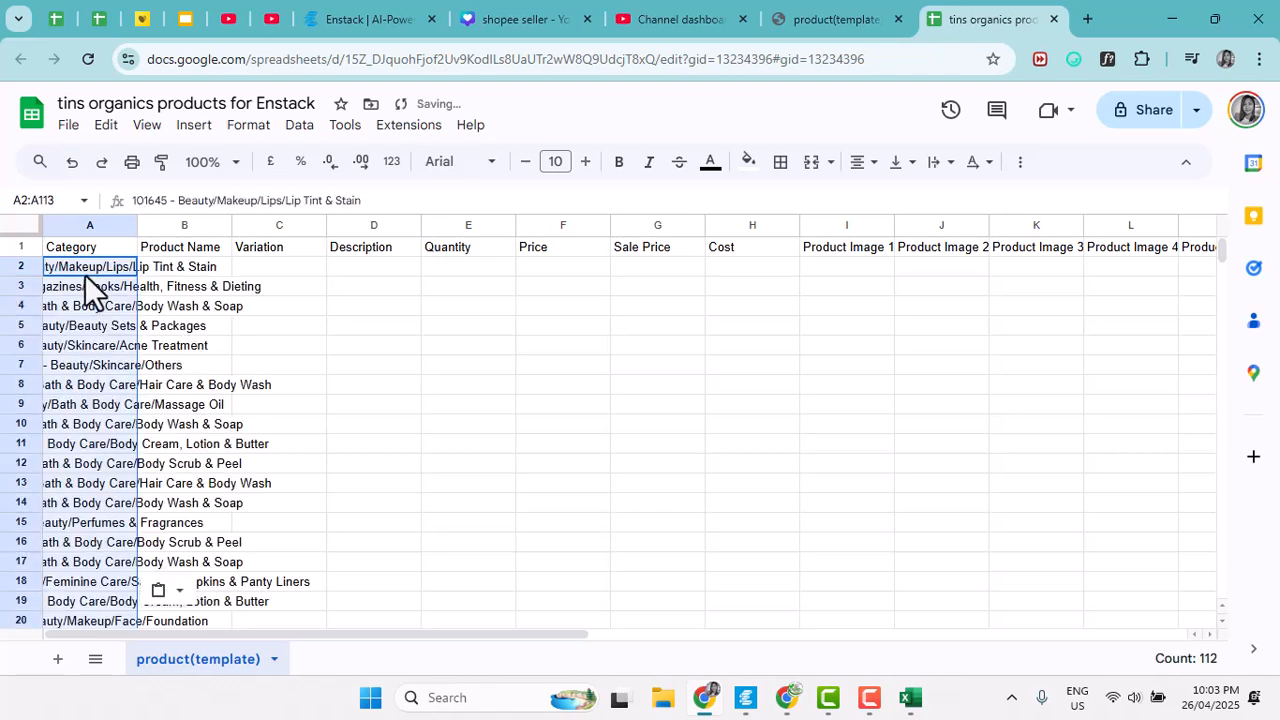
- Set the text wrapping of the template's whole Category column to Clip
left_click(78, 226)
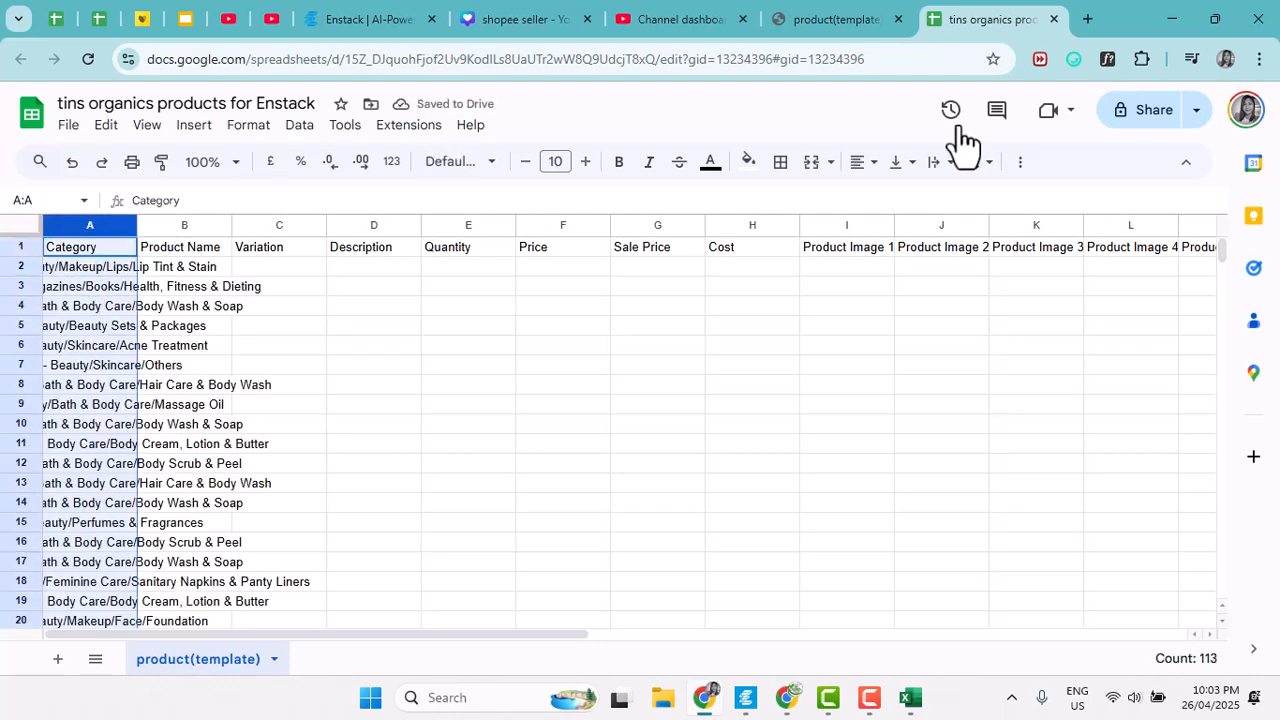
left_click(940, 162)
left_click(999, 198)
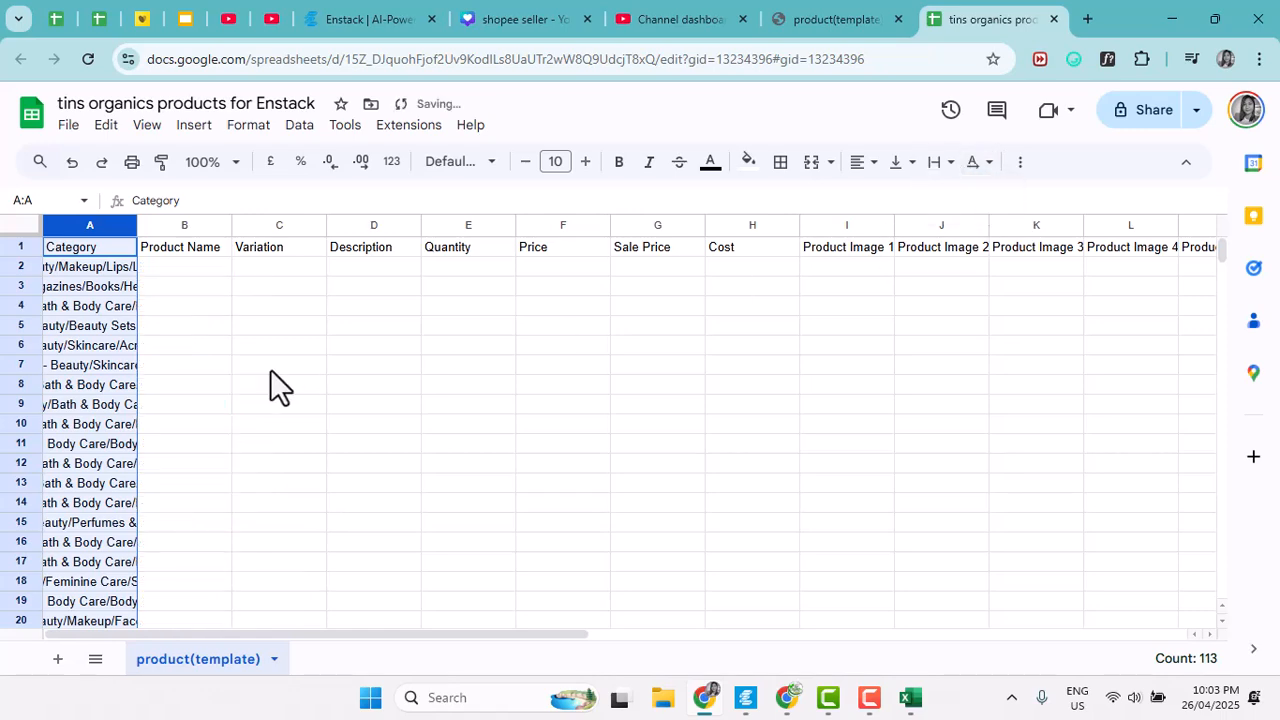
left_click(270, 369)
- Copy the product names C7:C118 from the DTS info workbook and paste them into the Google Sheets template from cell B2
left_click(162, 268)
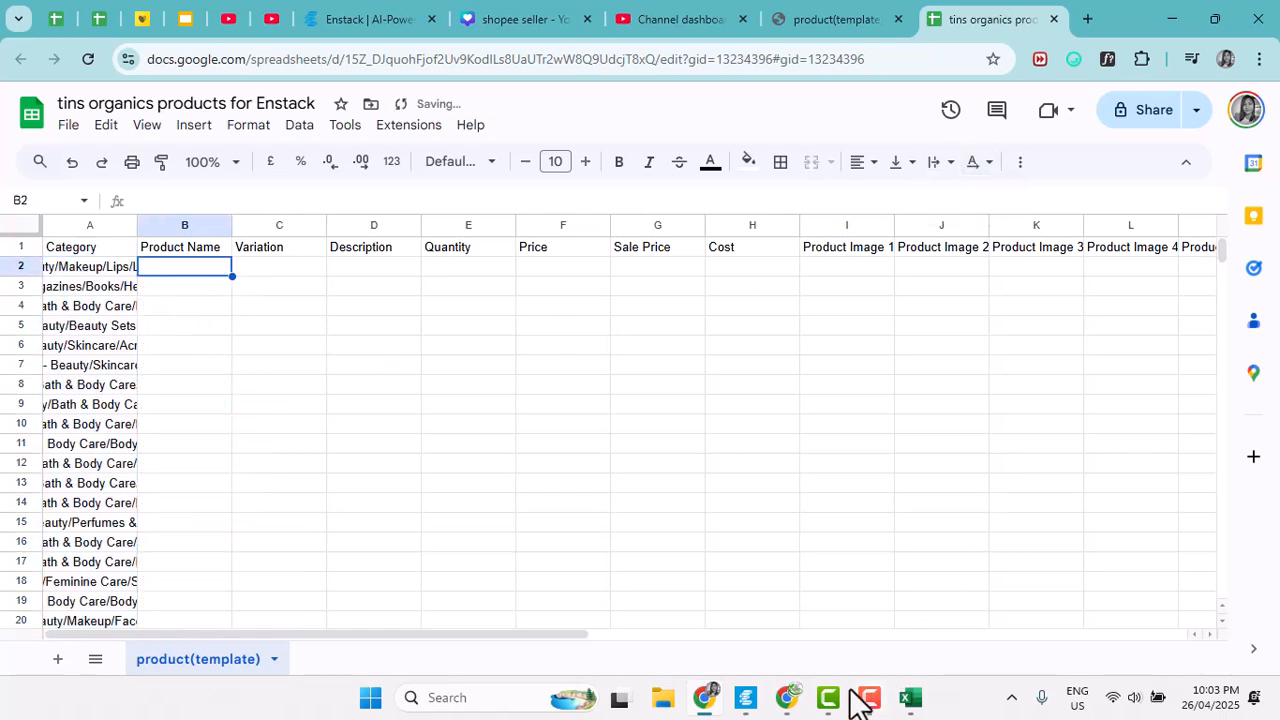
mouse_move(920, 700)
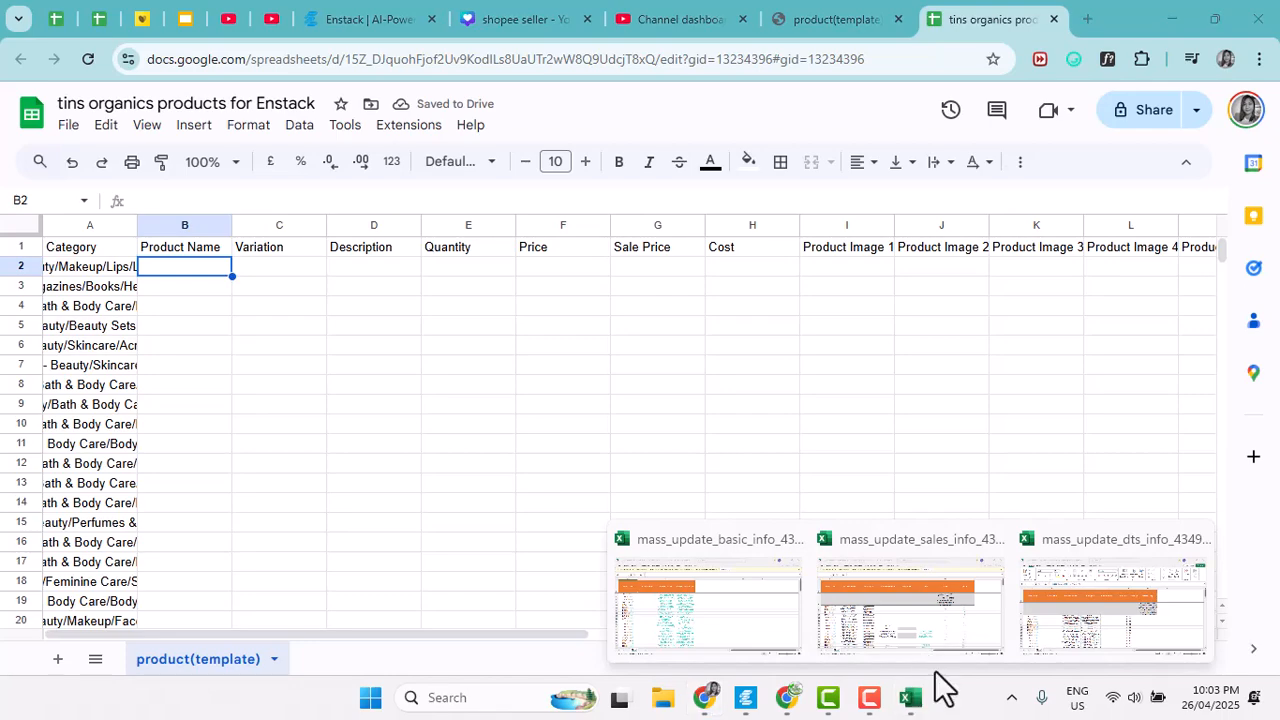
left_click(1042, 596)
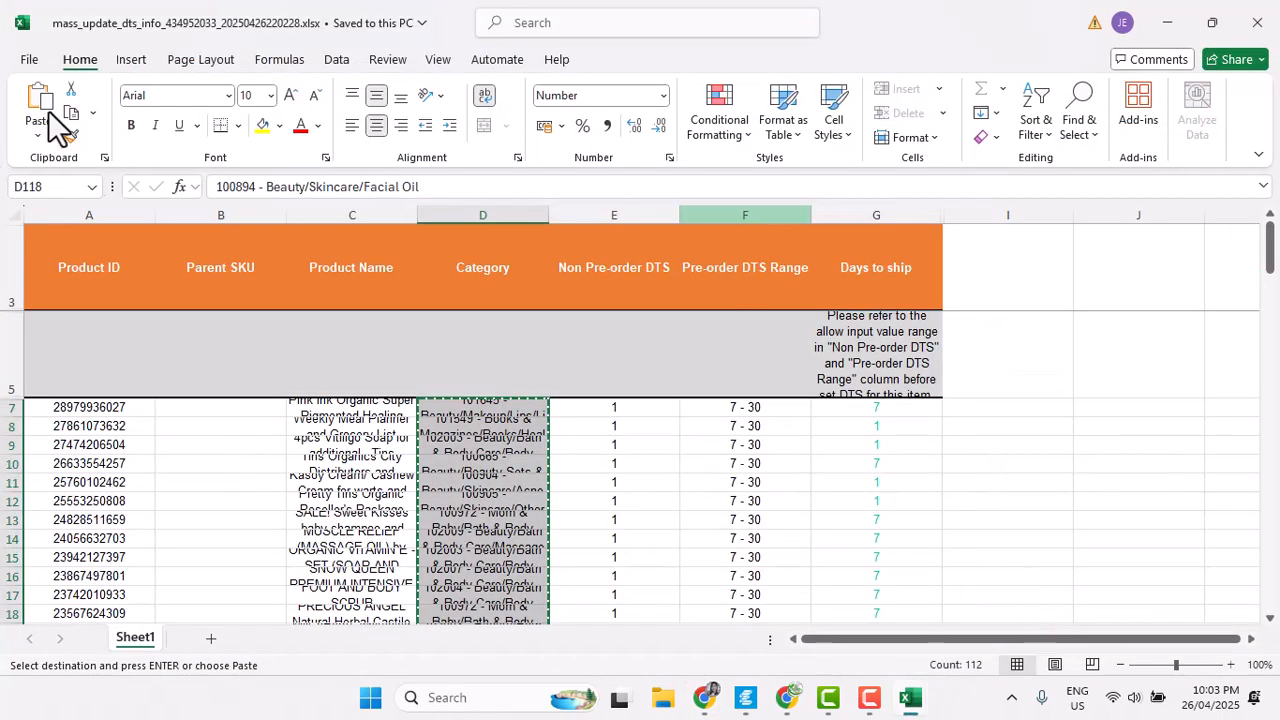
scroll(375, 480, "down", 2)
scroll(375, 480, "down", 20)
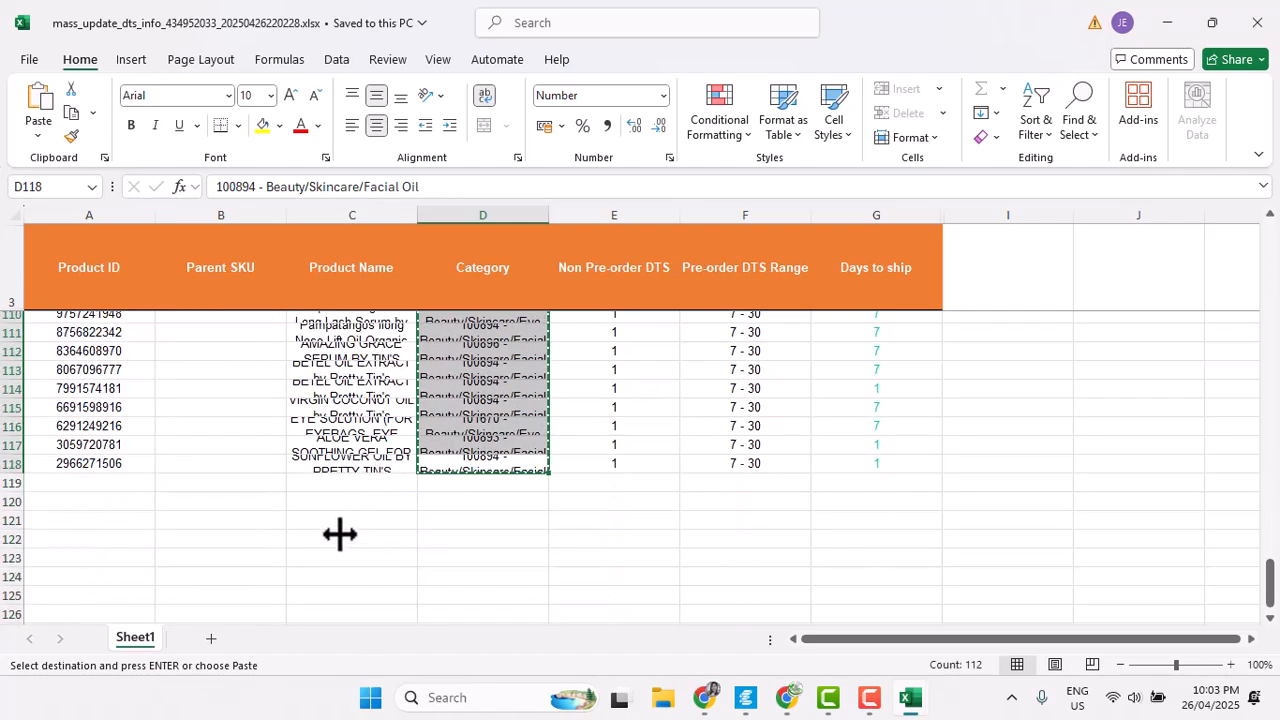
left_click(337, 535)
left_click(334, 462)
left_click_drag(334, 462, 345, 403)
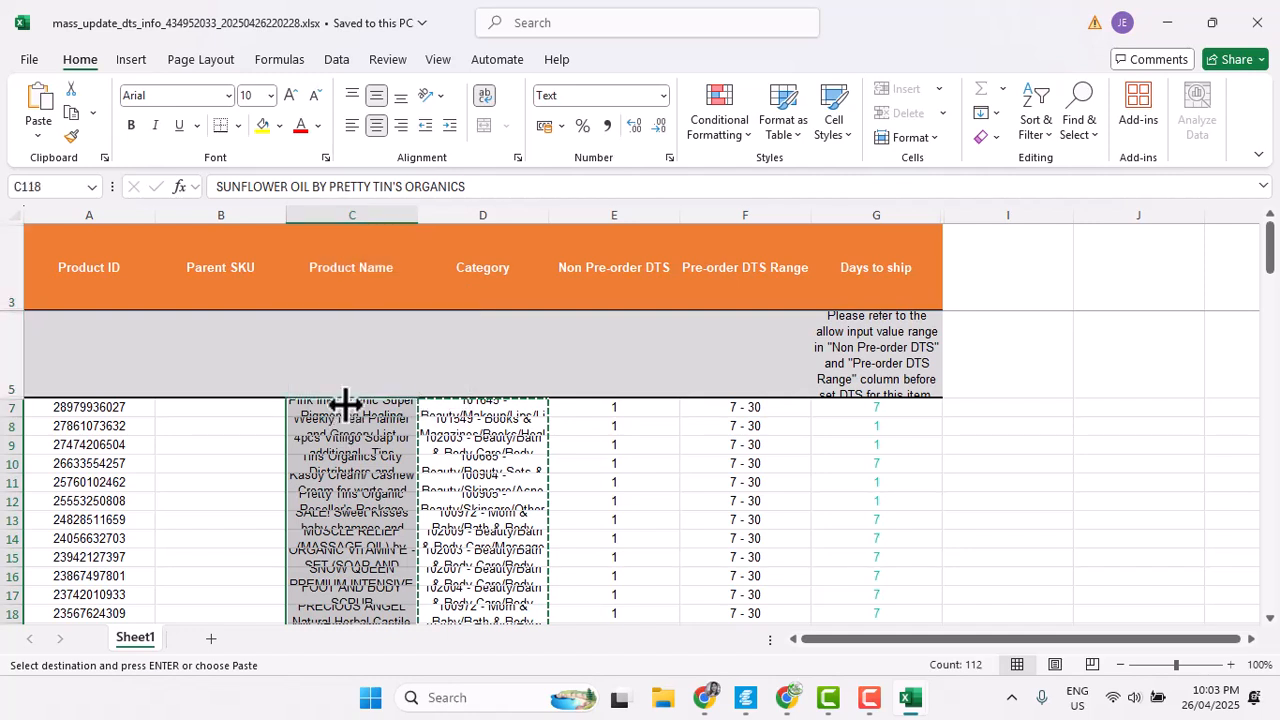
mouse_move(790, 703)
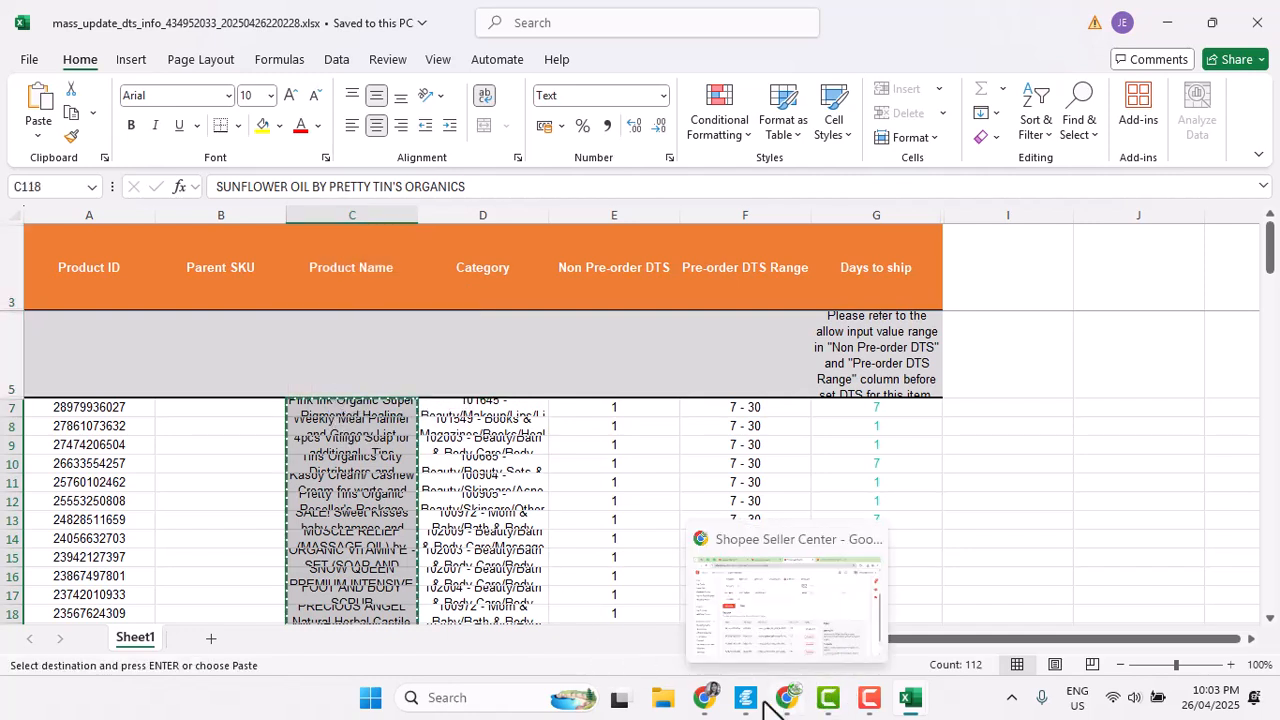
left_click(705, 697)
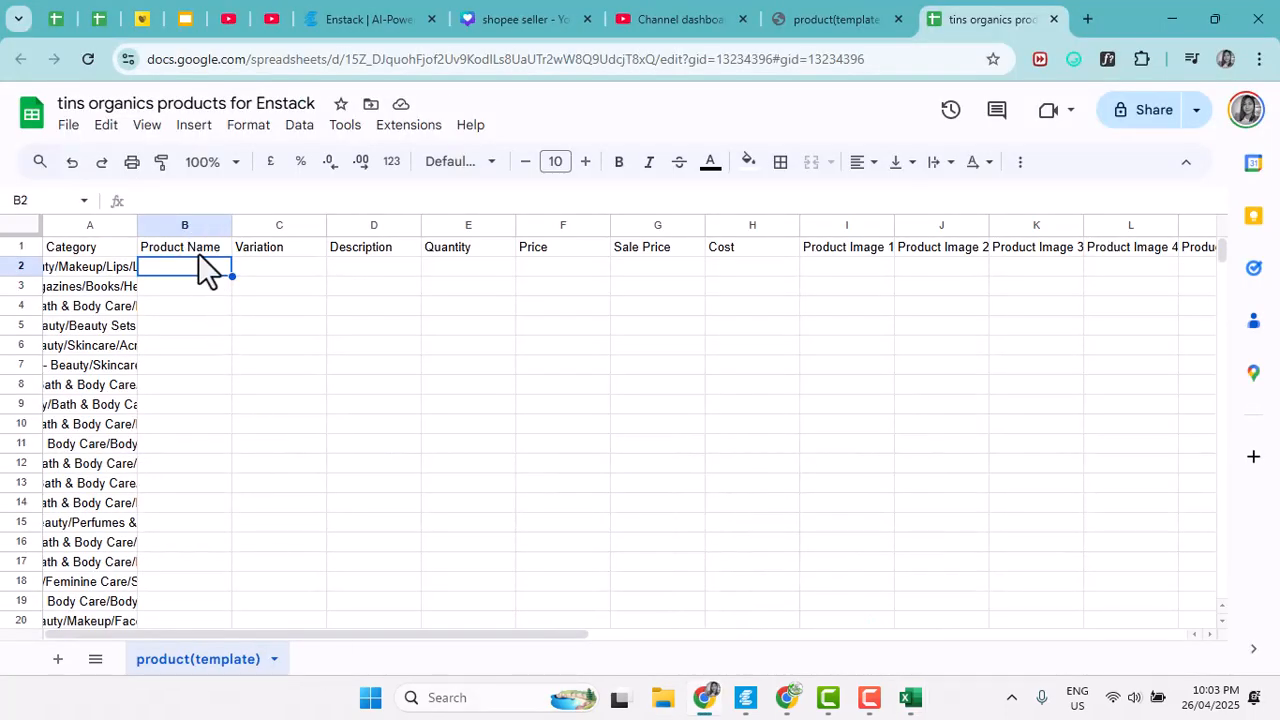
key("ctrl+v")
- Set the text wrapping of the pasted product names B2:B113 to Clip and look down the column
left_click(937, 170)
left_click(1006, 206)
scroll(208, 464, "down", 5)
scroll(205, 470, "down", 5)
scroll(205, 465, "up", 12)
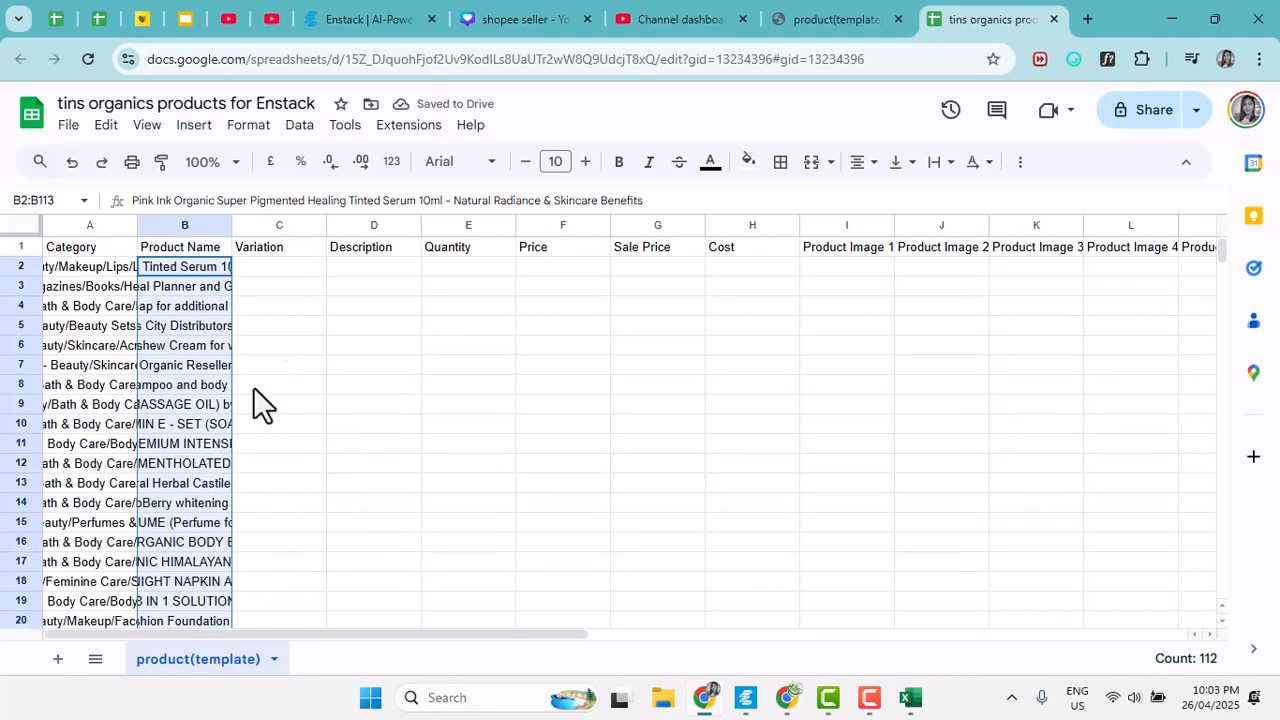
- Copy the variation names D7:D229 from the sales info workbook and paste them into the Google Sheets template from cell C2
left_click(292, 268)
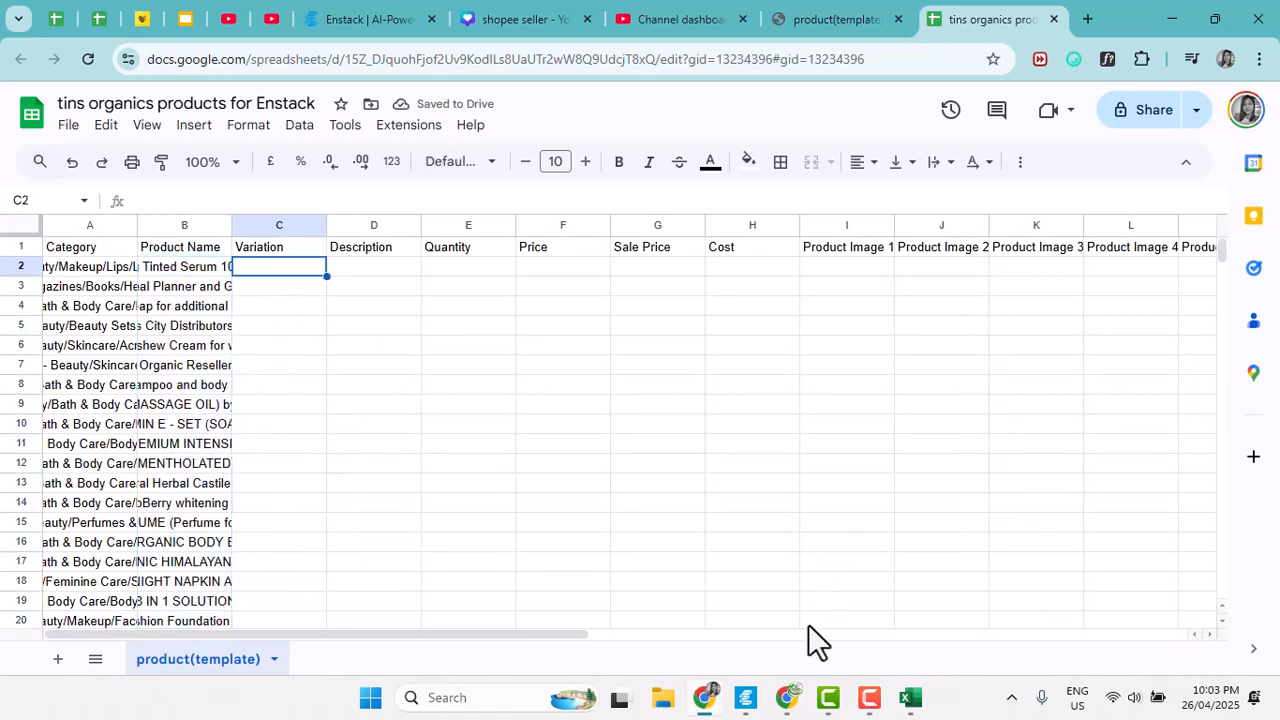
mouse_move(866, 704)
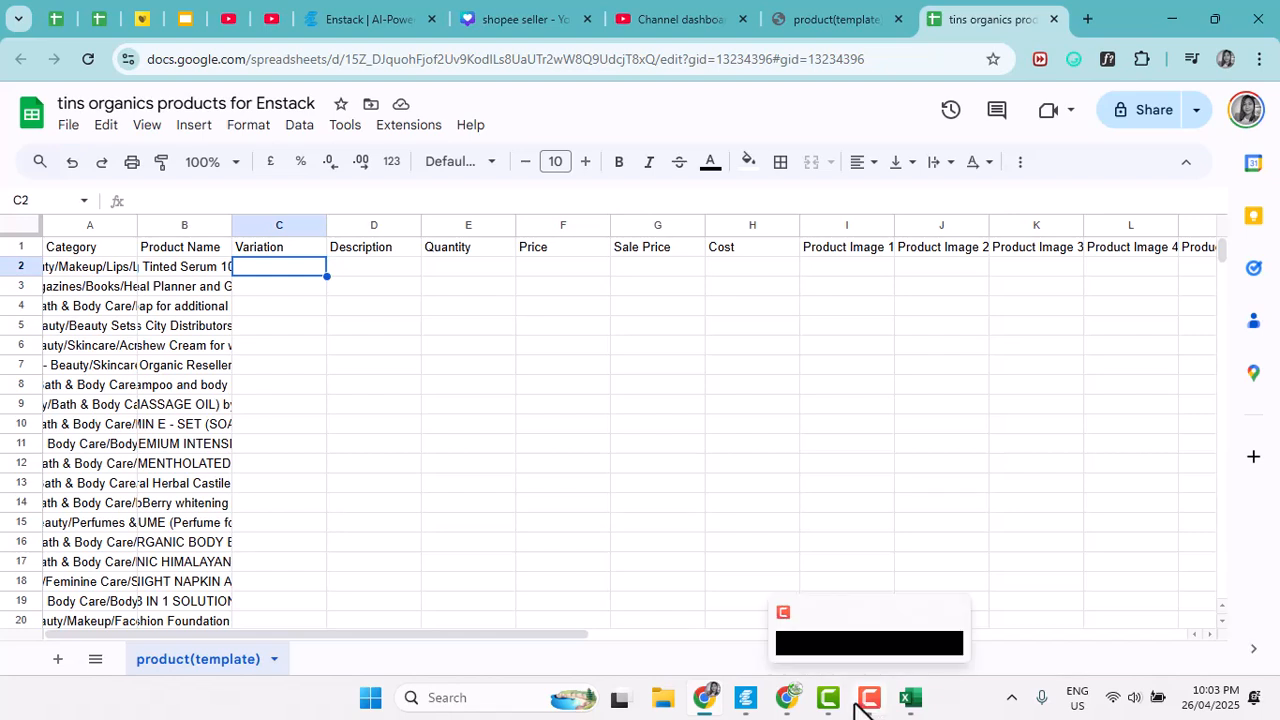
mouse_move(910, 697)
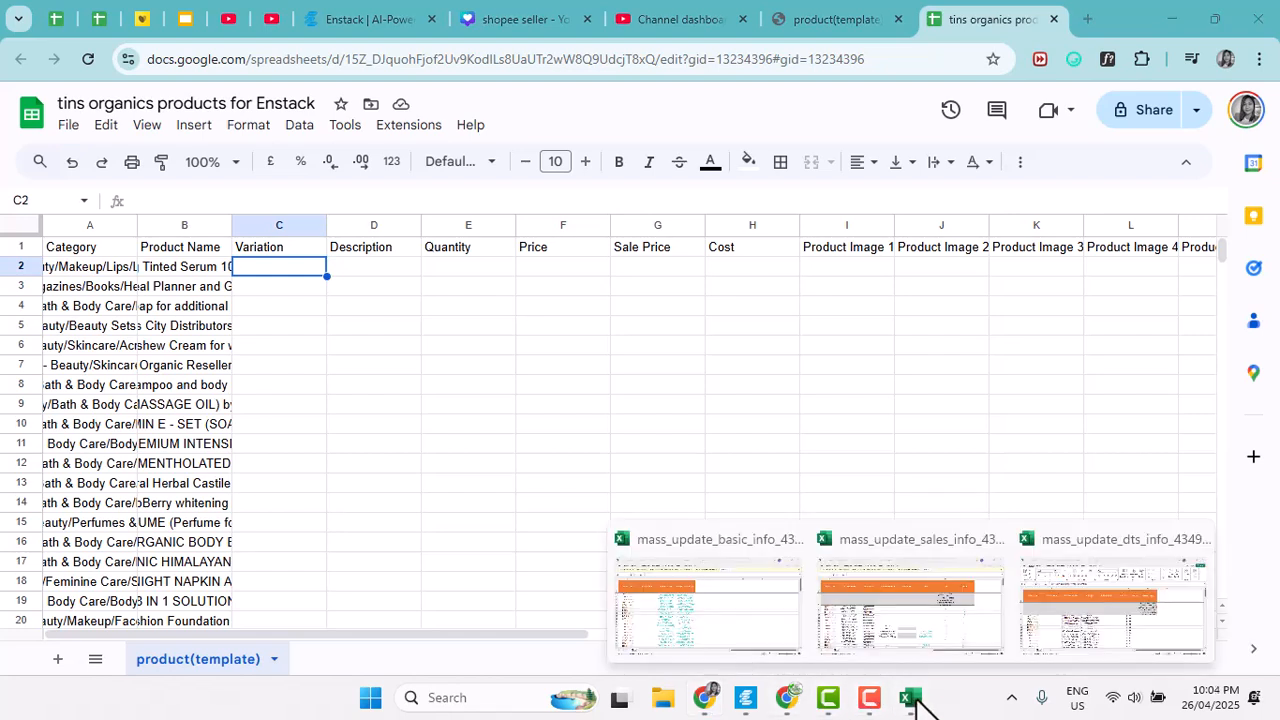
left_click(905, 605)
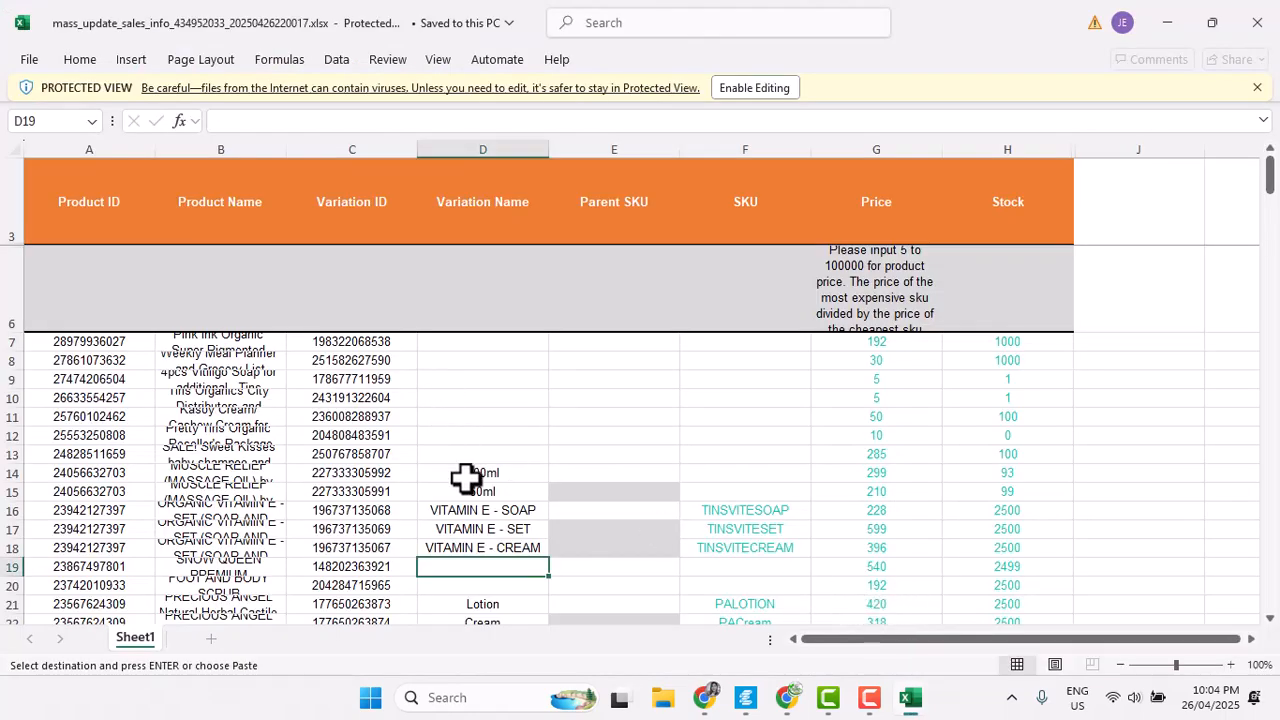
scroll(483, 424, "down", 16)
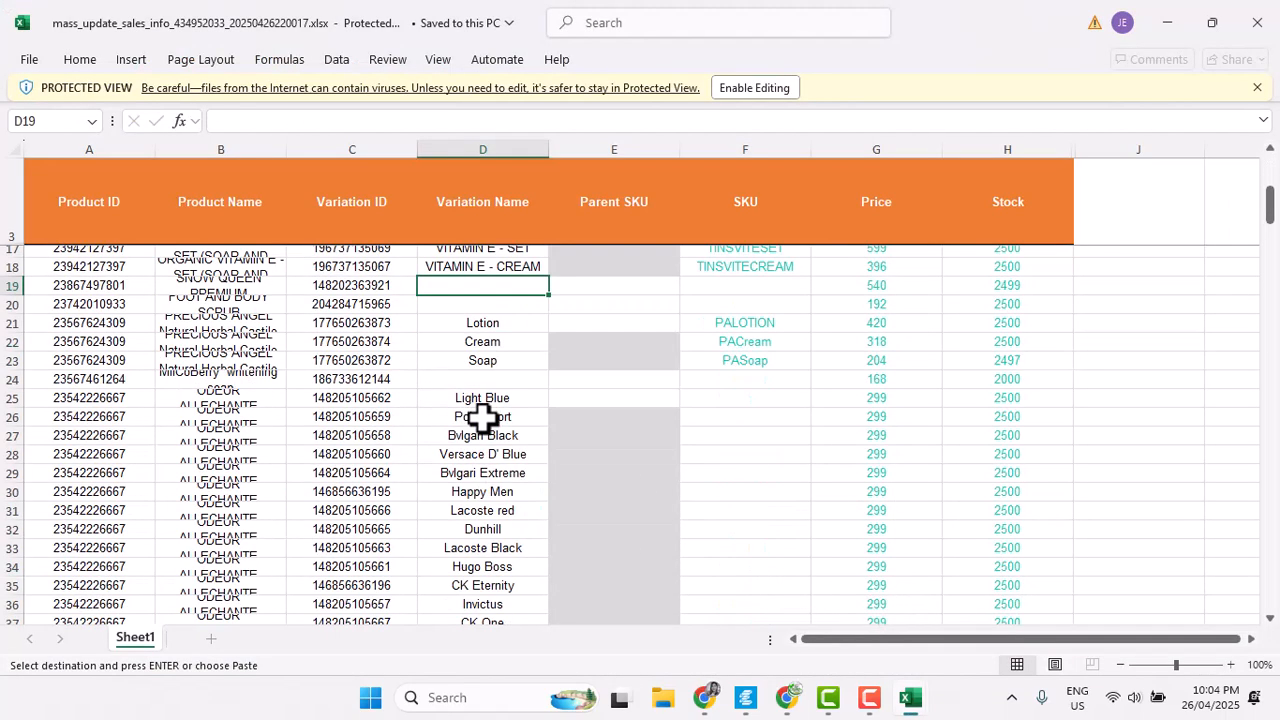
scroll(480, 424, "down", 20)
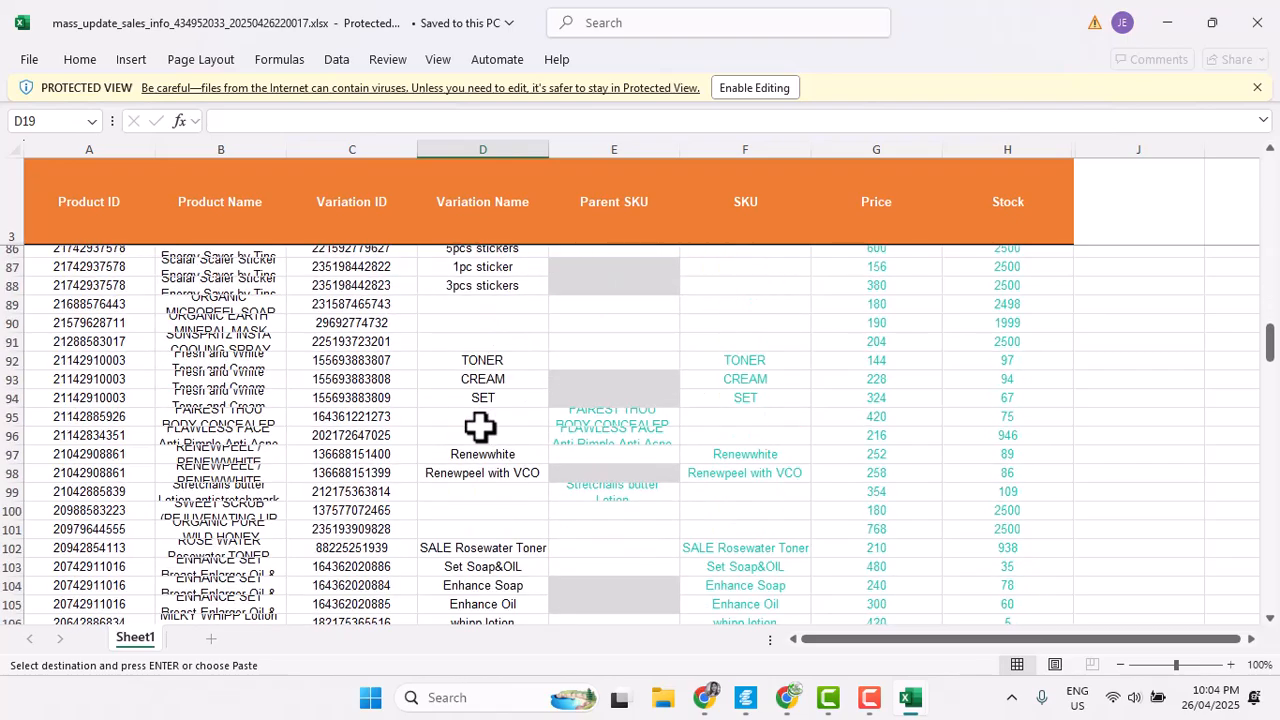
scroll(478, 428, "down", 18)
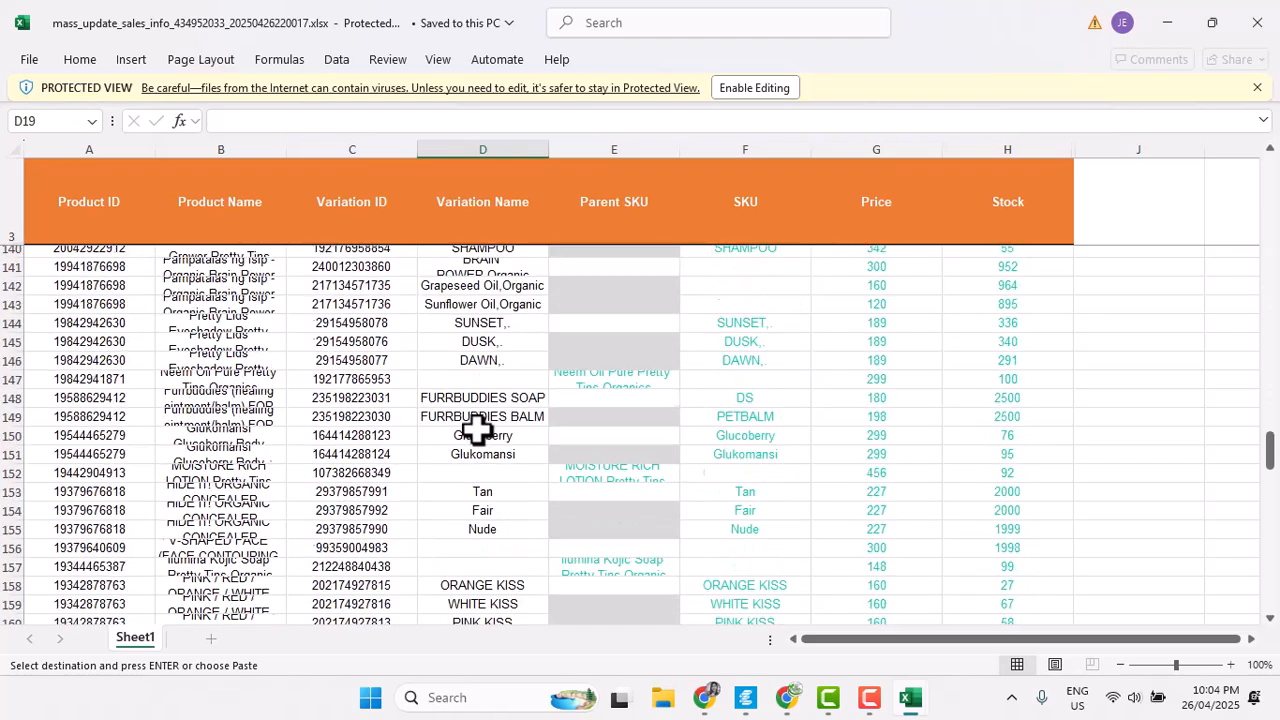
scroll(477, 429, "down", 15)
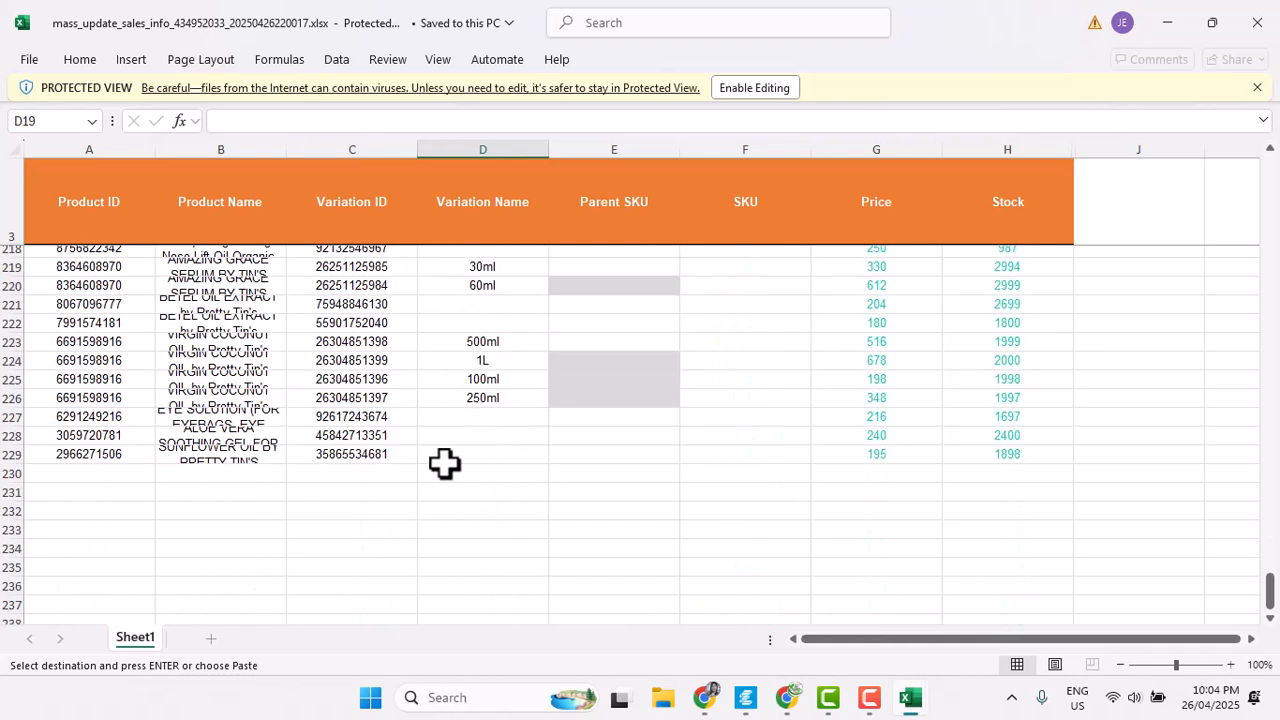
left_click_drag(480, 456, 462, 341)
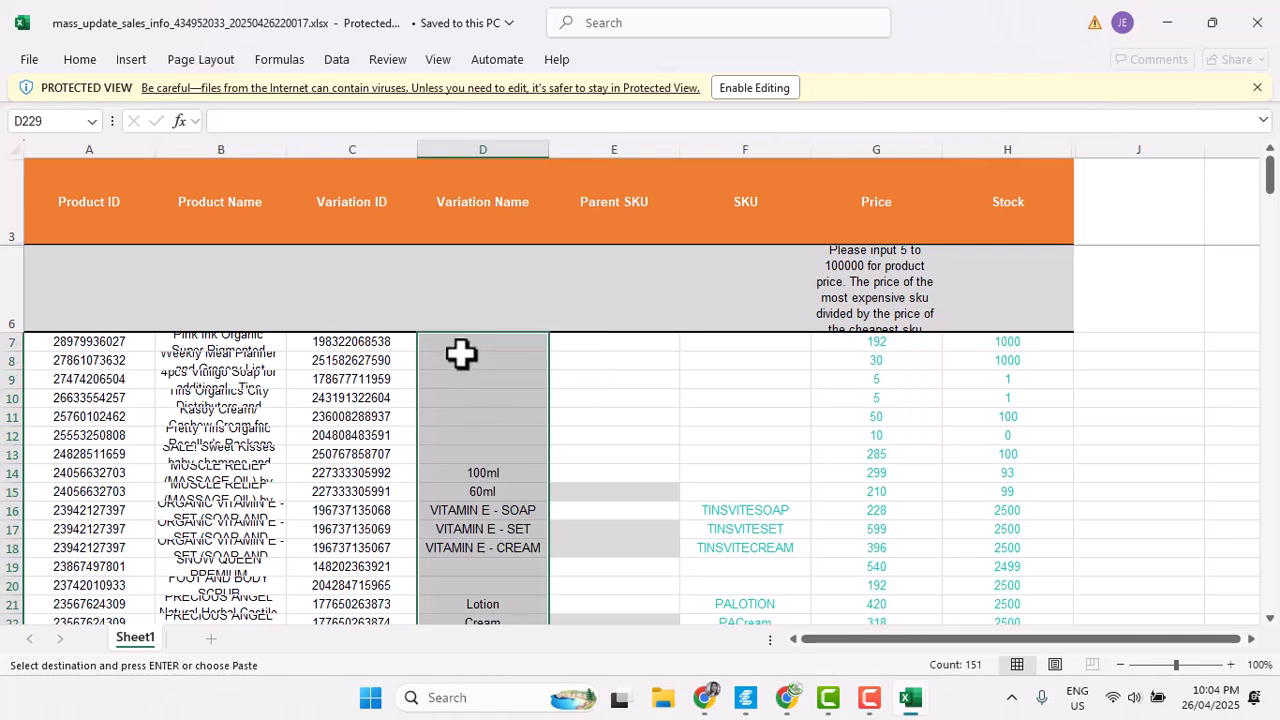
left_click(705, 699)
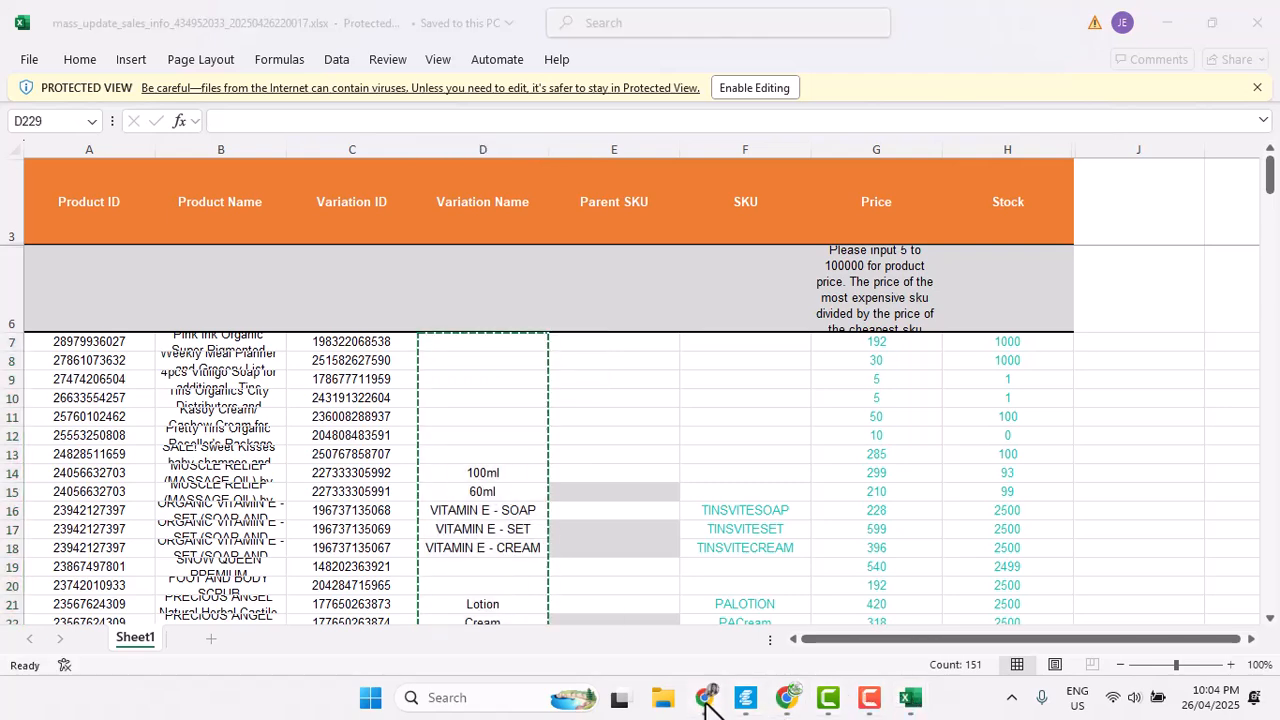
key("ctrl+v")
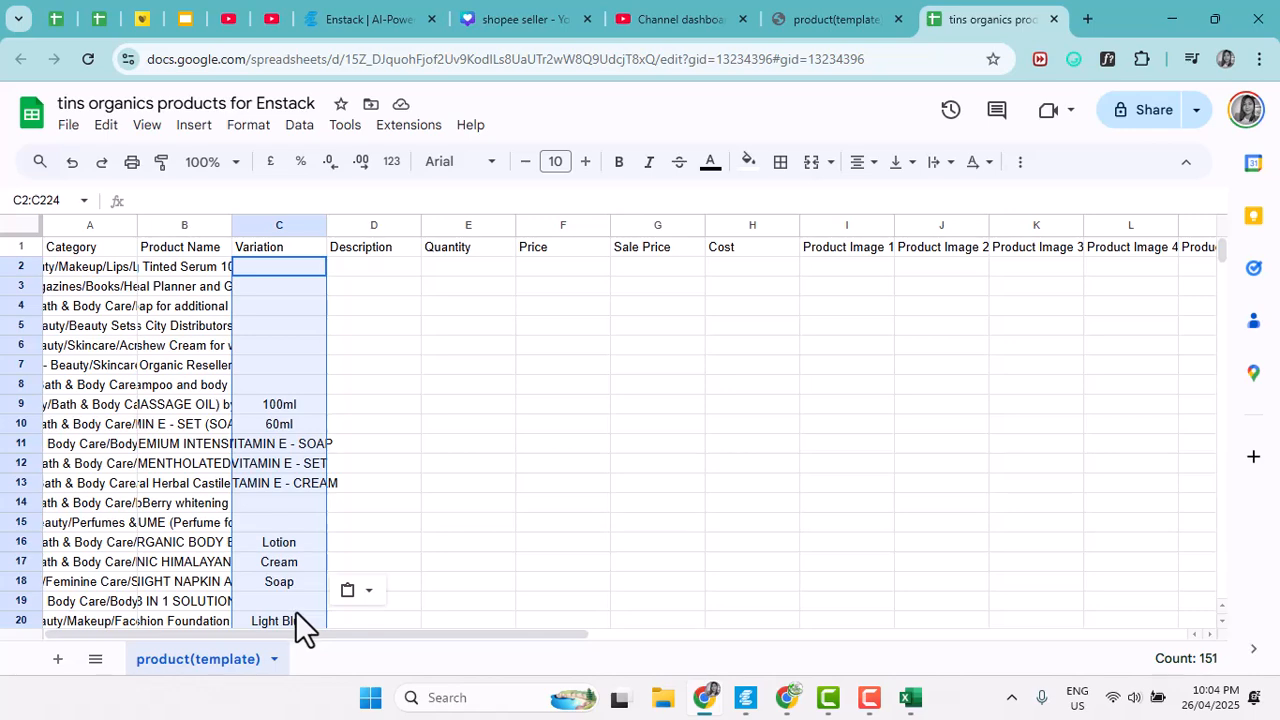
- Compare the pasted variations with the product rows down to row 224, and undo the Variation paste
scroll(295, 612, "down", 2)
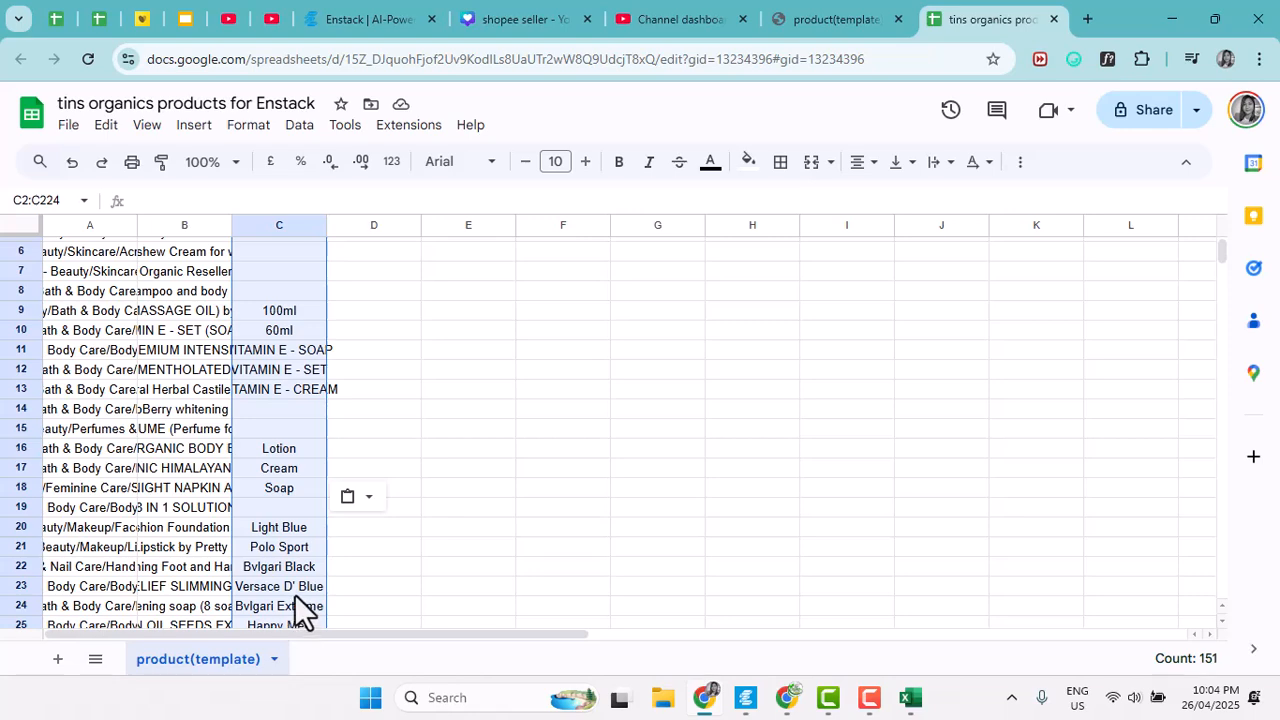
scroll(295, 595, "down", 15)
scroll(300, 590, "down", 20)
scroll(307, 590, "down", 10)
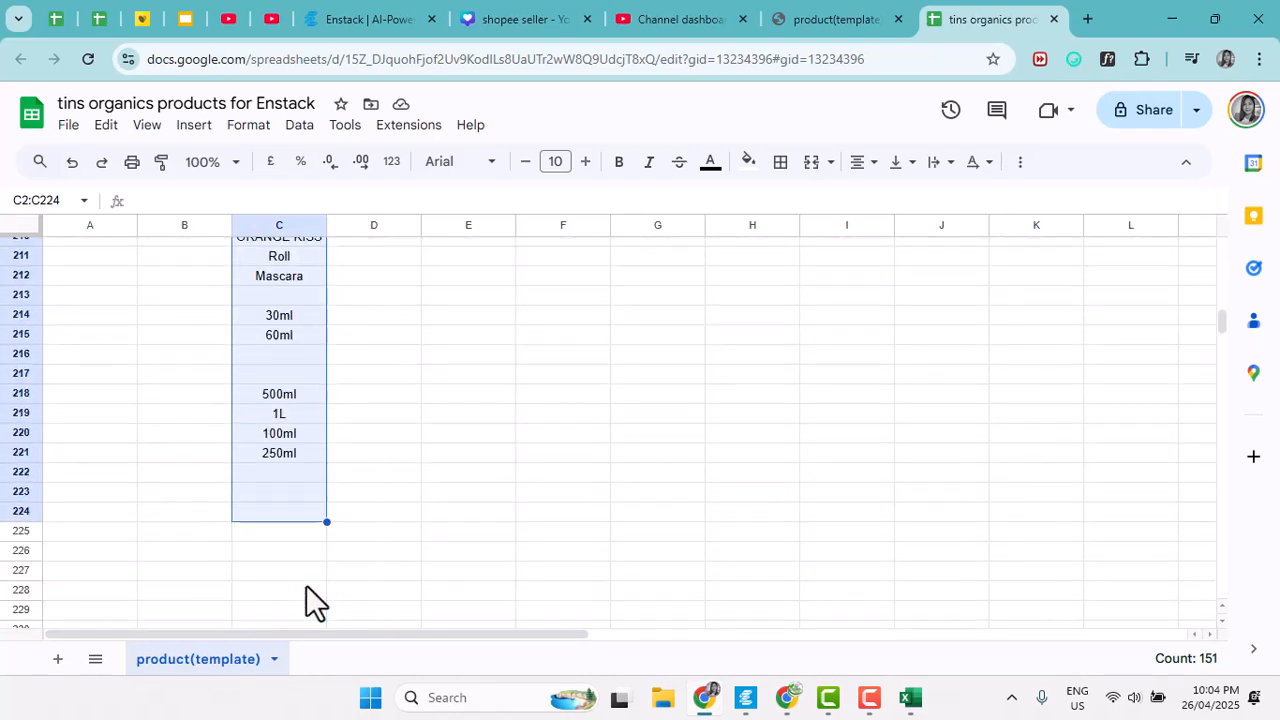
scroll(300, 585, "up", 18)
scroll(284, 581, "up", 20)
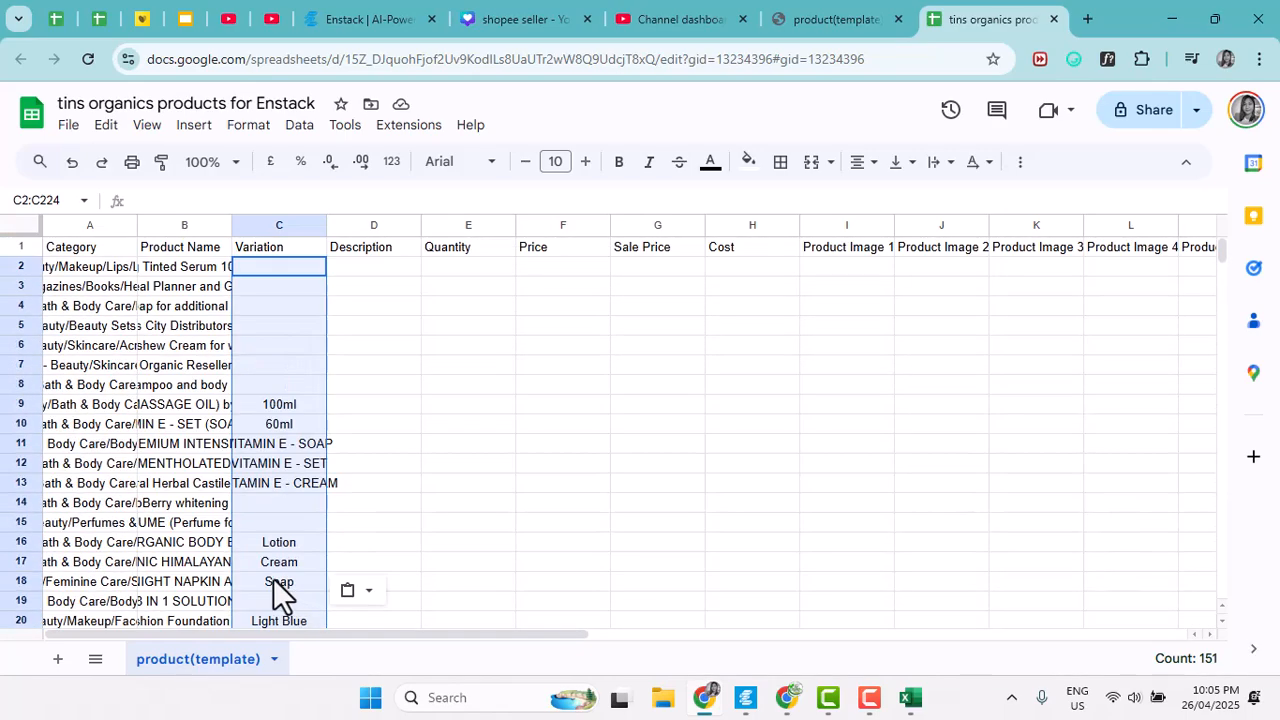
key("ctrl+z")
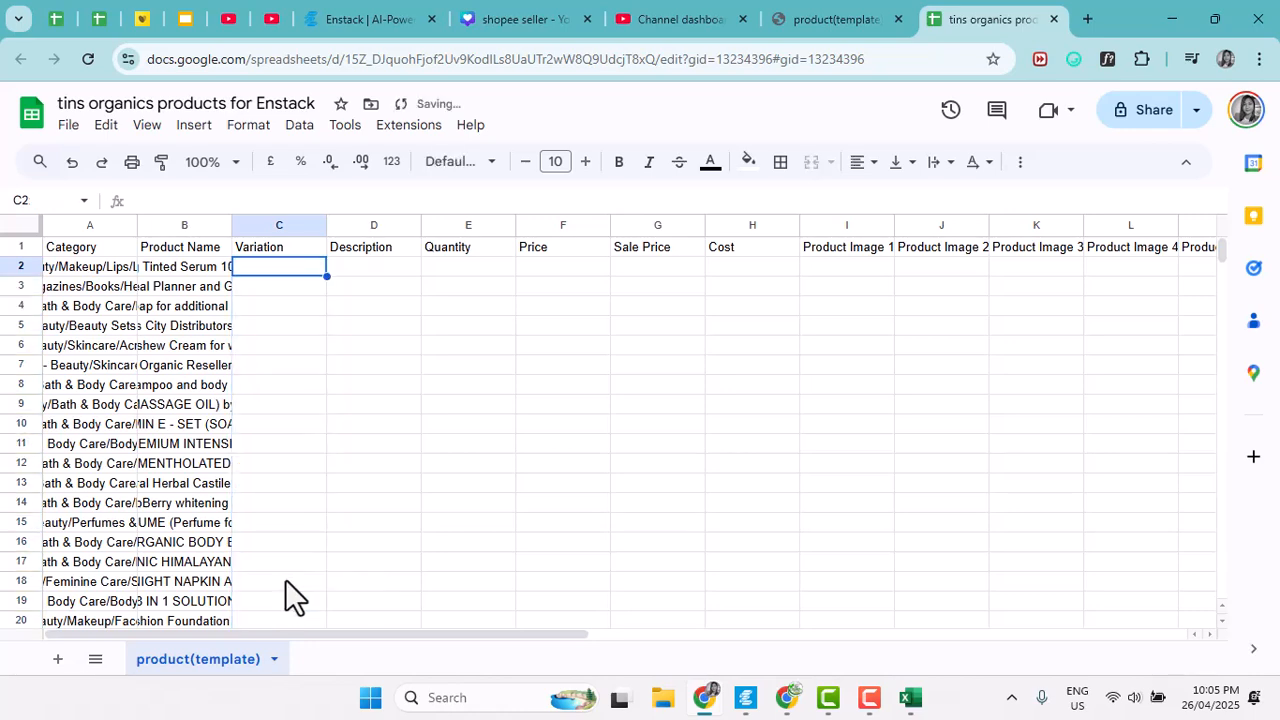
- Select the template's first Description cell, D2, and check the sales, basic and DTS info workbooks in Excel for product descriptions
left_click(350, 251)
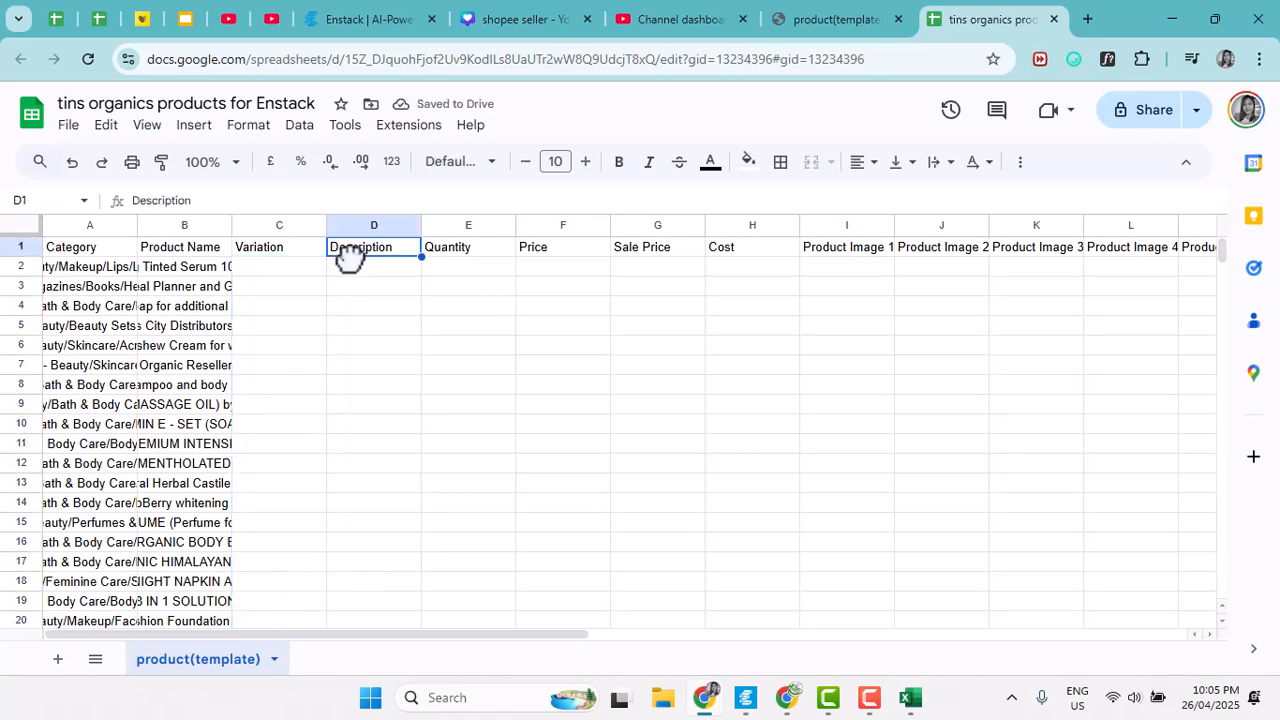
left_click(350, 265)
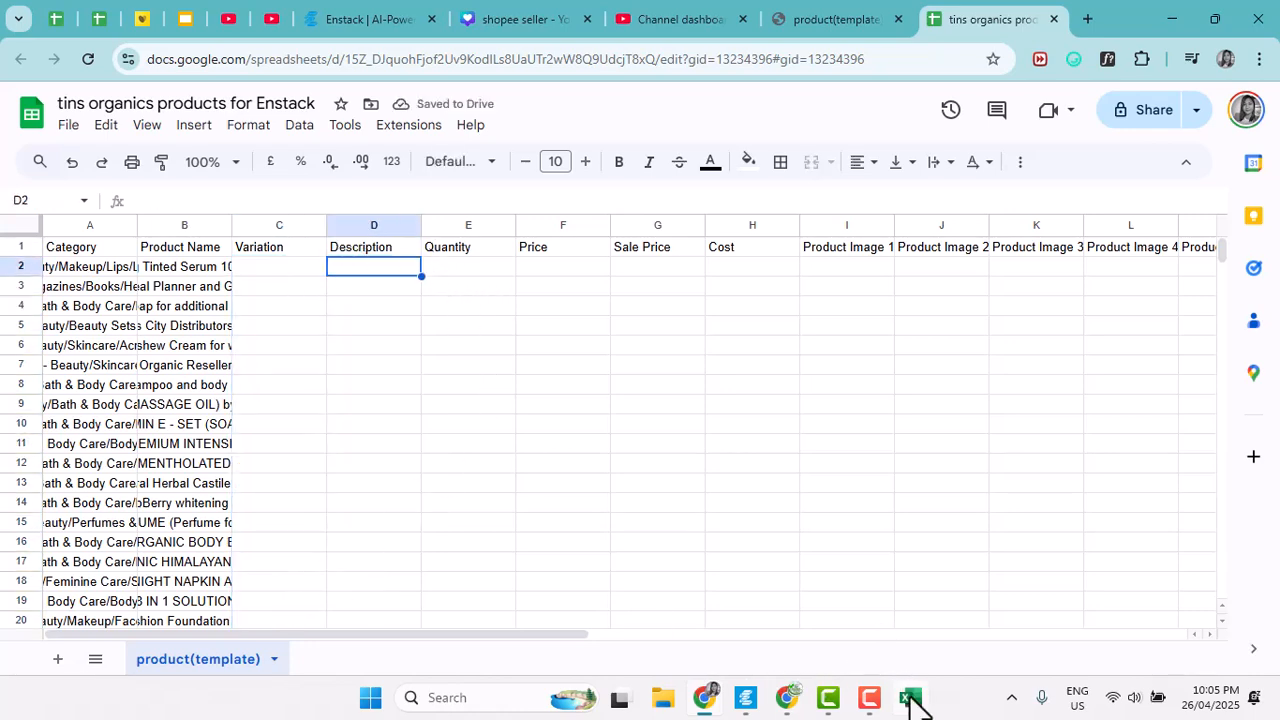
mouse_move(911, 713)
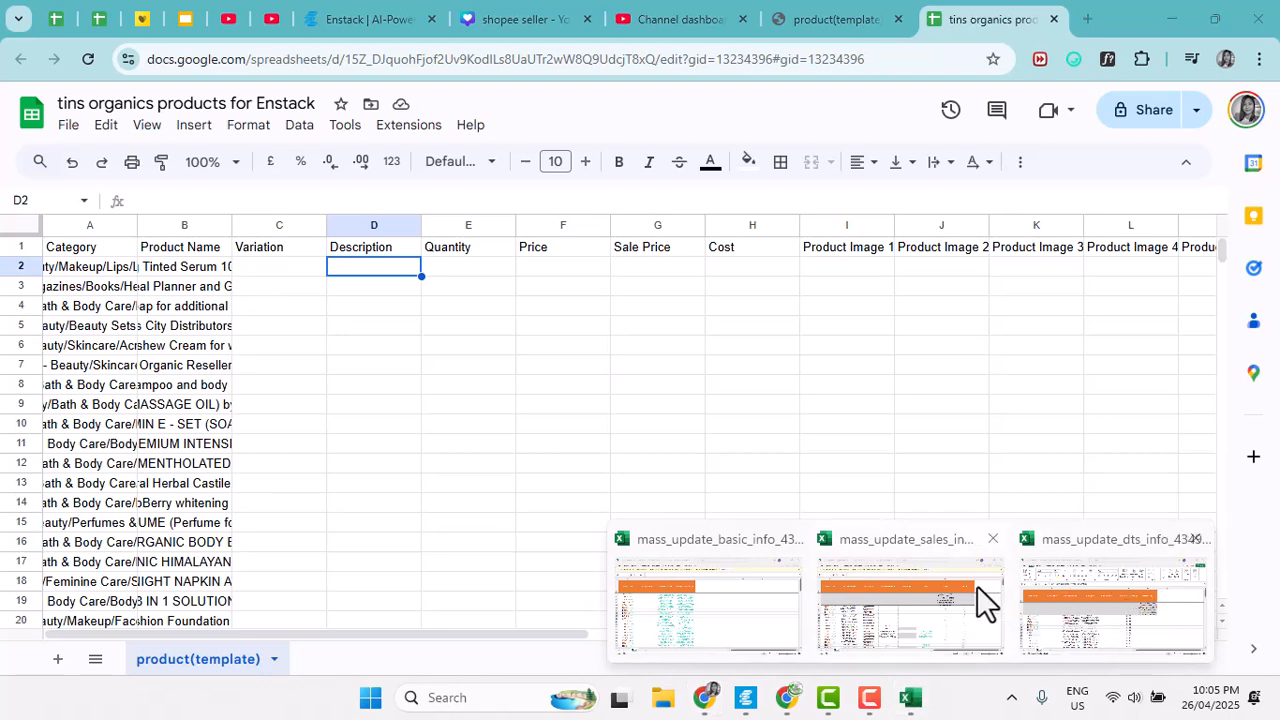
left_click(932, 591)
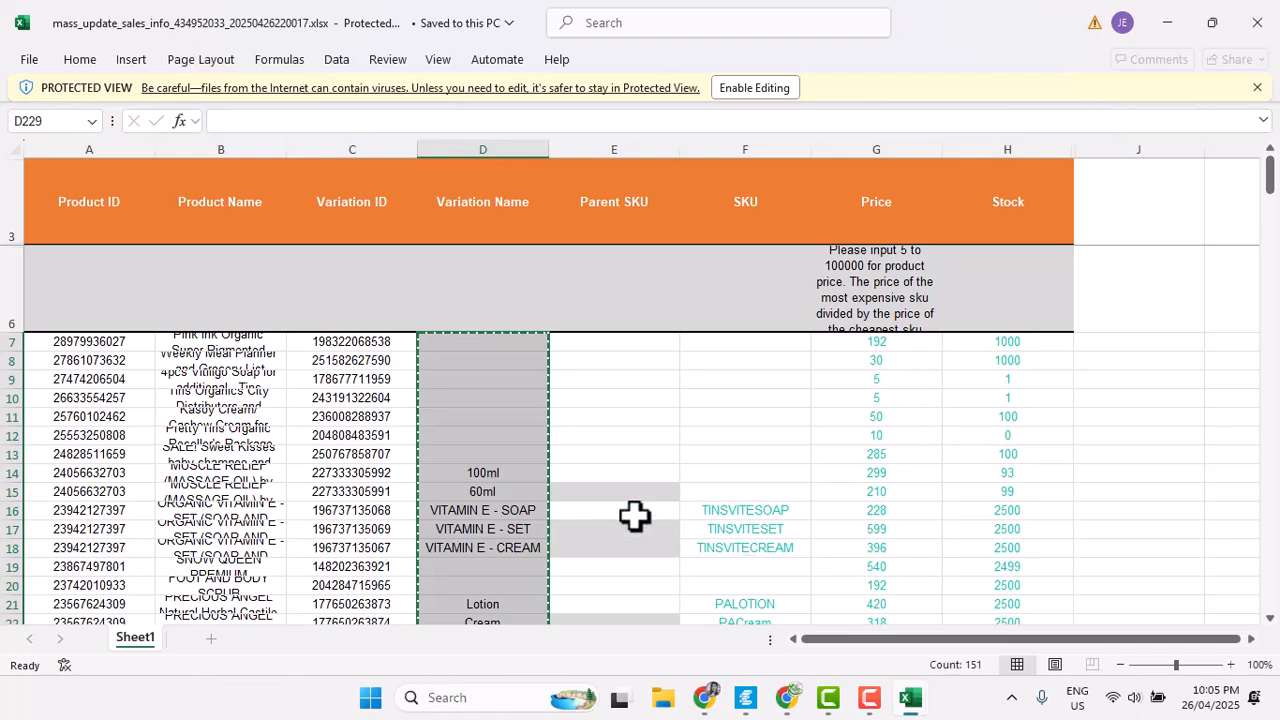
left_click(910, 697)
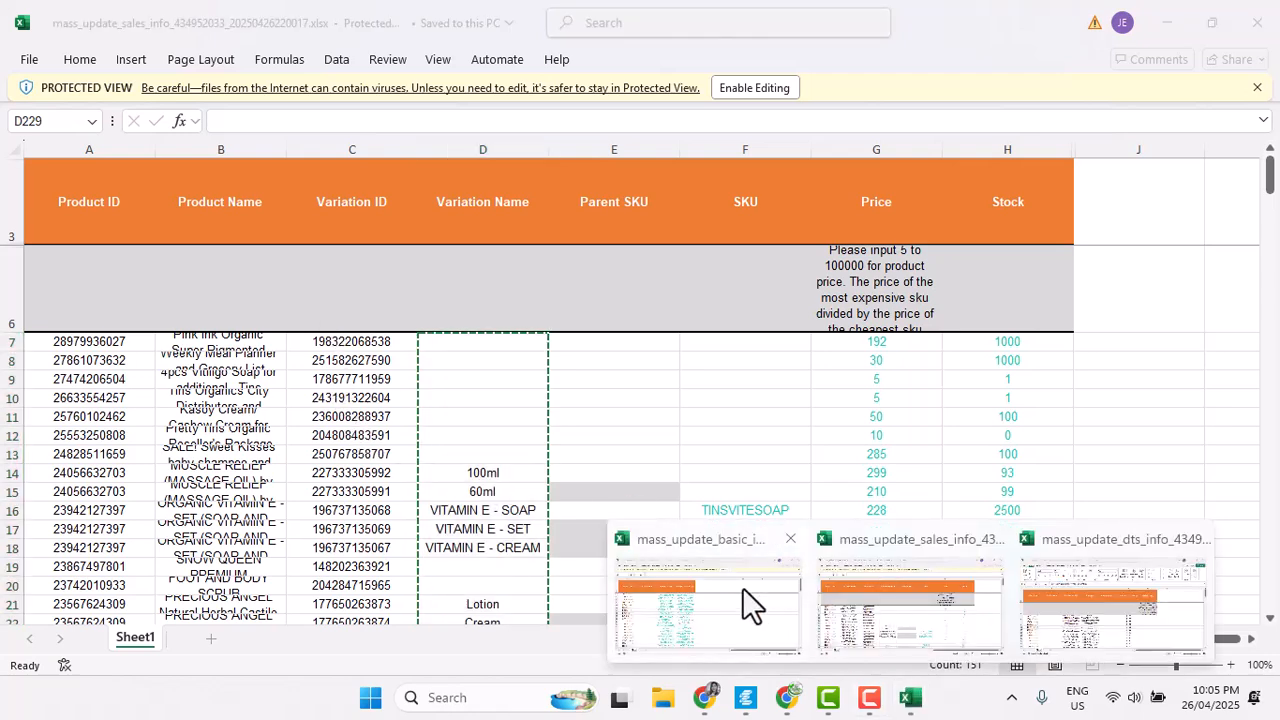
left_click(766, 623)
left_click(910, 699)
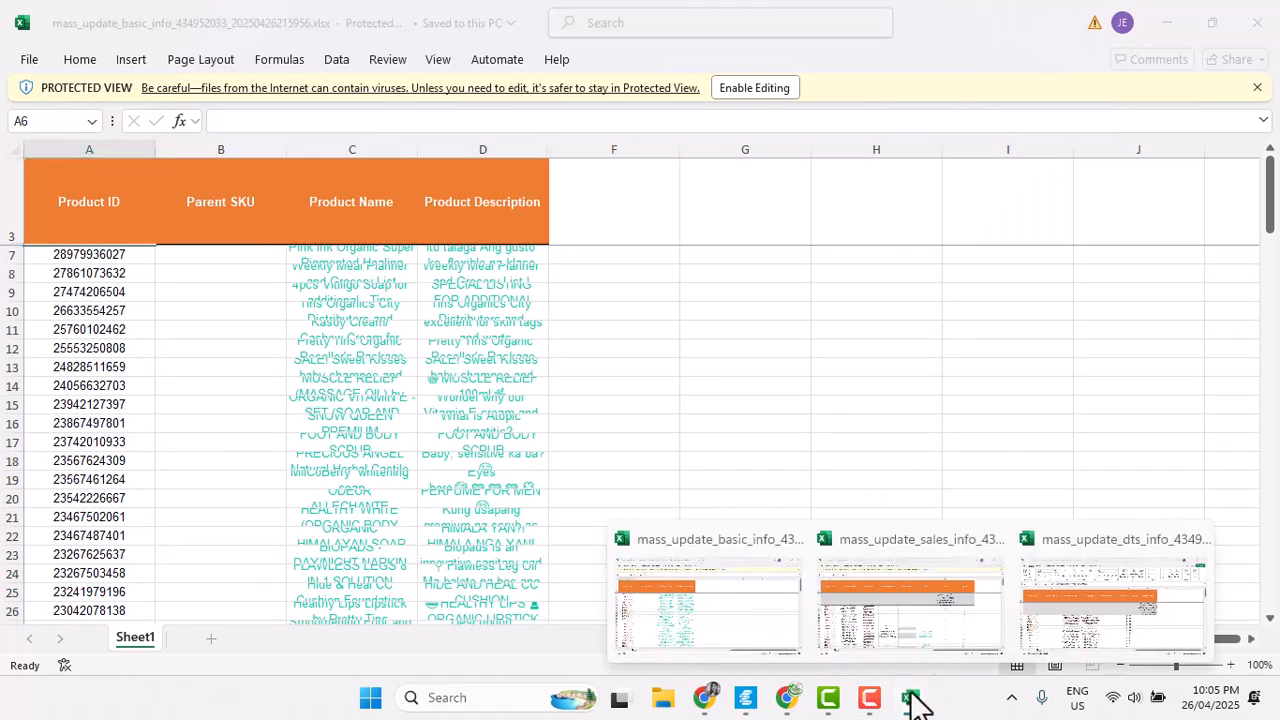
left_click(1057, 591)
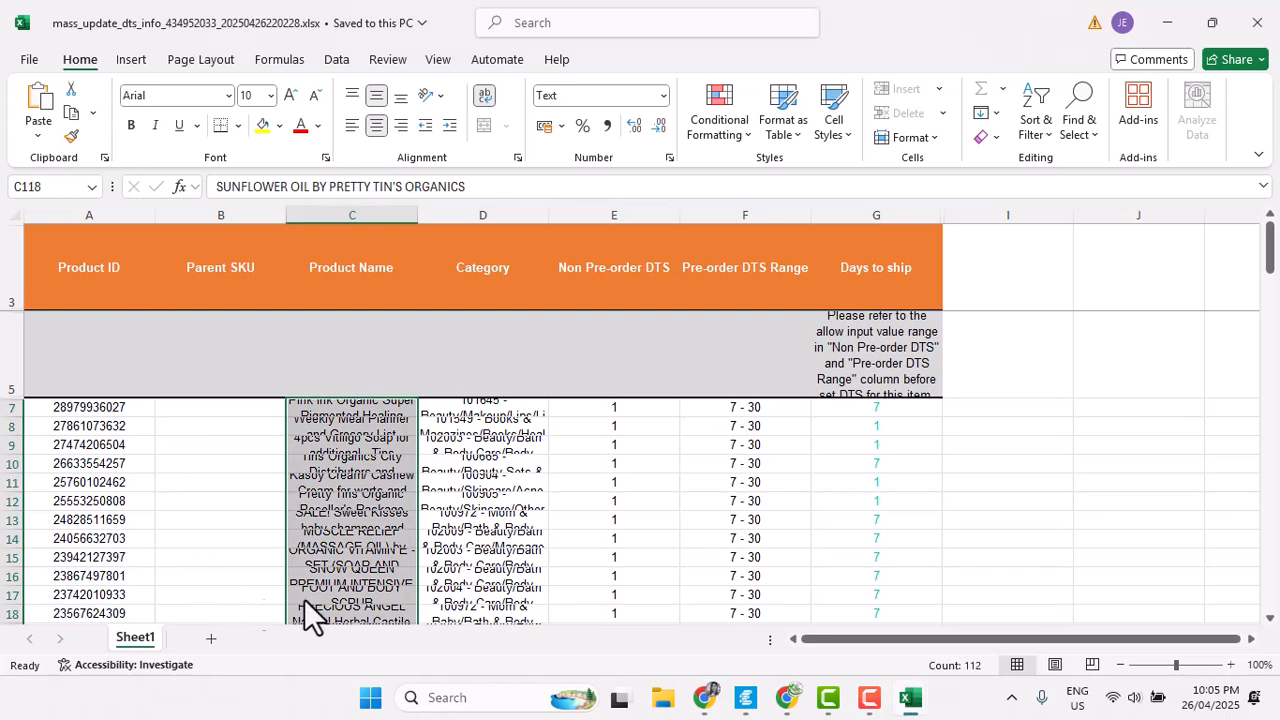
left_click(870, 700)
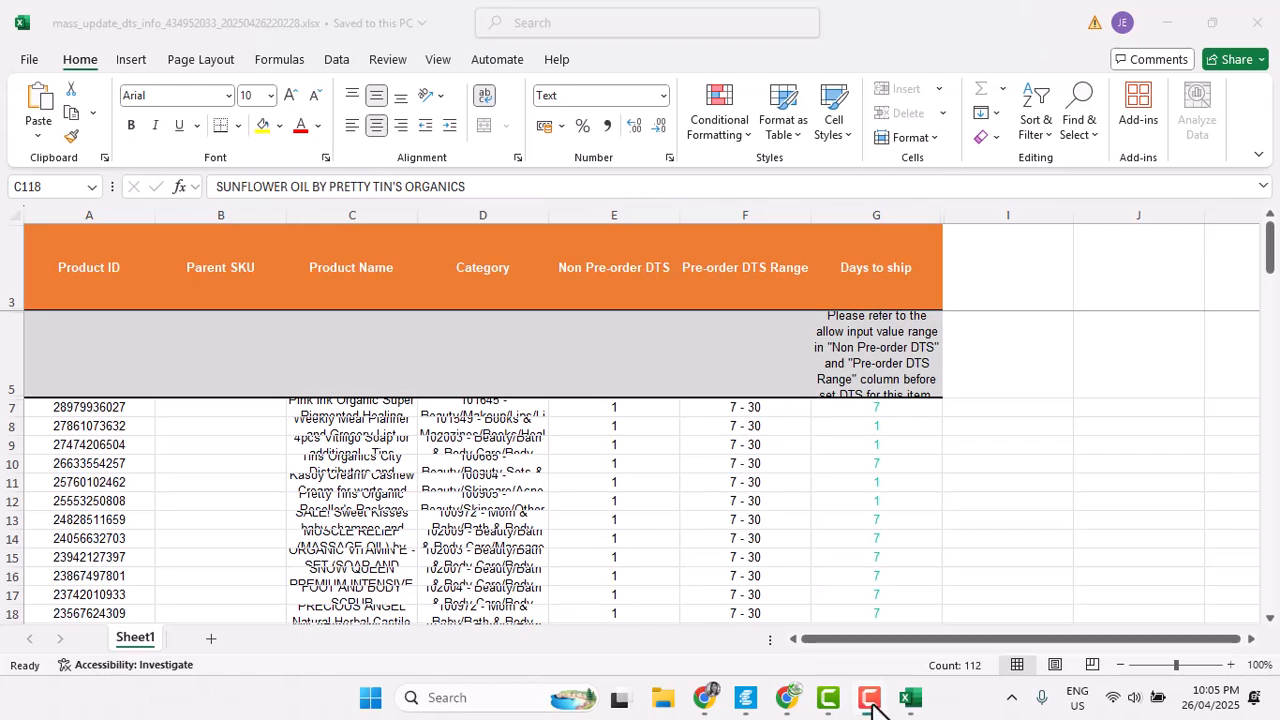
left_click(828, 700)
left_click(830, 705)
- Copy the product descriptions D7:D118 from the basic info workbook in Excel and paste them into the Google Sheets template from cell D2
mouse_move(912, 708)
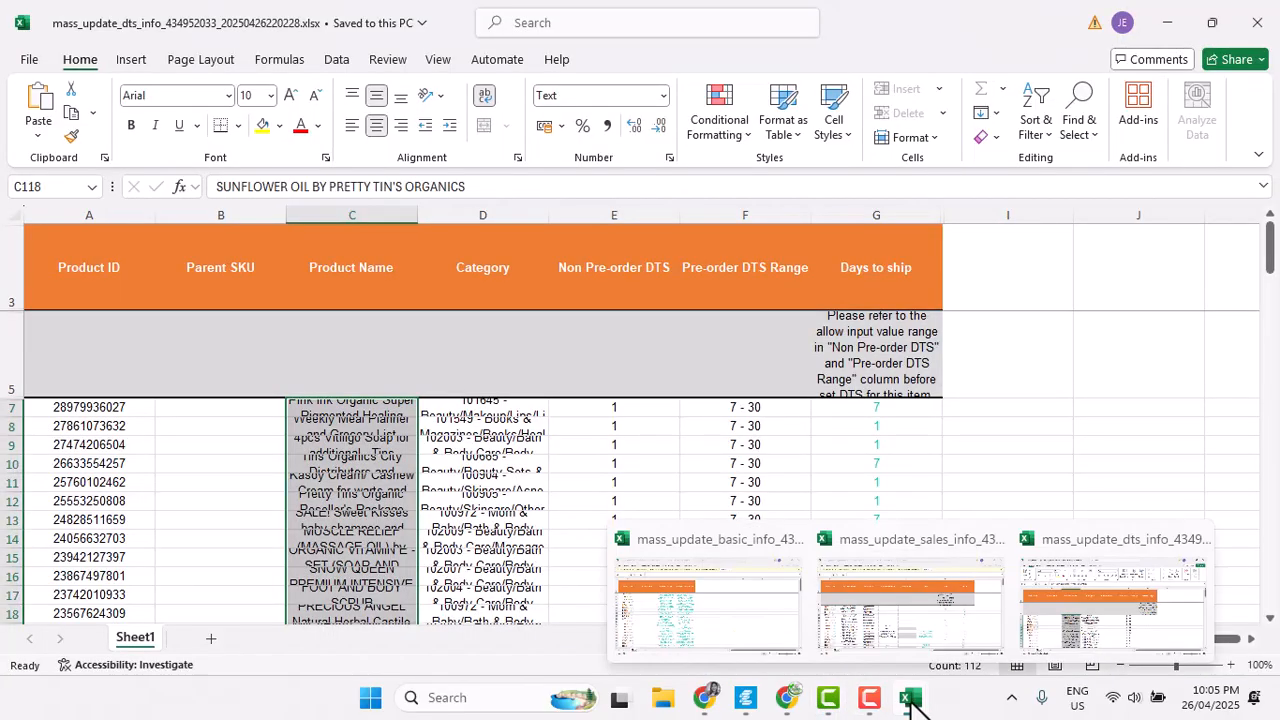
left_click(910, 703)
left_click(780, 572)
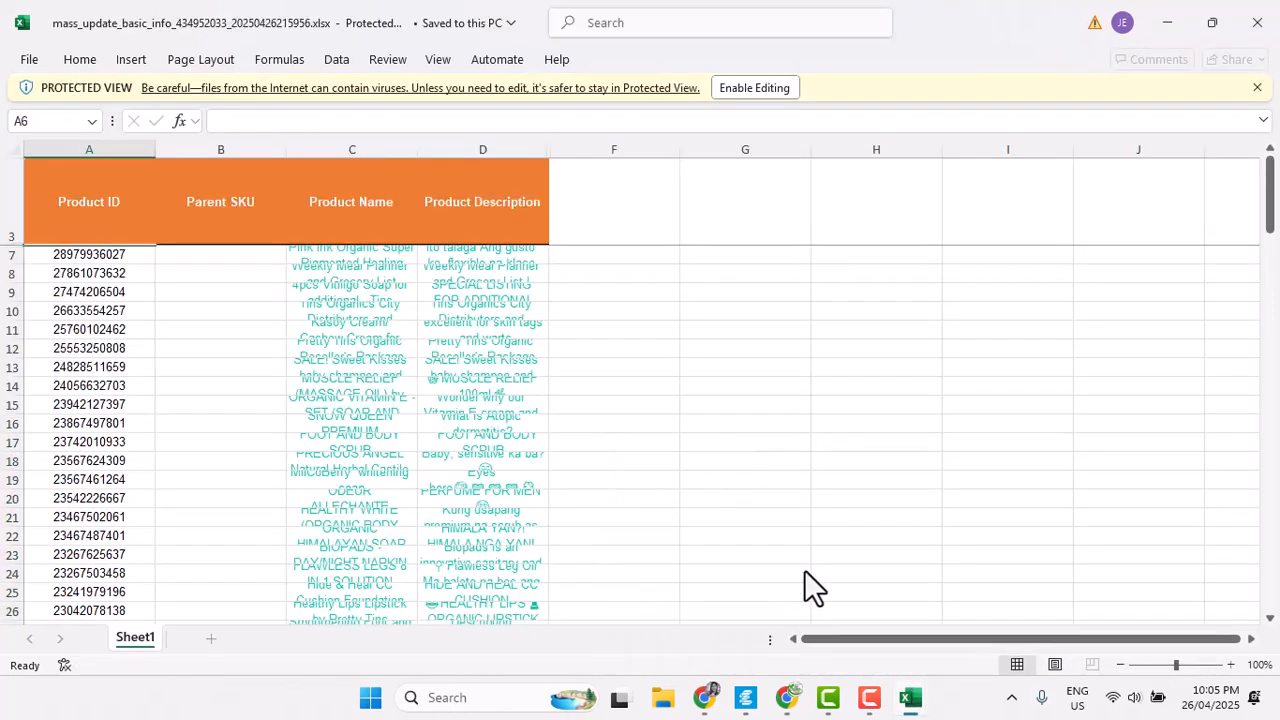
scroll(500, 366, "down", 20)
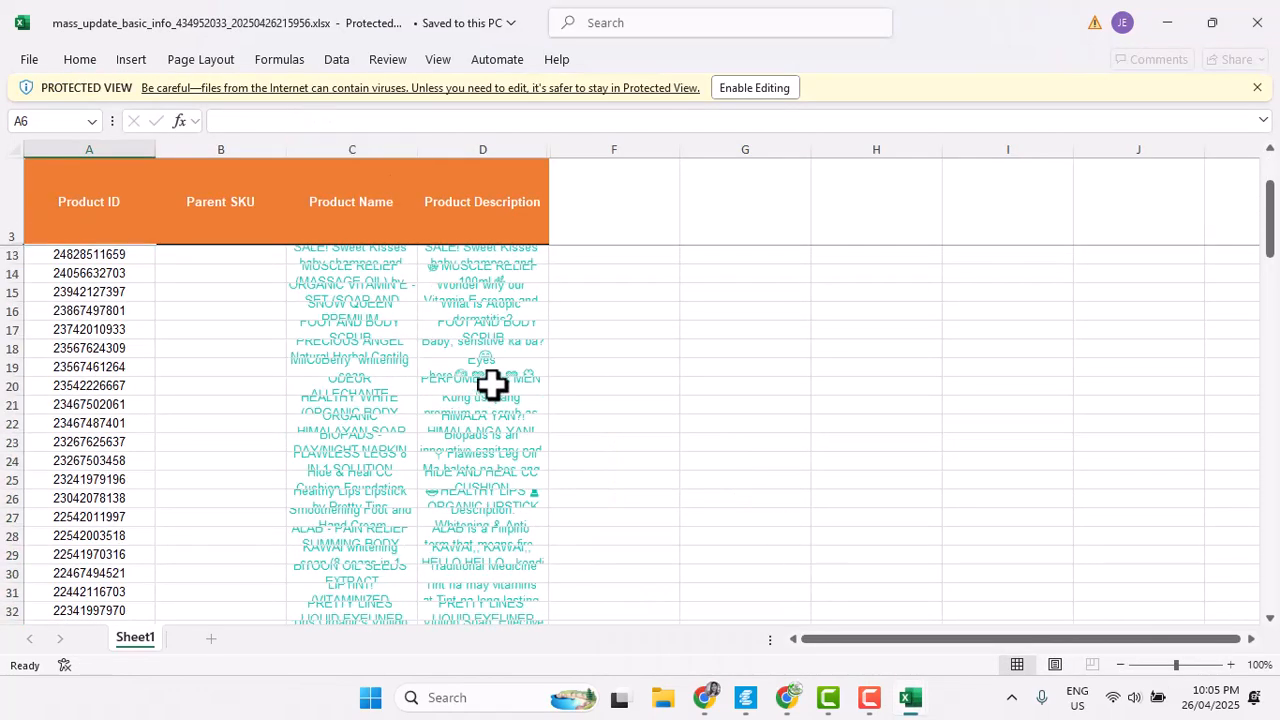
scroll(505, 398, "down", 7)
scroll(505, 398, "up", 2)
left_click_drag(476, 429, 469, 259)
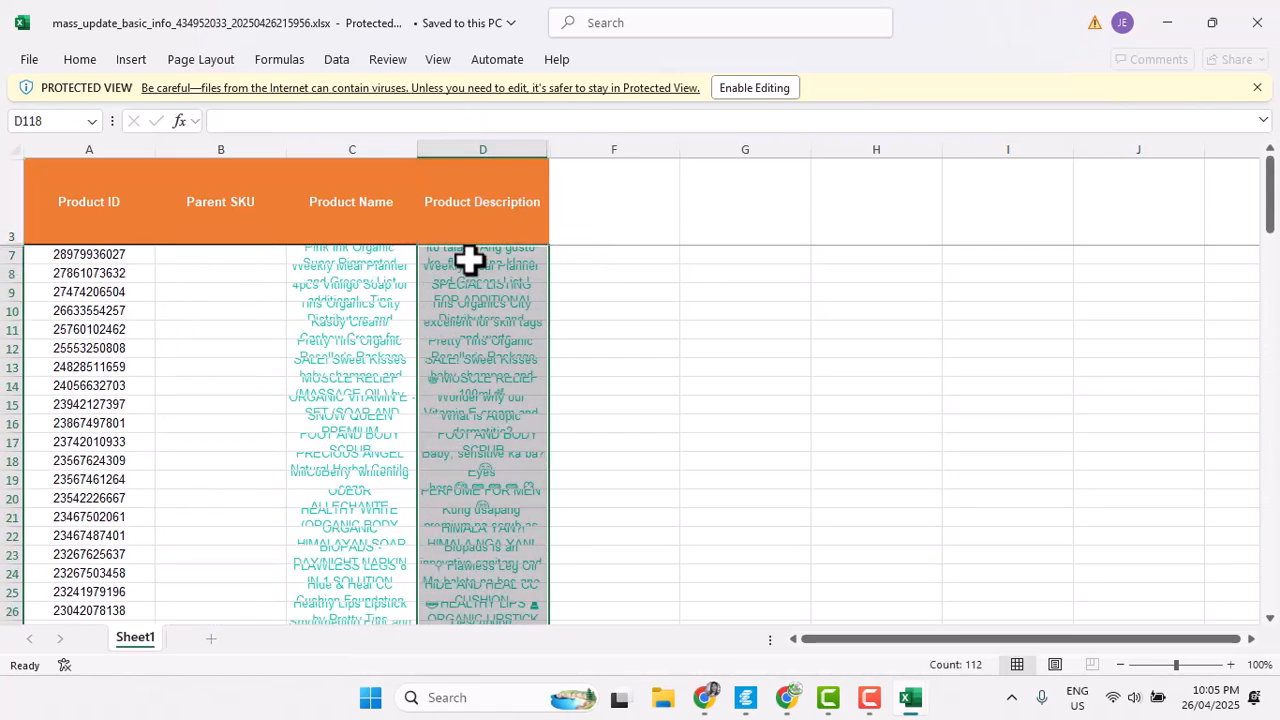
key("ctrl+c")
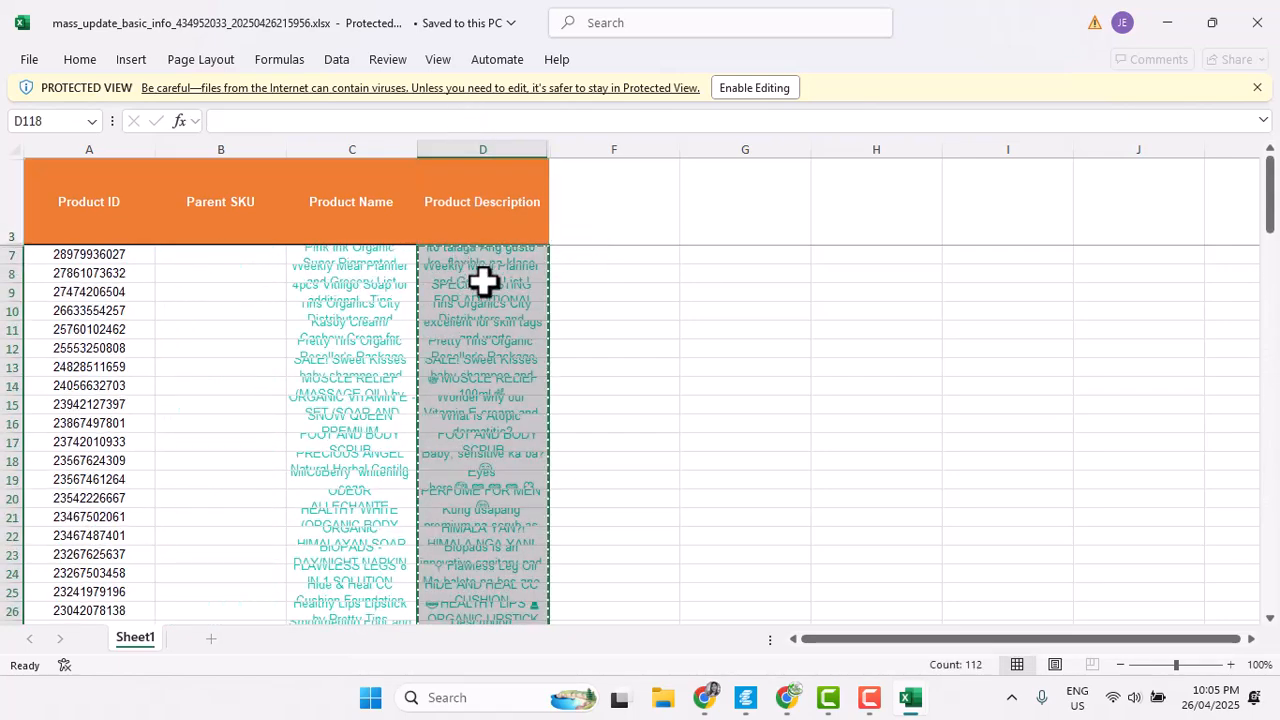
left_click(704, 712)
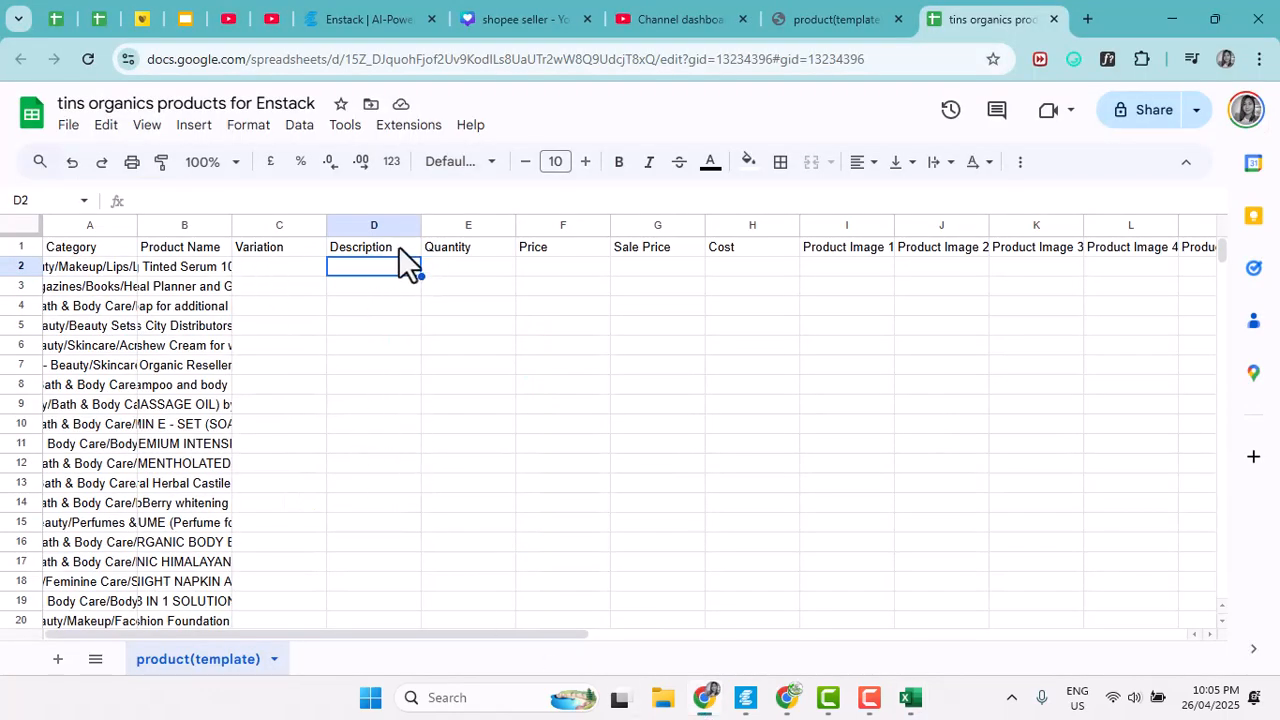
key("ctrl+v")
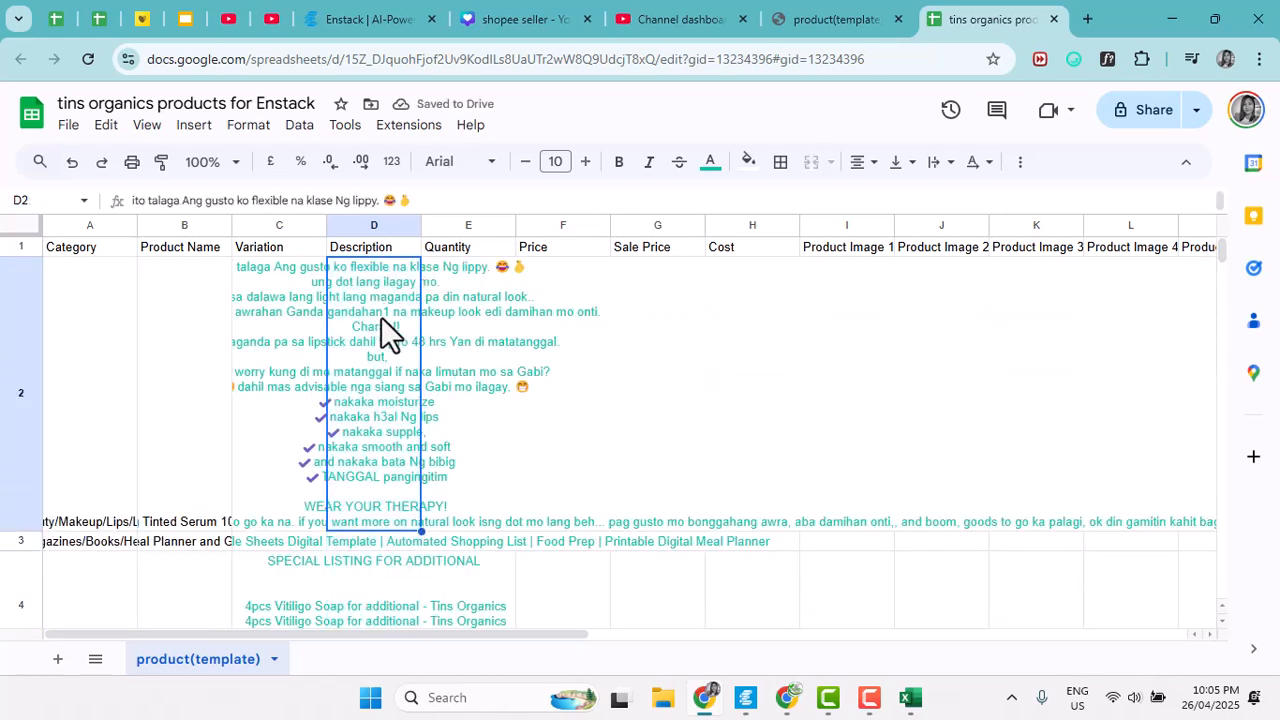
- Set the text wrapping of the entire Description column D to Clip
left_click(353, 221)
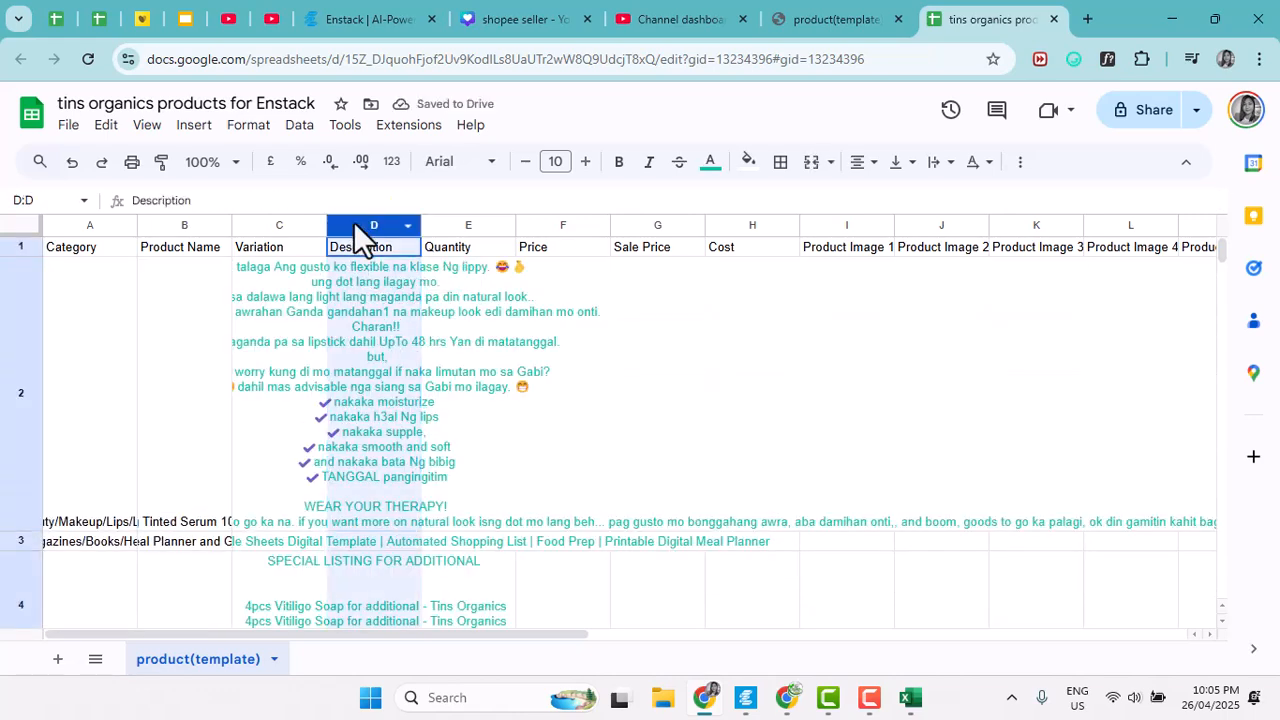
left_click(936, 163)
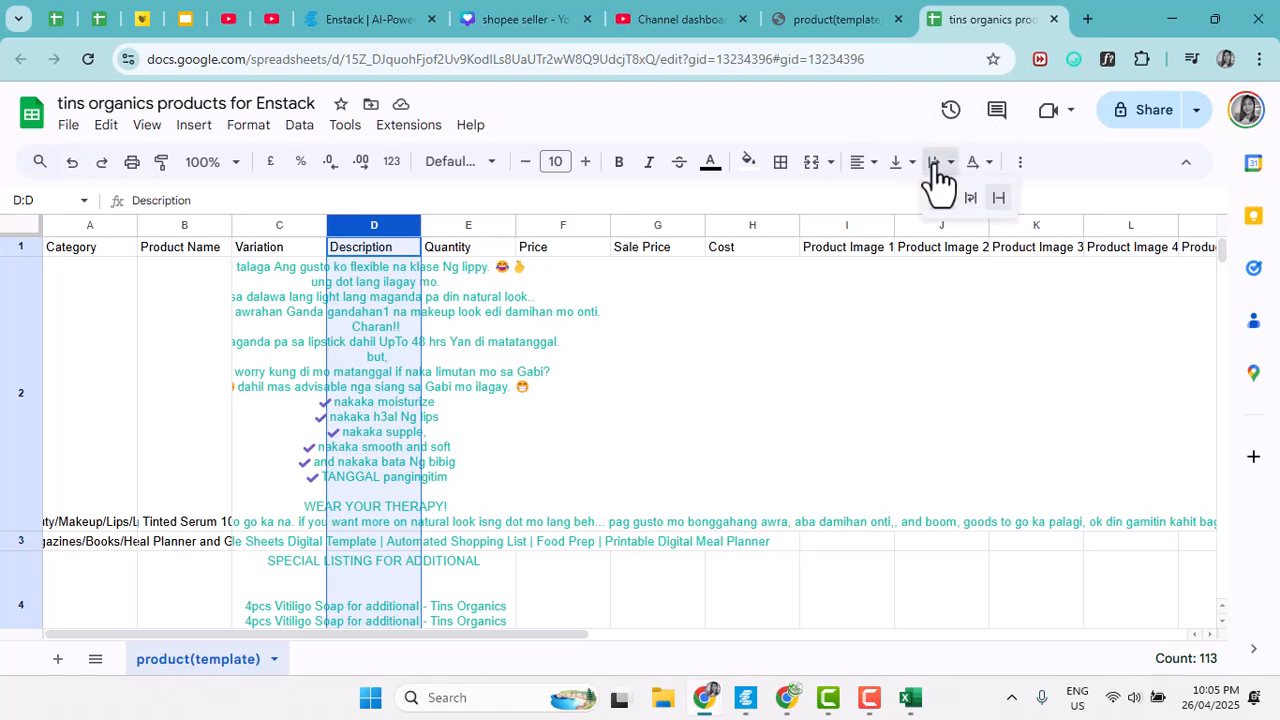
left_click(999, 199)
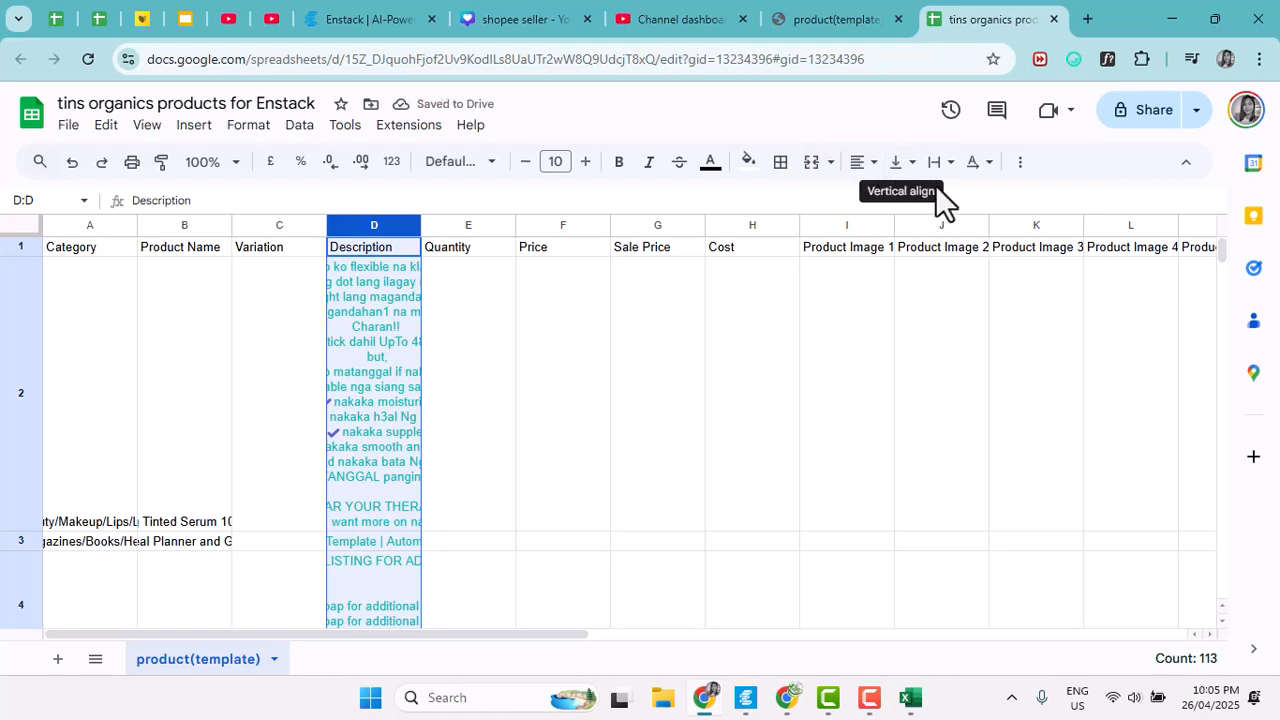
- Align the Price column F to the left
left_click(547, 405)
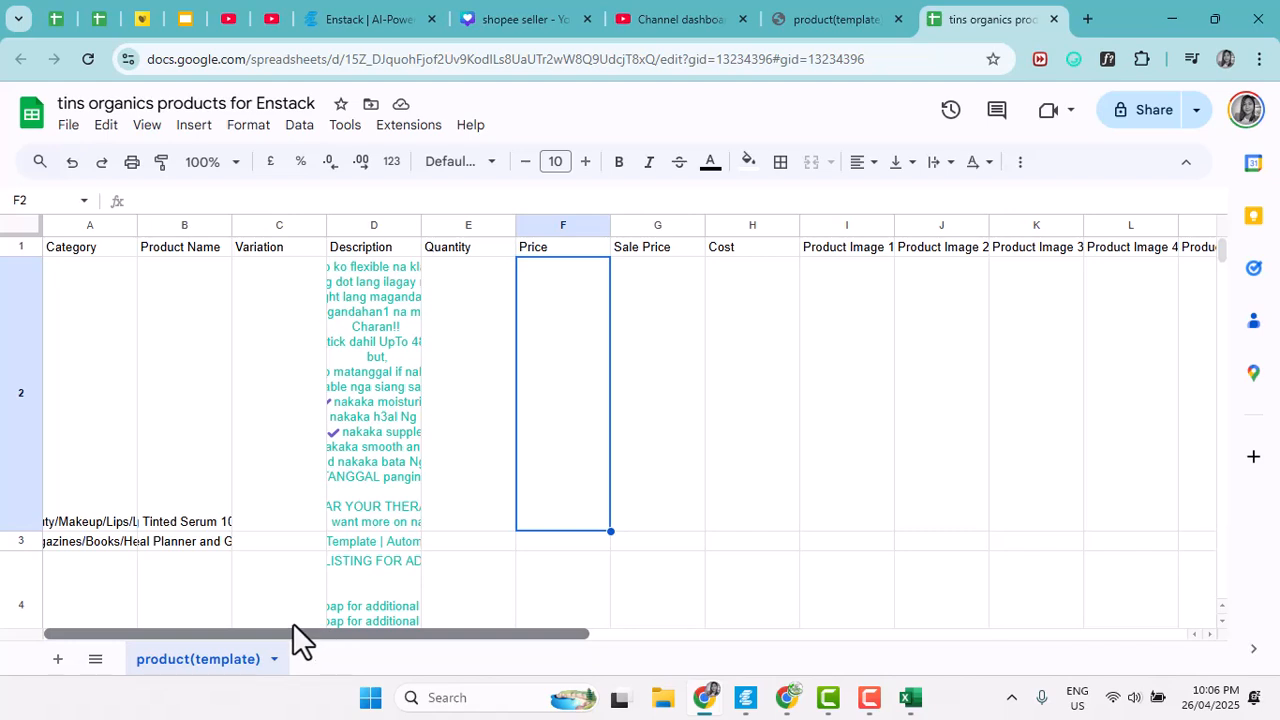
left_click(548, 226)
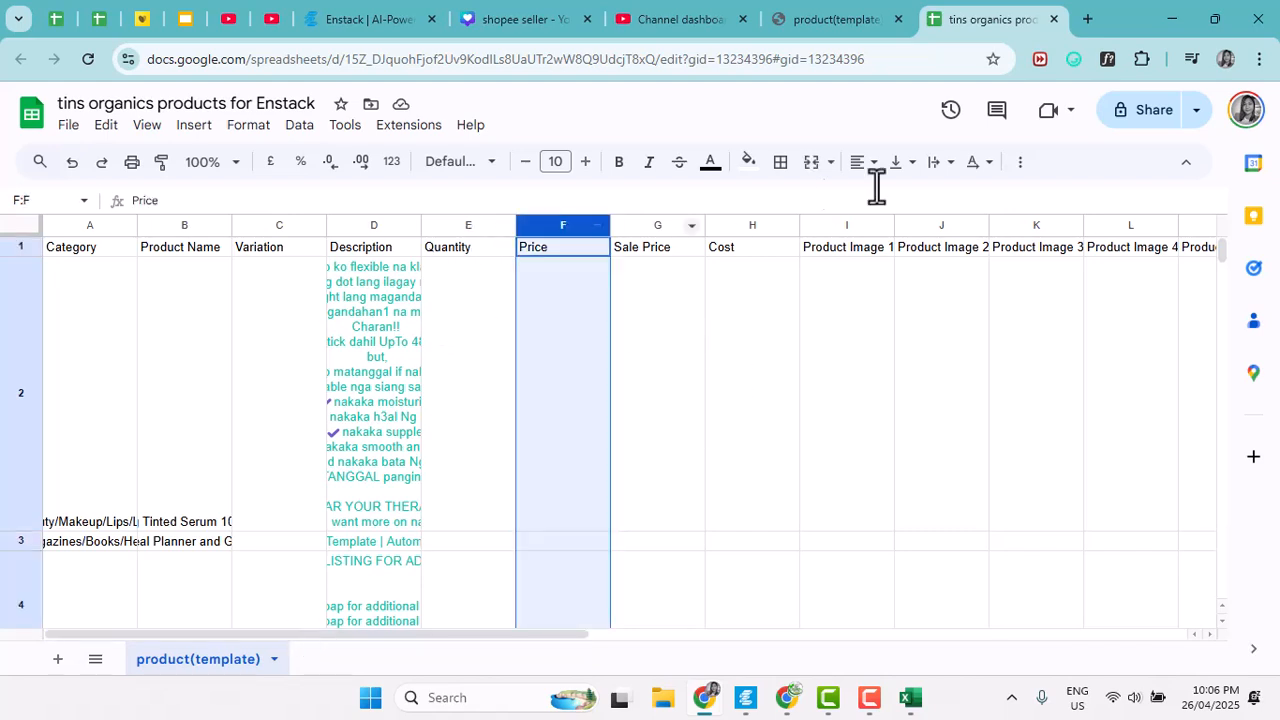
left_click(938, 162)
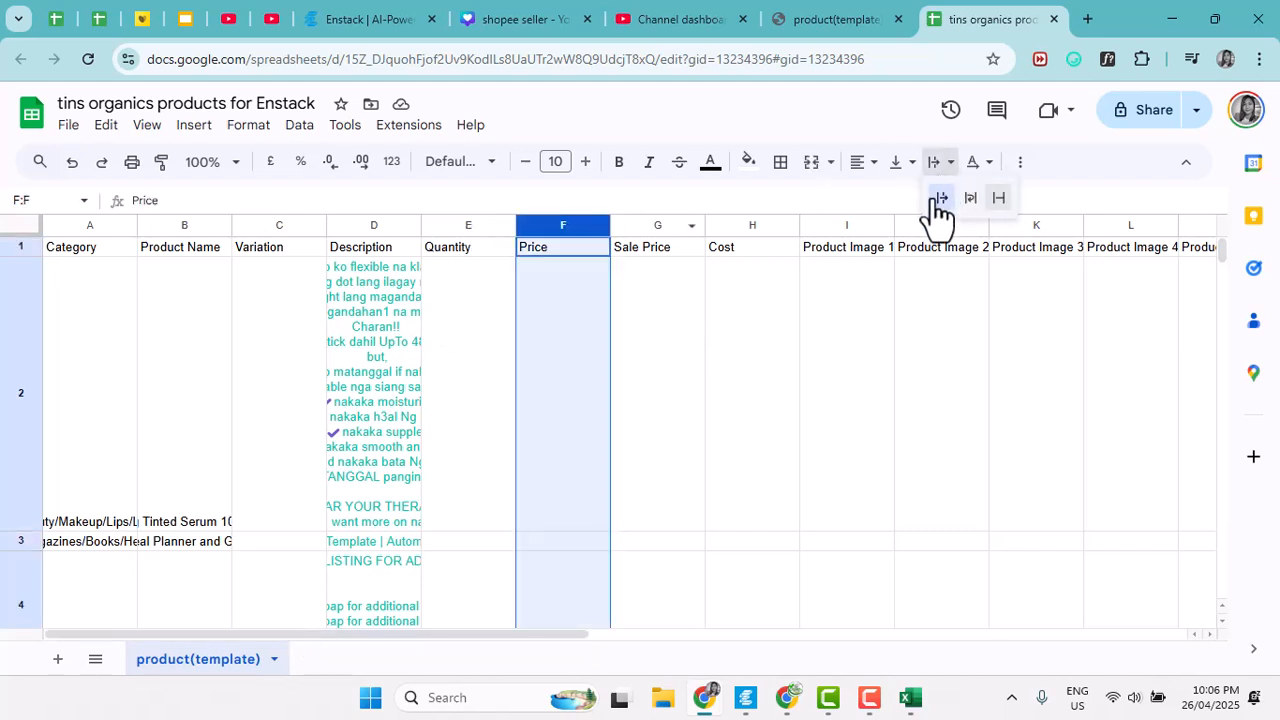
left_click(864, 163)
left_click(865, 200)
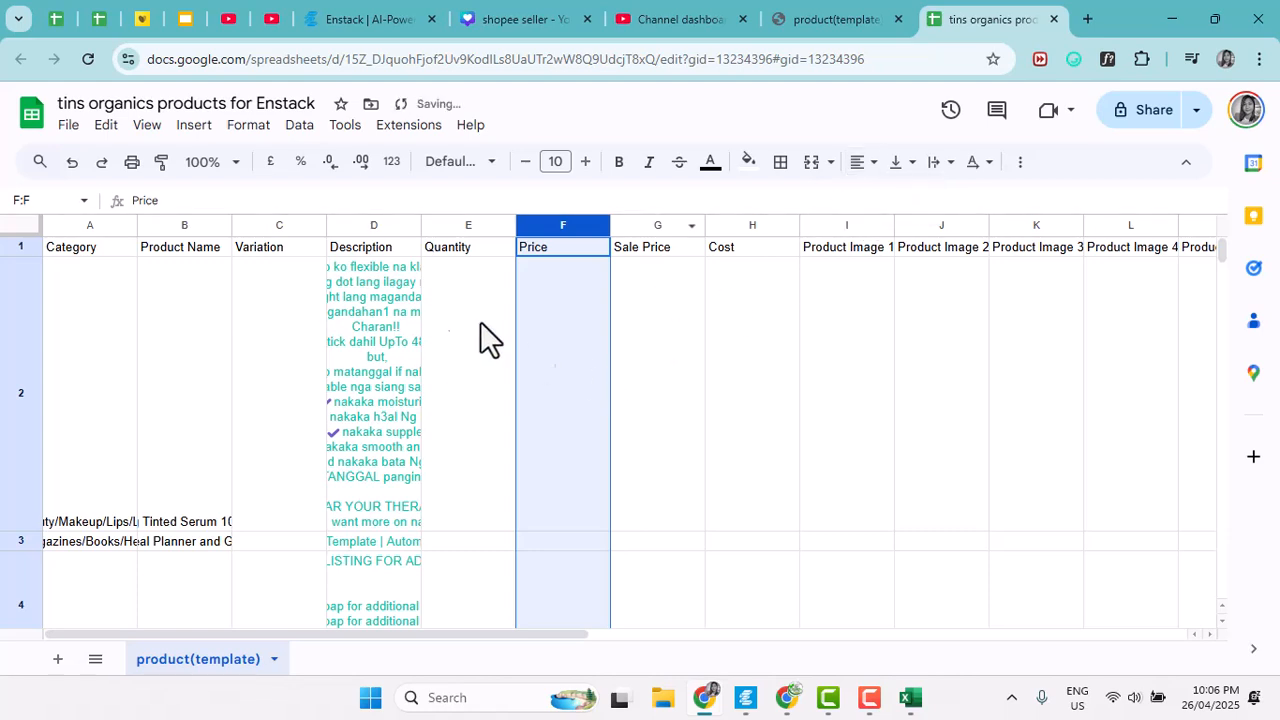
- Align the Description column D to the left and look over the pasted descriptions
left_click(360, 225)
left_click(862, 162)
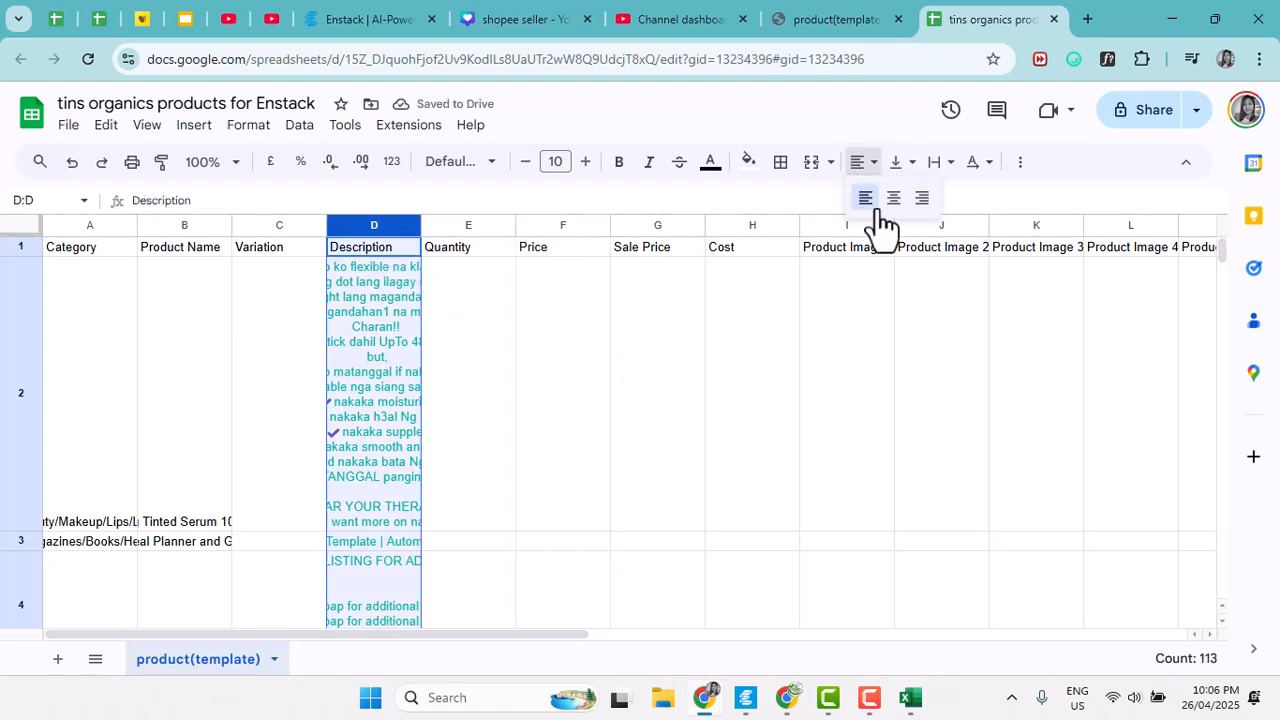
left_click(866, 199)
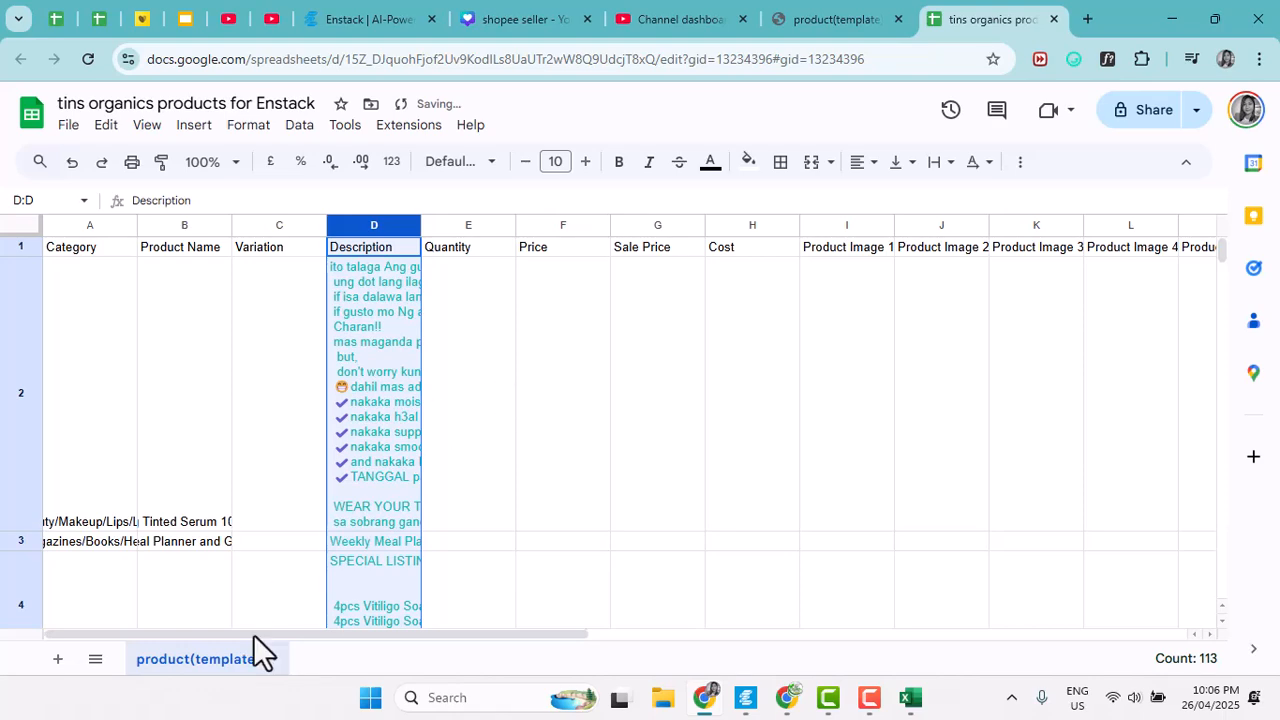
scroll(305, 568, "down", 5)
scroll(372, 580, "up", 5)
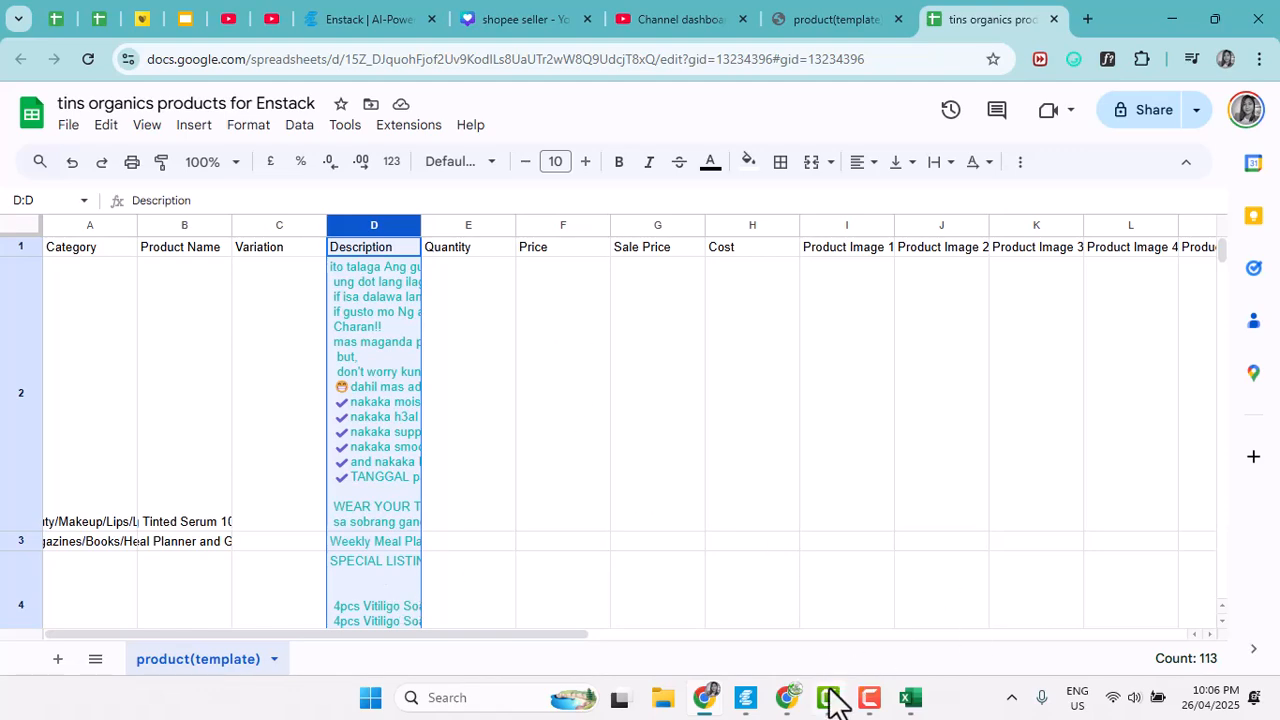
- Look through the DTS, sales and basic info workbooks in Excel and Shopee's Mass Update page, and return to the Google Sheets template
mouse_move(908, 697)
left_click(1074, 608)
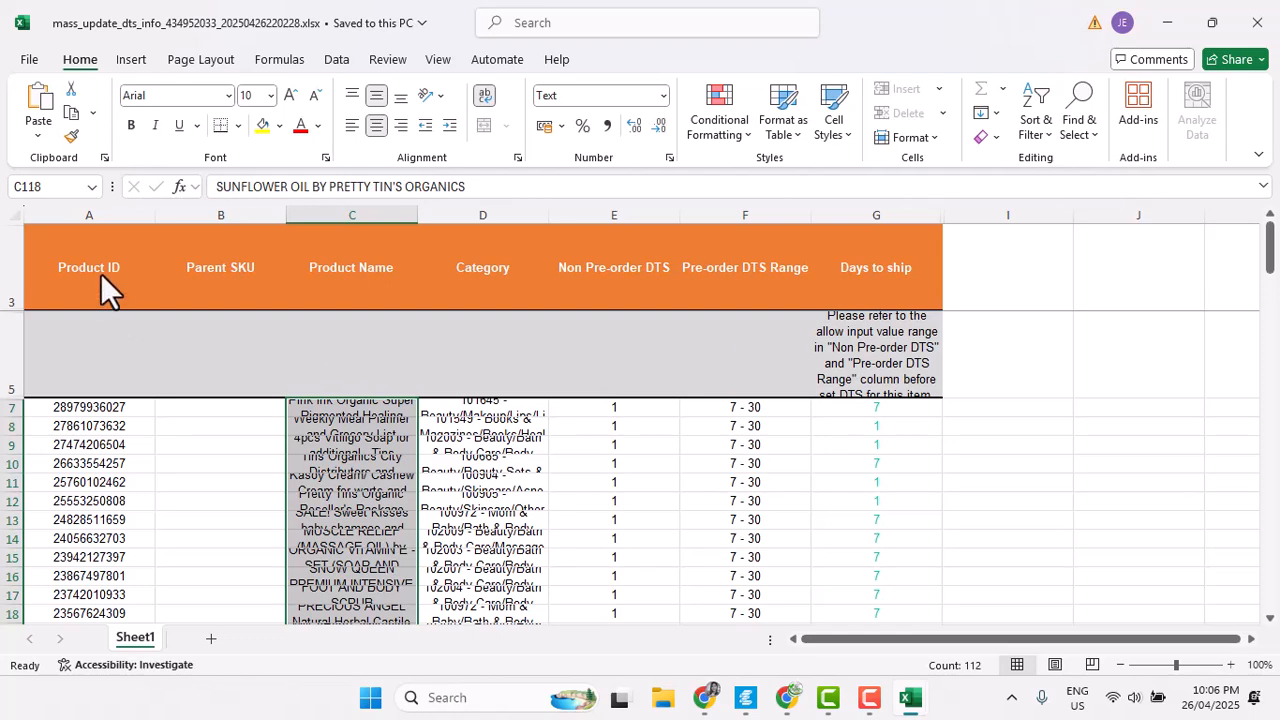
mouse_move(905, 700)
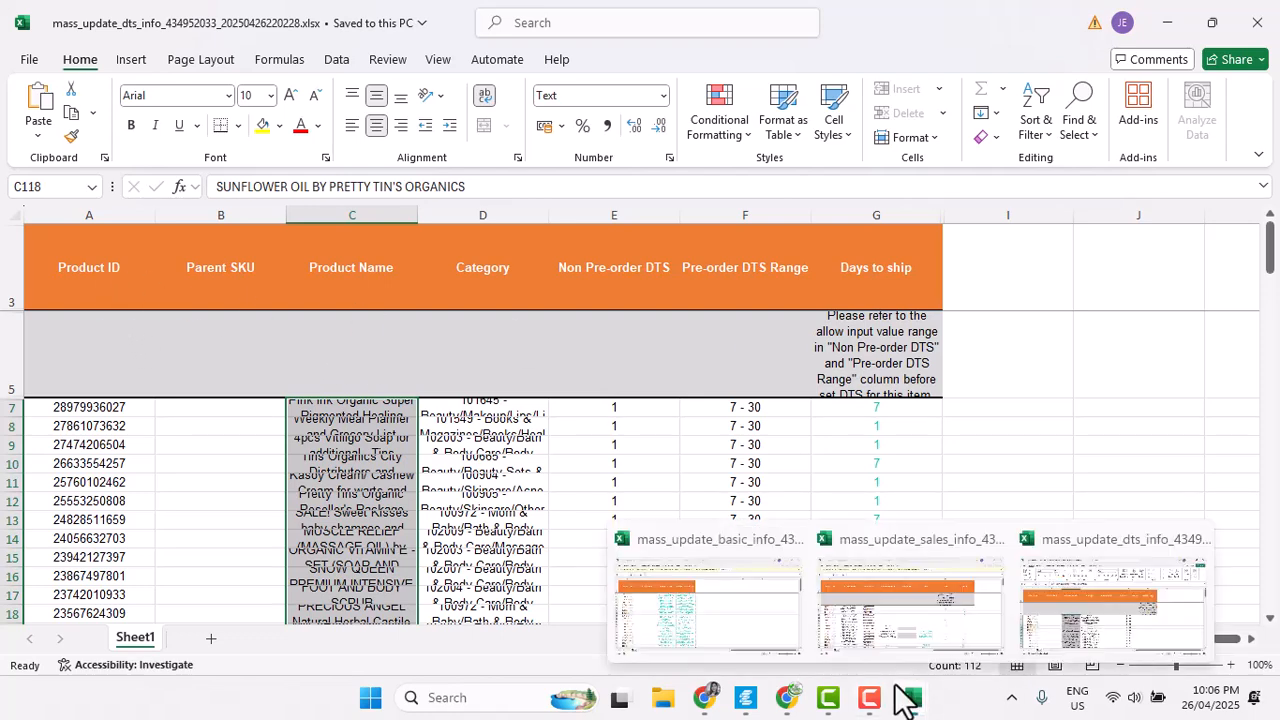
left_click(886, 601)
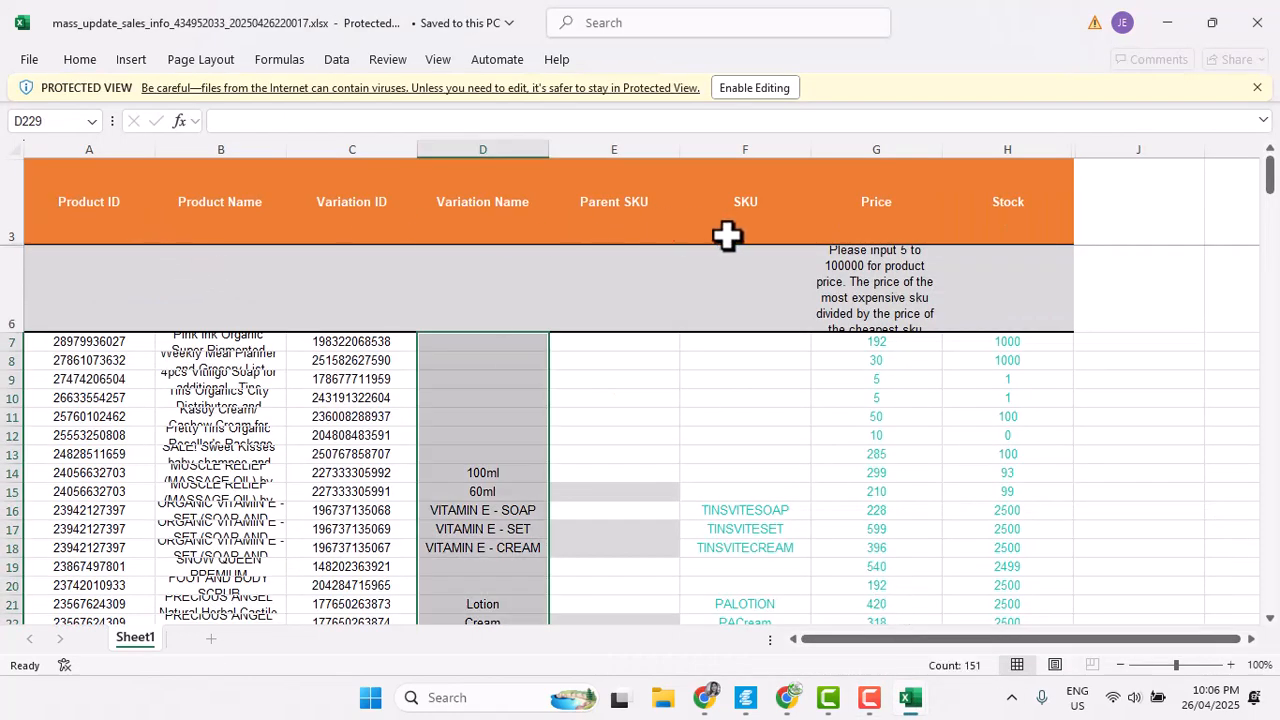
mouse_move(910, 705)
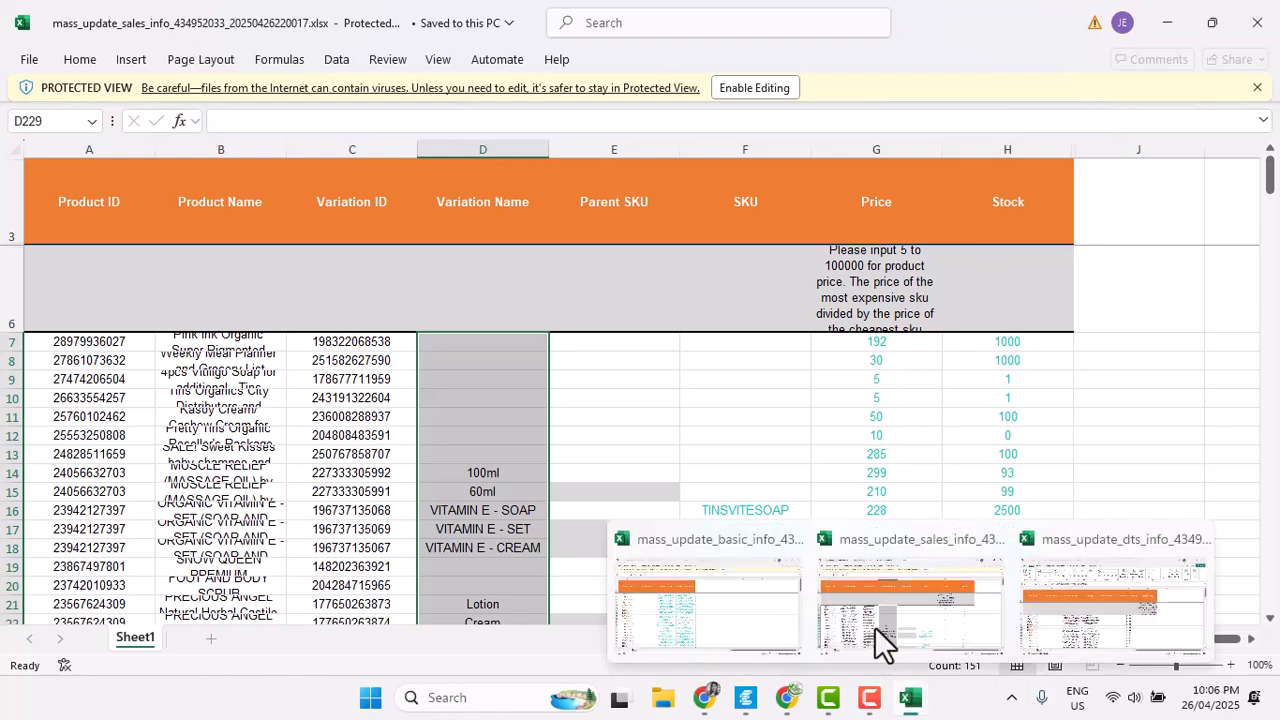
left_click(720, 595)
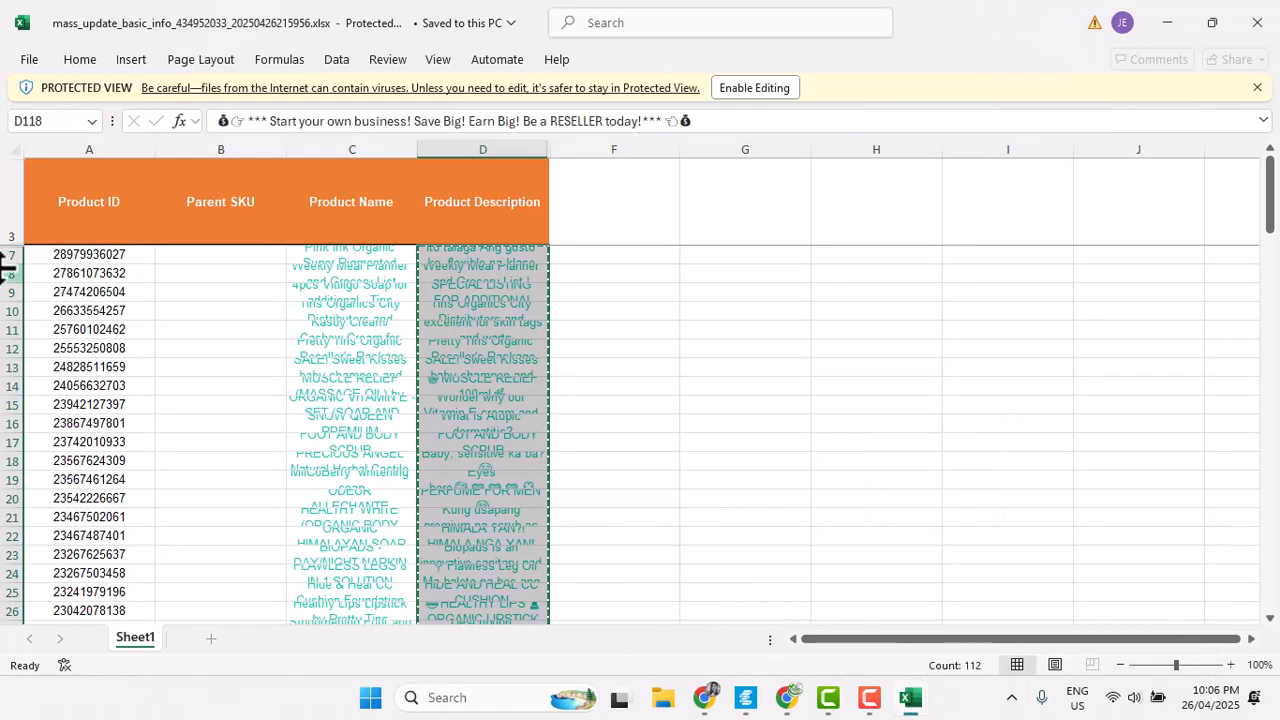
mouse_move(870, 705)
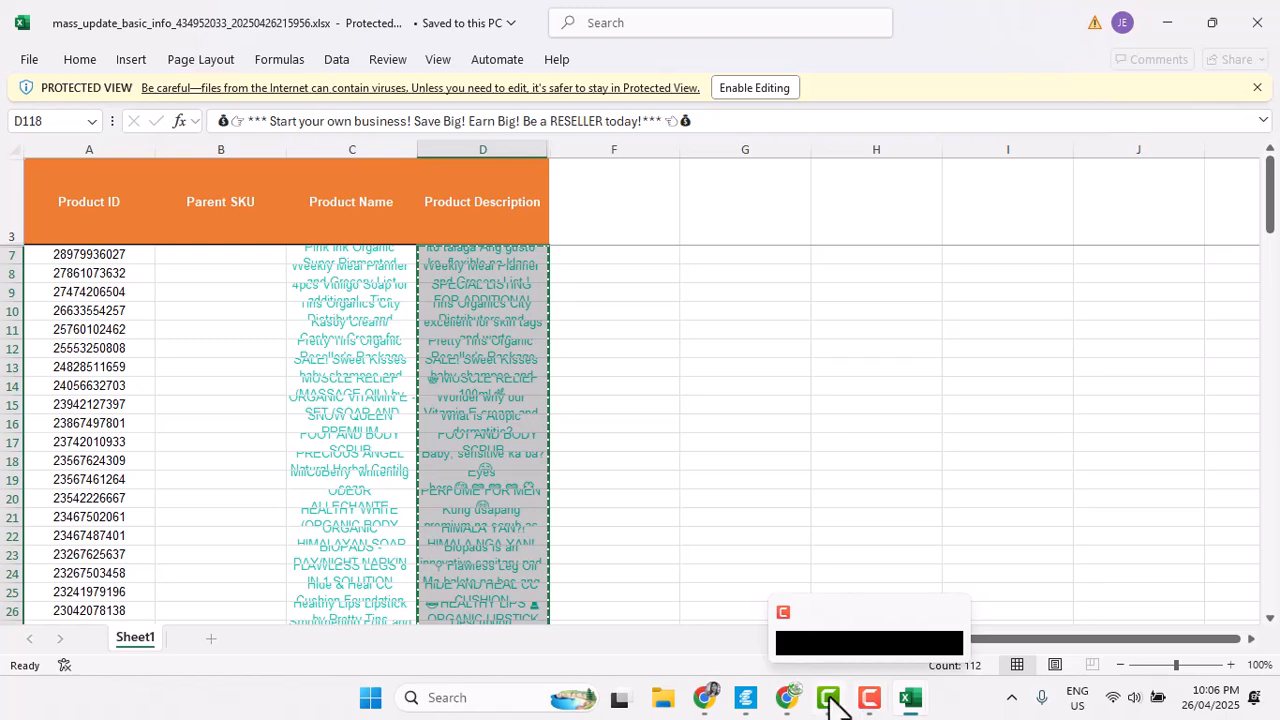
mouse_move(786, 705)
left_click(788, 600)
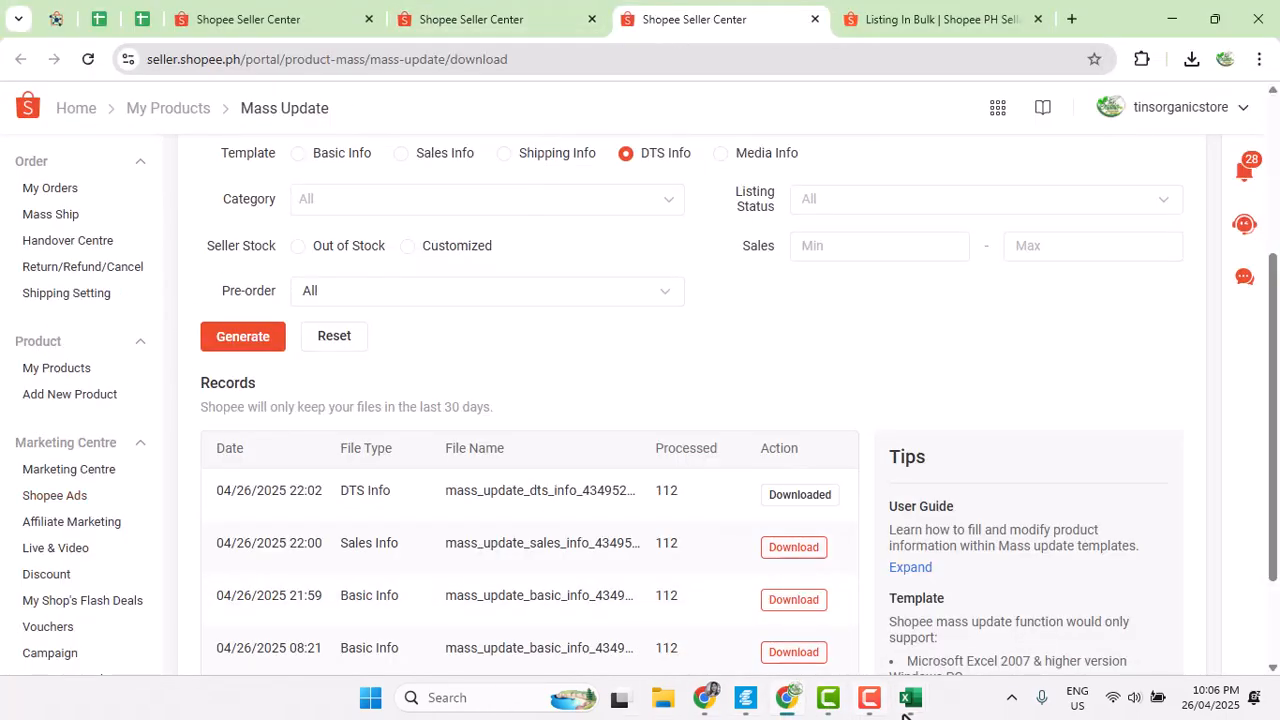
mouse_move(705, 698)
left_click(720, 600)
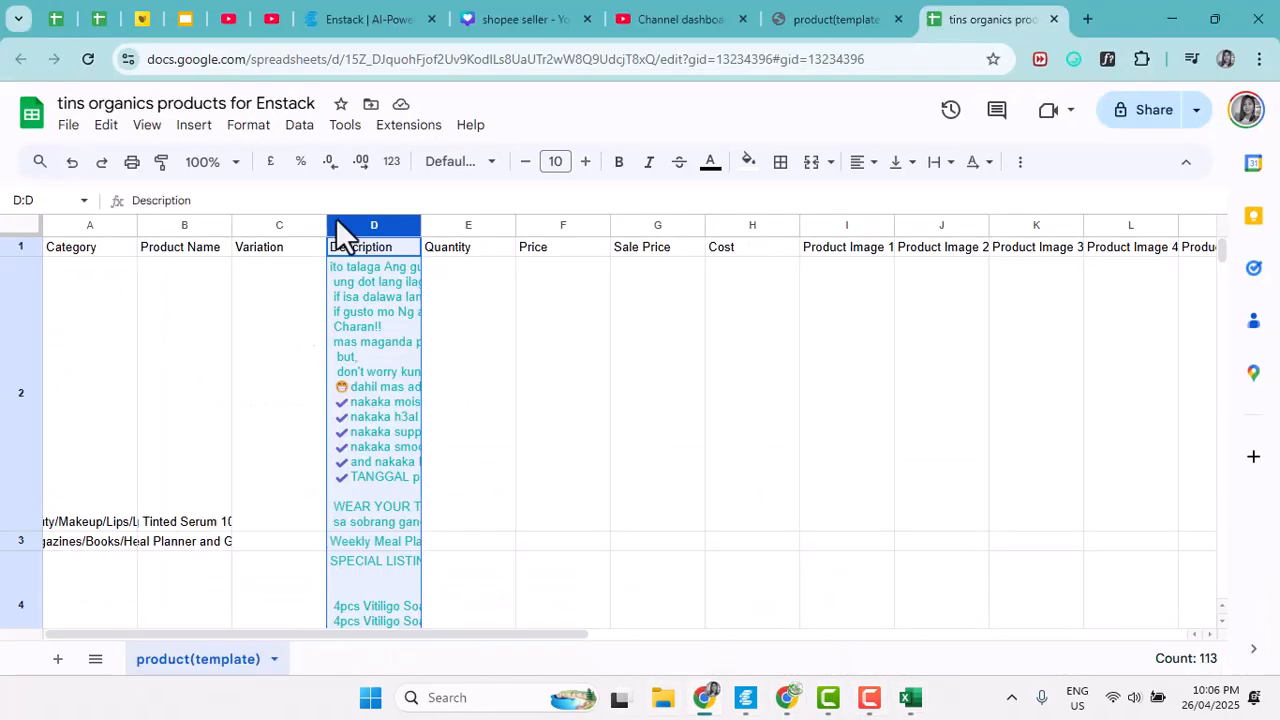
- Enter 800 as the Quantity in E2 and copy it to E3
left_click(510, 375)
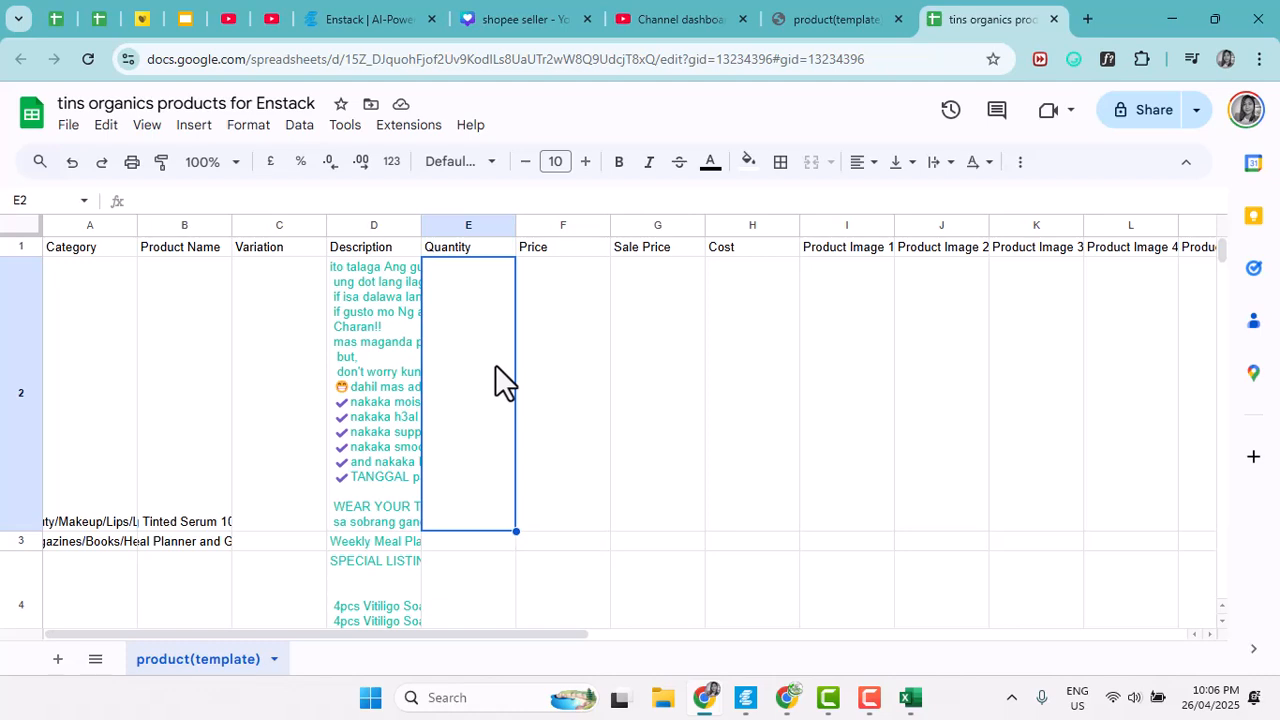
type("800")
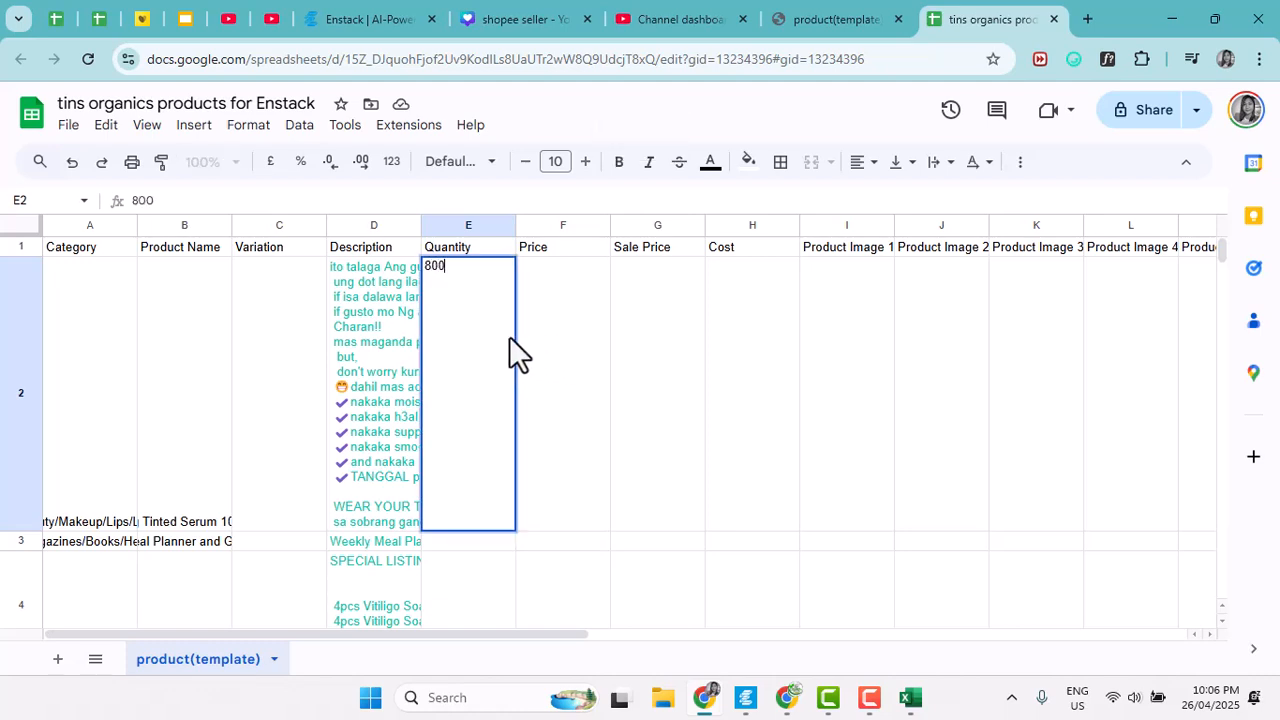
key("Tab")
left_click(476, 328)
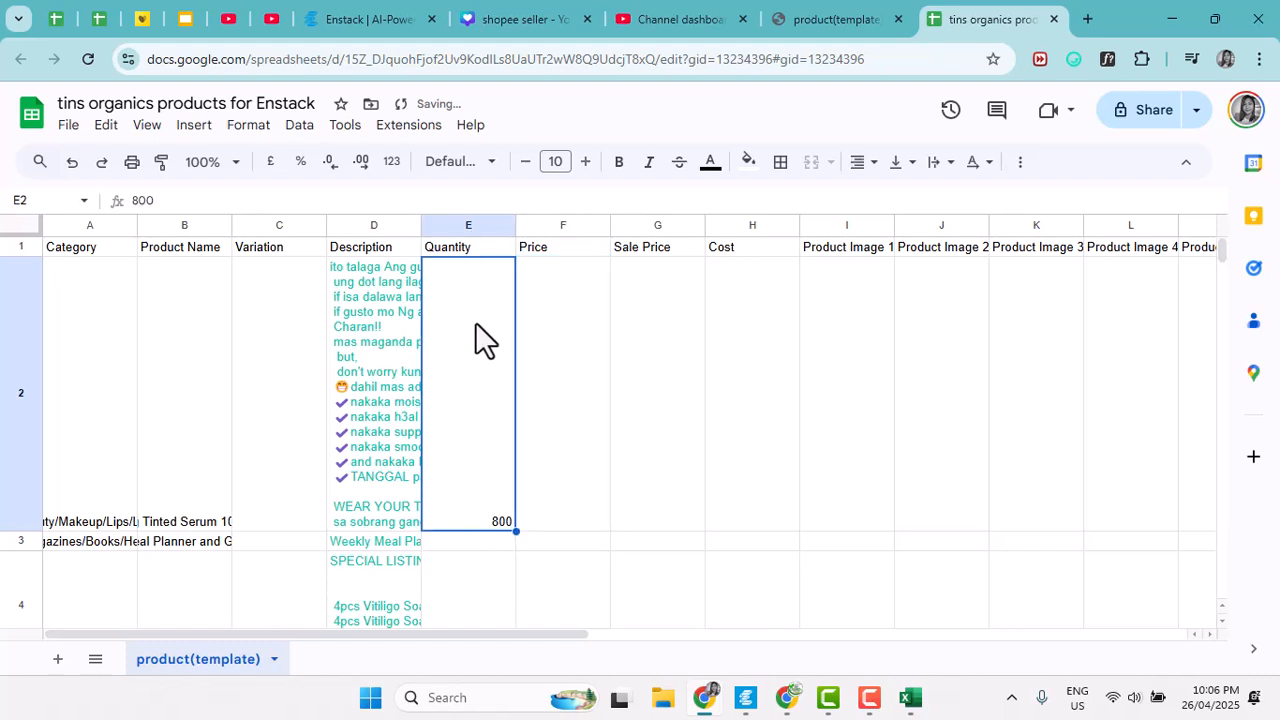
key("ctrl+c")
left_click(470, 541)
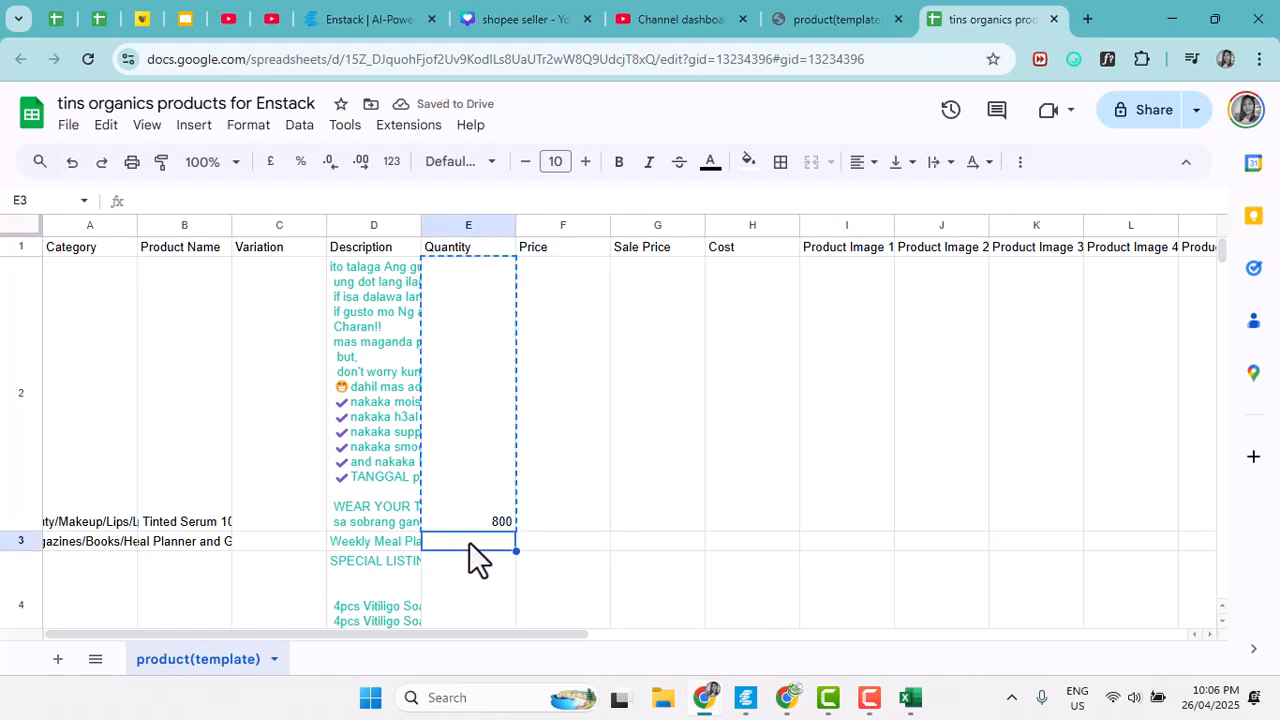
key("ctrl+v")
- Copy the 800 quantities in E2:E3 and paste them over the Quantity range E2:E113
left_click_drag(482, 460, 514, 577)
left_click(539, 537)
left_click_drag(478, 518, 481, 546)
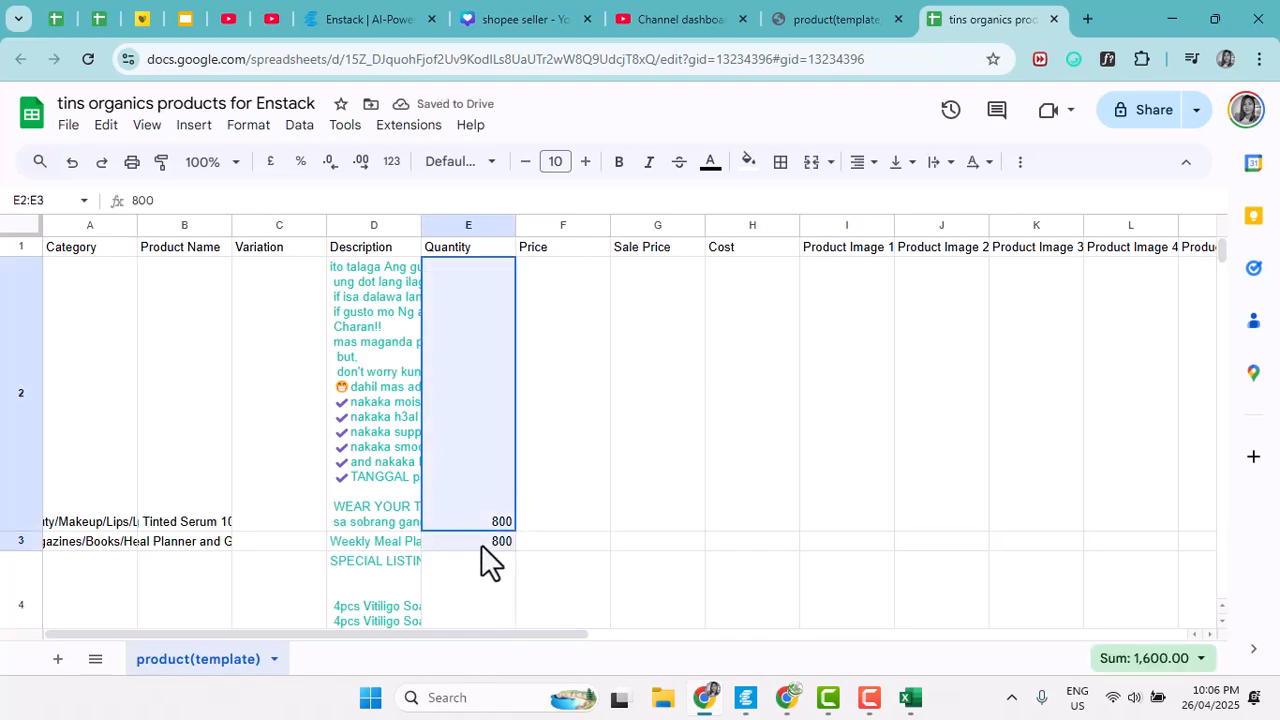
key("ctrl+c")
scroll(497, 583, "down", 15)
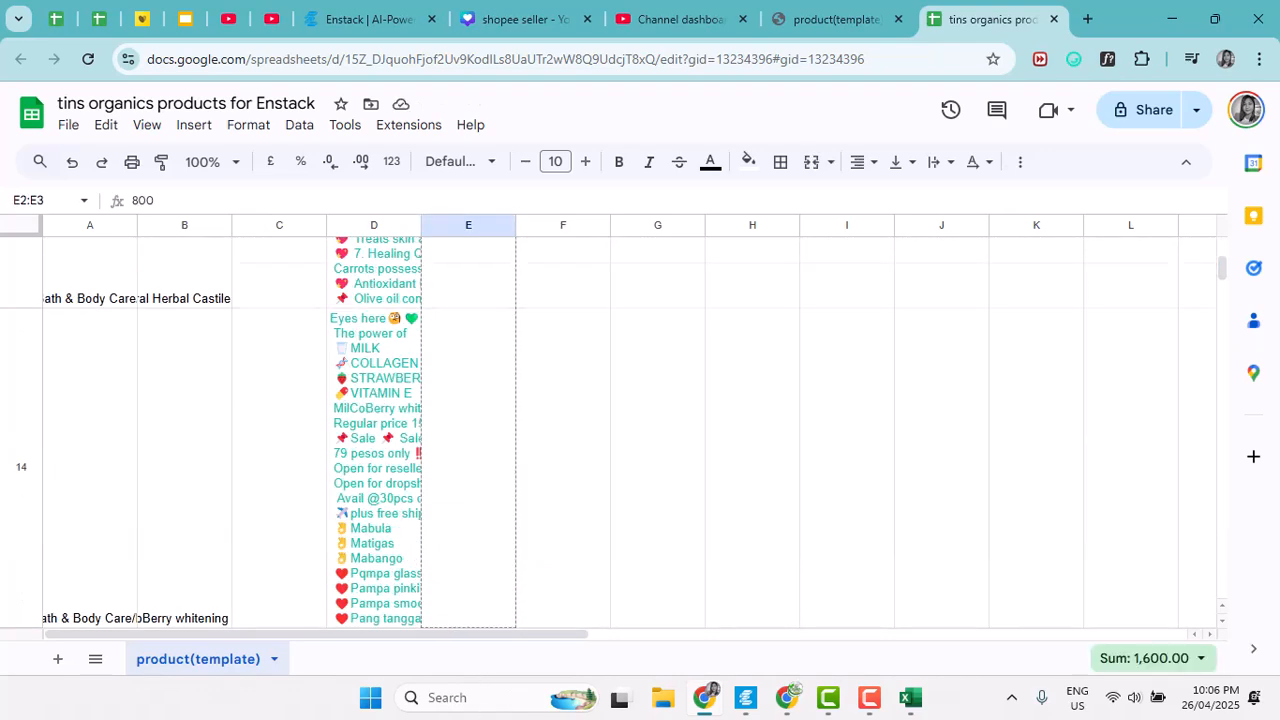
scroll(498, 609, "down", 15)
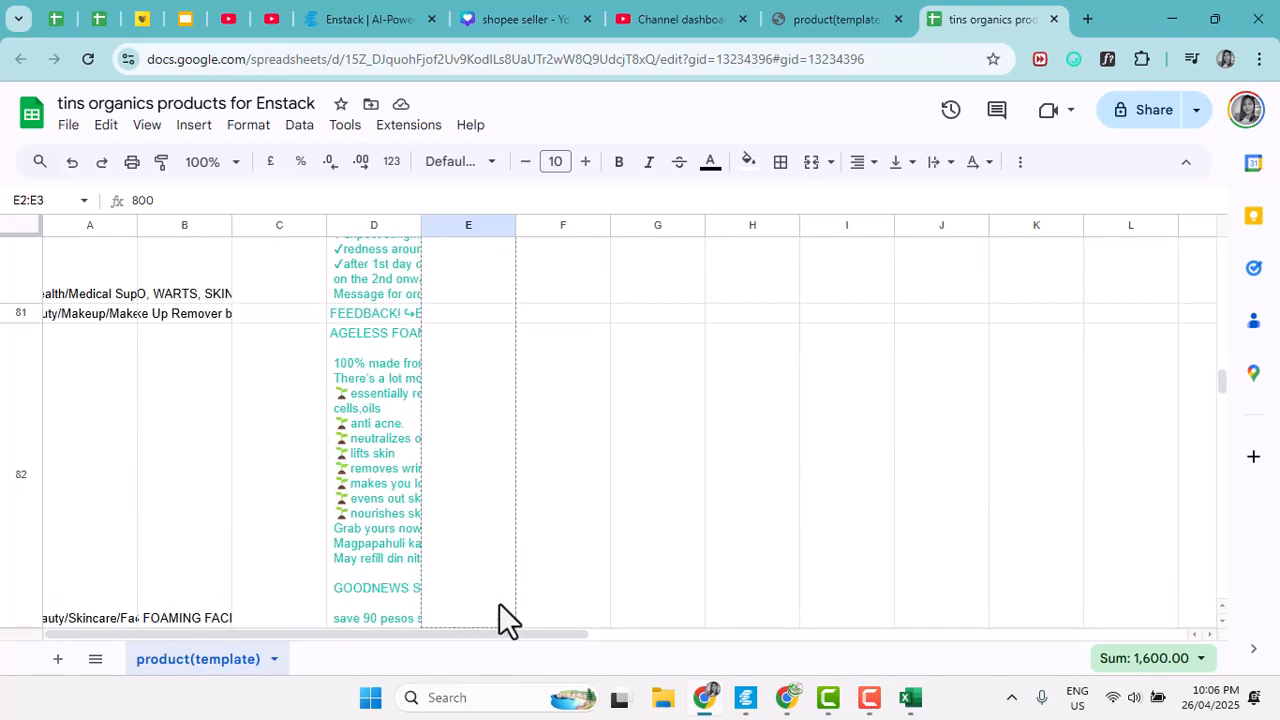
scroll(507, 635, "down", 10)
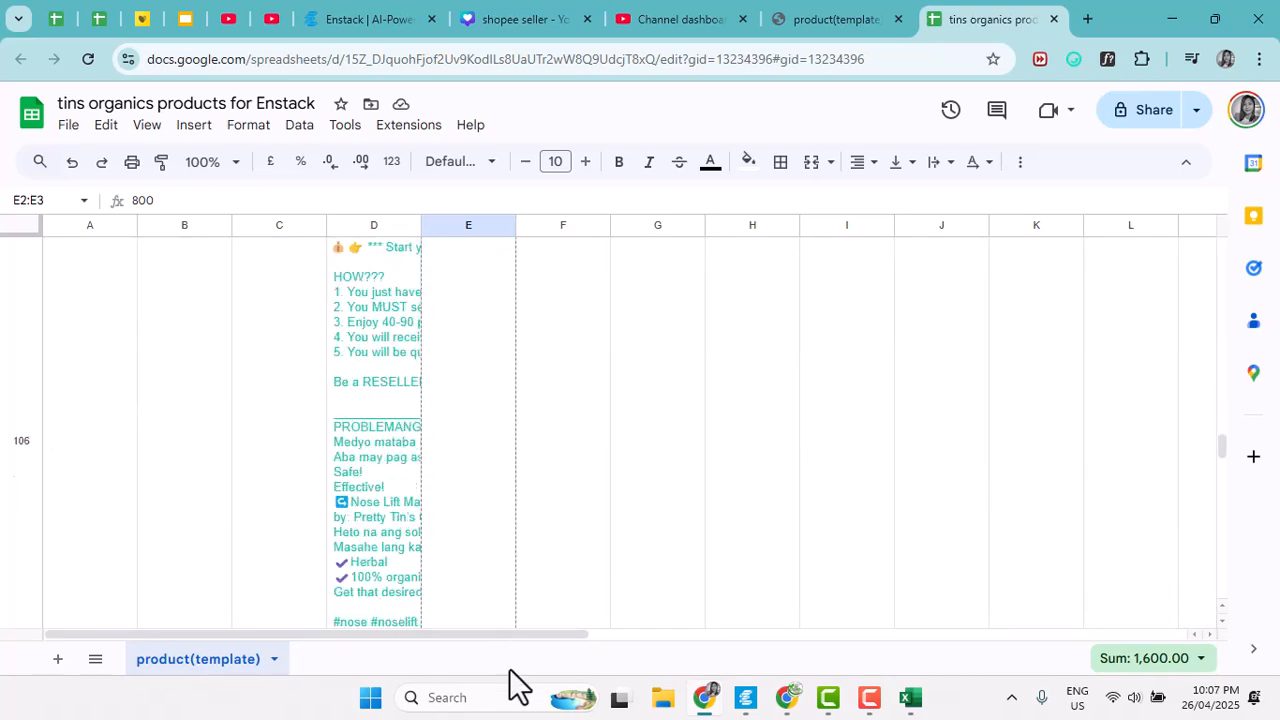
left_click(499, 417, "shift")
key("ctrl+v")
left_click_drag(1218, 484, 663, 208)
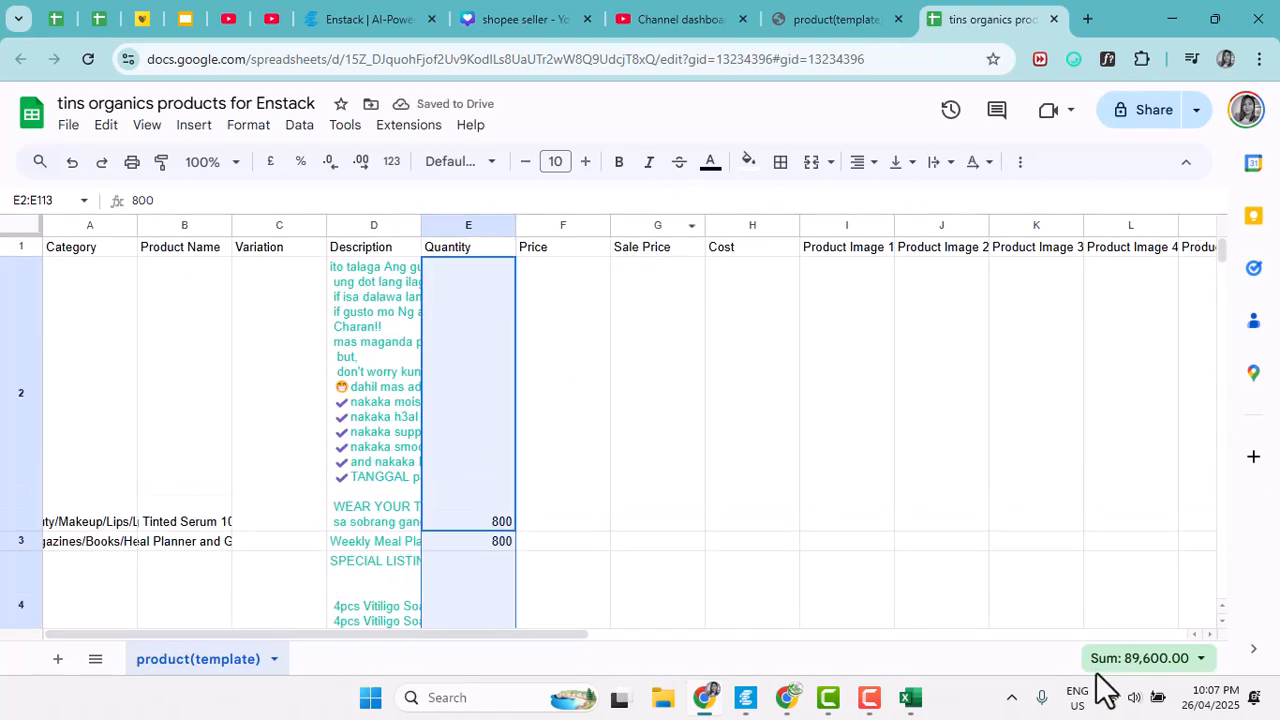
- Copy the Price values in G7:G229 of the Shopee sales info workbook in Excel
key("Right")
left_click(912, 699)
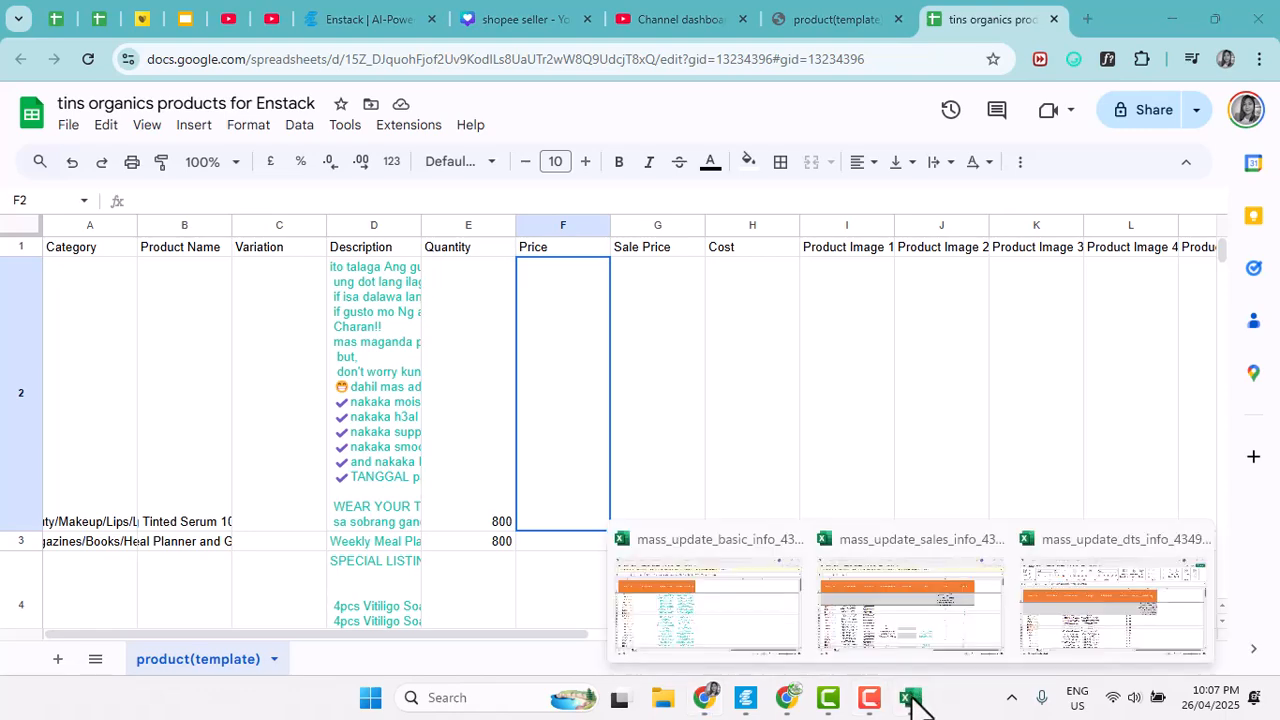
left_click(1091, 545)
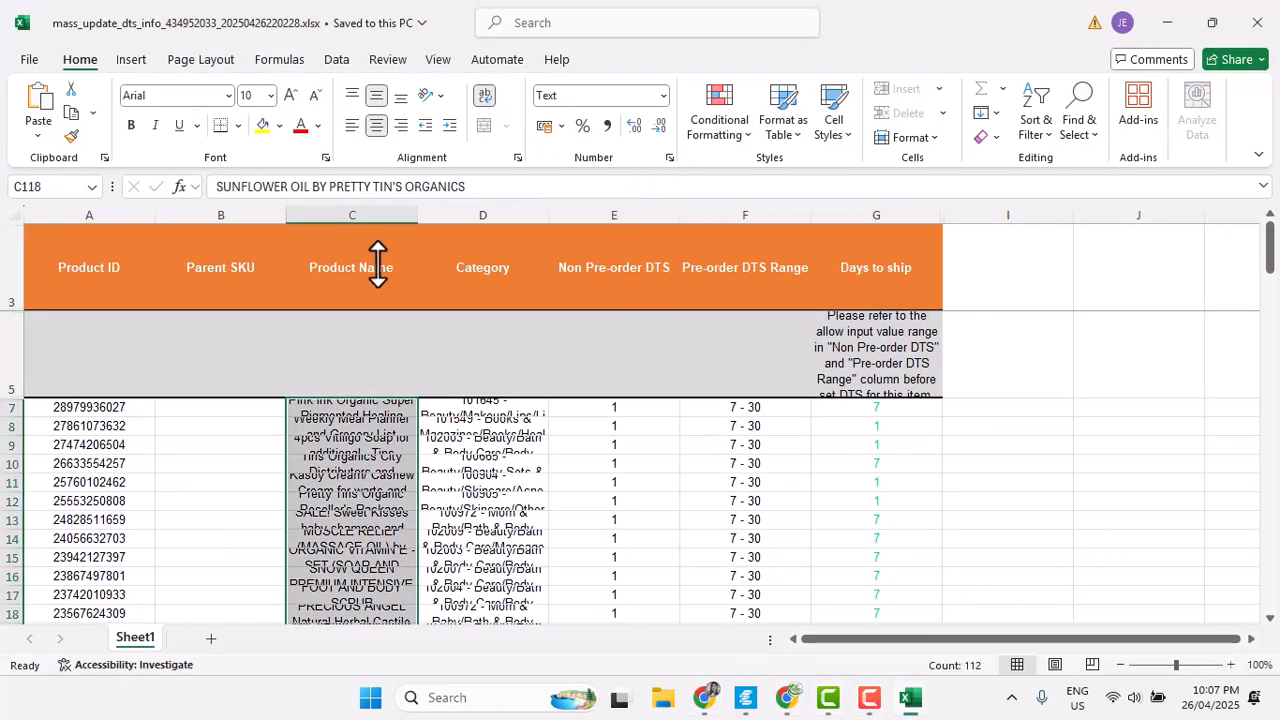
left_click(910, 700)
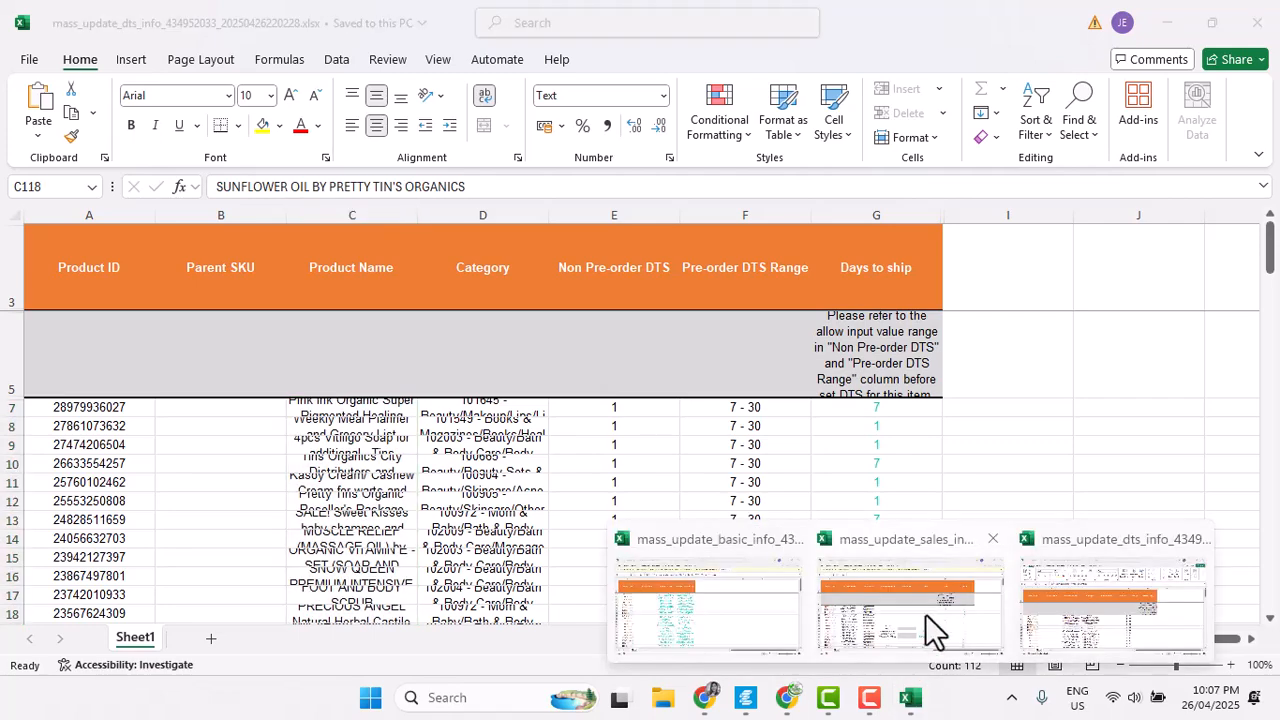
left_click(913, 585)
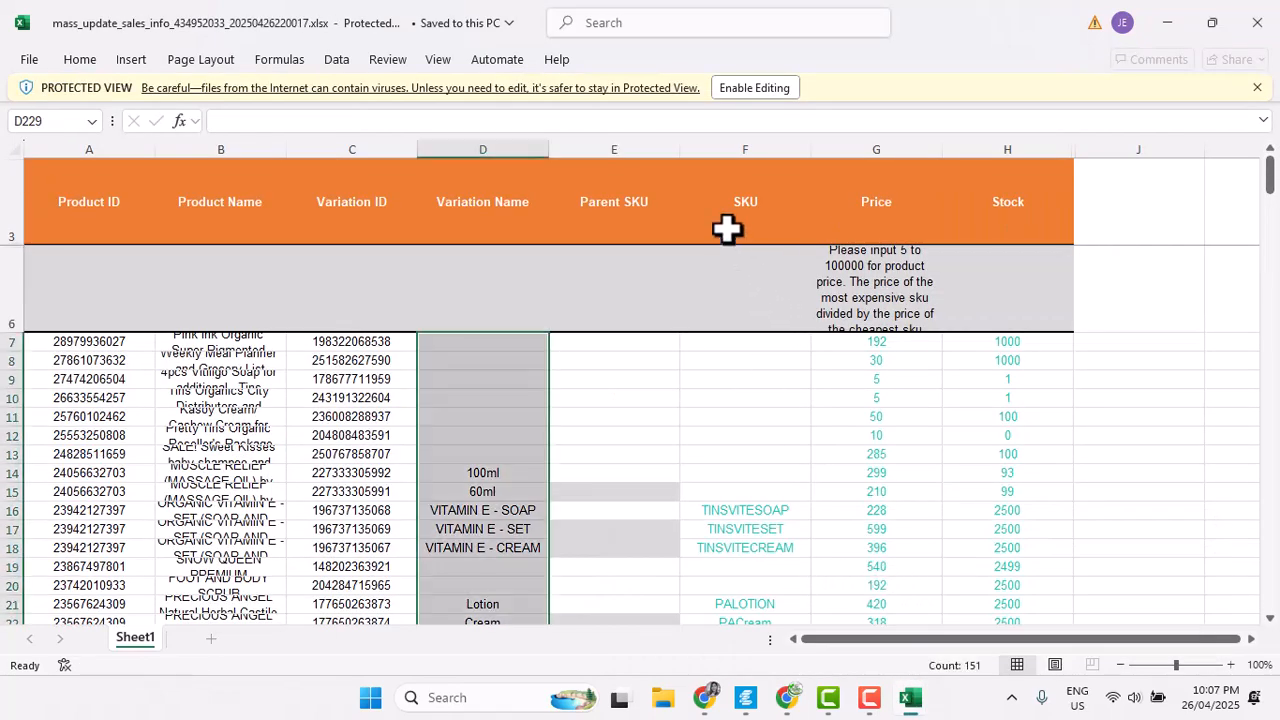
scroll(886, 437, "down", 20)
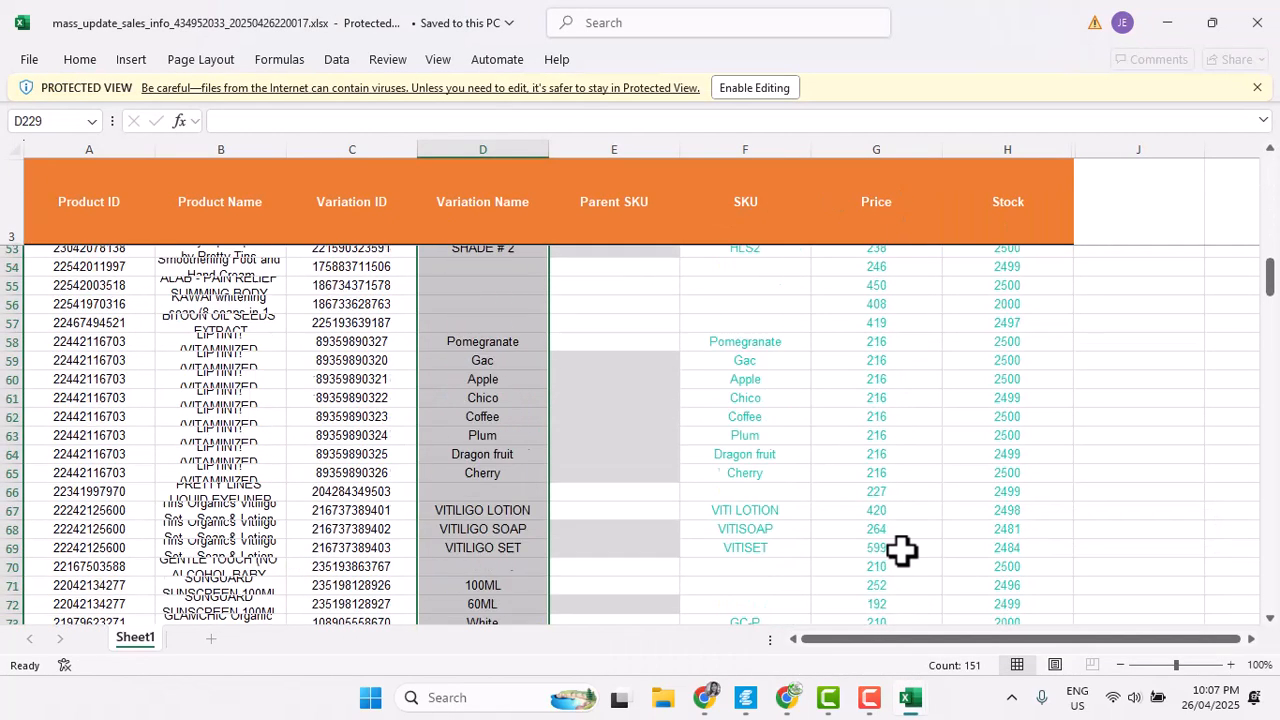
scroll(897, 550, "down", 20)
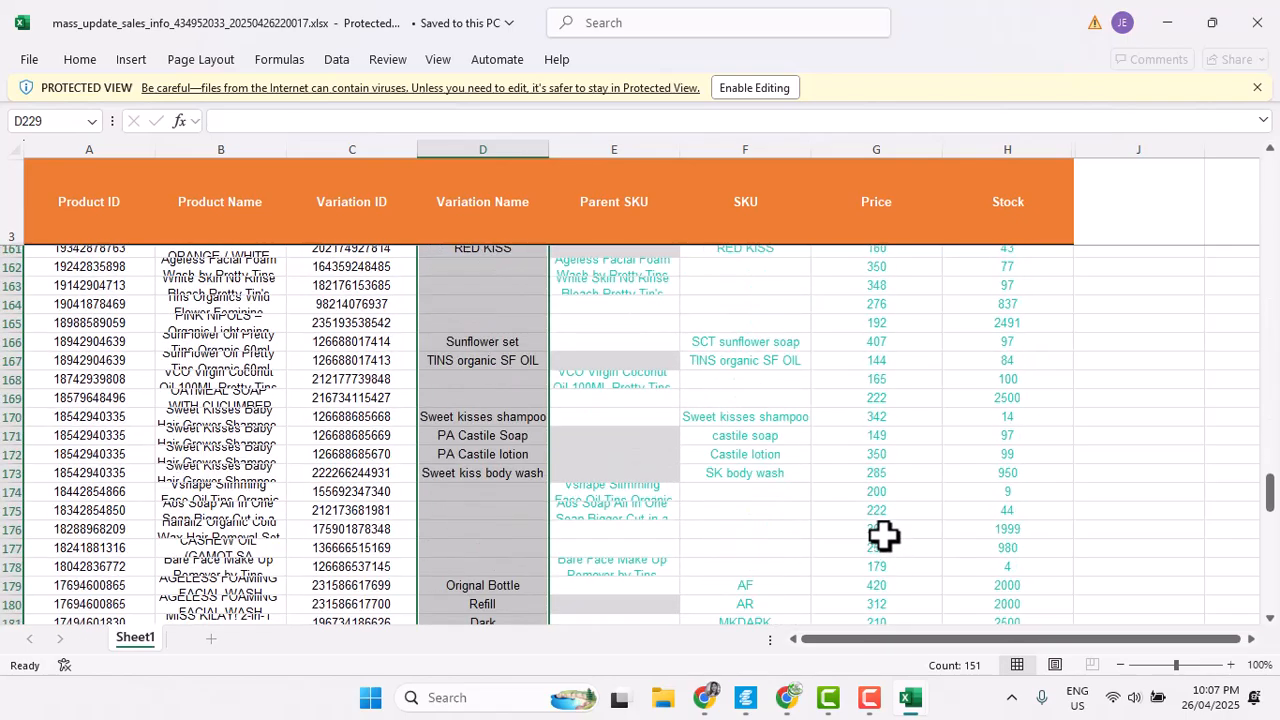
scroll(883, 537, "down", 17)
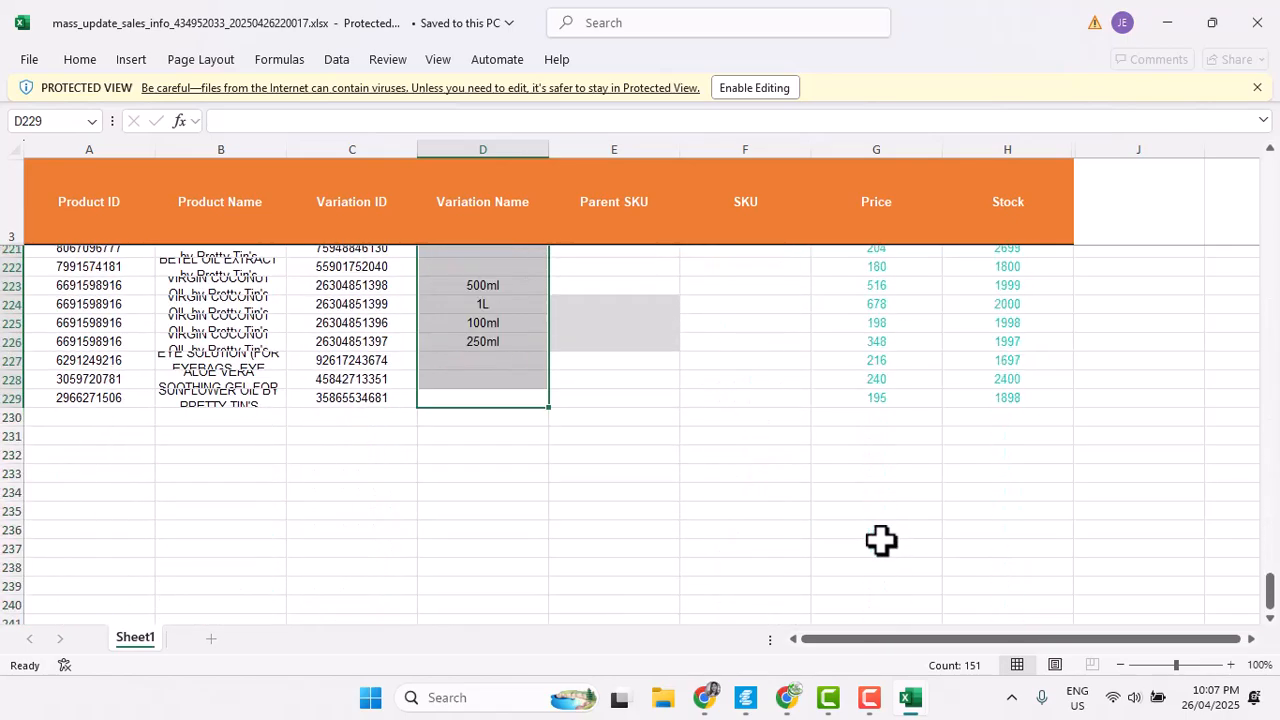
left_click_drag(900, 398, 881, 341)
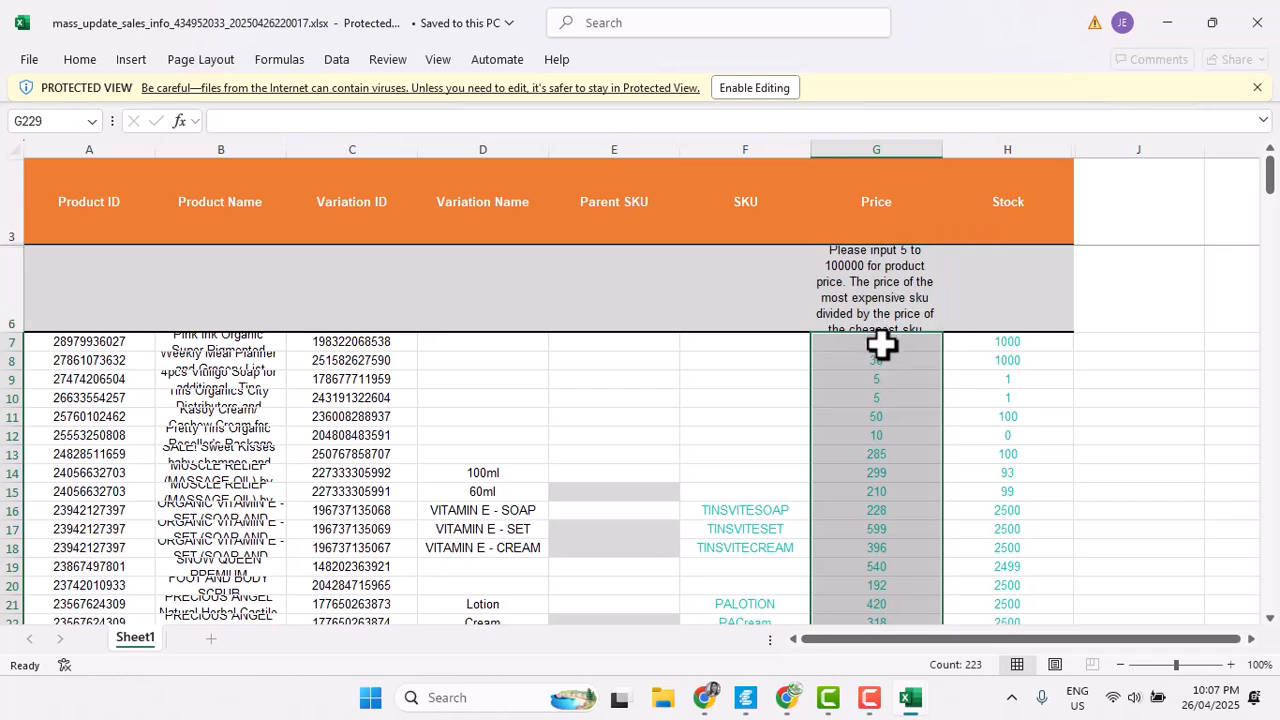
key("ctrl+c")
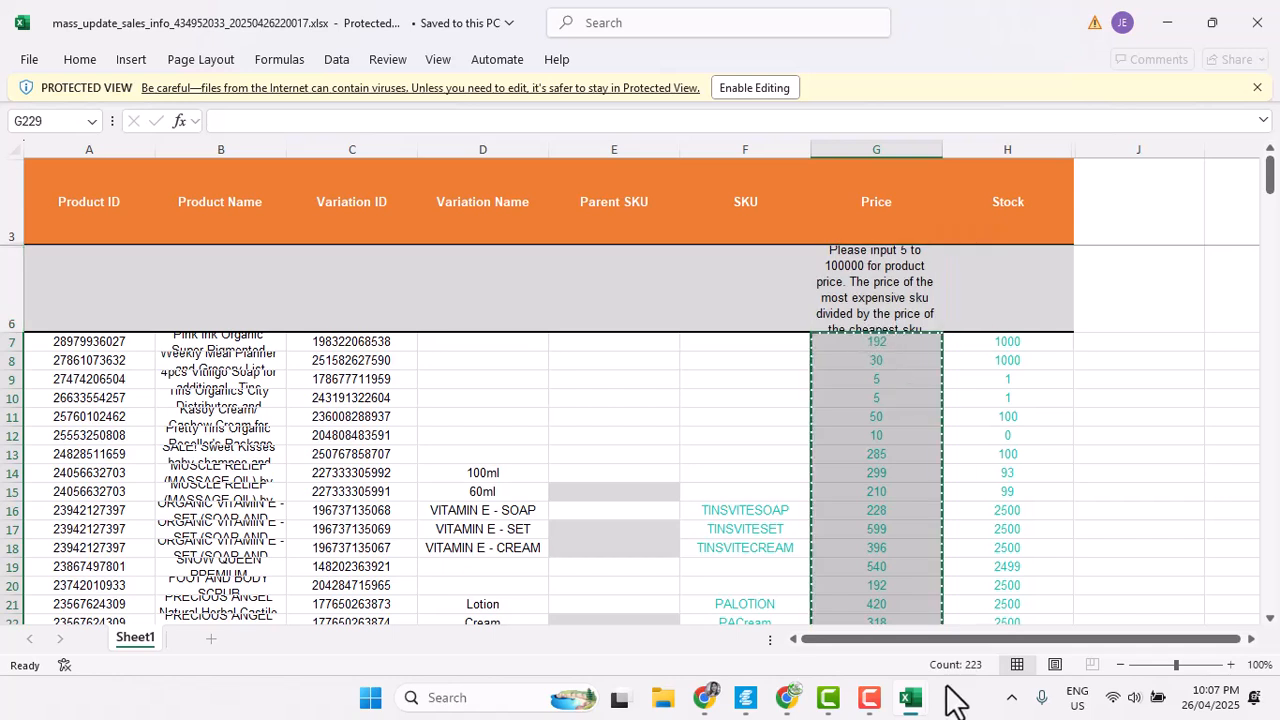
- Paste the copied prices as values only into the Google Sheets template's Price column, starting at F2
left_click(713, 697)
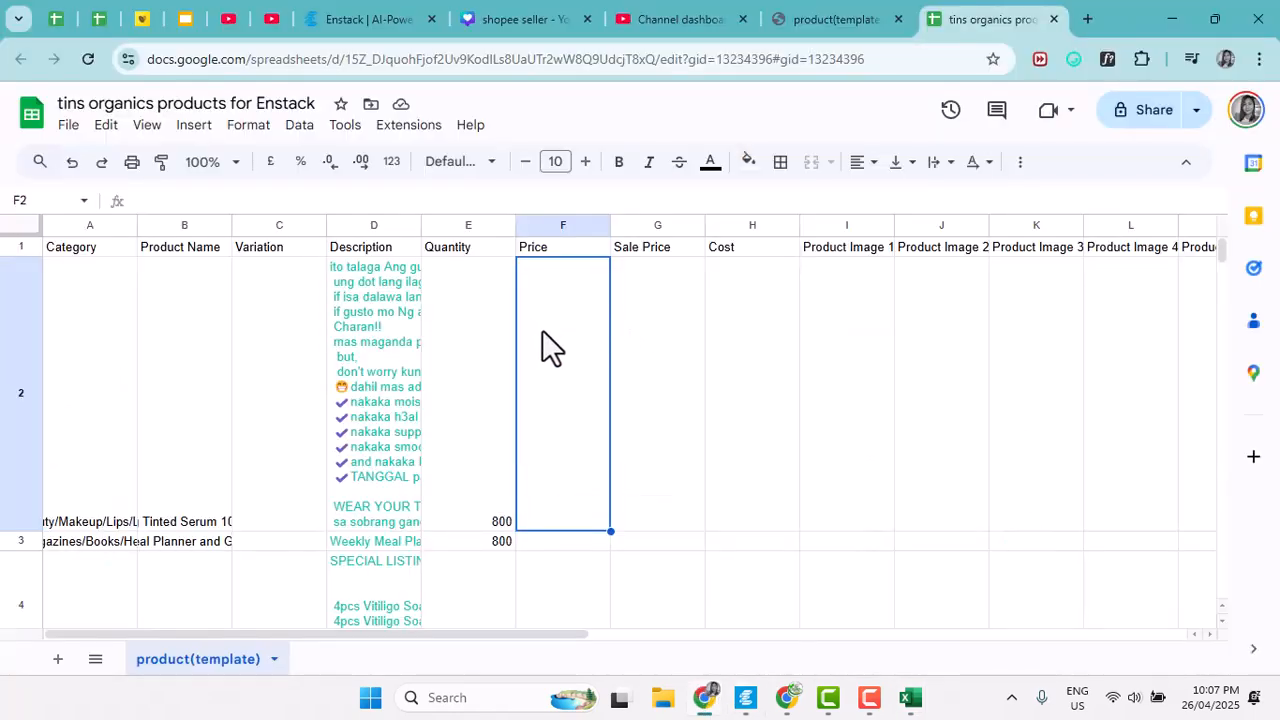
key("ctrl+v")
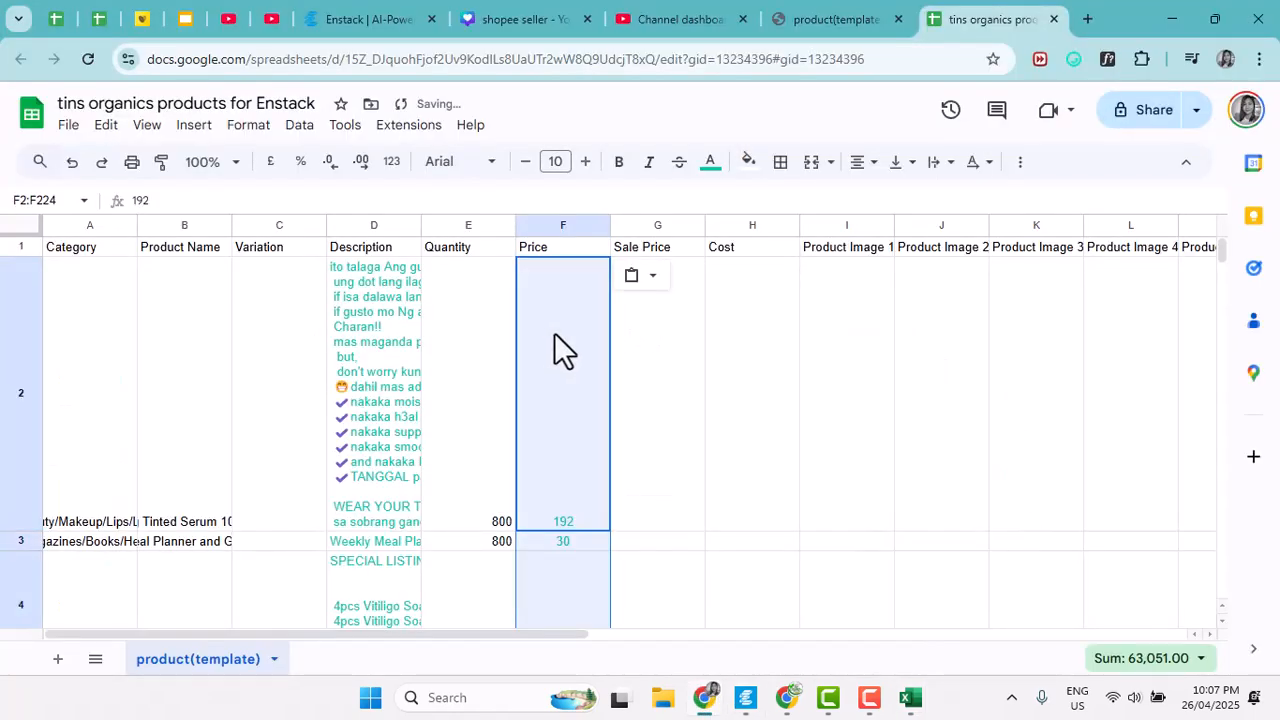
left_click(648, 276)
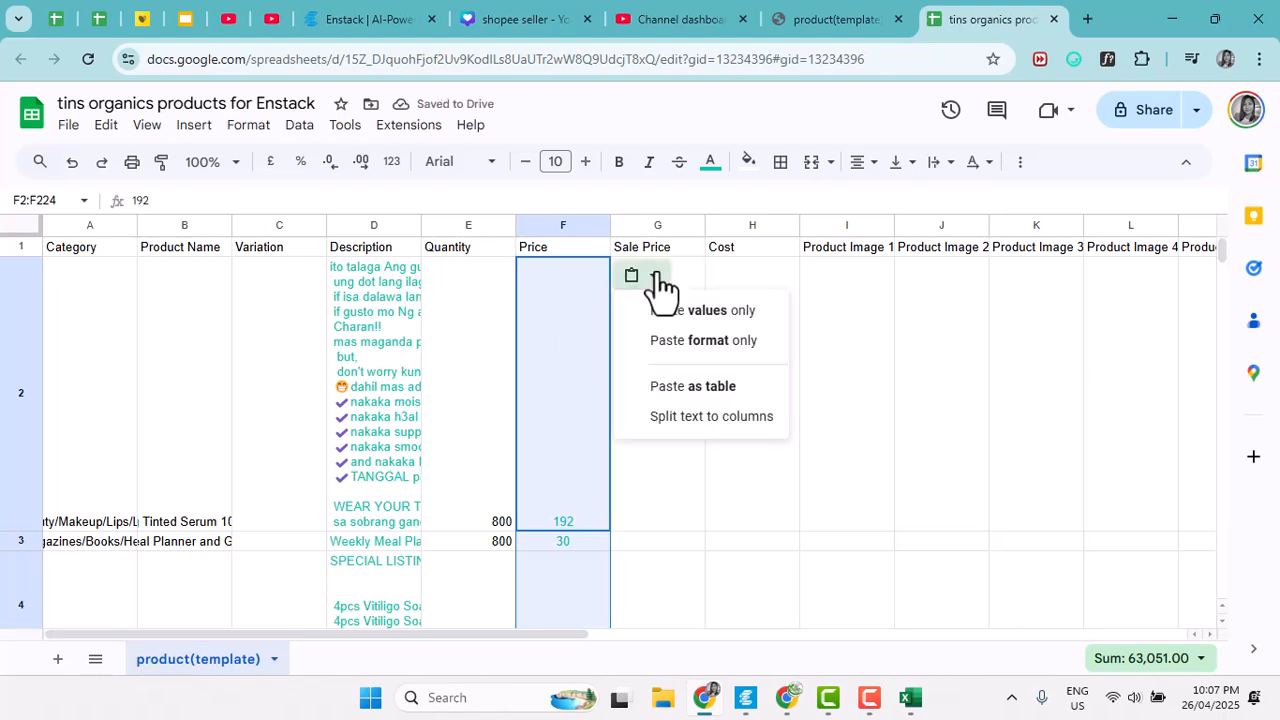
left_click(688, 310)
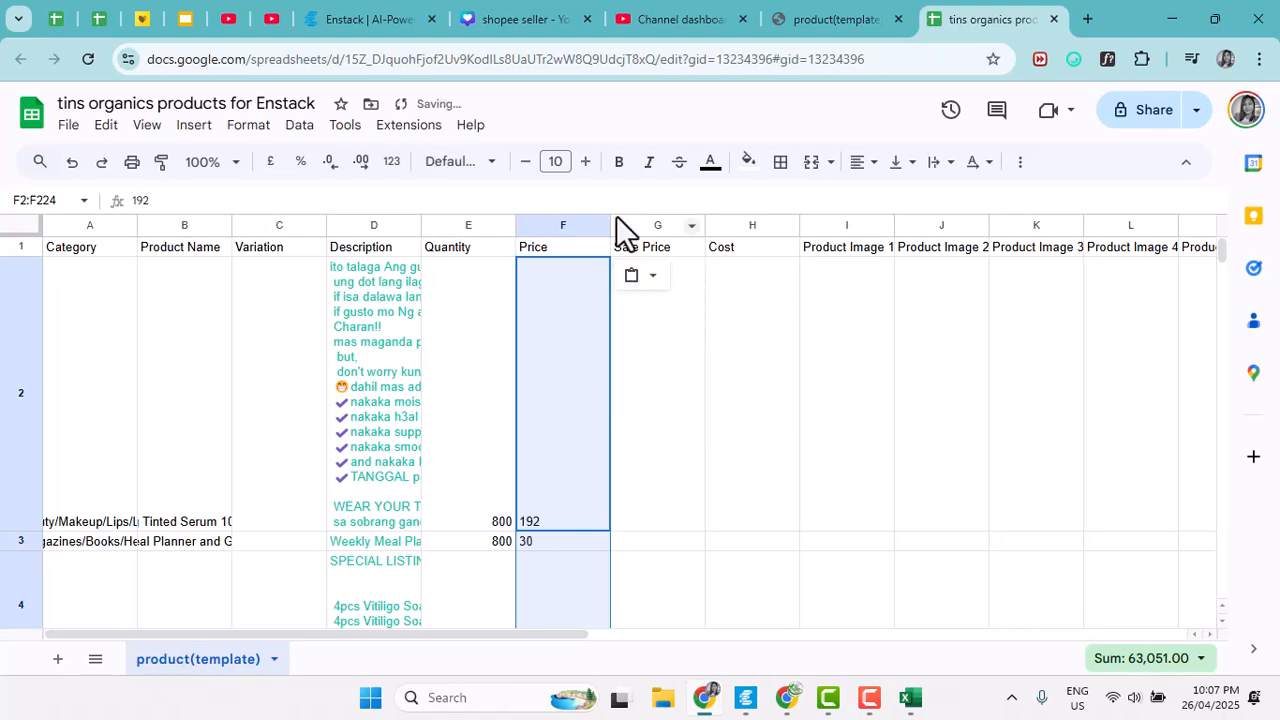
- Find the last product row and delete the surplus prices below it in F114:F237
scroll(596, 519, "down", 20)
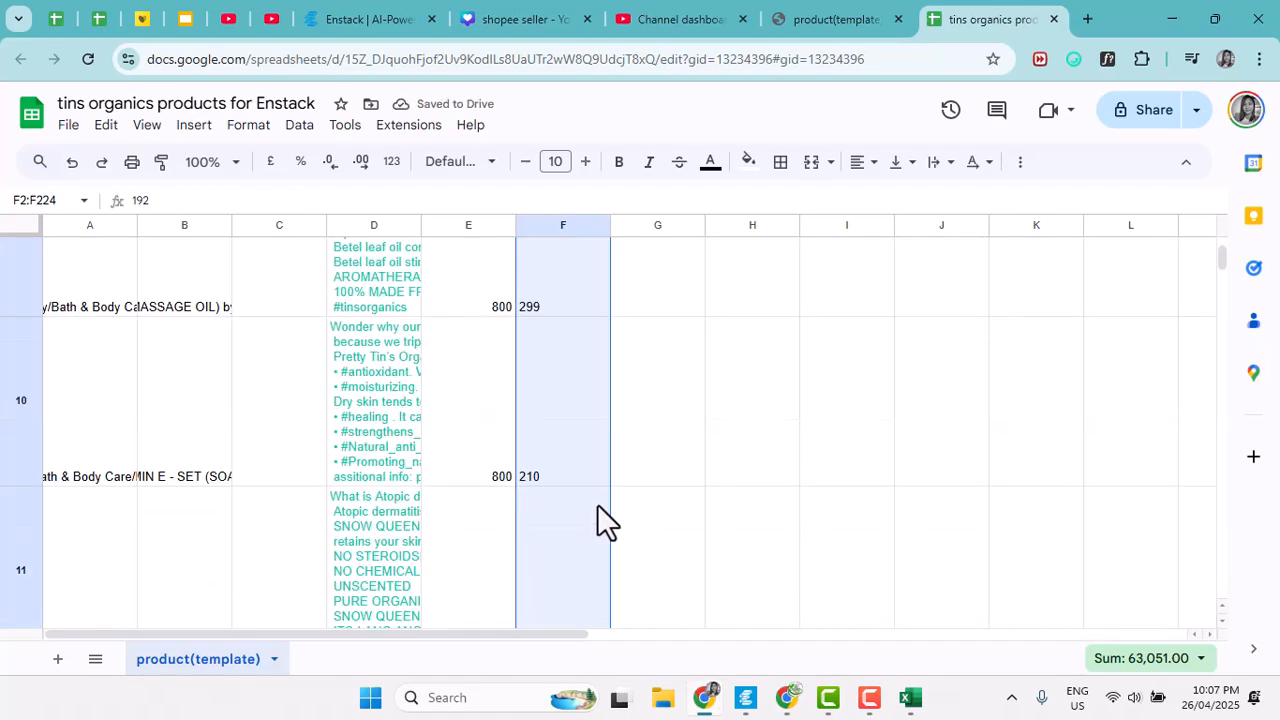
scroll(596, 519, "up", 2)
left_click_drag(1223, 262, 1202, 490)
scroll(821, 471, "up", 10)
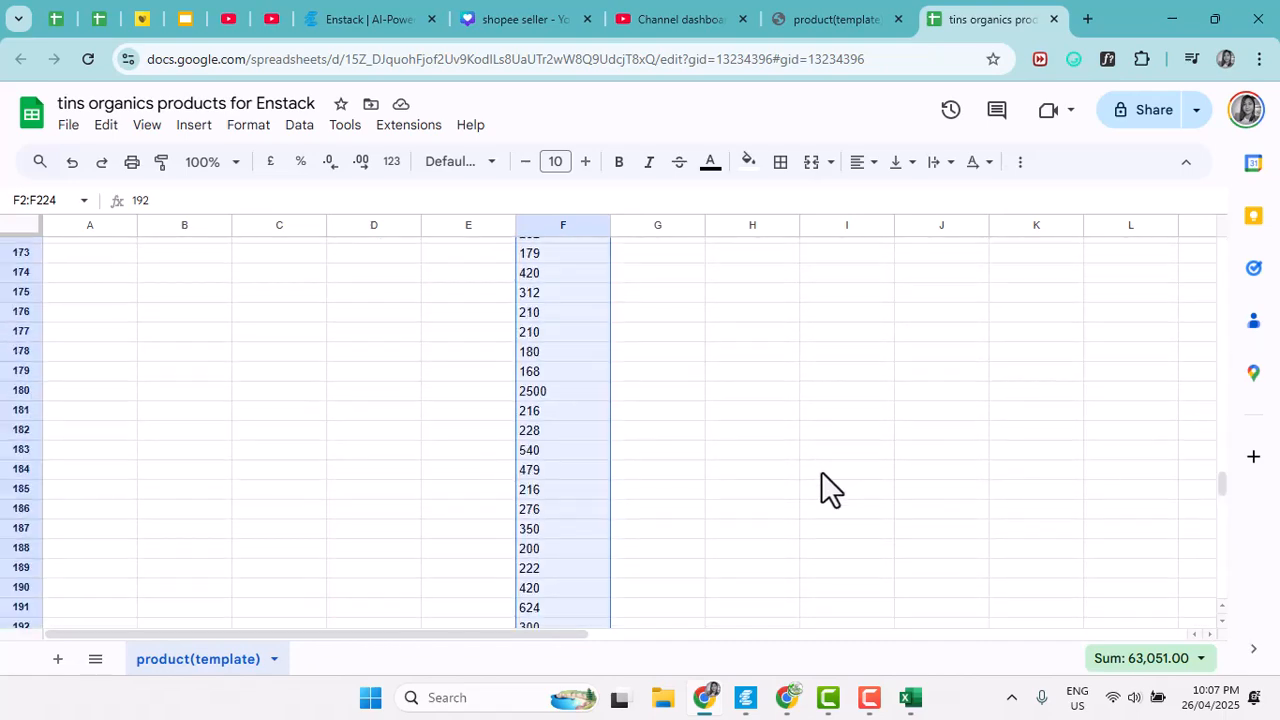
scroll(820, 465, "up", 5)
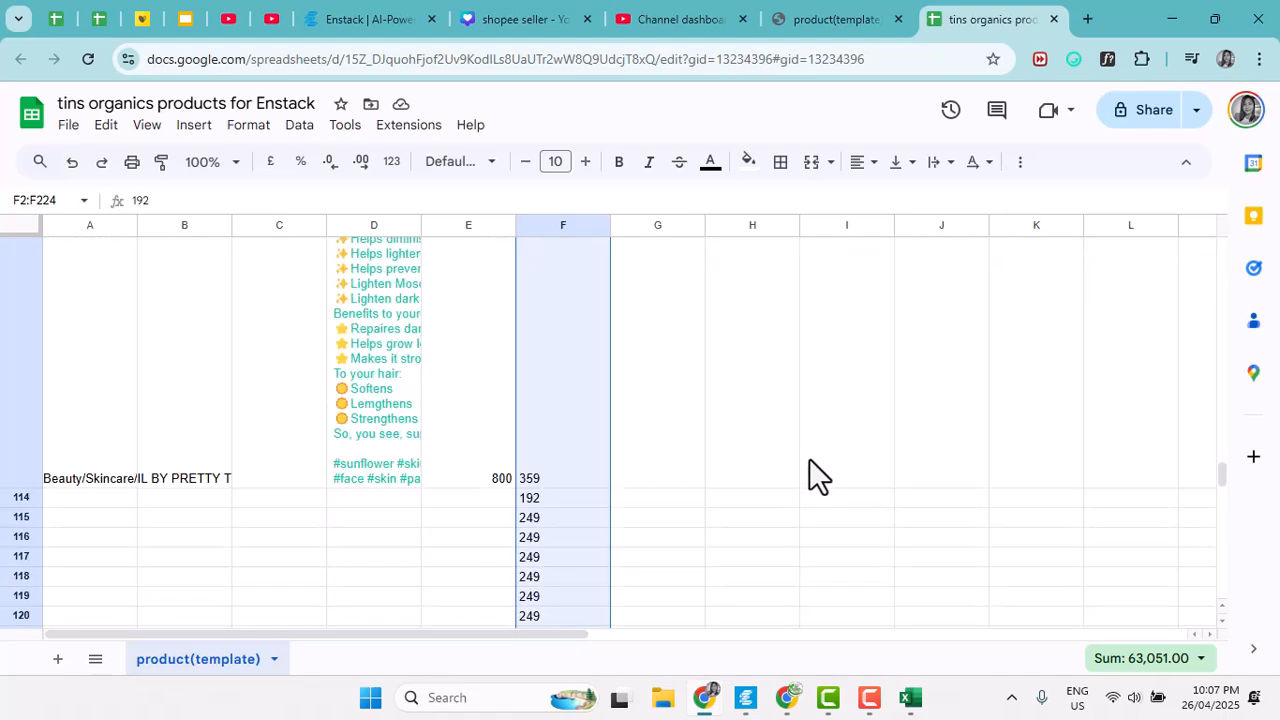
scroll(808, 459, "up", 5)
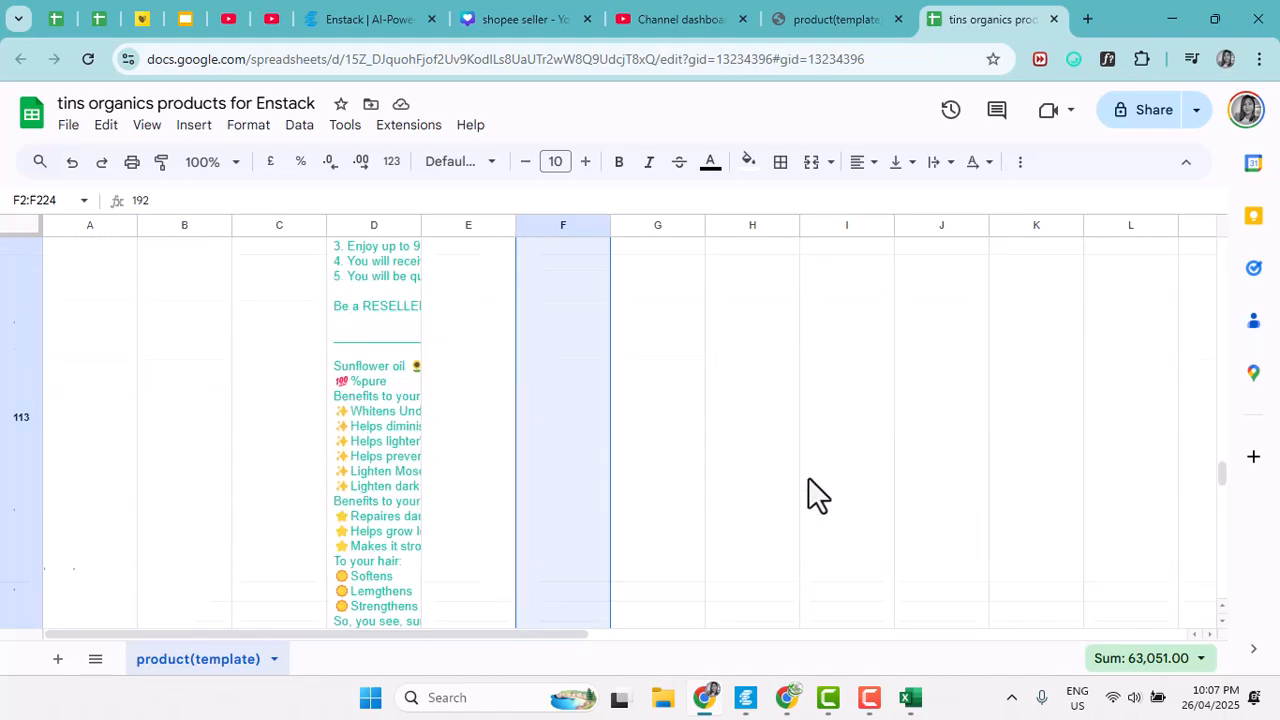
scroll(795, 477, "up", 3)
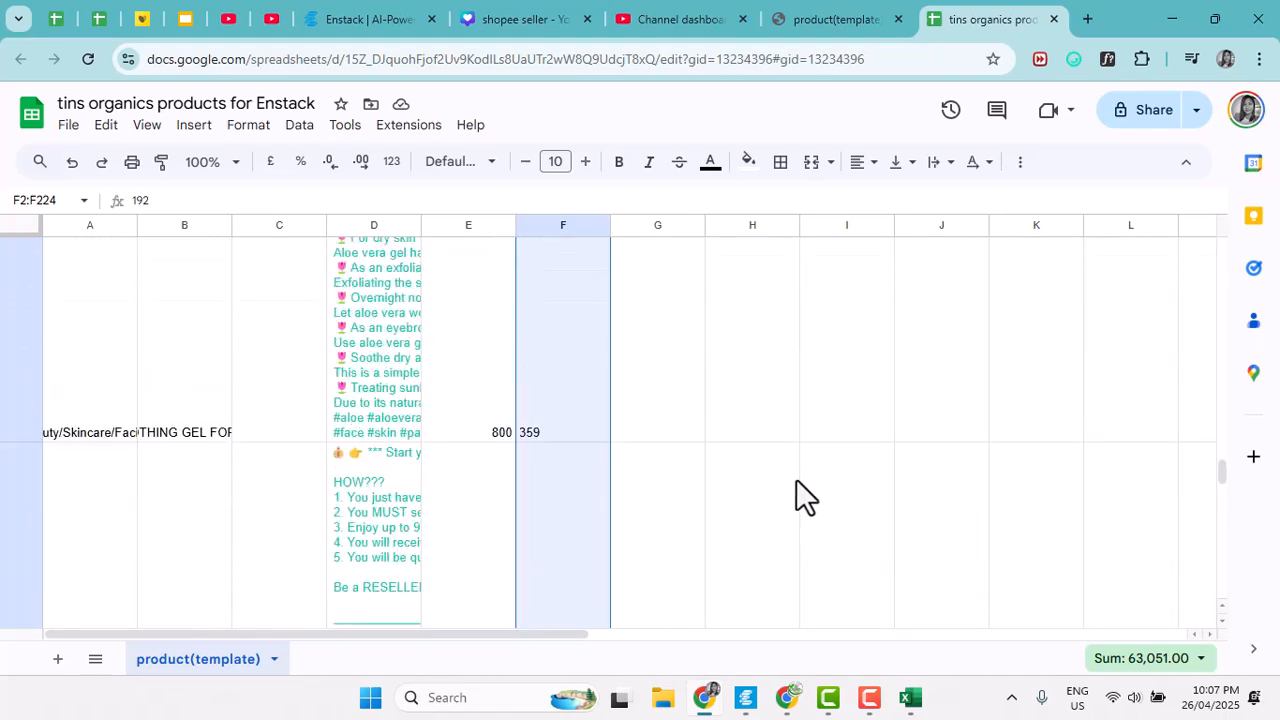
scroll(798, 483, "up", 5)
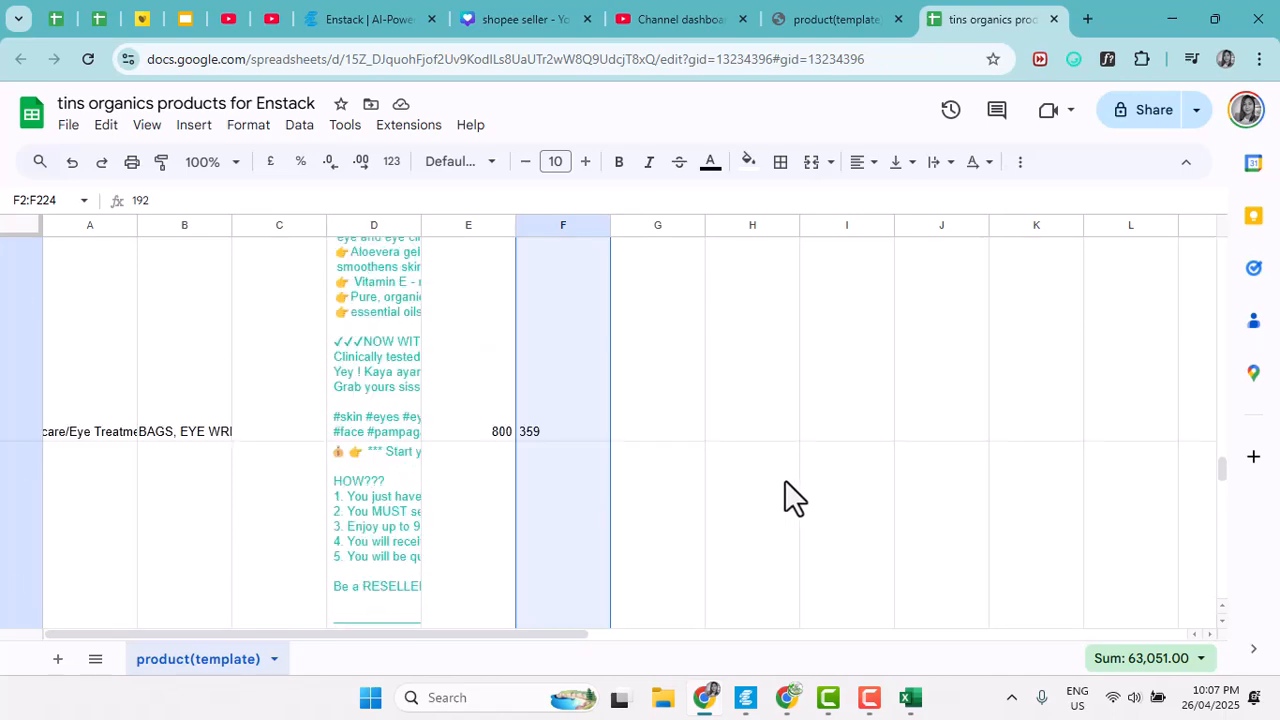
scroll(780, 450, "down", 10)
scroll(700, 460, "up", 8)
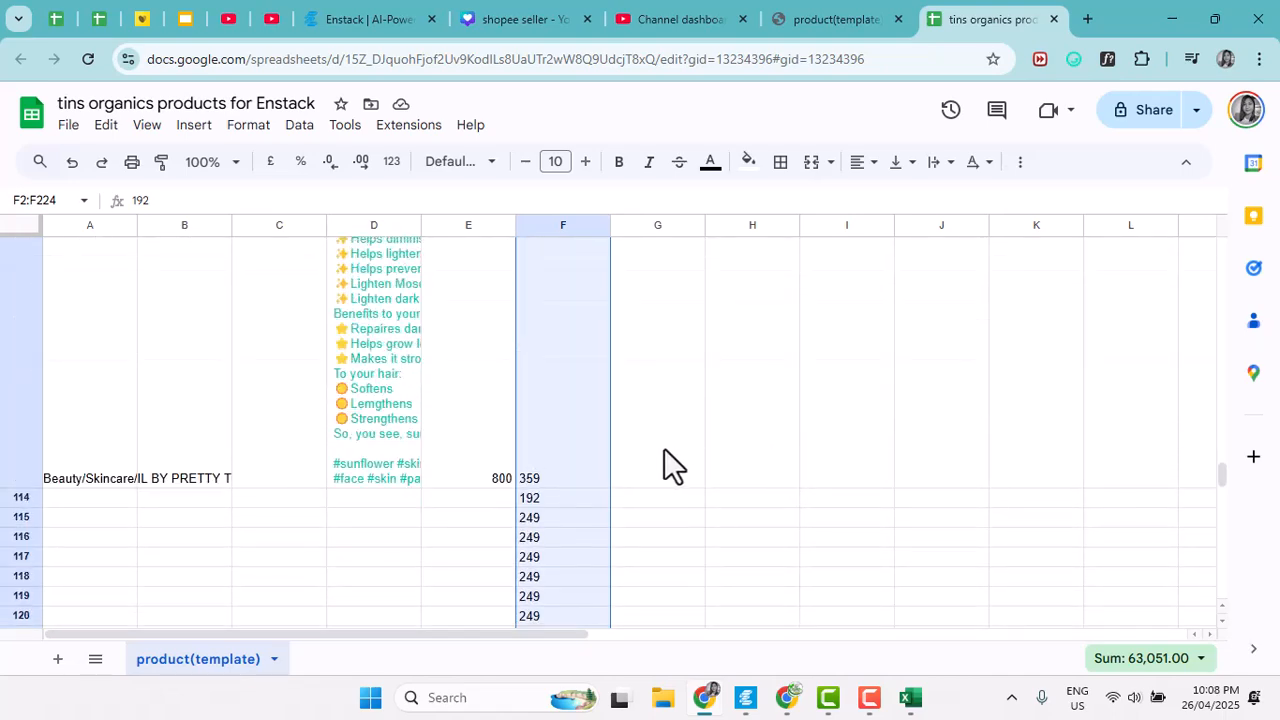
left_click_drag(531, 498, 530, 680)
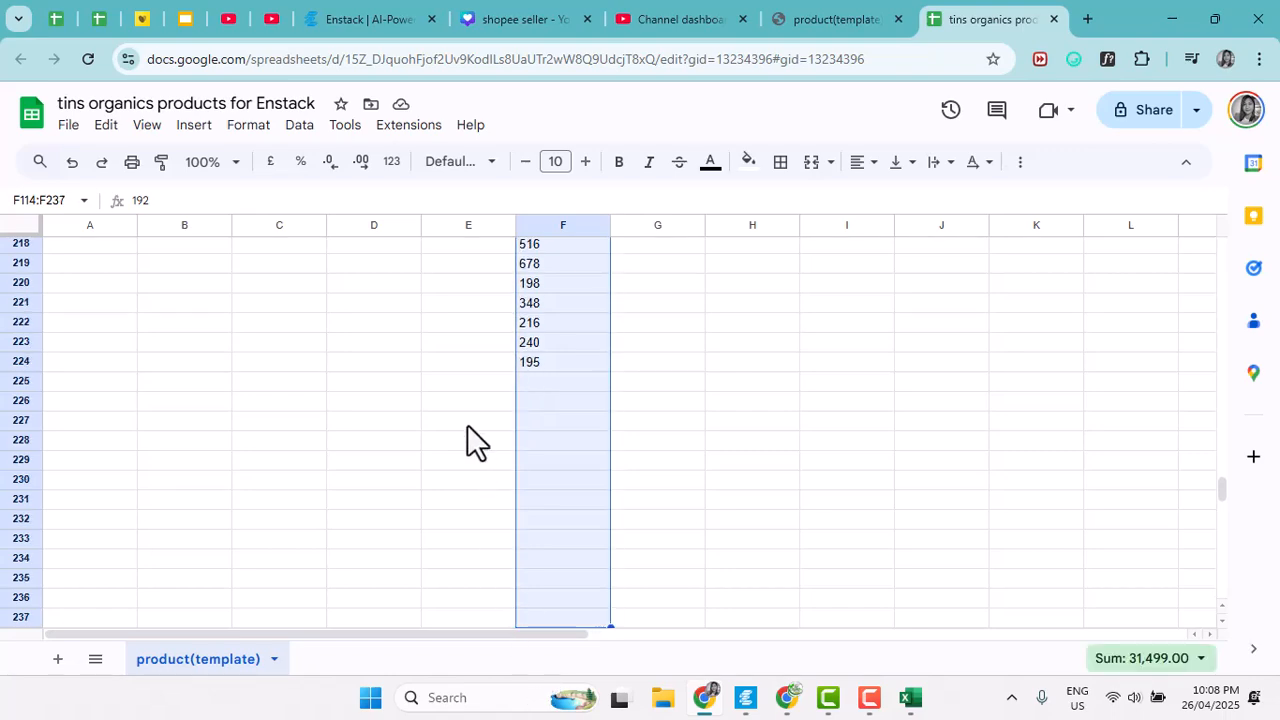
key("Delete")
left_click_drag(1217, 489, 1172, 223)
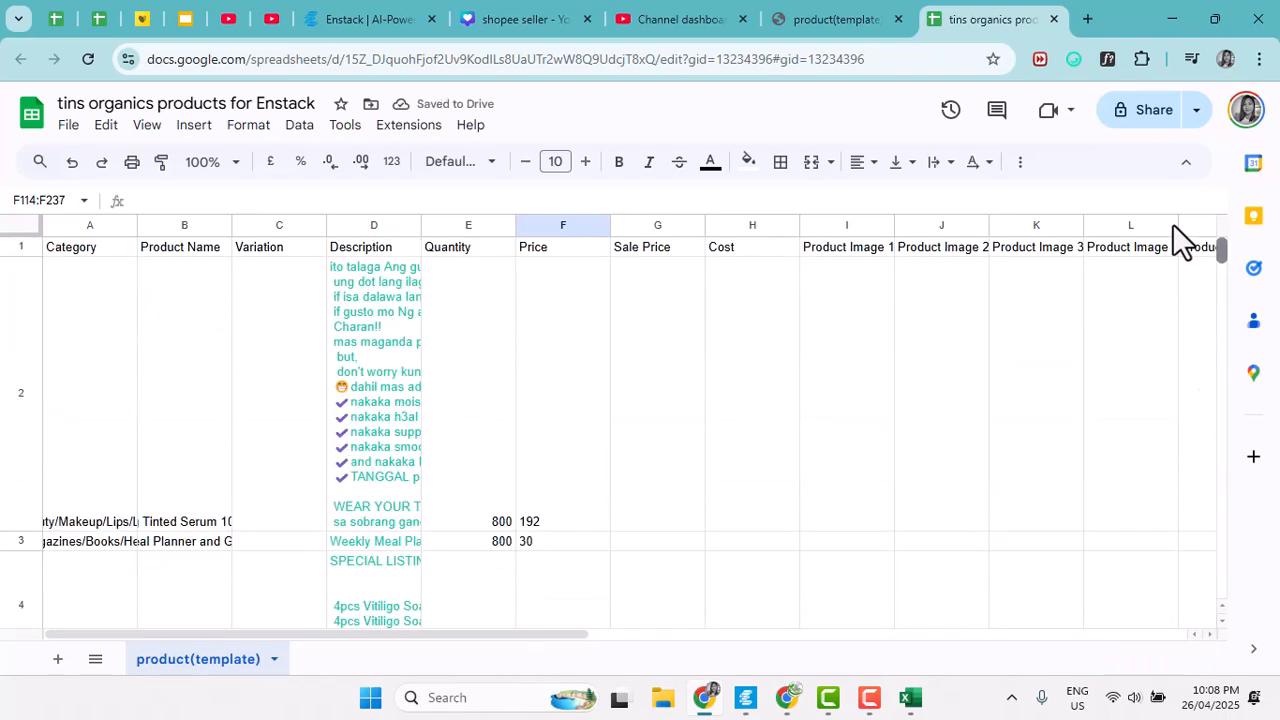
- Check the error log of the failed product(template).csv mass upload in Enstack for required fields, and return to the template
left_click(659, 334)
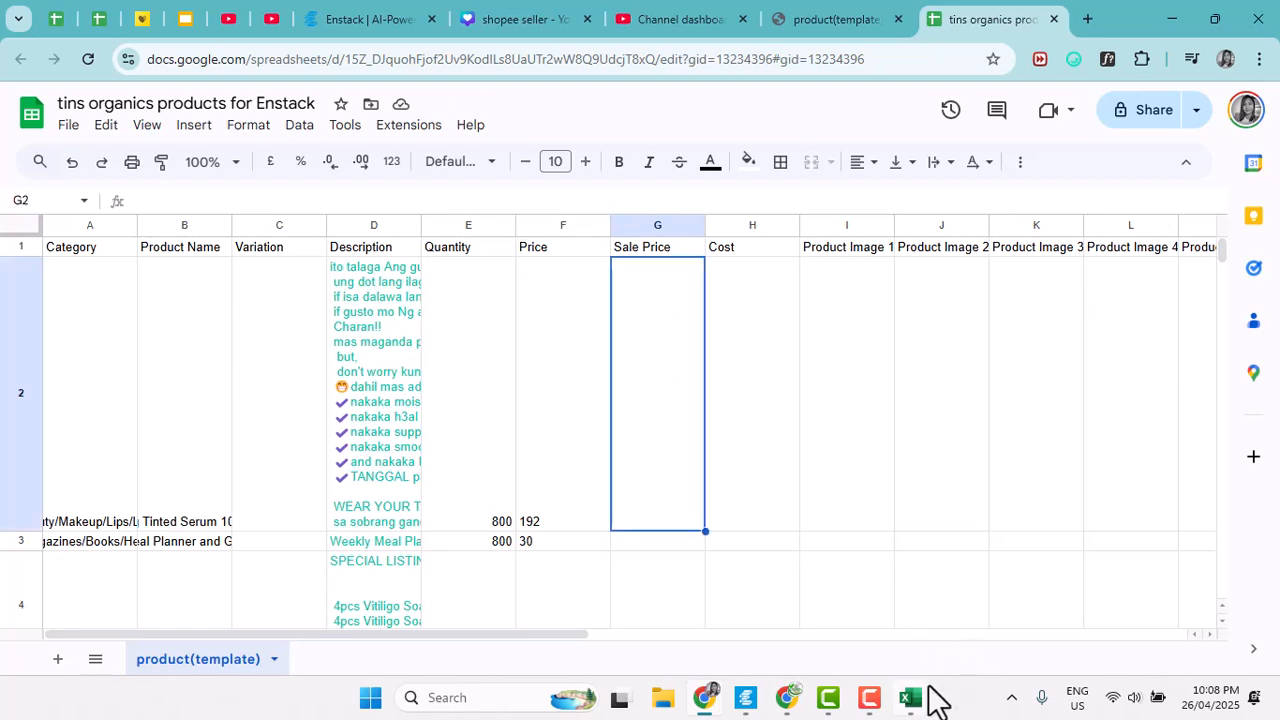
left_click(749, 700)
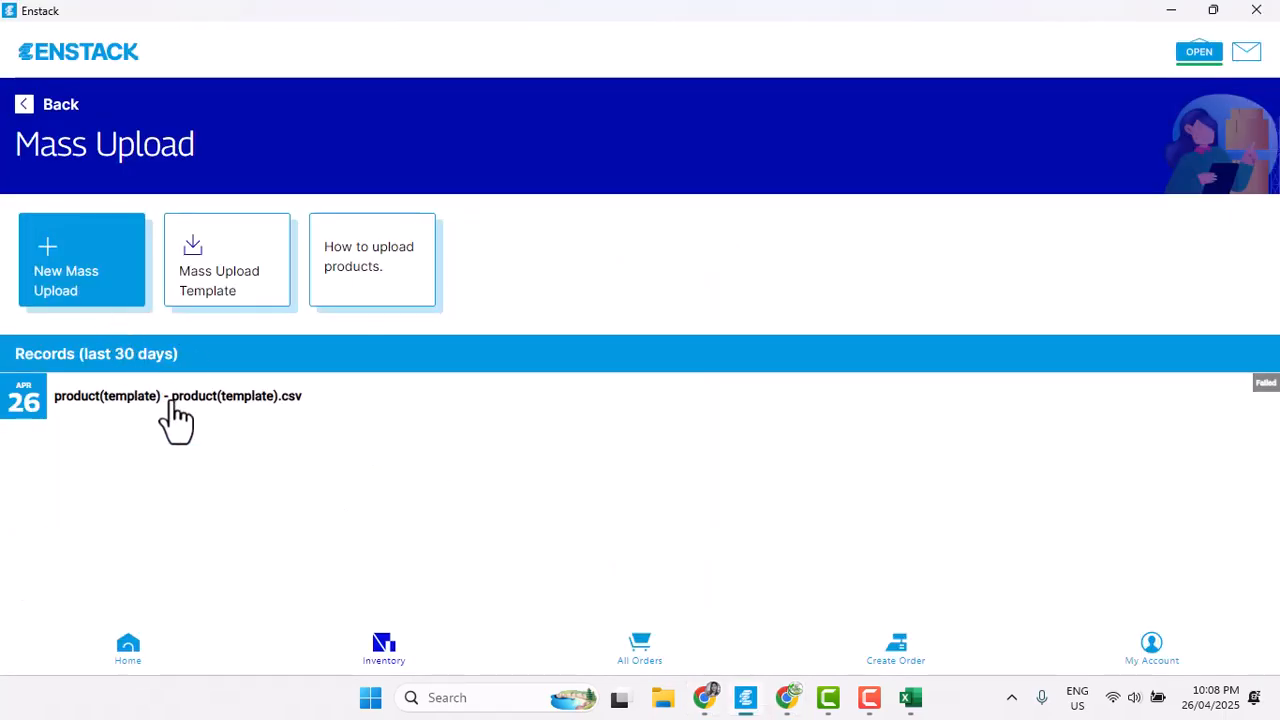
left_click(172, 398)
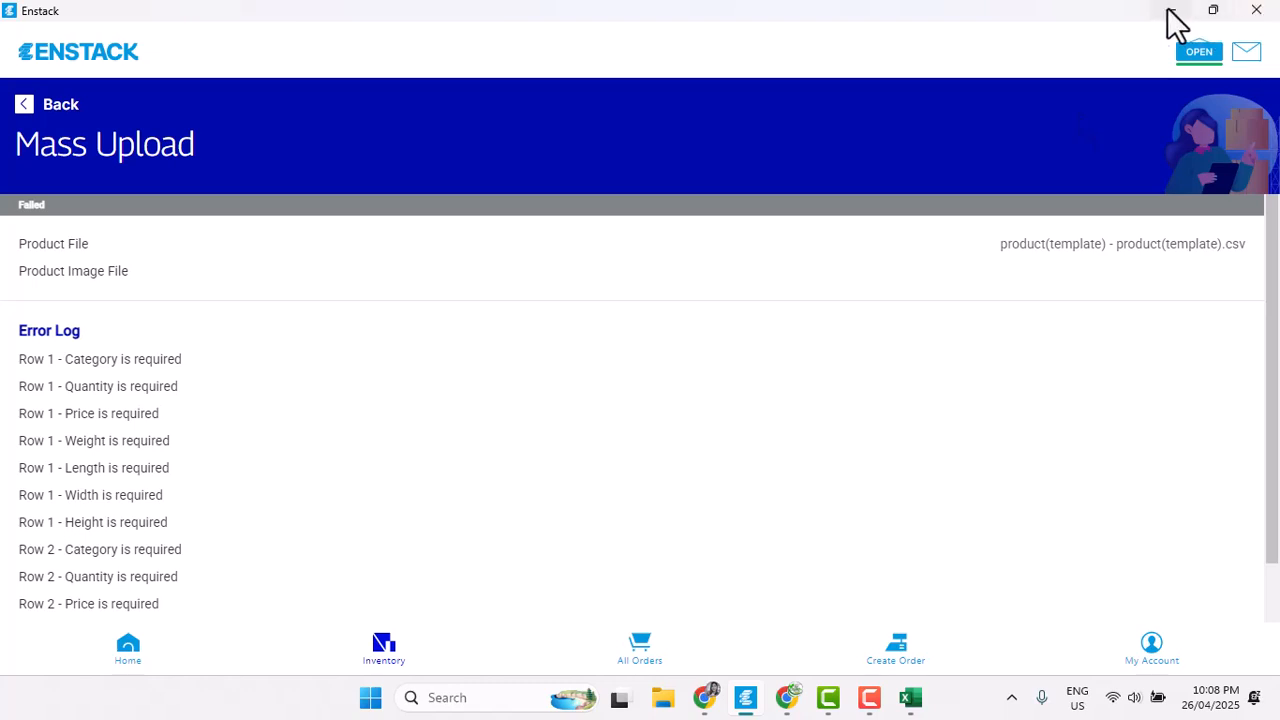
left_click(50, 106)
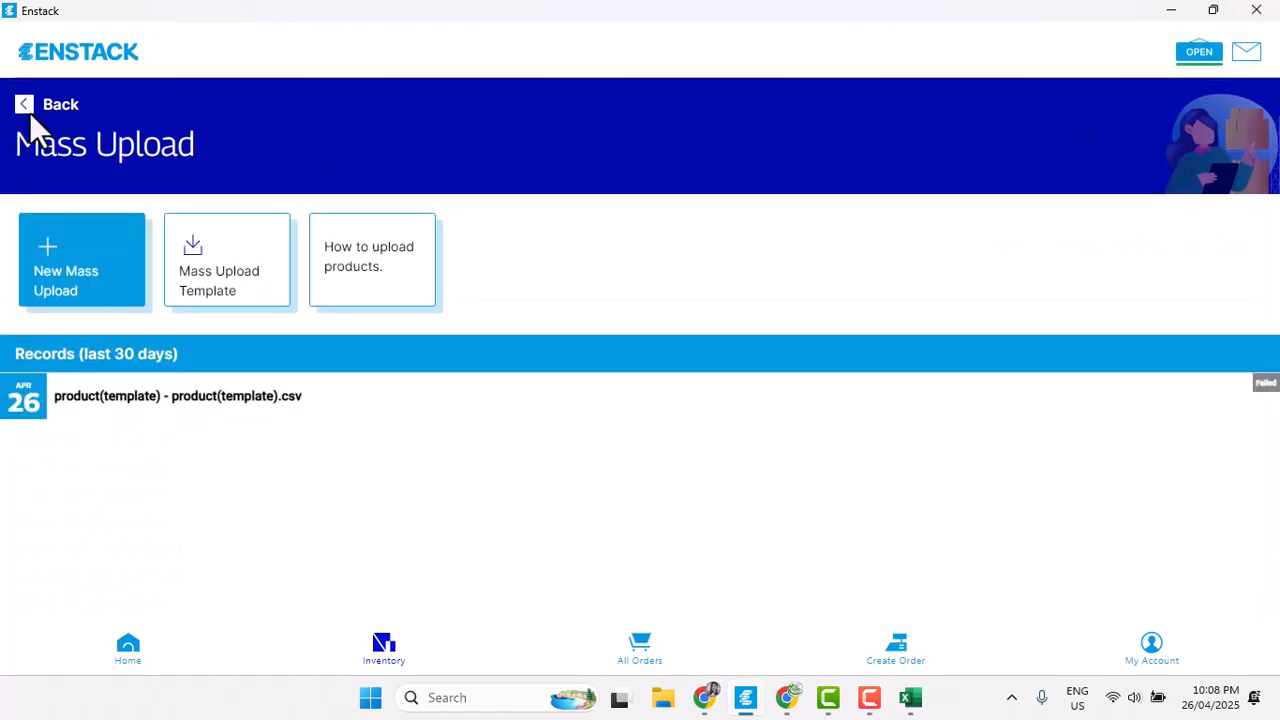
left_click(1171, 12)
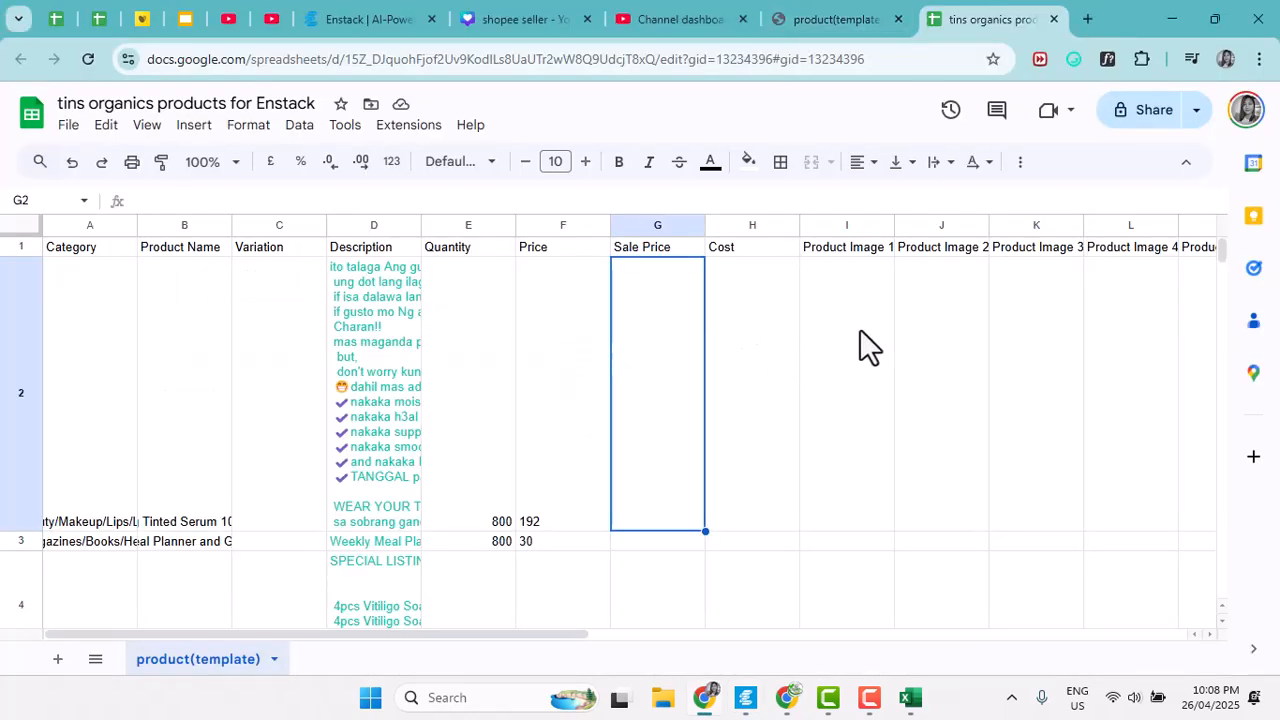
left_click(738, 345)
left_click(679, 350)
left_click(756, 351)
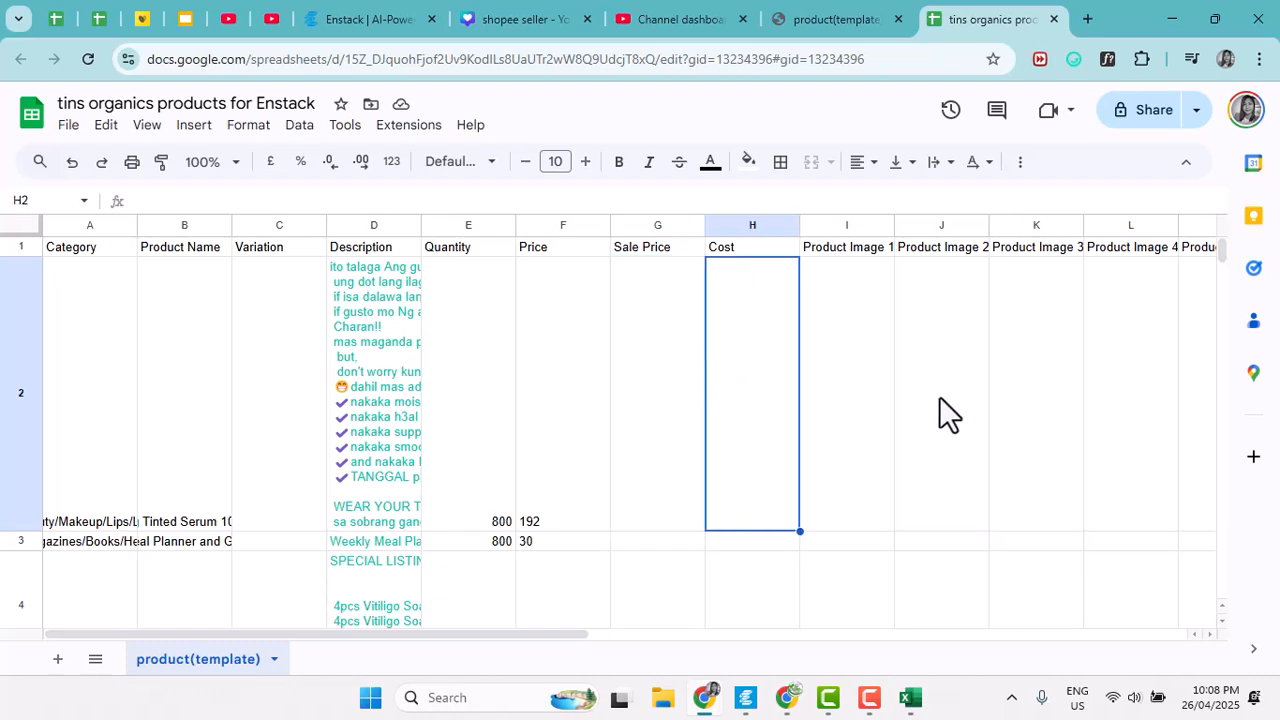
key("Right")
key("Right")
key("Right")
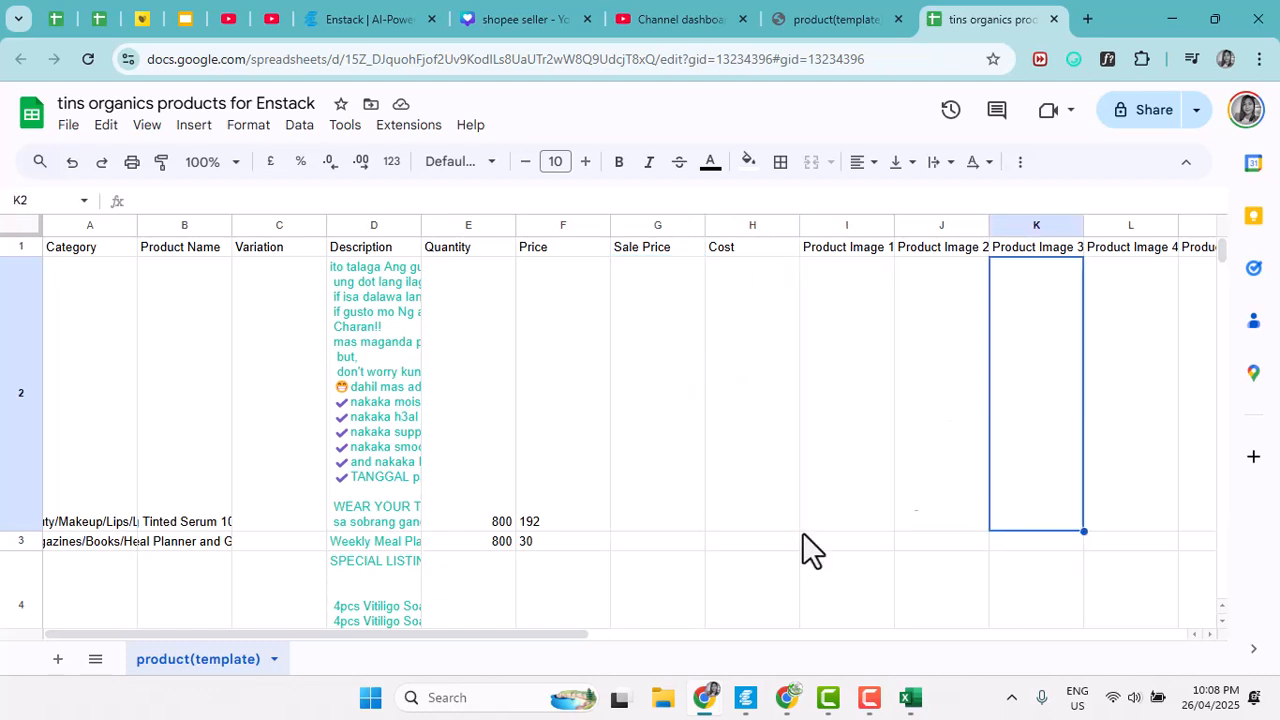
- Enter 7 for the first product's Weight, Length, Width and Height in S2:V2
left_click_drag(544, 635, 1032, 575)
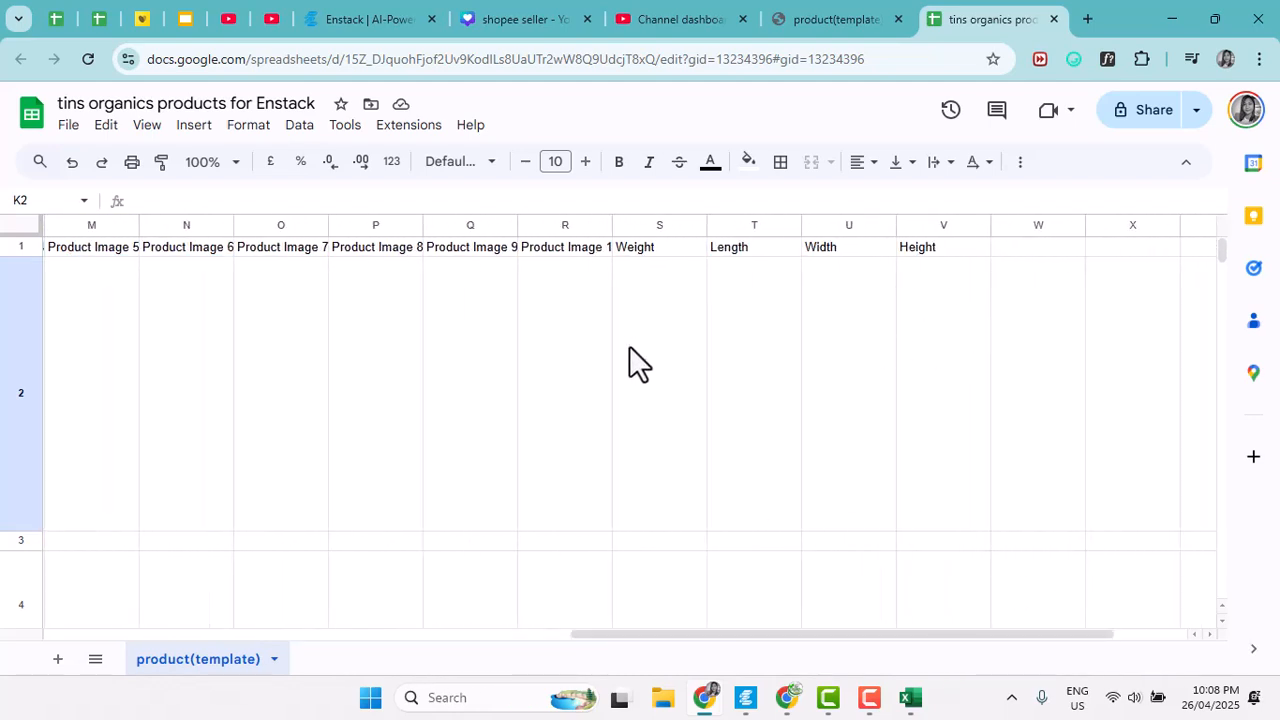
left_click(672, 525)
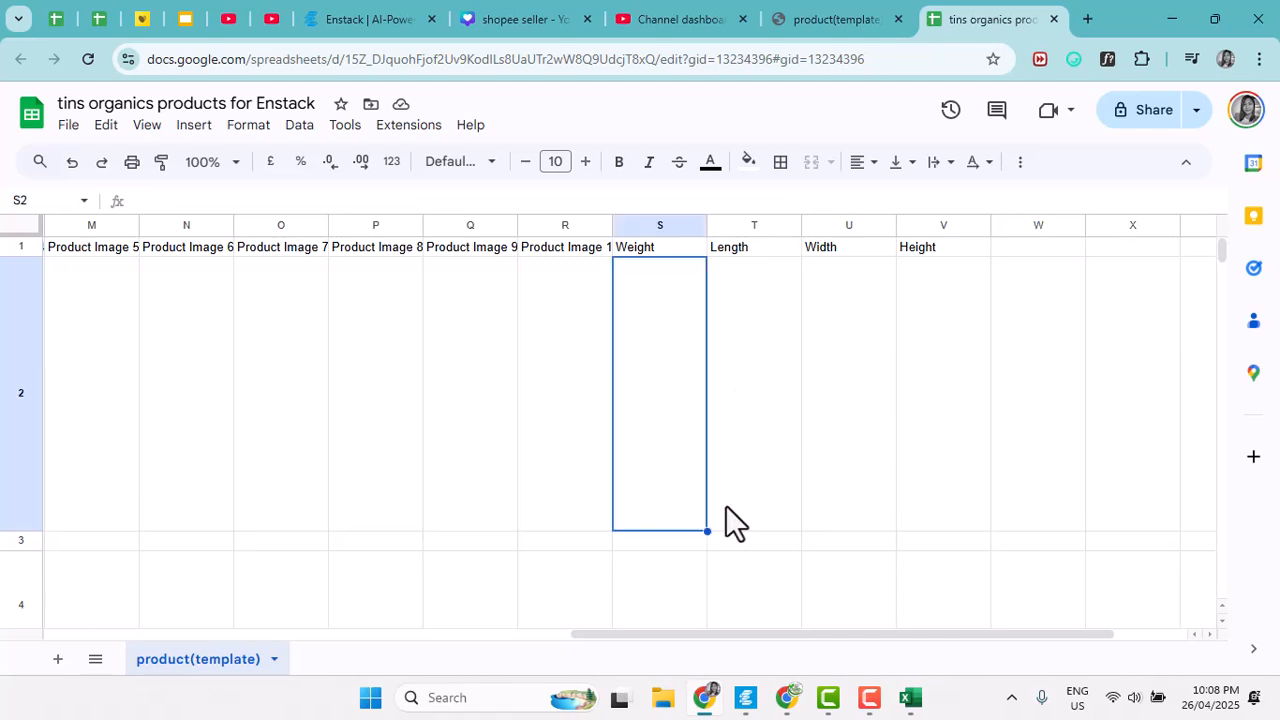
type("7")
key("Tab")
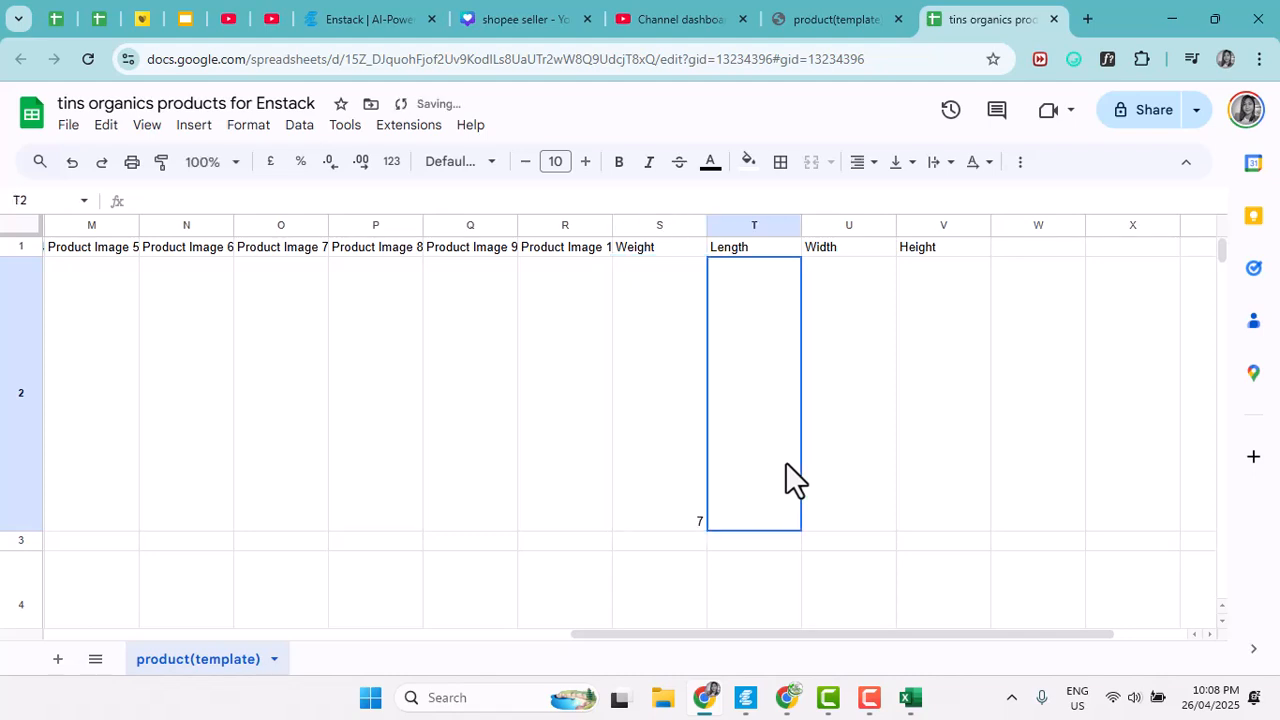
type("7")
key("Tab")
type("7")
key("Tab")
type("7")
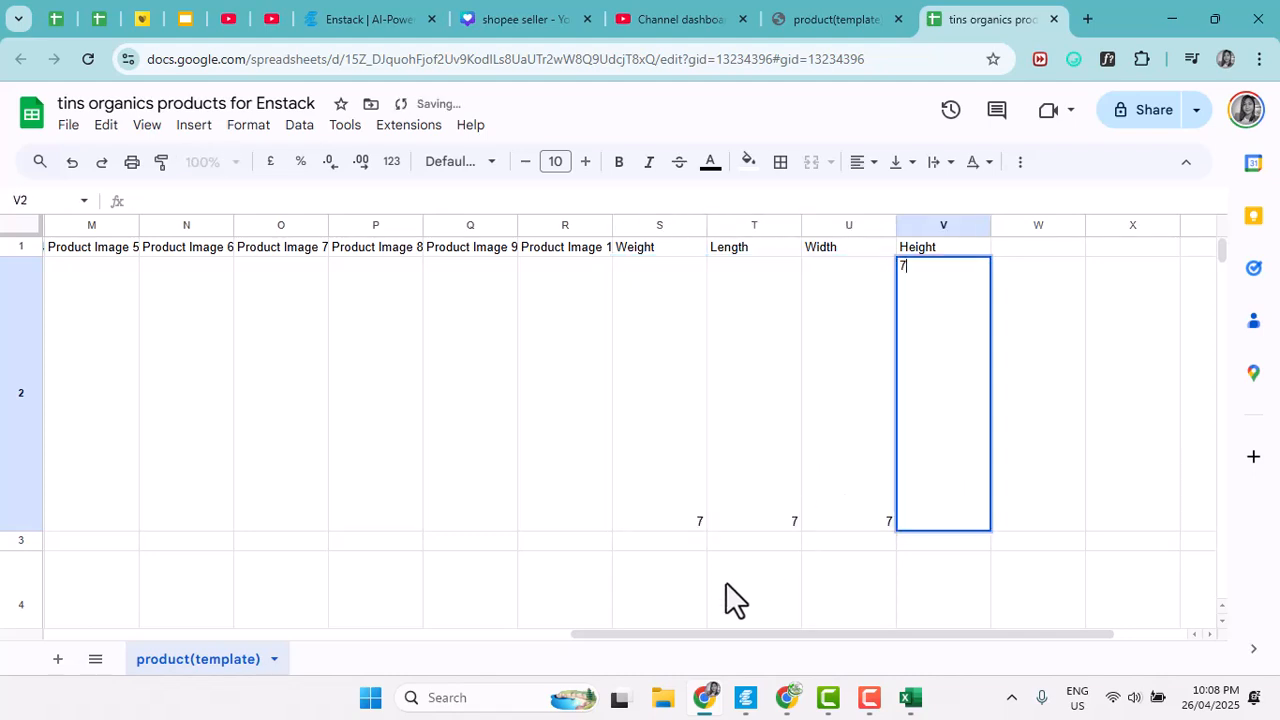
key("Return")
- Enter 7 for the second product's Weight, Length, Width and Height in S3:V3
type("7")
key("Tab")
type("7")
key("Tab")
type("7")
key("Tab")
type("7")
key("Return")
- Fill the Weight, Length, Width and Height values of the first two products in S2:V3 down through row 121
key("Up")
key("Up")
key("shift+Right")
key("shift+Right")
key("shift+Right")
key("shift+Down")
key("shift+Down")
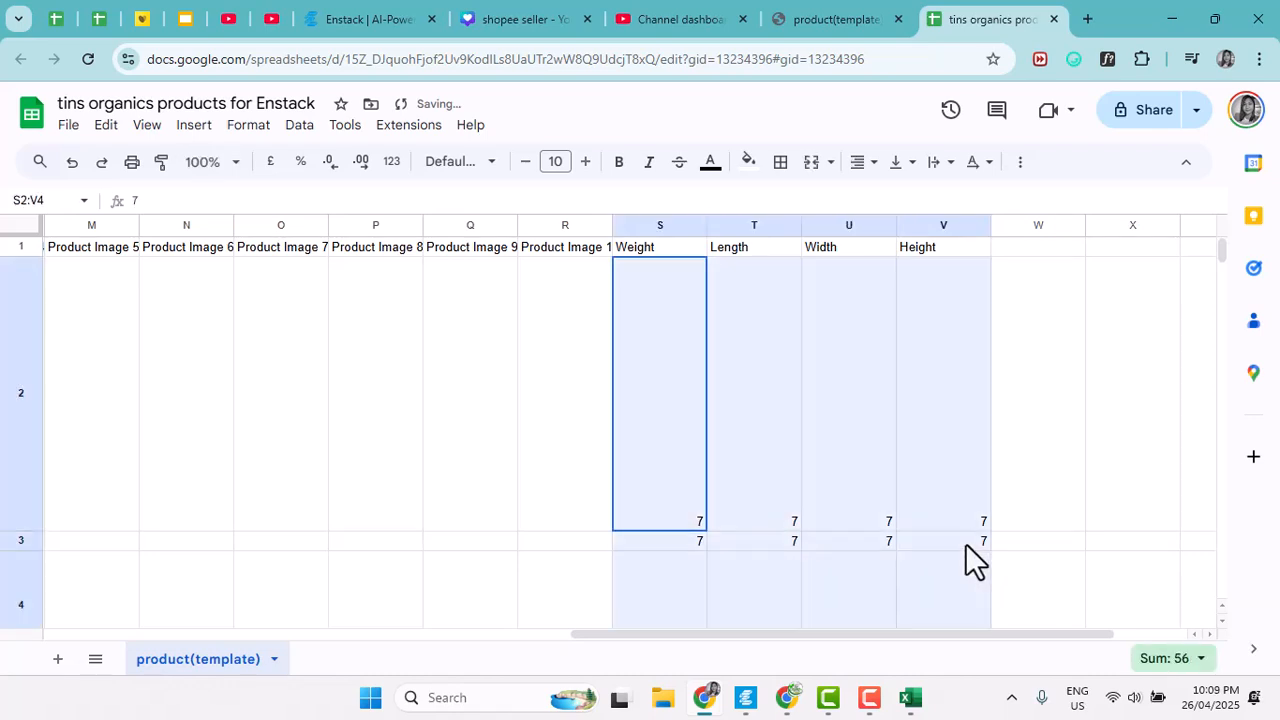
key("shift+Up")
scroll(623, 500, "down", 3)
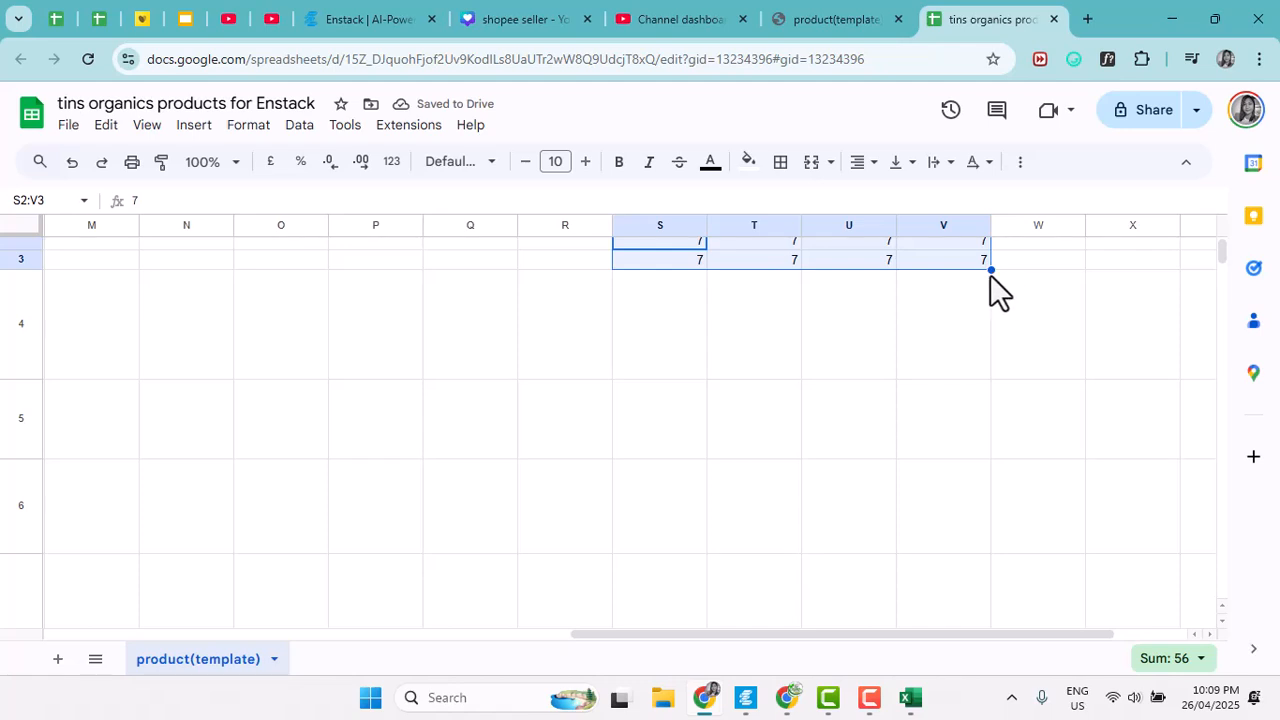
left_click_drag(990, 270, 951, 603)
scroll(684, 480, "down", 3)
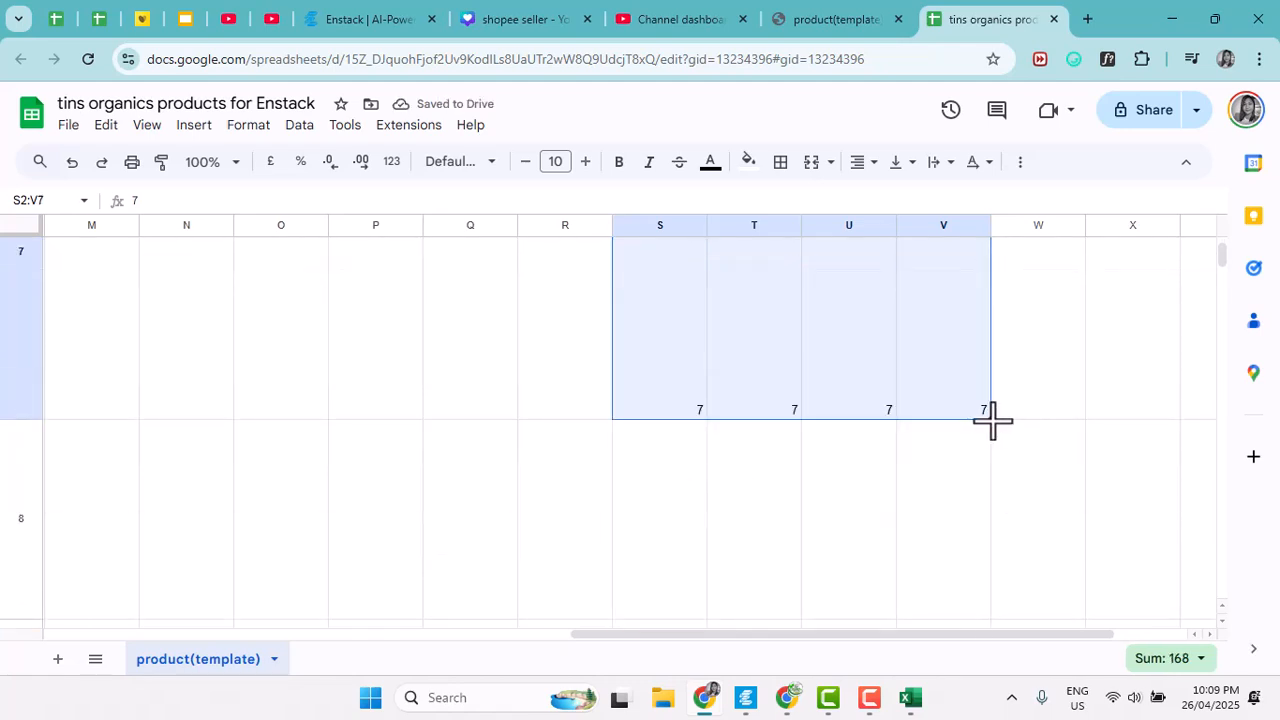
left_click_drag(992, 421, 910, 330)
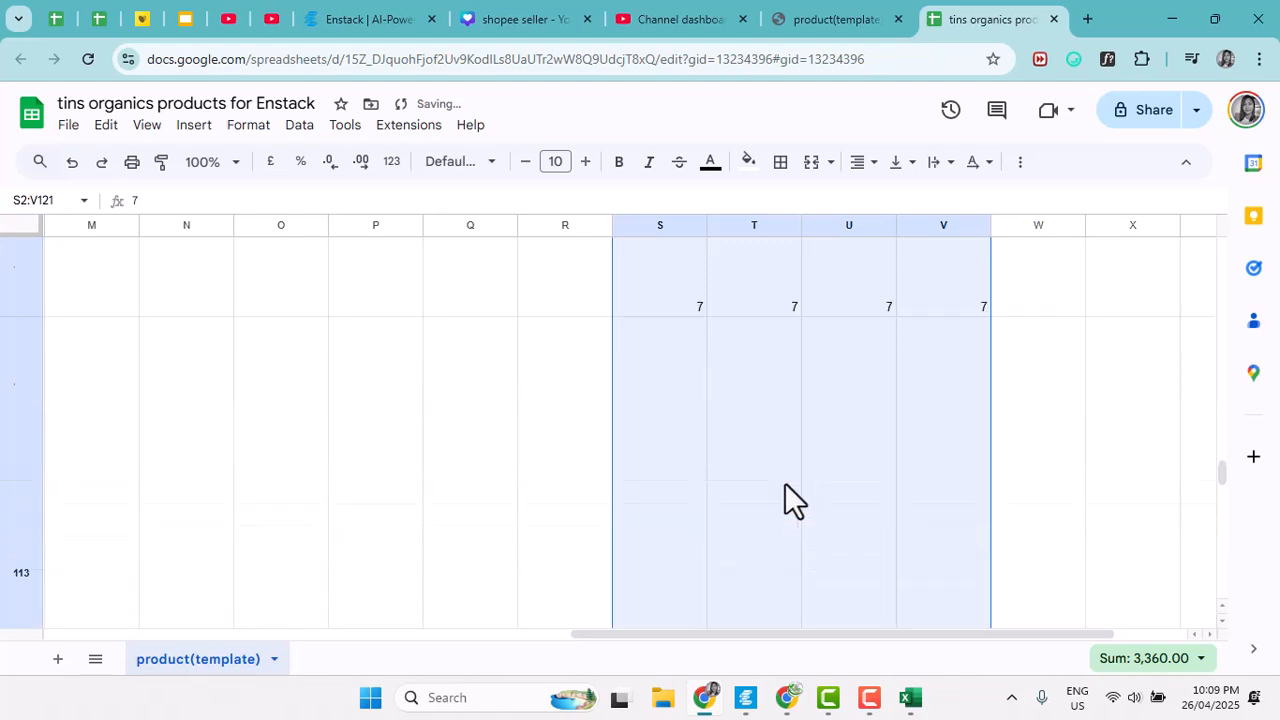
- Find the last product row and delete the surplus weight and dimension values below it in S114:W160
left_click_drag(665, 630, 71, 608)
scroll(483, 517, "down", 10)
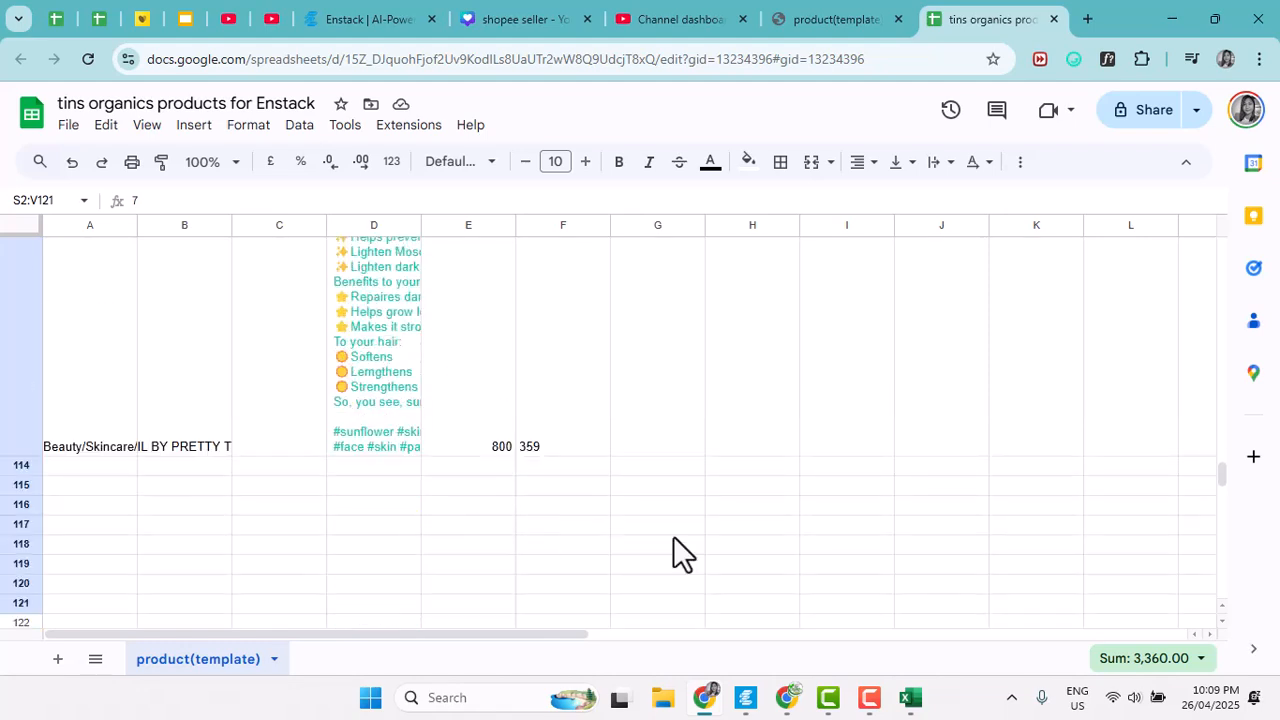
left_click_drag(444, 634, 888, 615)
left_click(581, 506)
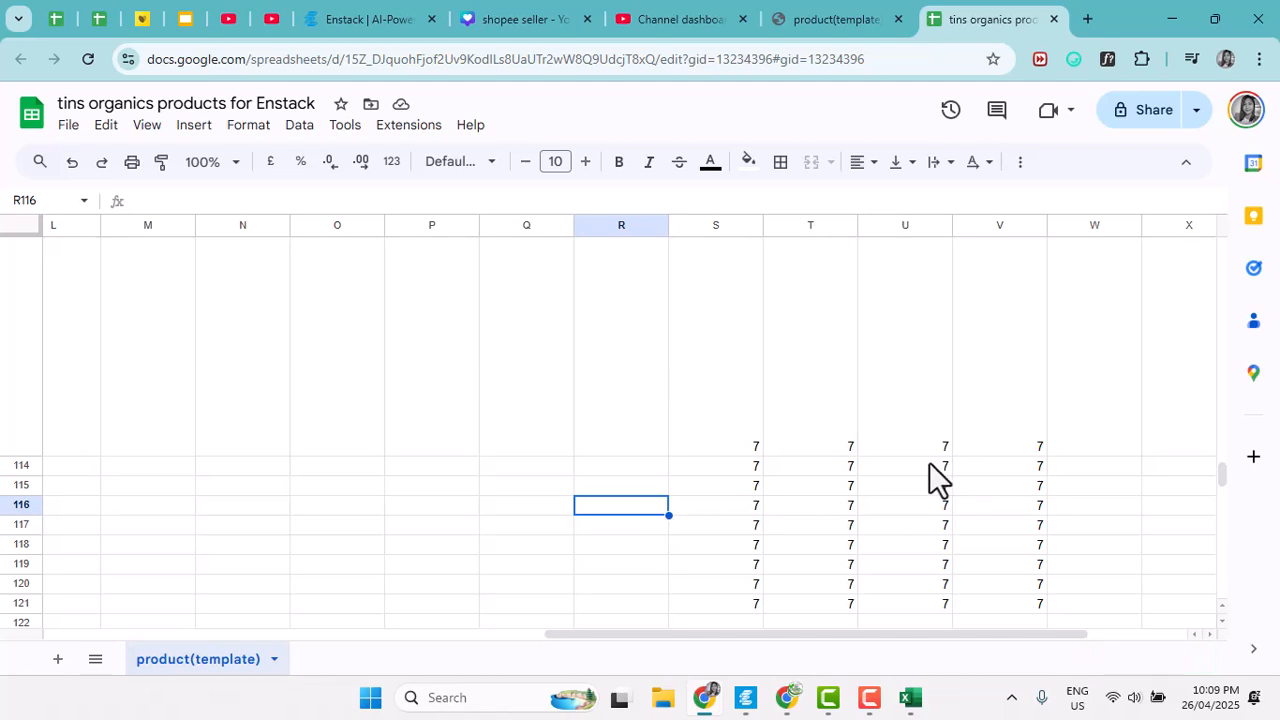
scroll(900, 470, "up", 1)
scroll(868, 467, "down", 1)
left_click_drag(760, 468, 1058, 701)
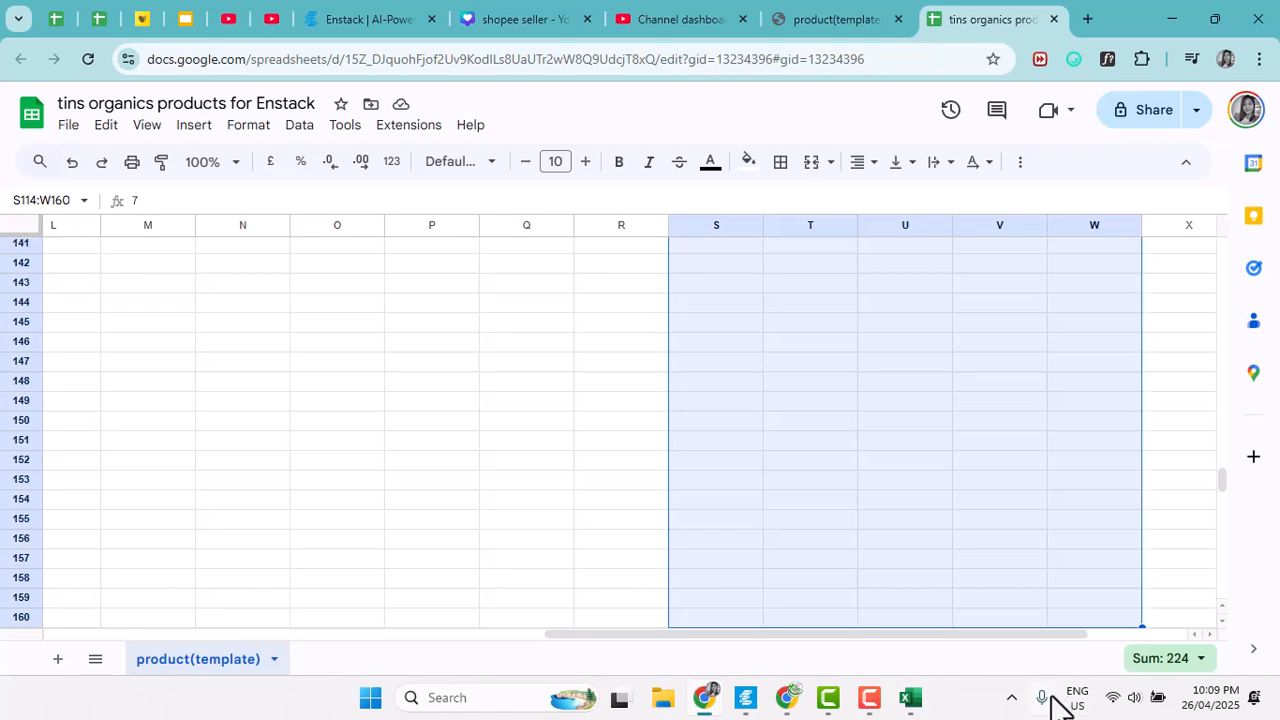
key("Delete")
- Review the template from the last product rows back up to the headers, comparing product details with the weight and dimension columns
scroll(769, 469, "up", 6)
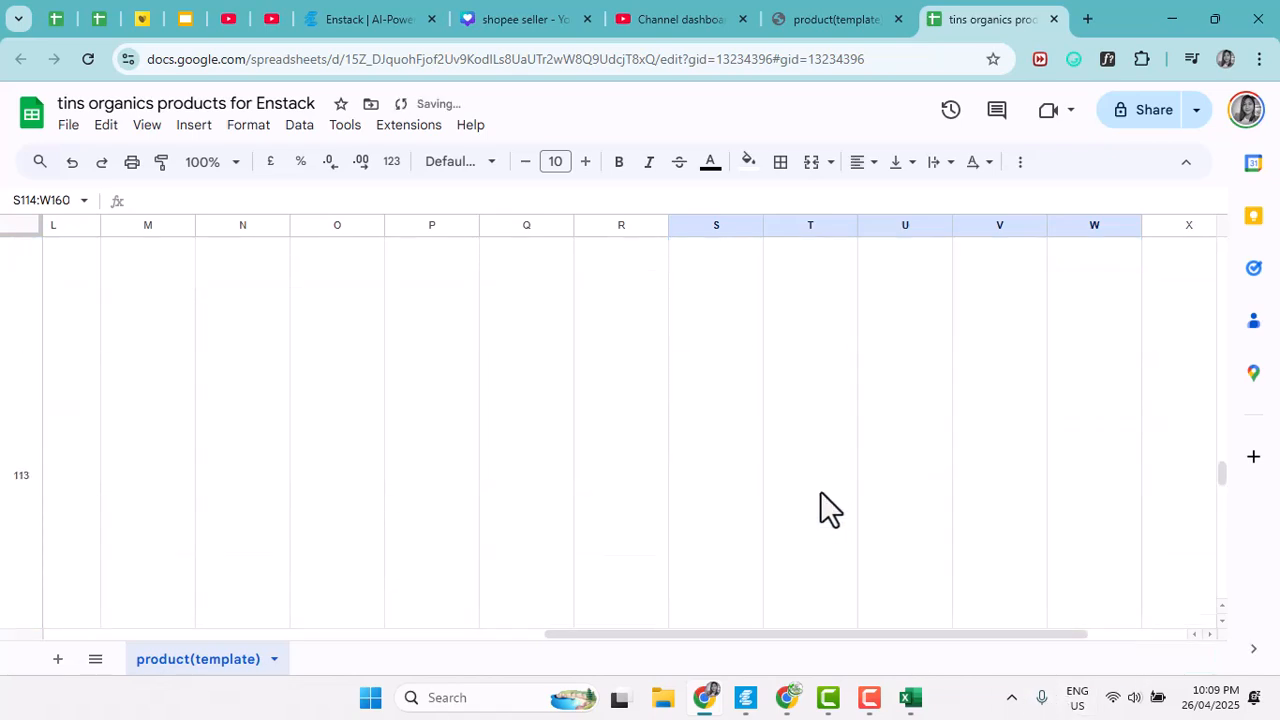
scroll(837, 495, "down", 7)
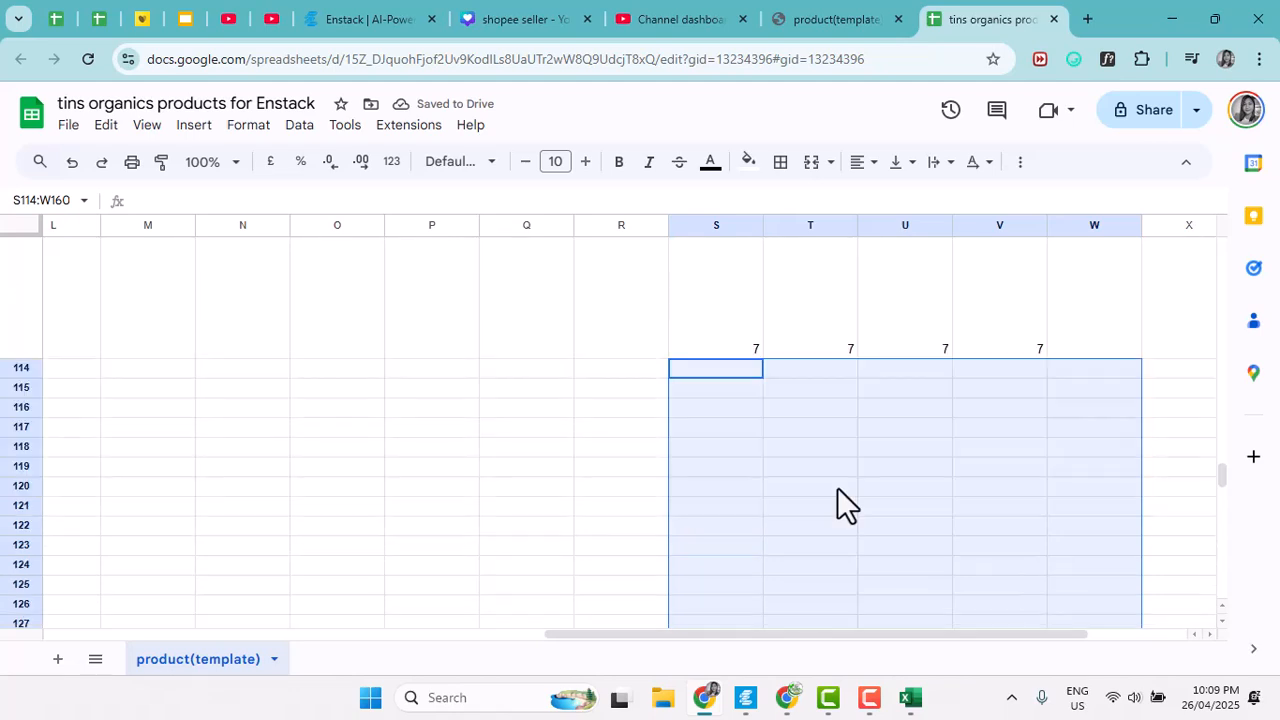
scroll(838, 490, "up", 5)
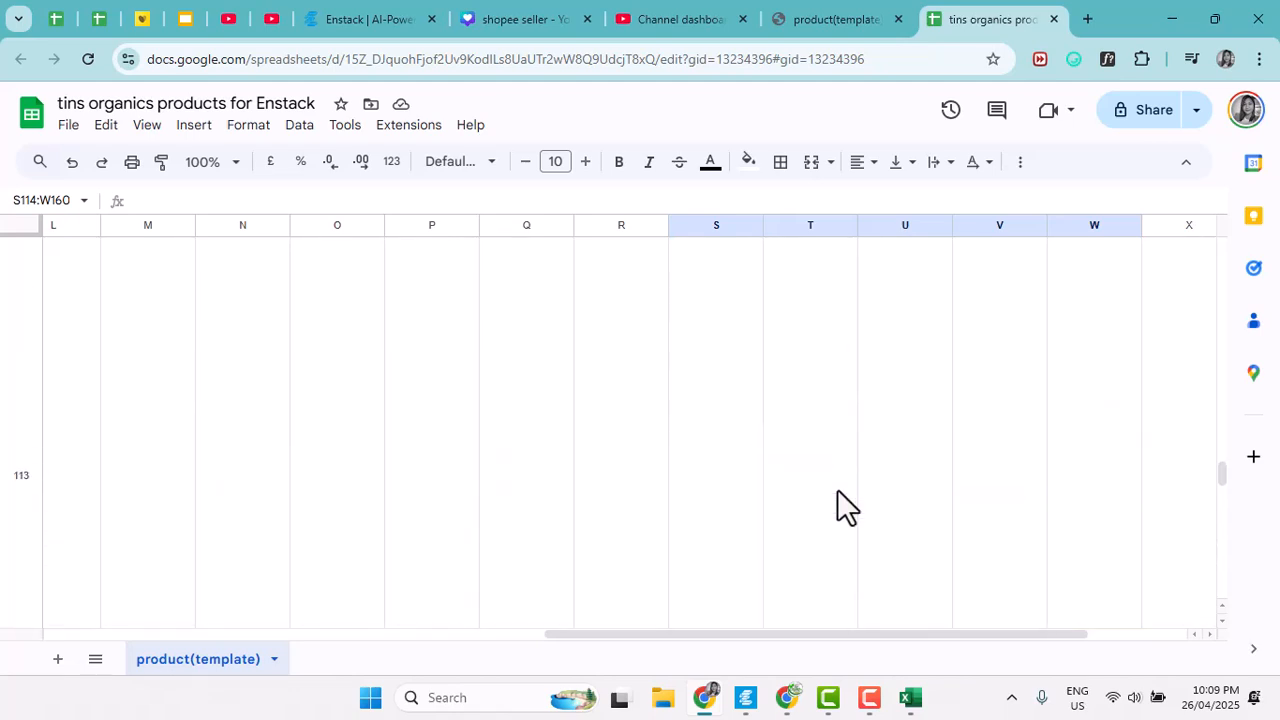
scroll(837, 490, "up", 2)
scroll(834, 490, "down", 4)
scroll(821, 490, "down", 3)
left_click(428, 487)
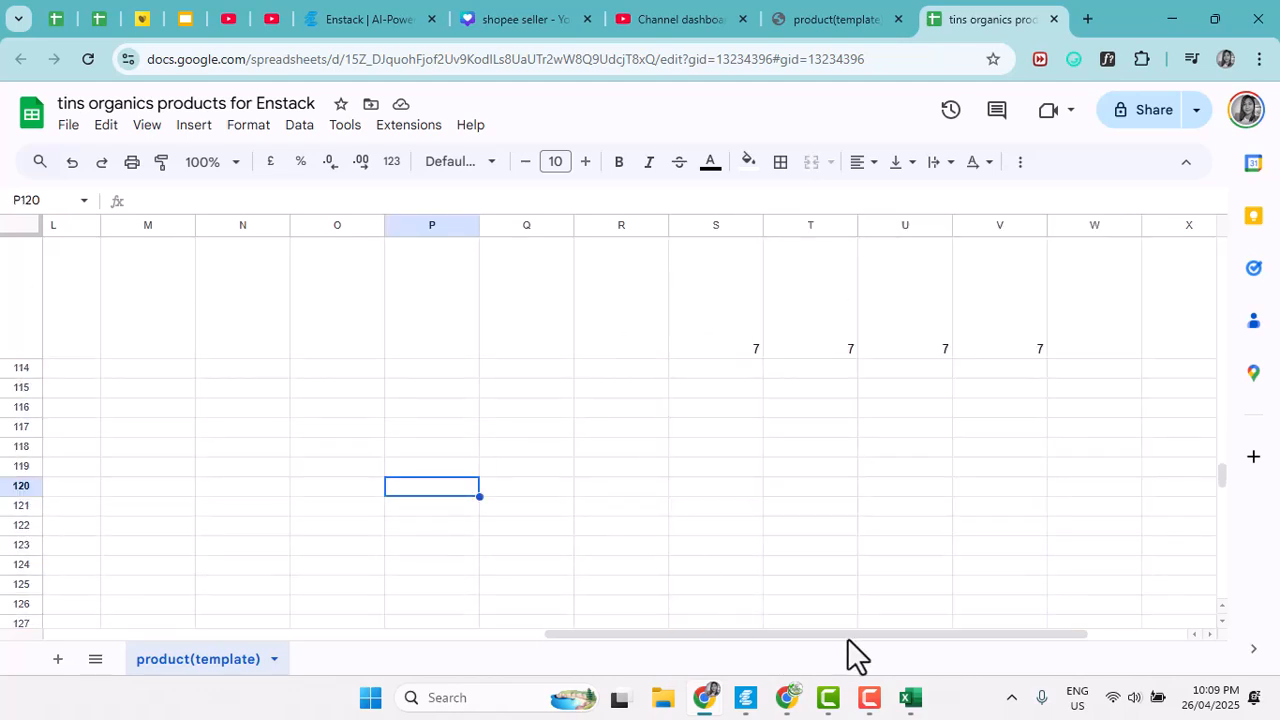
left_click_drag(859, 634, 383, 560)
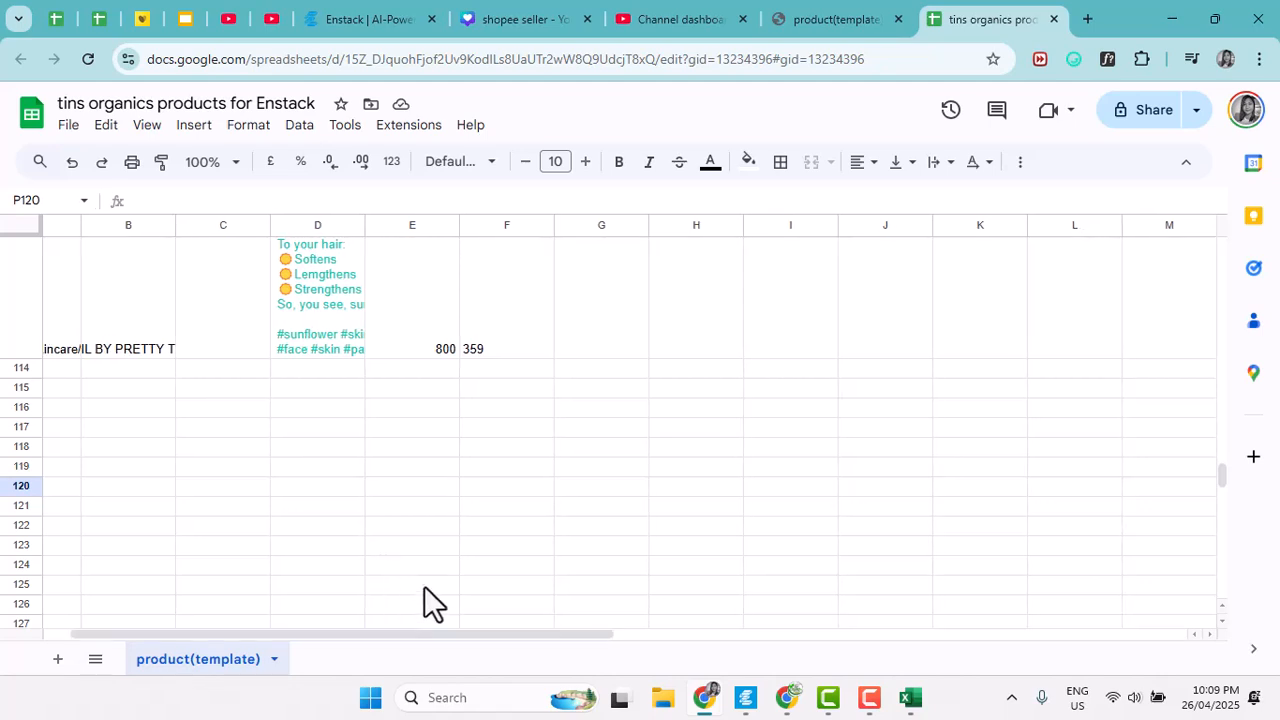
left_click_drag(561, 633, 404, 529)
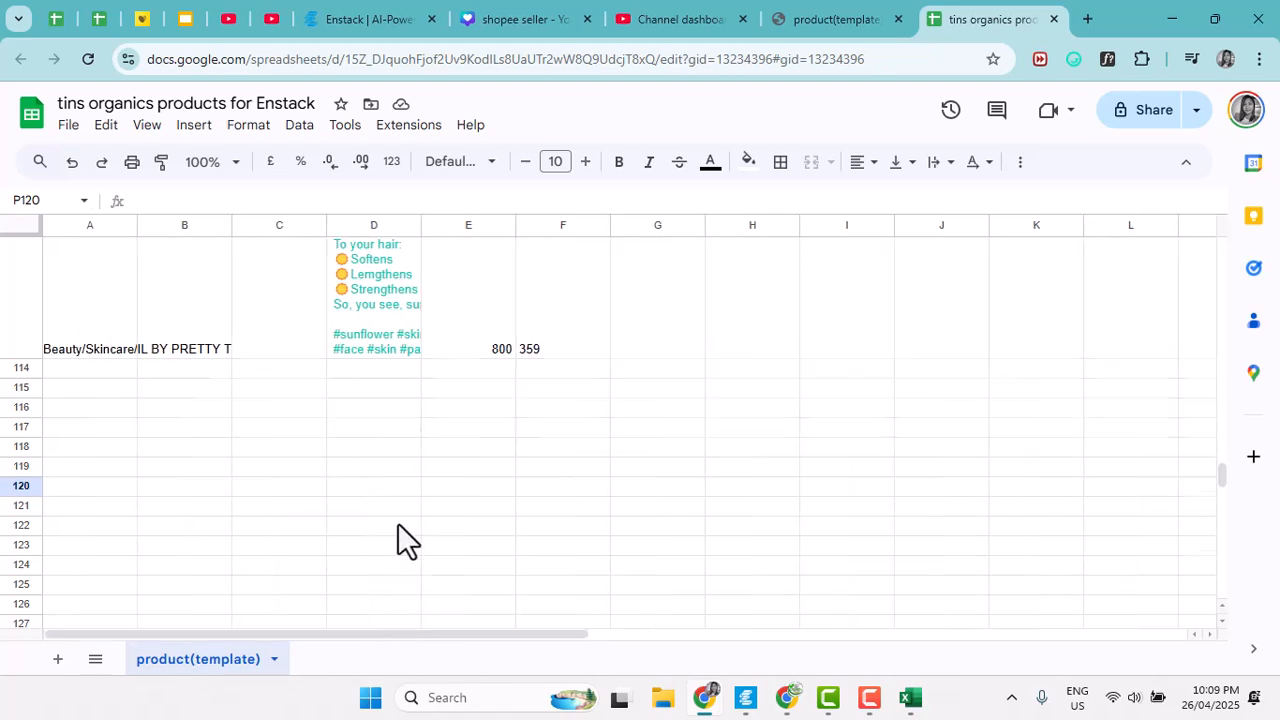
scroll(398, 523, "up", 8)
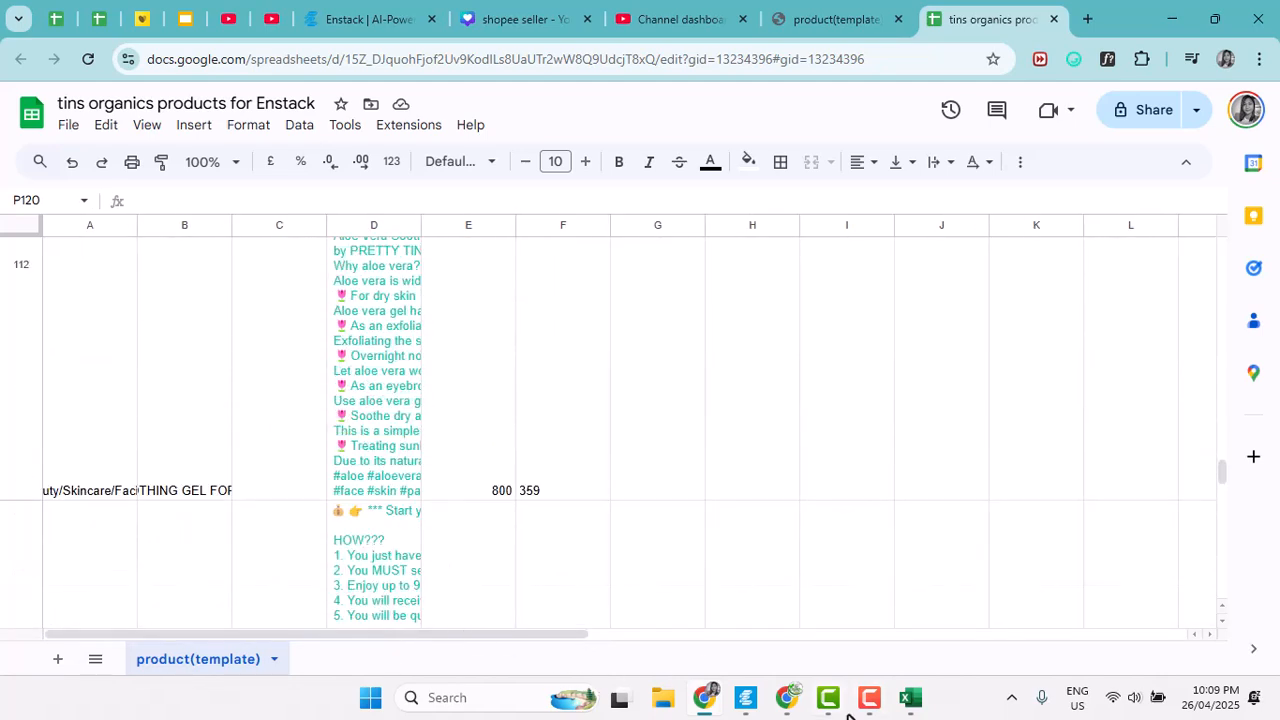
mouse_move(905, 708)
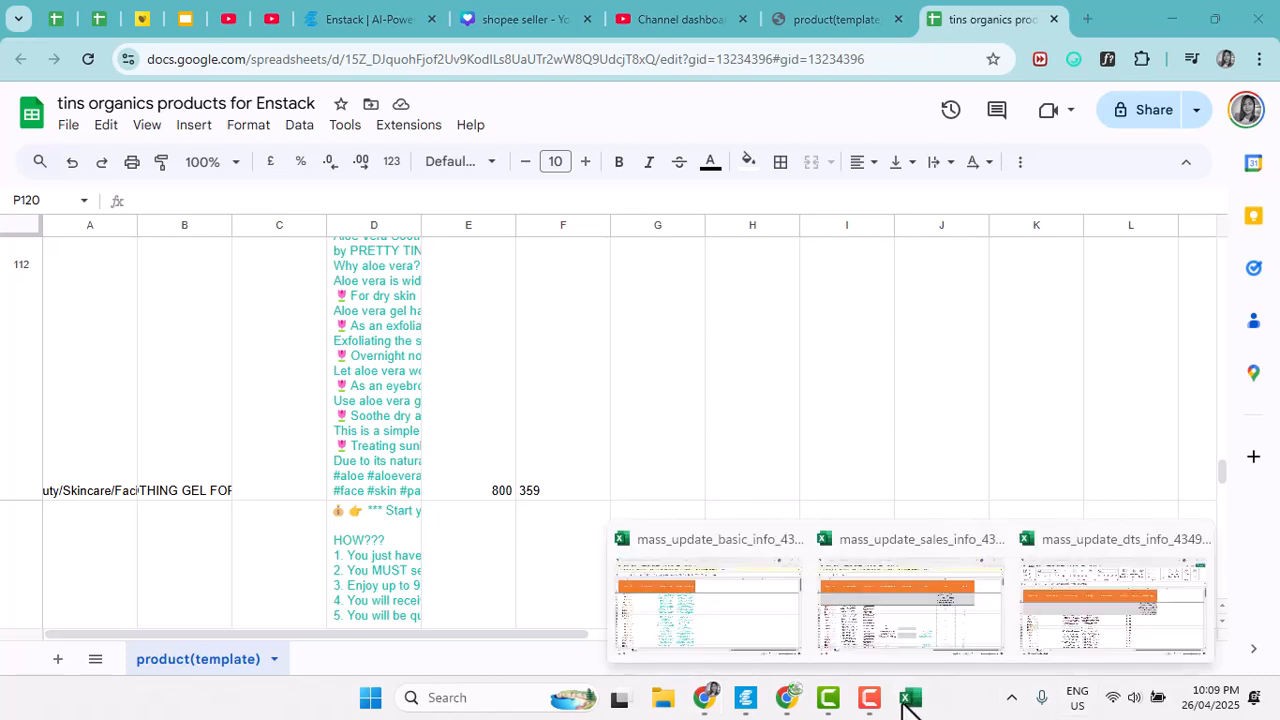
left_click_drag(471, 633, 923, 617)
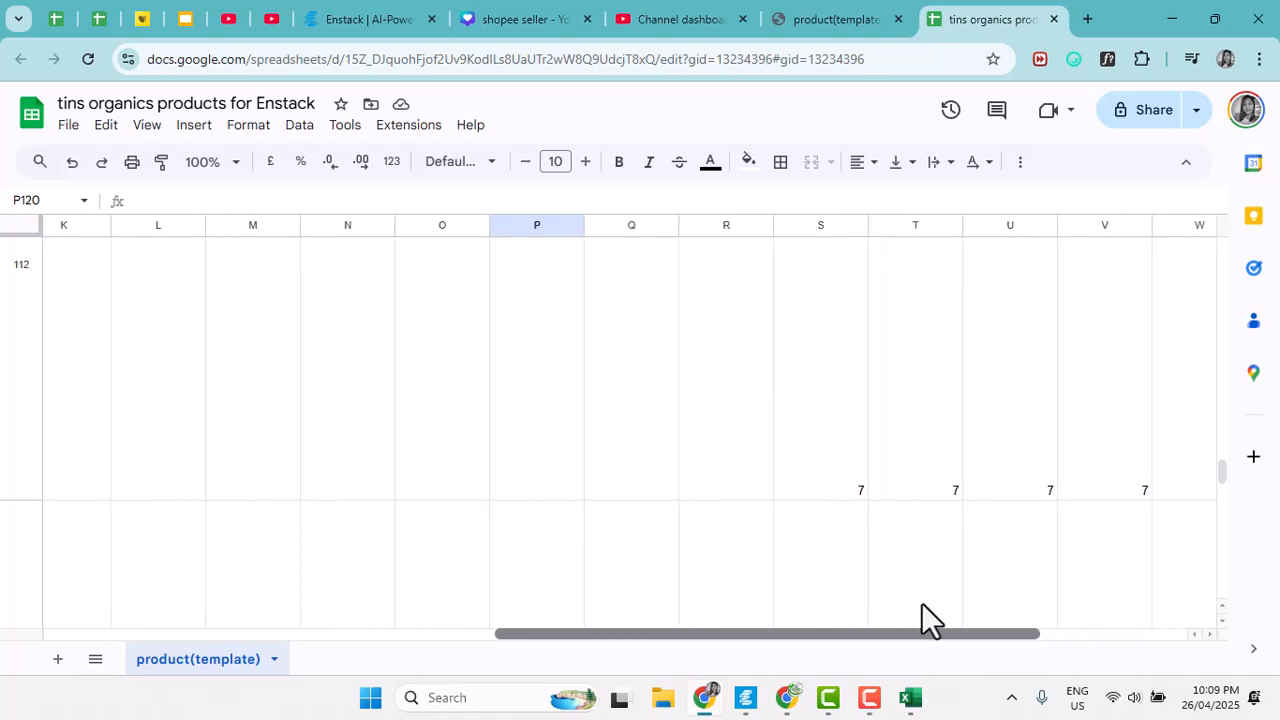
scroll(894, 491, "up", 1)
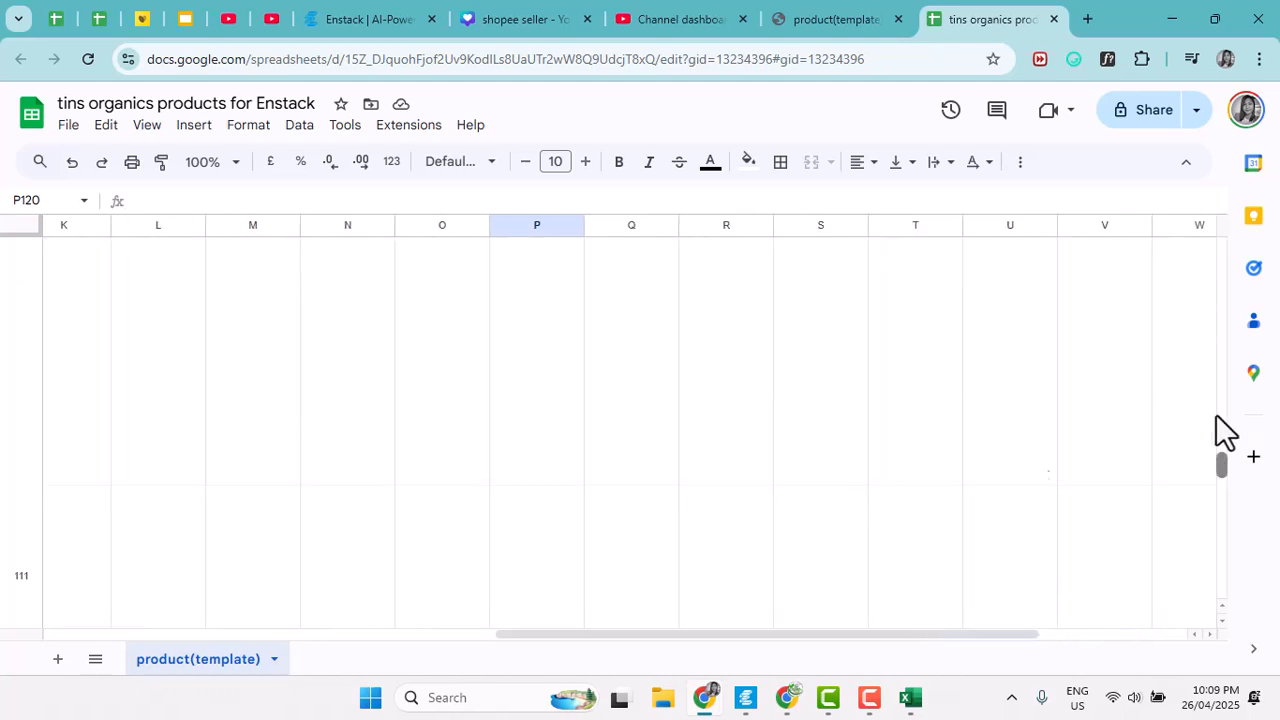
left_click_drag(1229, 463, 1229, 157)
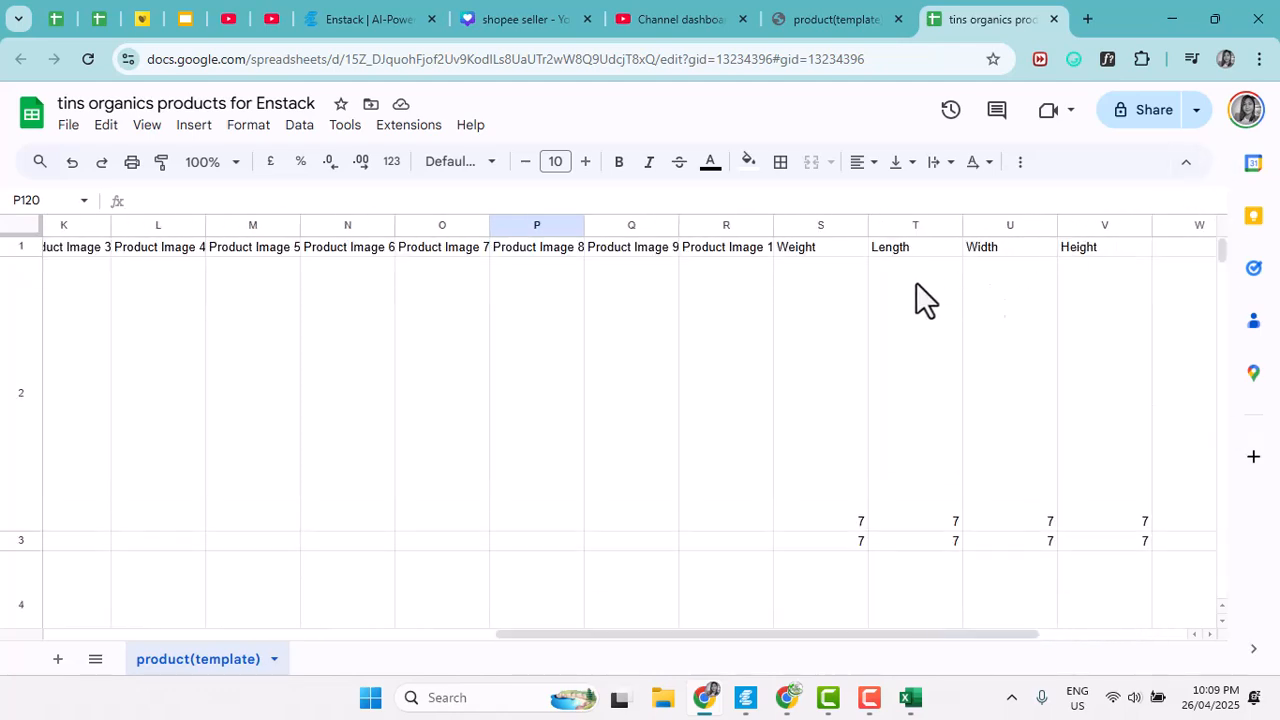
left_click_drag(853, 632, 140, 520)
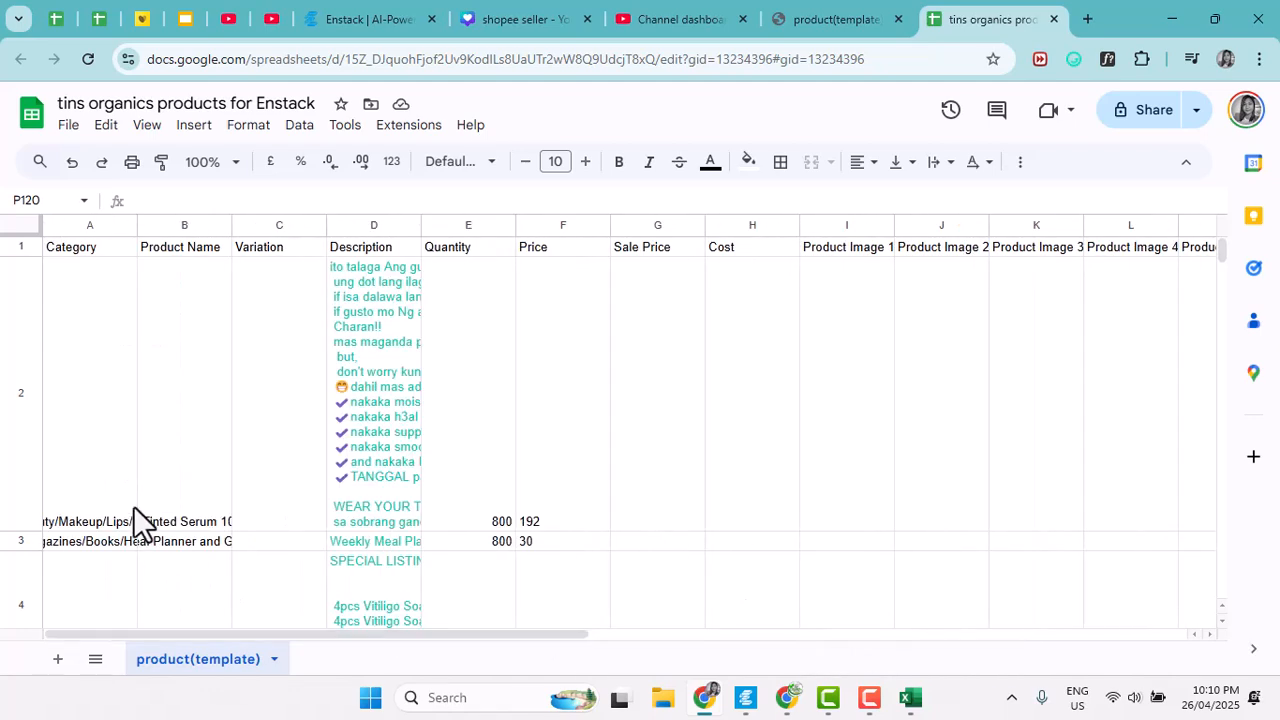
- Download the completed template as a comma-separated values (.csv) file and switch to the Enstack app
left_click(70, 127)
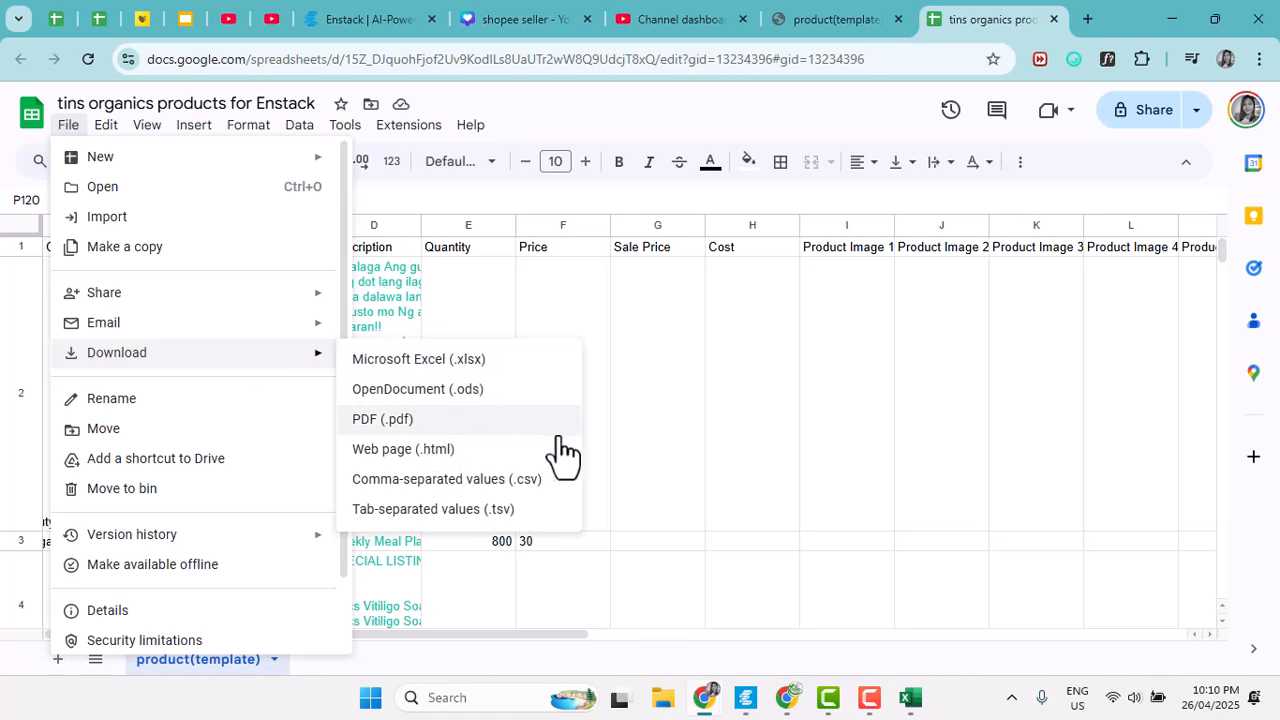
left_click(498, 479)
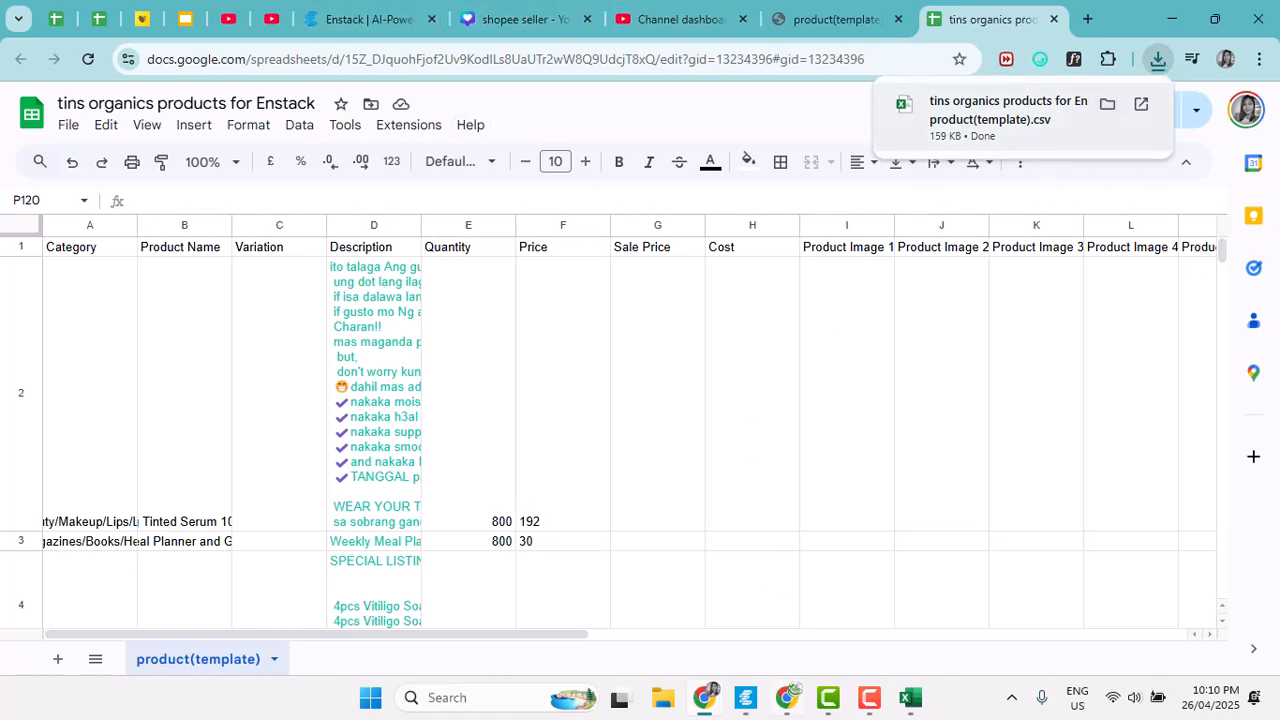
left_click(746, 699)
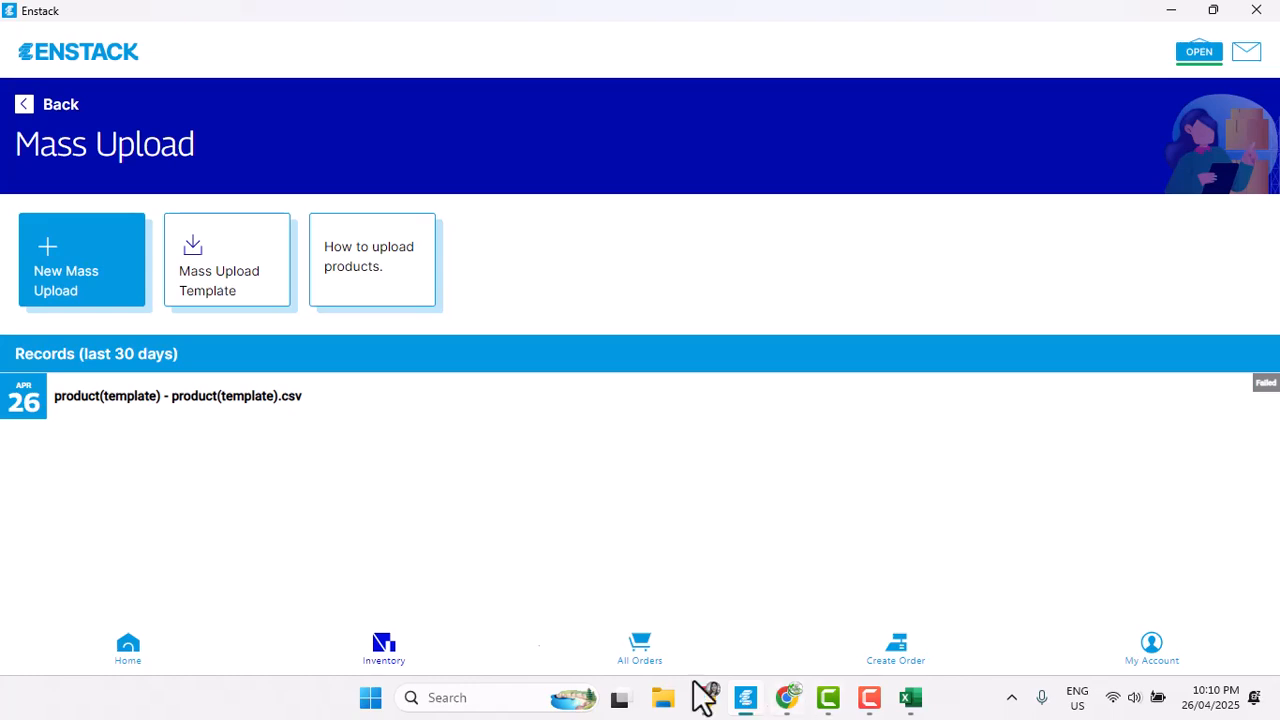
- Submit a new mass upload in Enstack using tins organics products for Enstack - product(template).csv, without product images
left_click(212, 252)
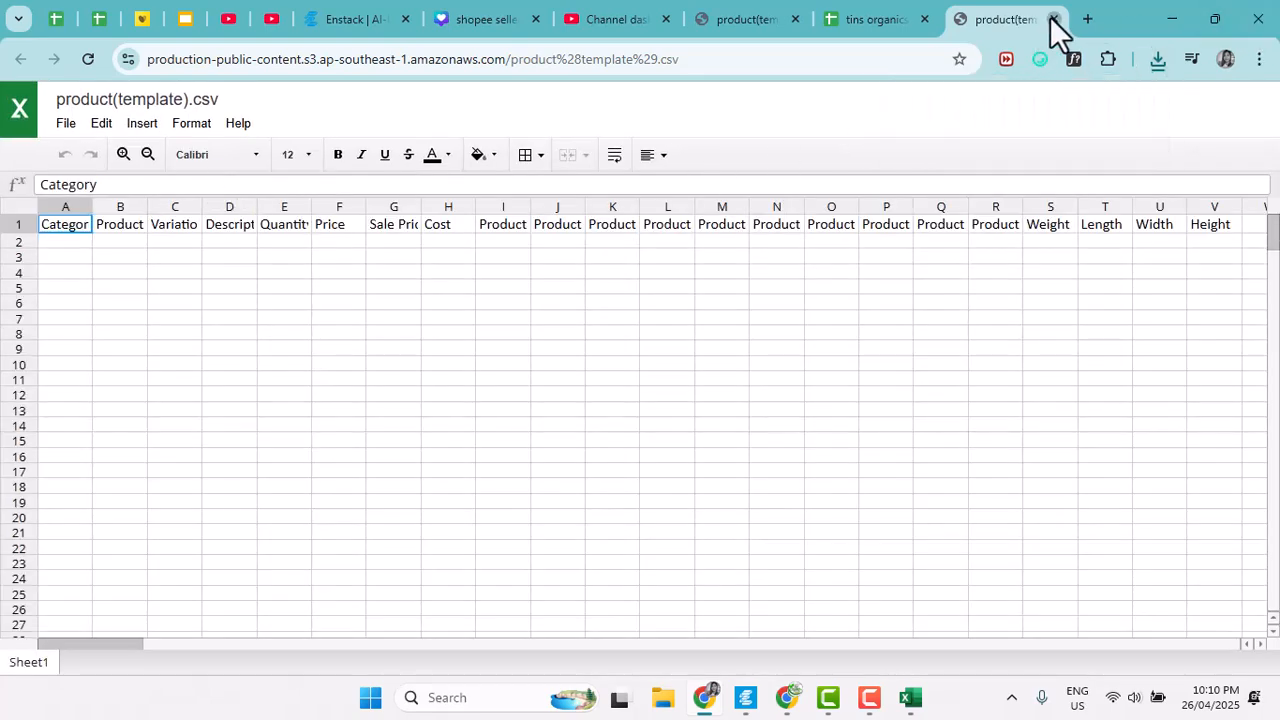
left_click(1172, 16)
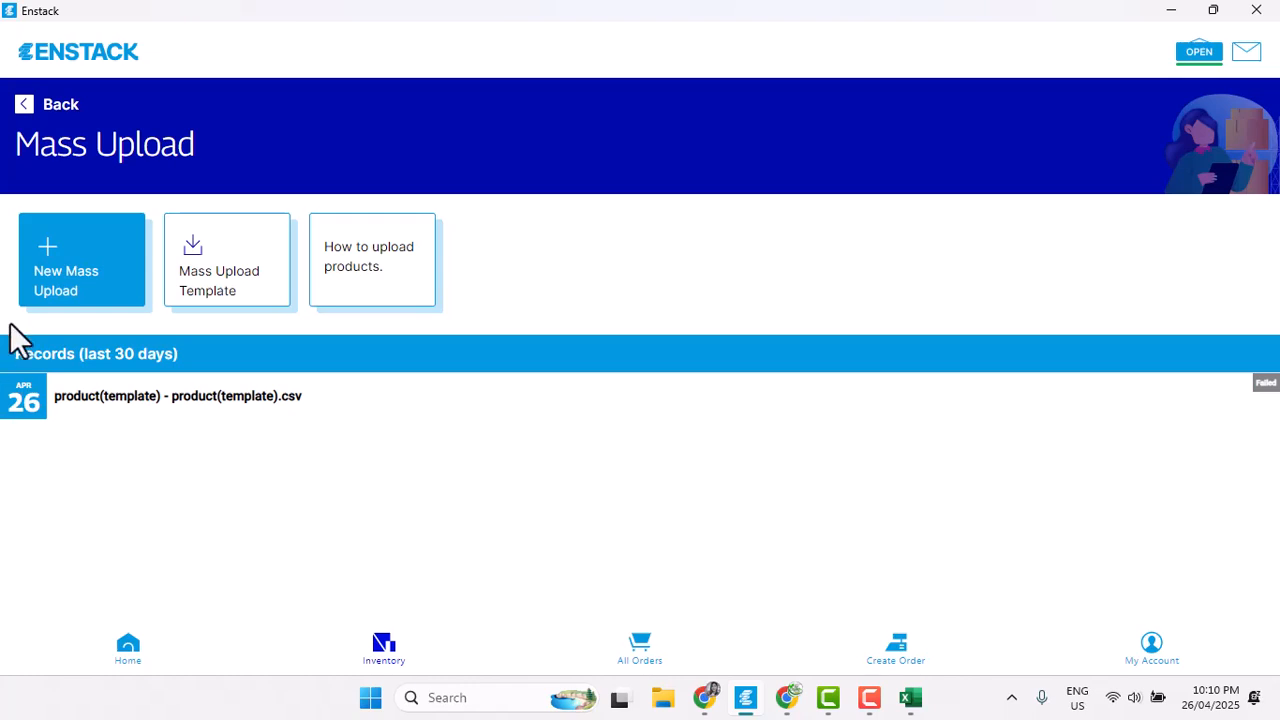
left_click(90, 296)
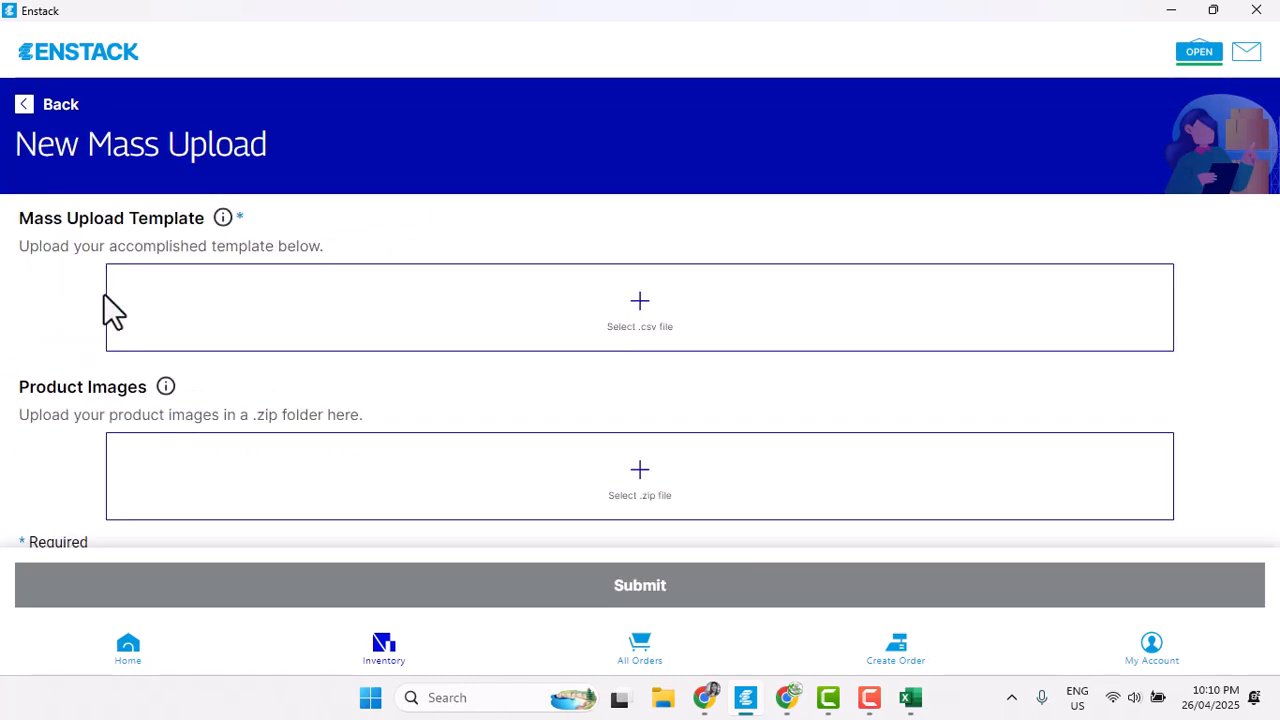
left_click(639, 300)
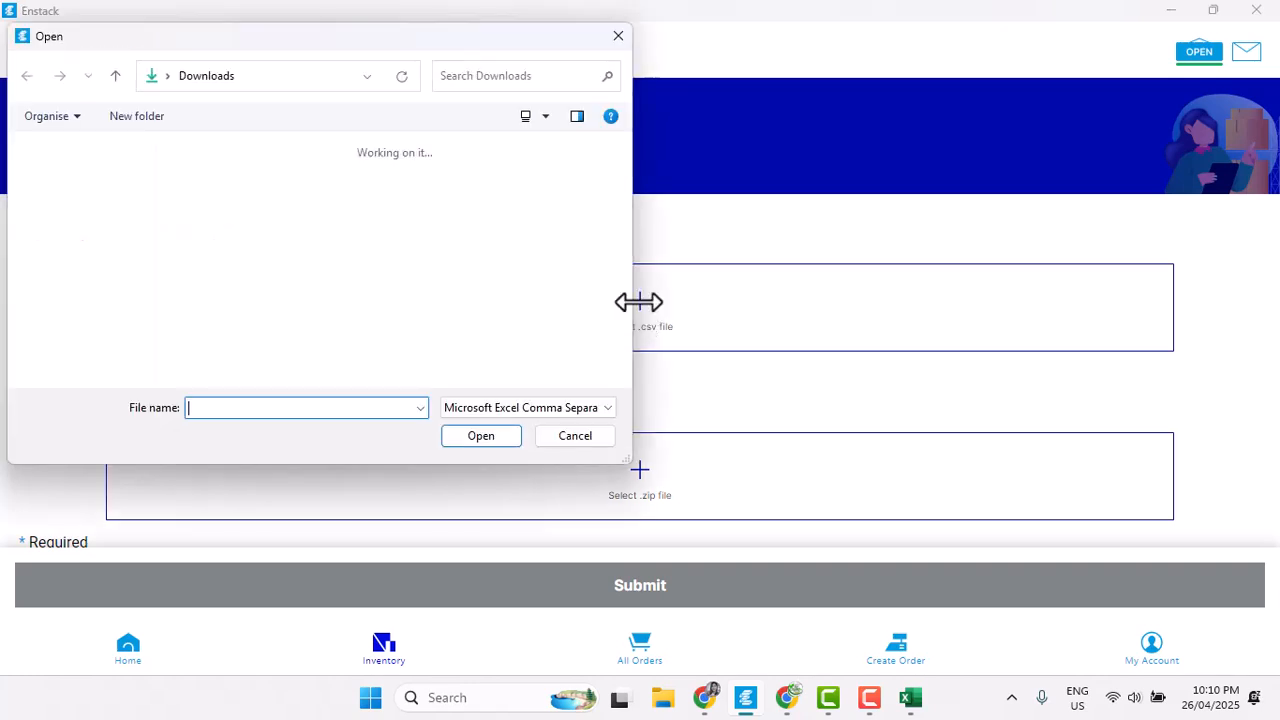
left_click(196, 258)
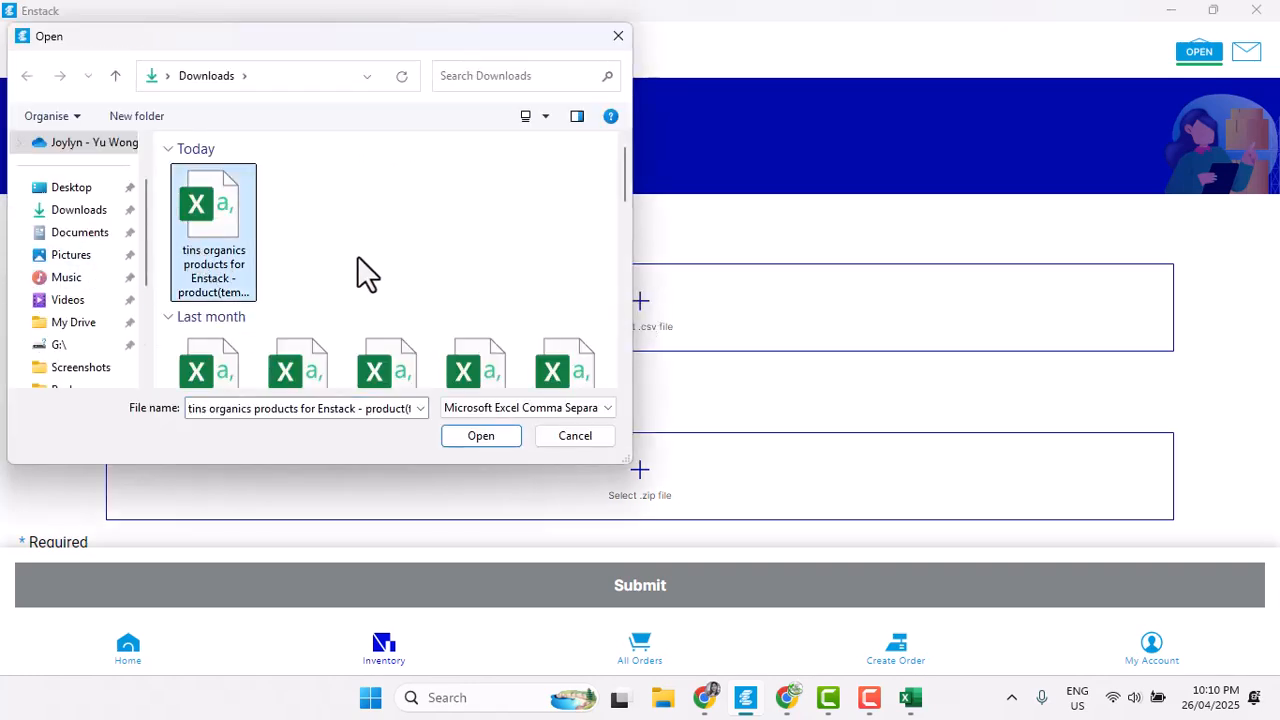
left_click(470, 440)
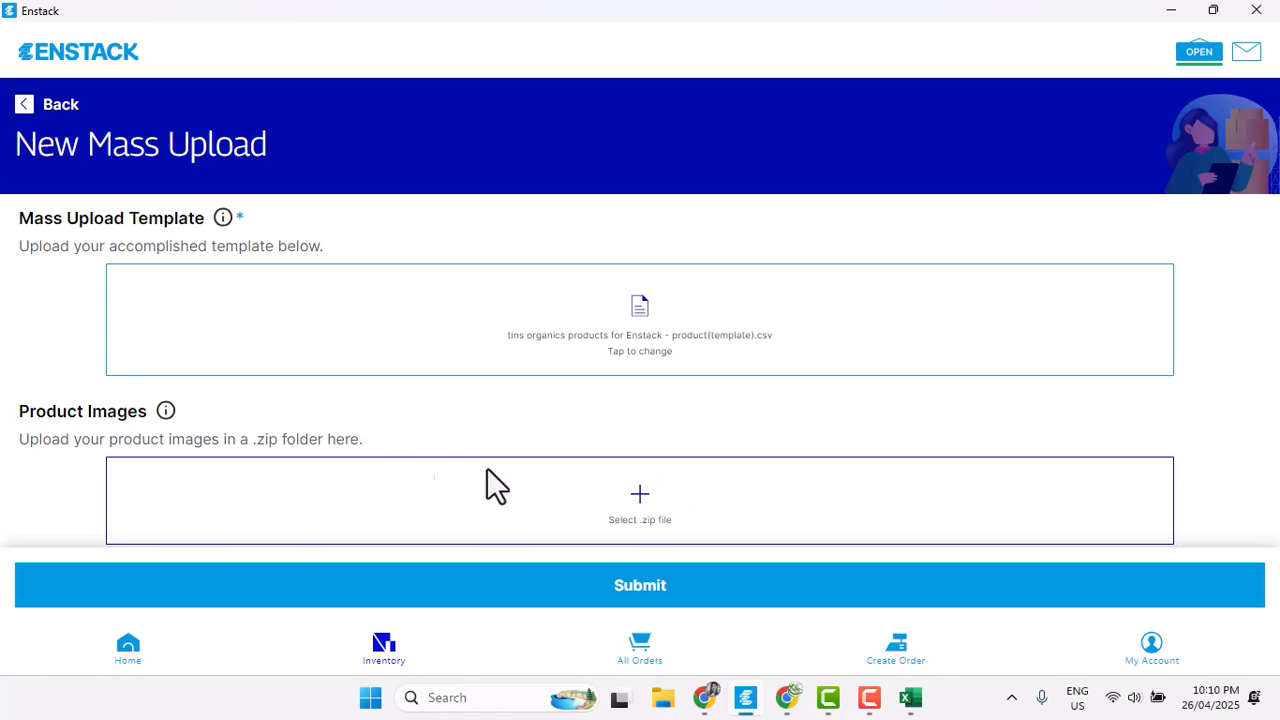
left_click(621, 586)
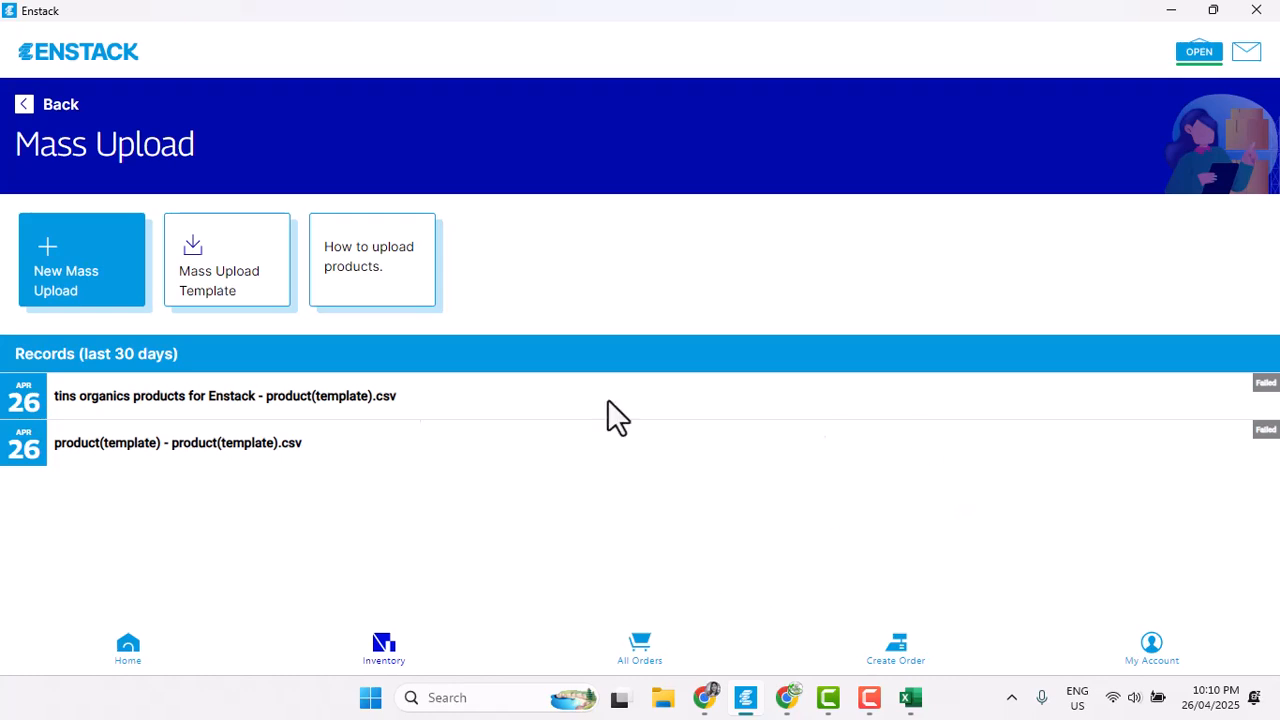
- Open the record of the tins organics products for Enstack - product(template).csv upload and examine its error log row by row
left_click(234, 395)
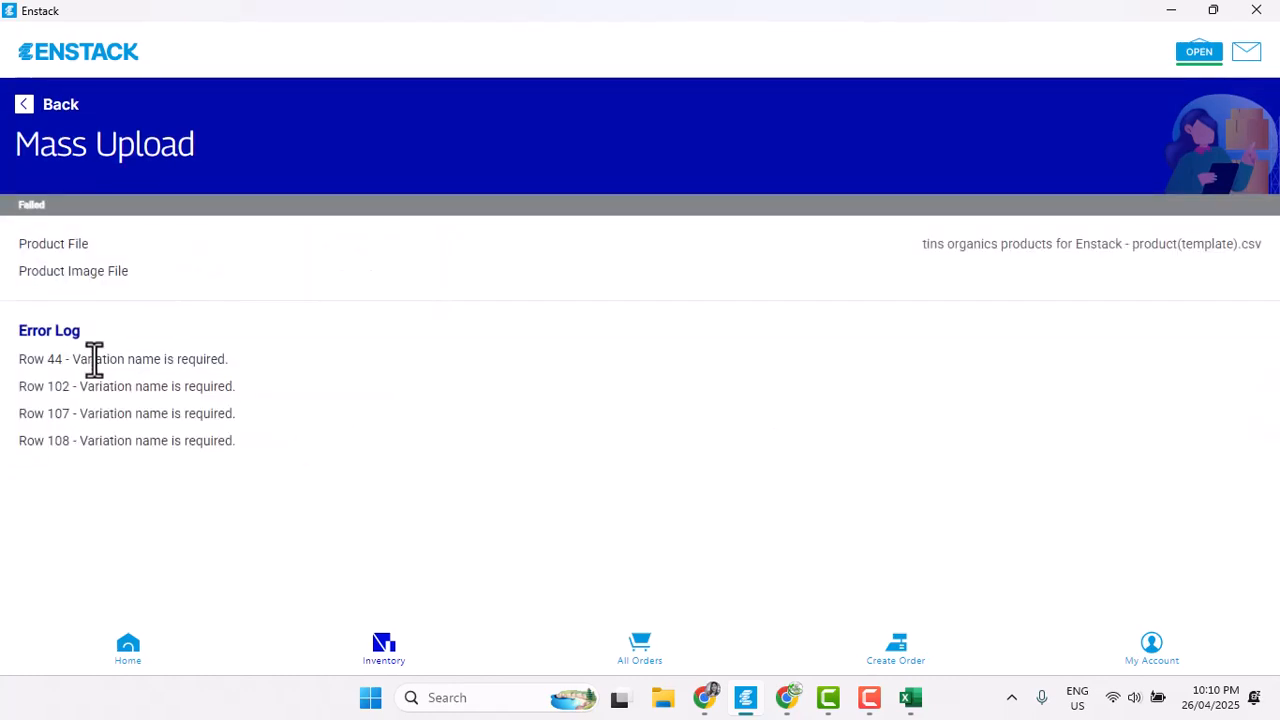
left_click_drag(82, 360, 226, 363)
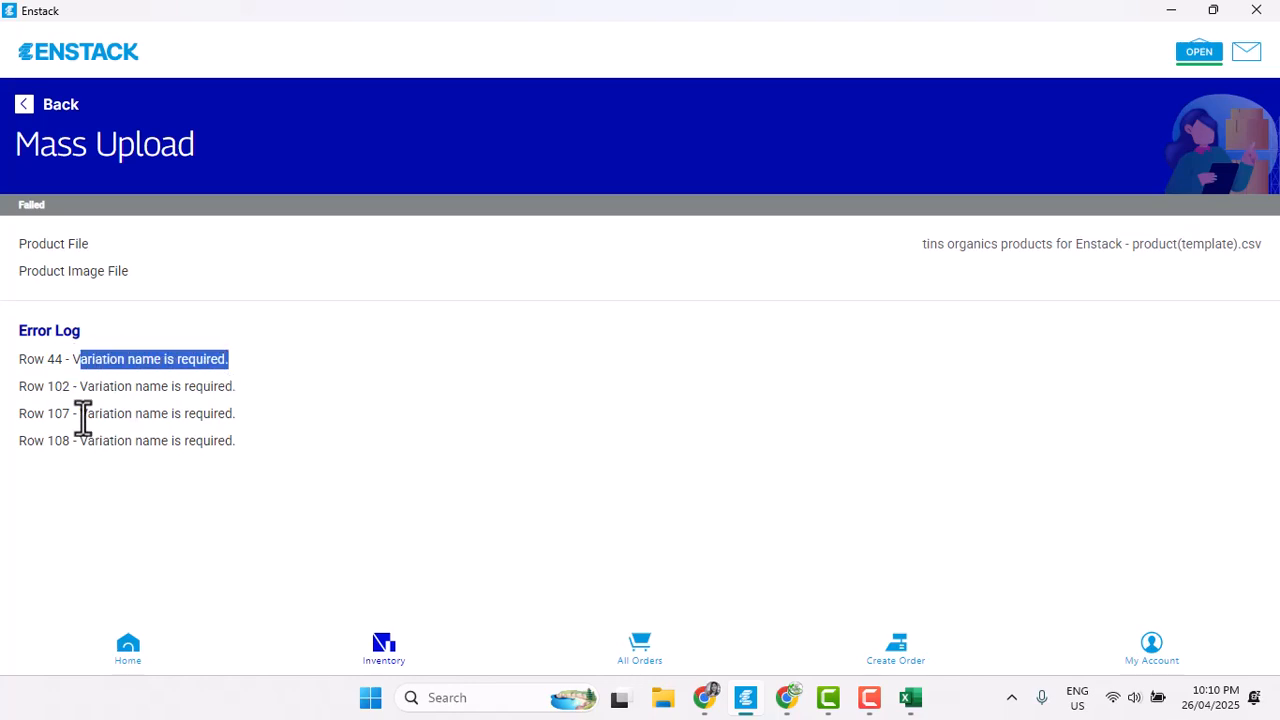
left_click_drag(102, 389, 196, 416)
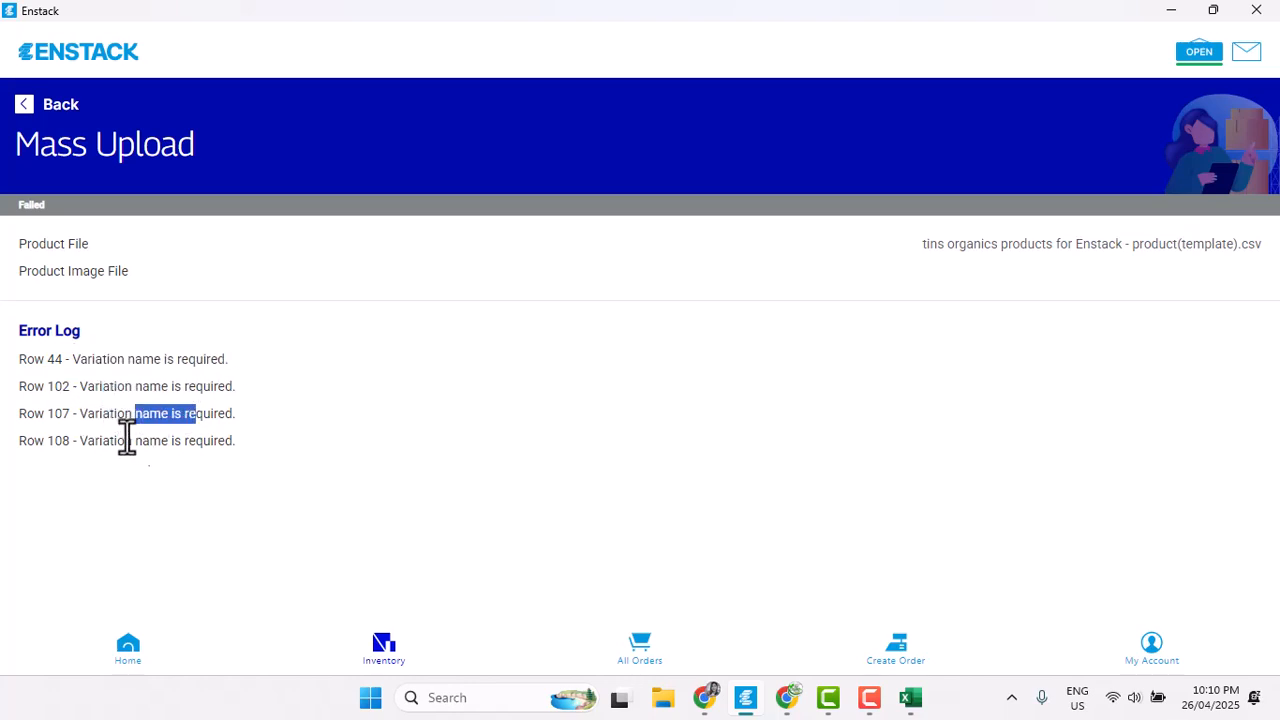
left_click_drag(125, 441, 198, 445)
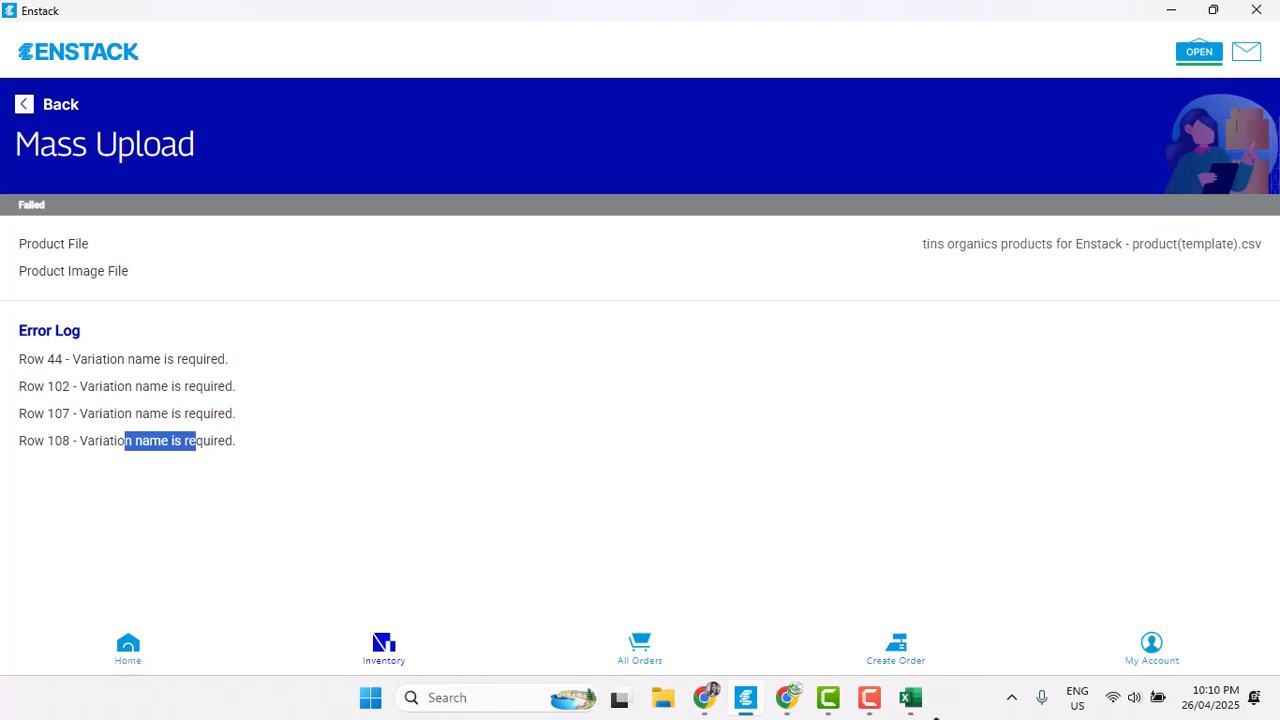
left_click(910, 697)
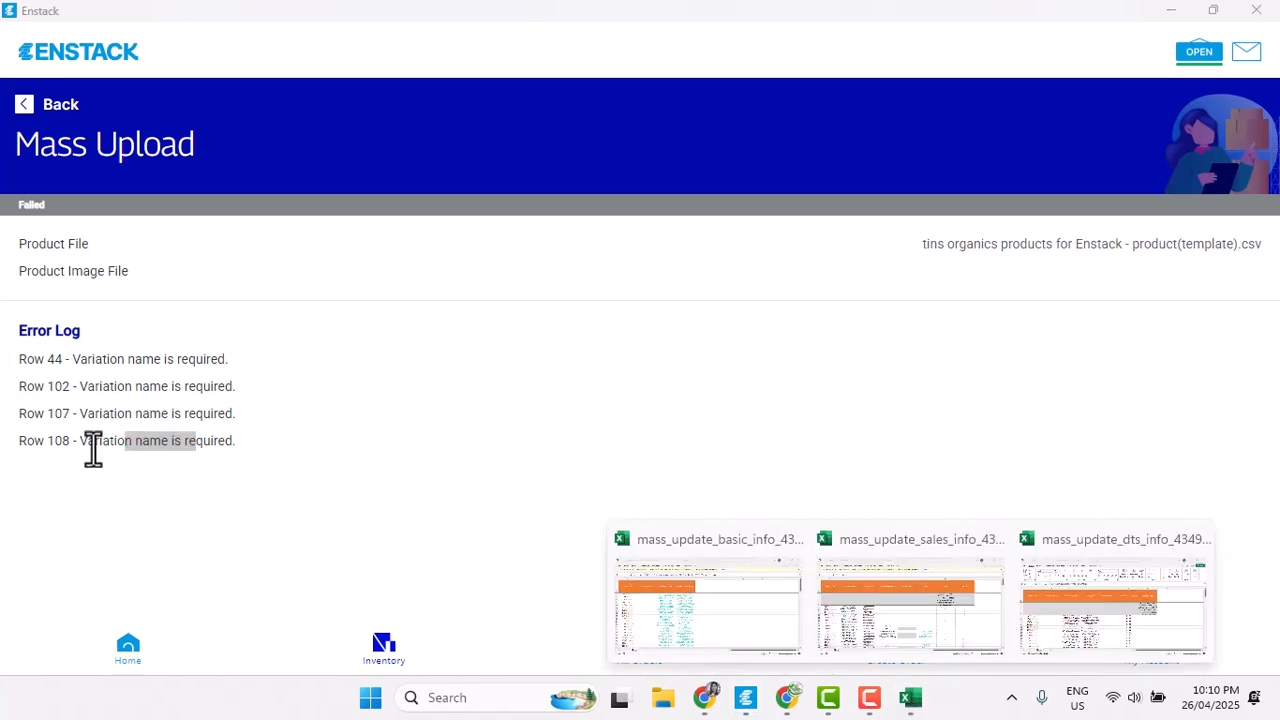
left_click(40, 360)
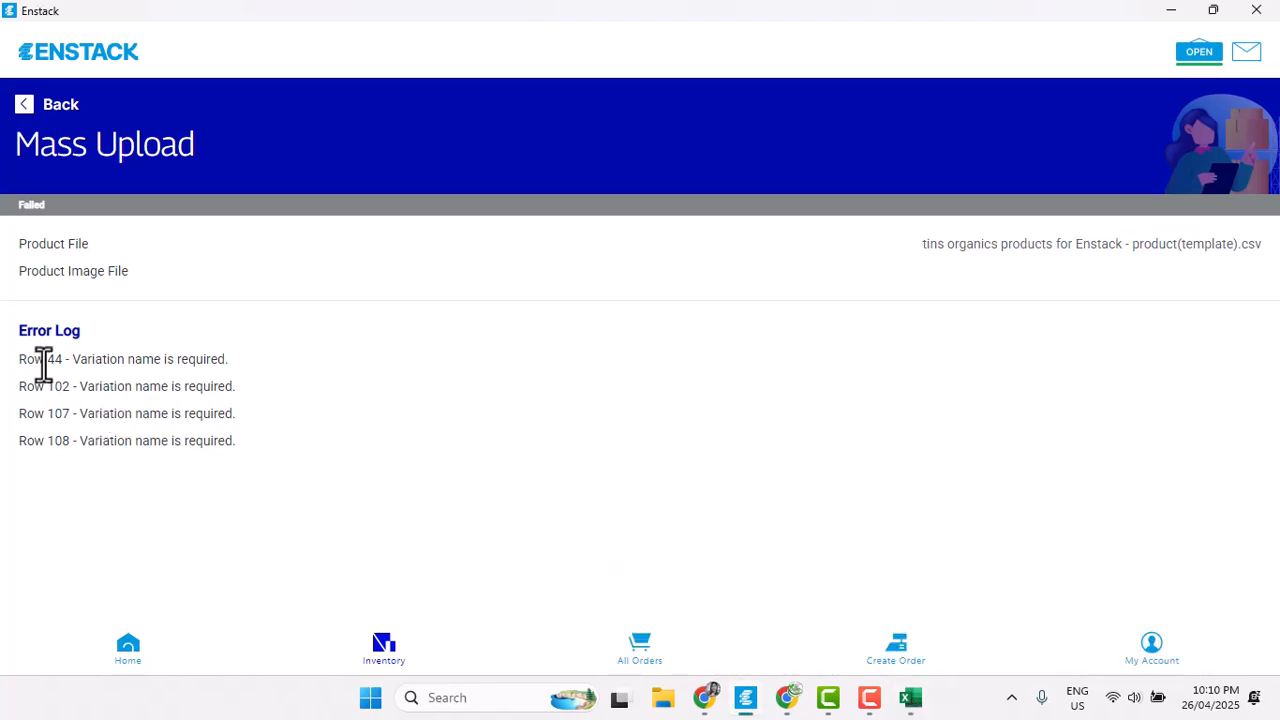
- Copy the row number 44 from the upload's error log and switch to the template spreadsheet in Google Sheets
left_click_drag(44, 360, 61, 368)
key("ctrl+c")
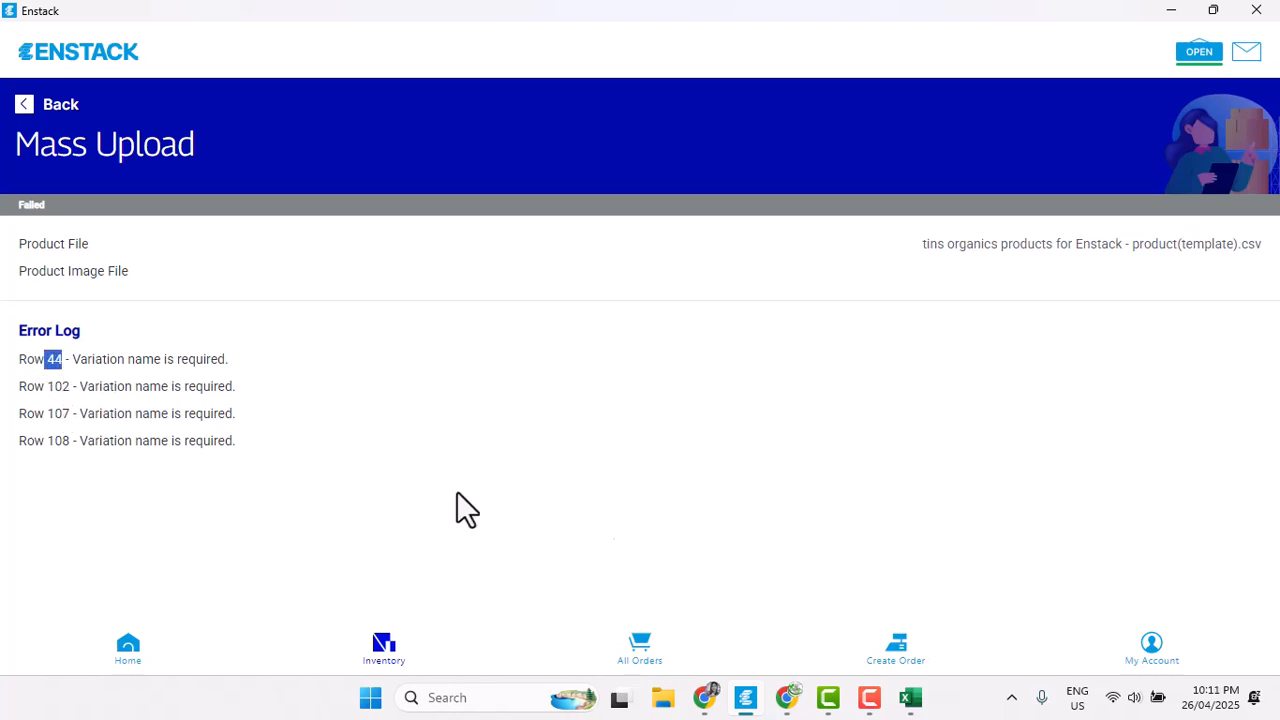
left_click(745, 697)
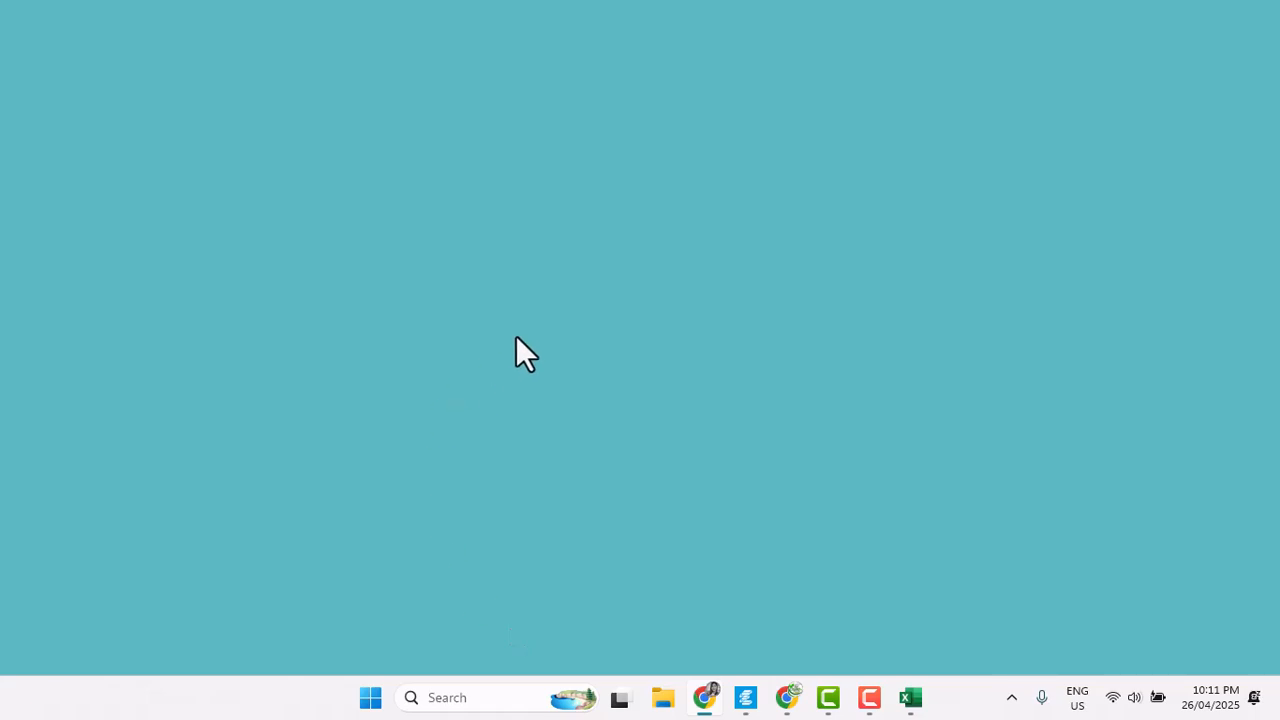
key("alt+Tab")
left_click(759, 390)
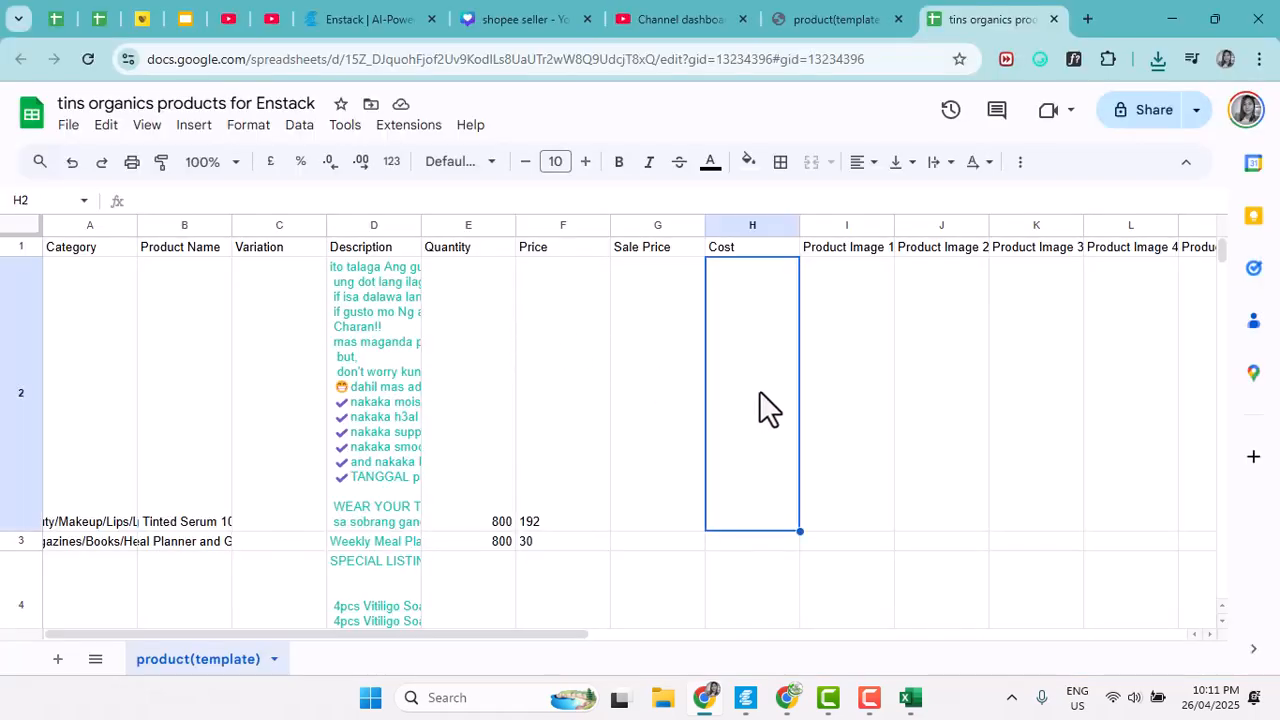
key("ctrl+f")
key("ctrl+v")
left_click(1160, 225)
- Enter 1 as the variation of the stretchmark product in row 44 of the template
scroll(30, 515, "down", 5)
scroll(22, 507, "down", 10)
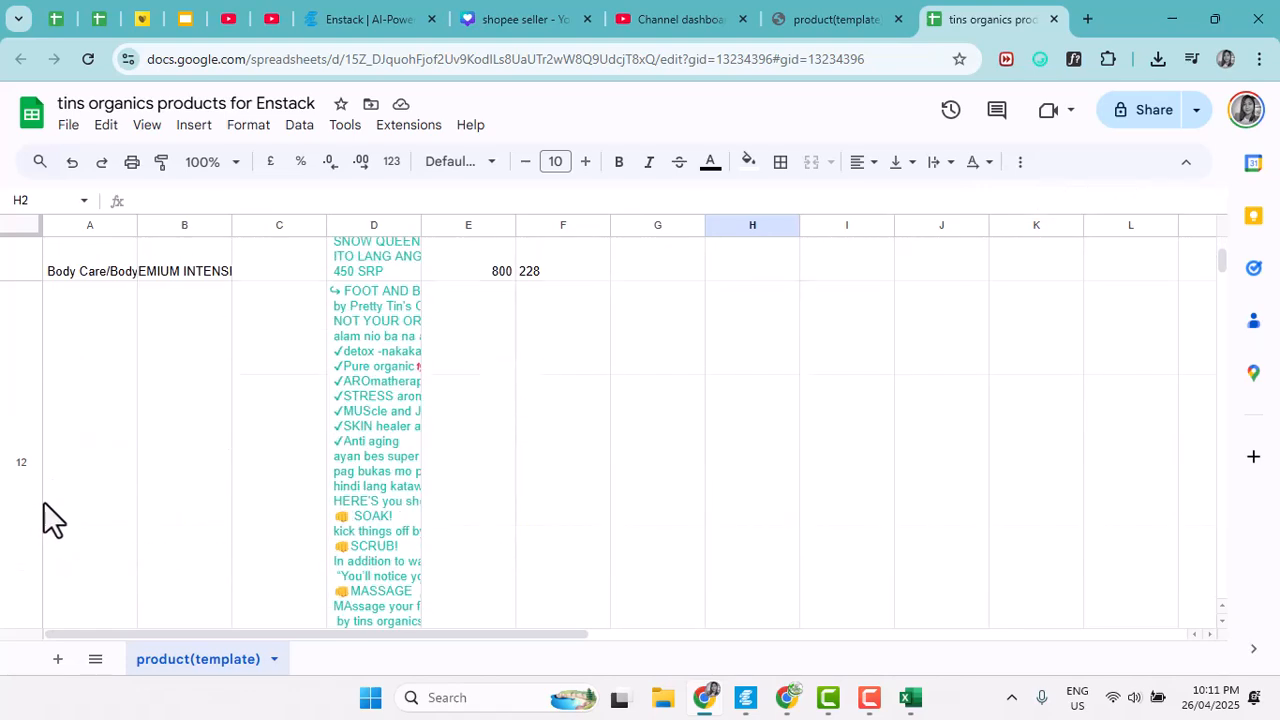
left_click_drag(1224, 262, 1226, 330)
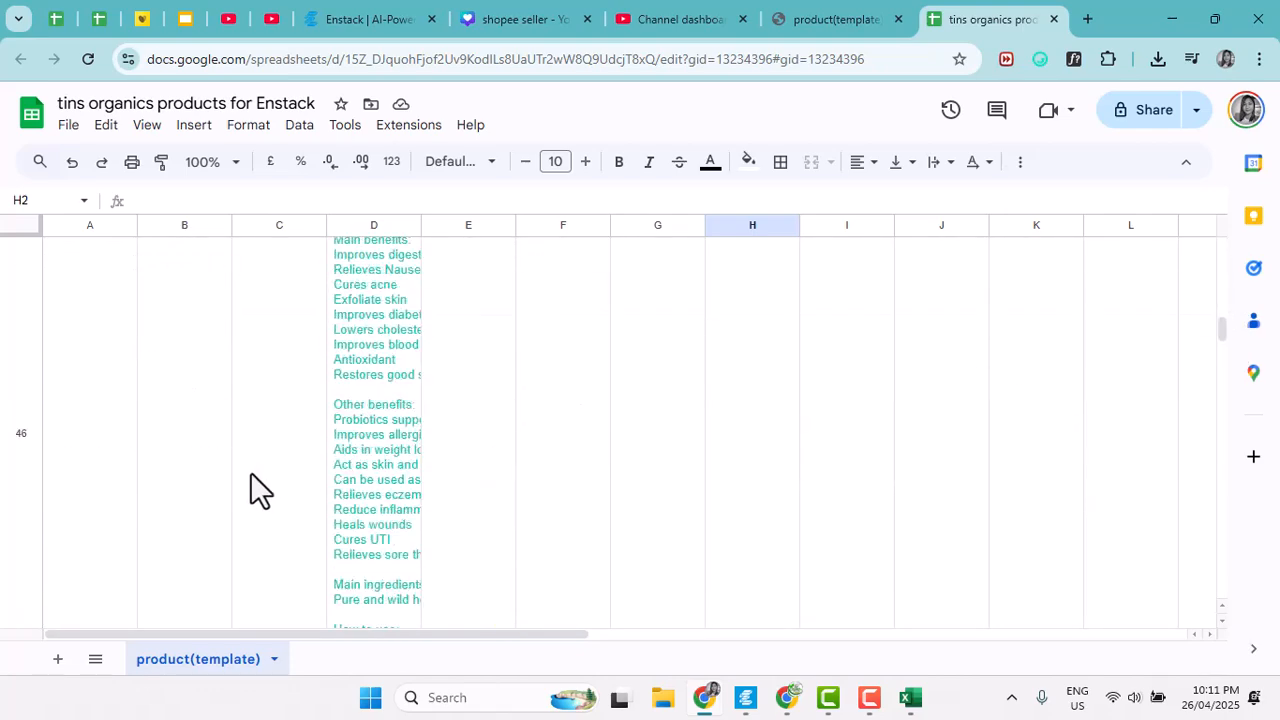
scroll(250, 472, "up", 3)
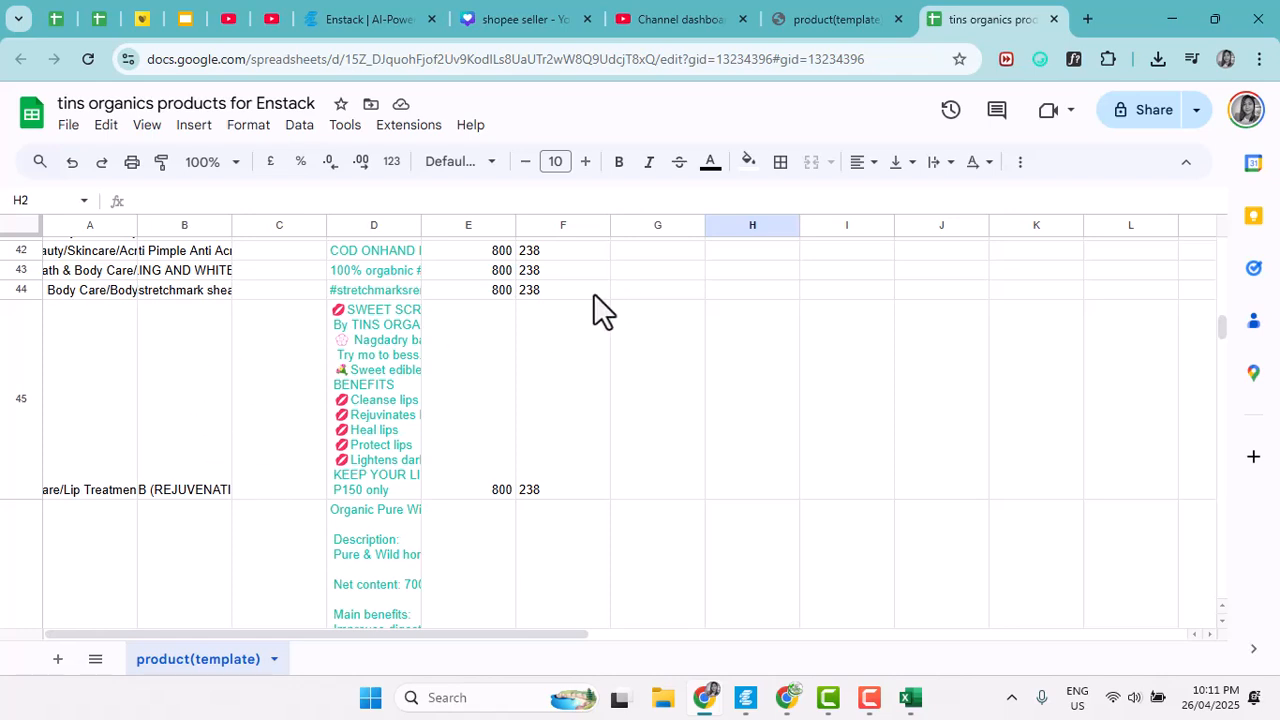
left_click(560, 289)
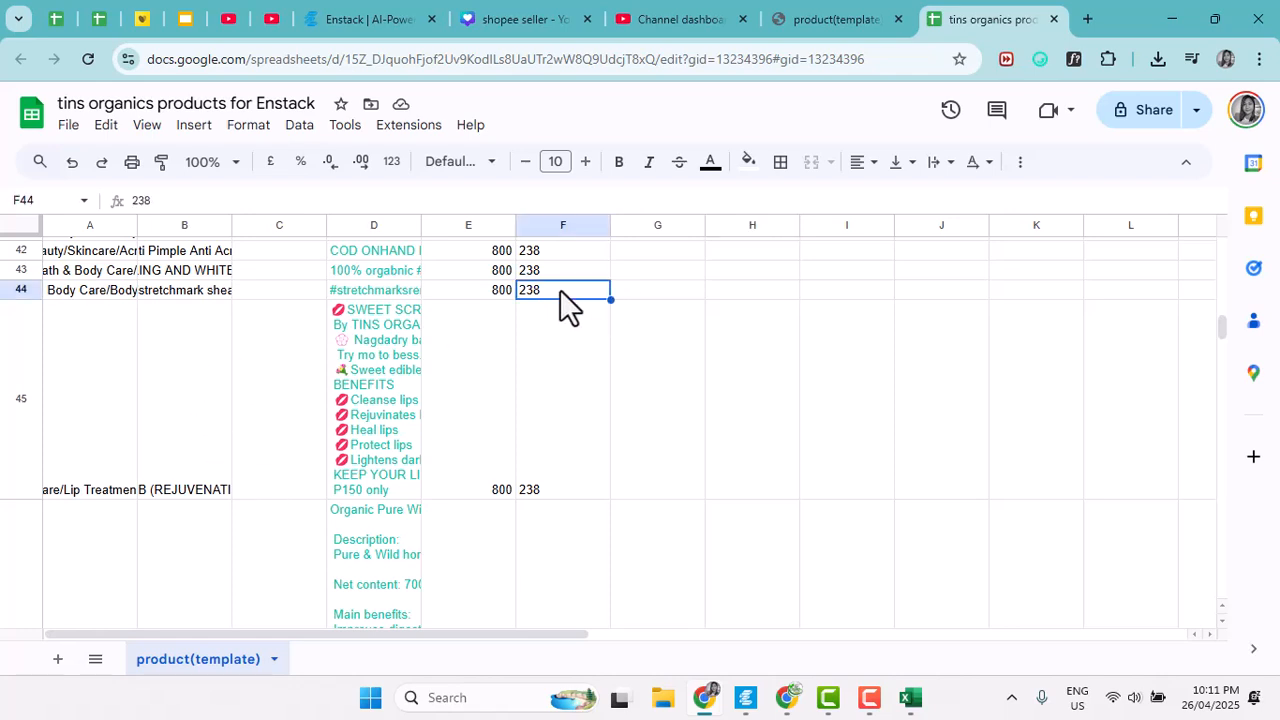
left_click(267, 296)
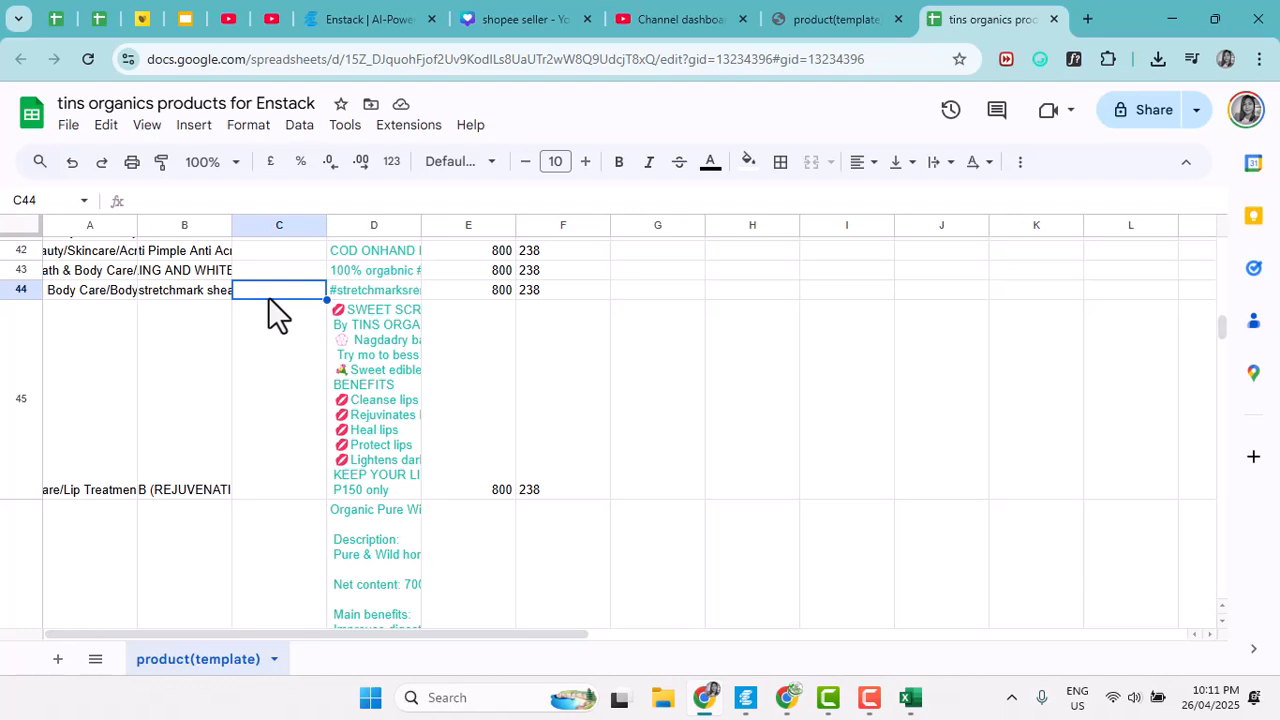
type("1")
key("Return")
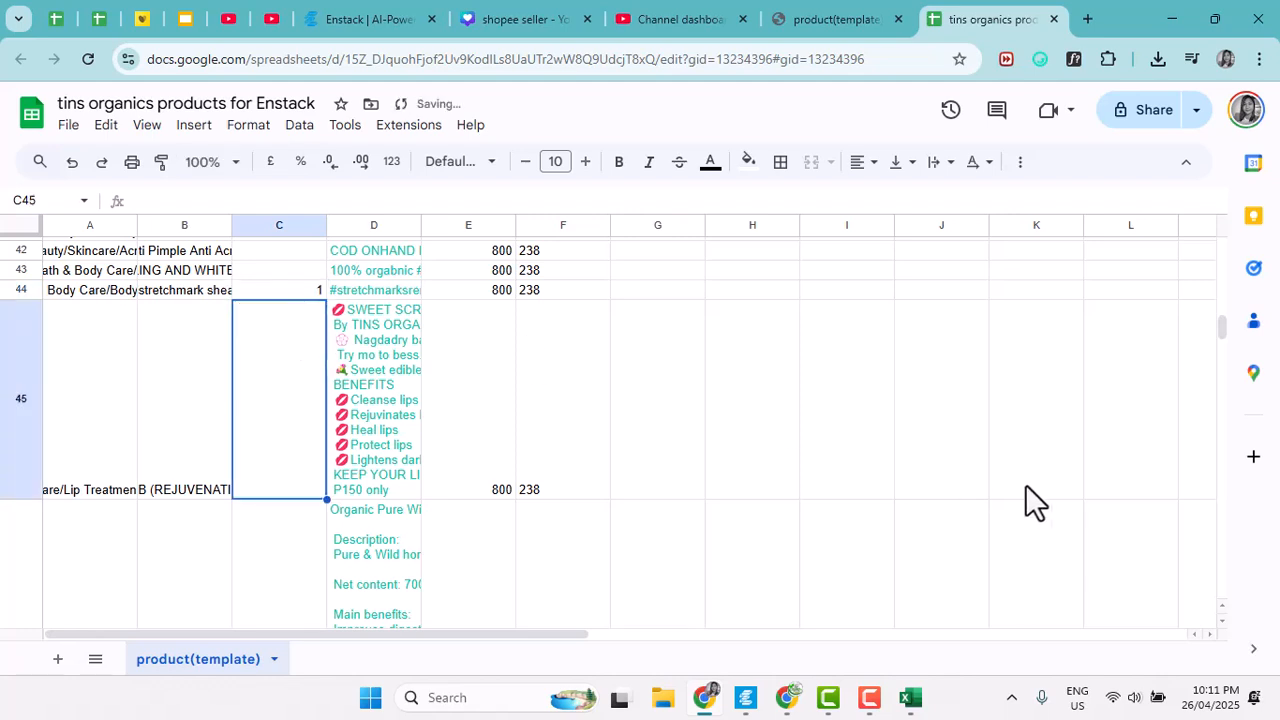
- Recheck the error log in Enstack for the other rows missing a variation name, and return to the spreadsheet
mouse_move(1219, 341)
left_mouse_down()
mouse_move(1209, 218)
mouse_move(1206, 360)
left_mouse_up()
scroll(789, 515, "down", 5)
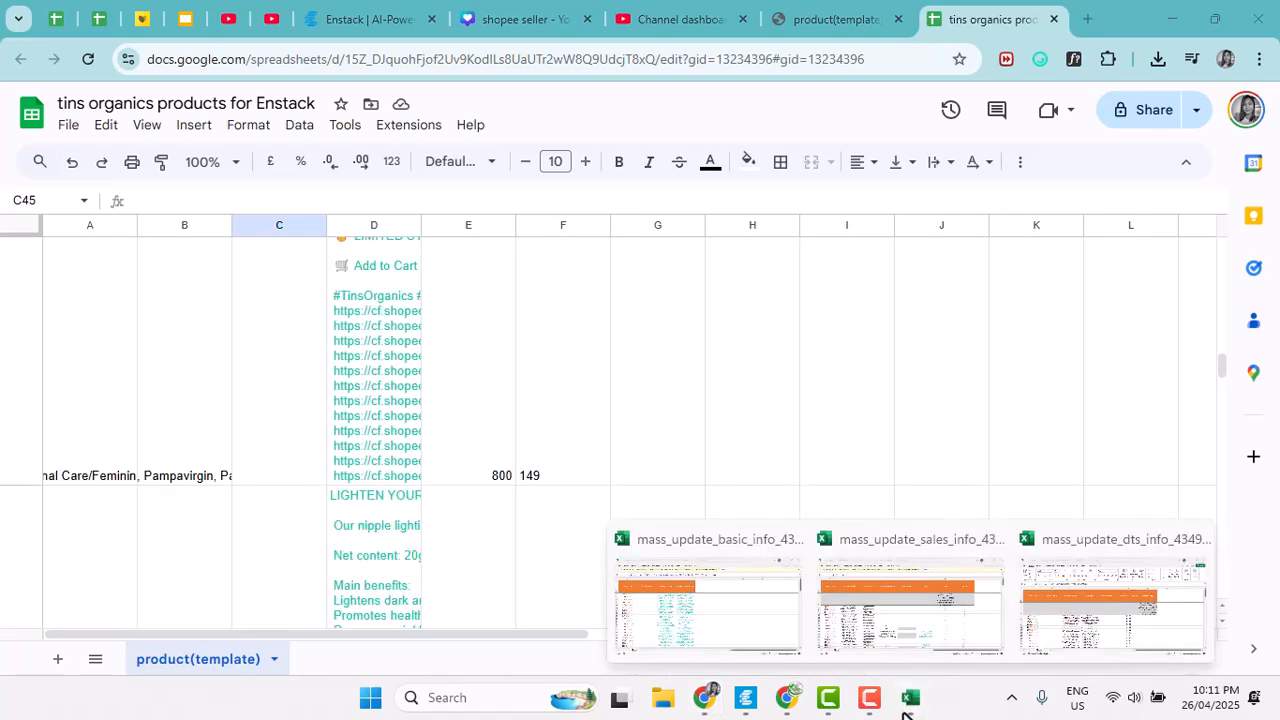
left_click(746, 698)
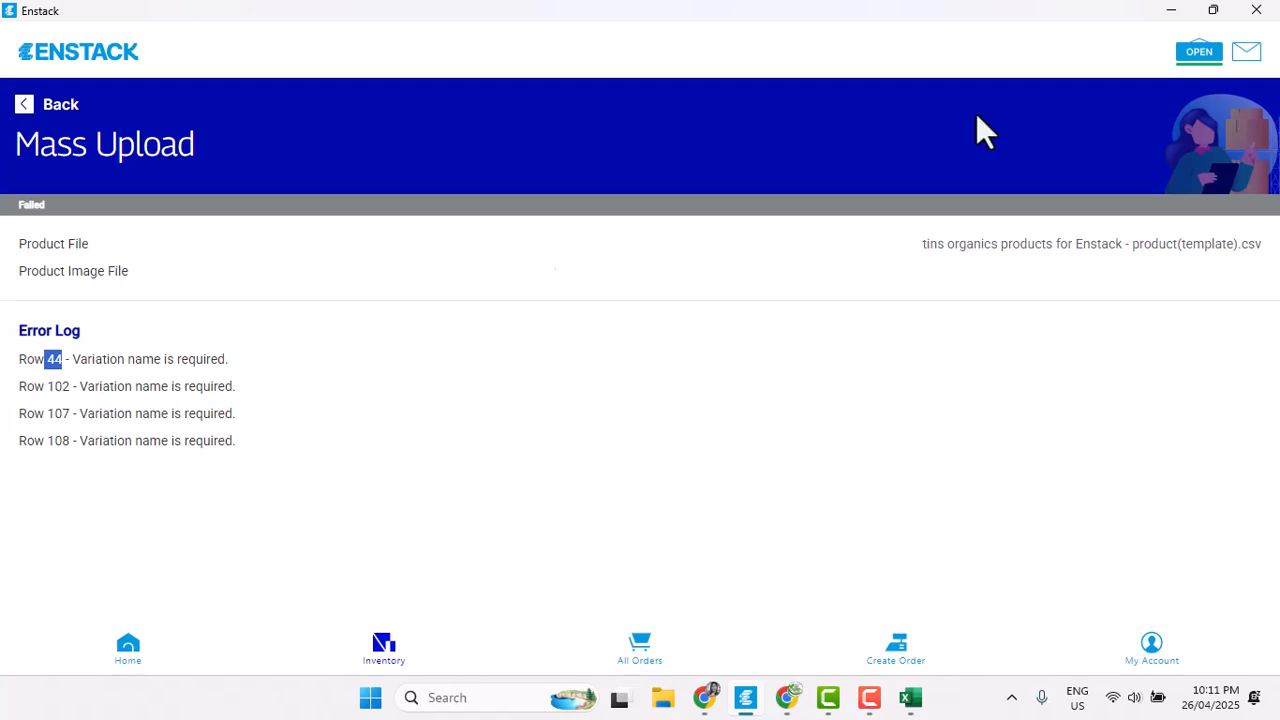
left_click(1171, 11)
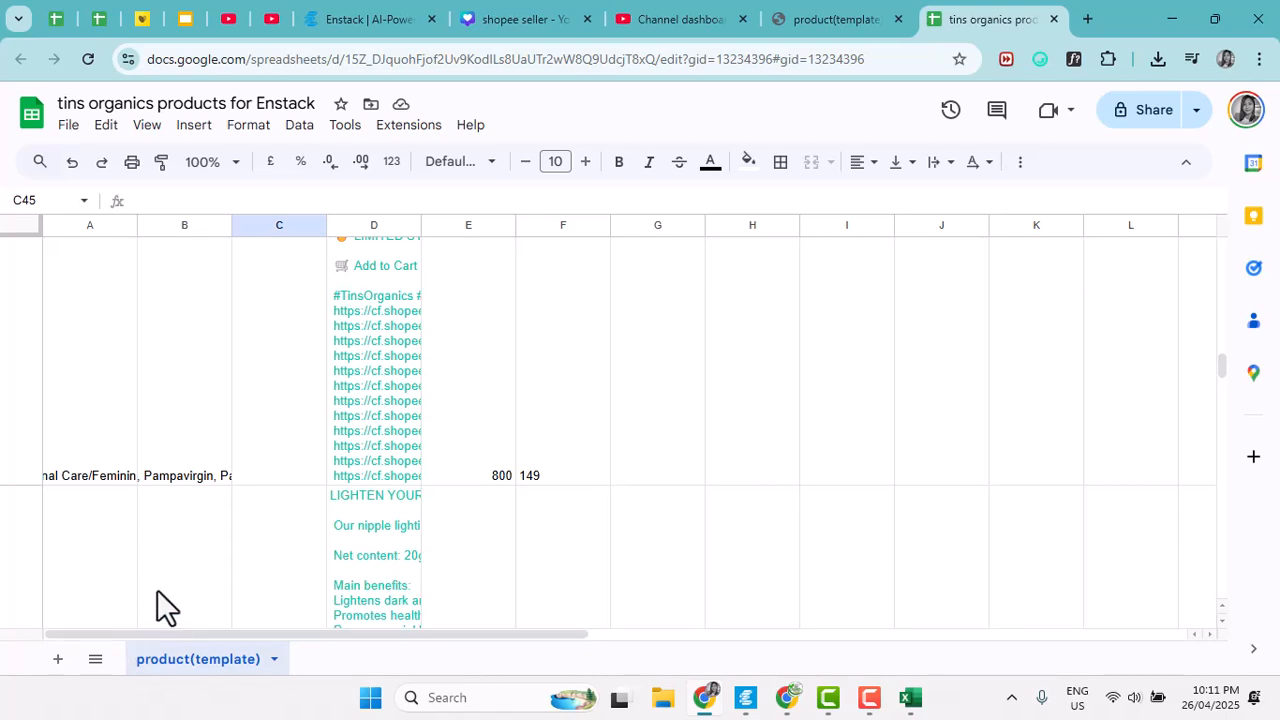
- Enter 1 as the variation of the grapeseed oil product in row 102 of the template
scroll(159, 600, "down", 10)
left_click_drag(1220, 370, 1208, 478)
scroll(430, 505, "up", 10)
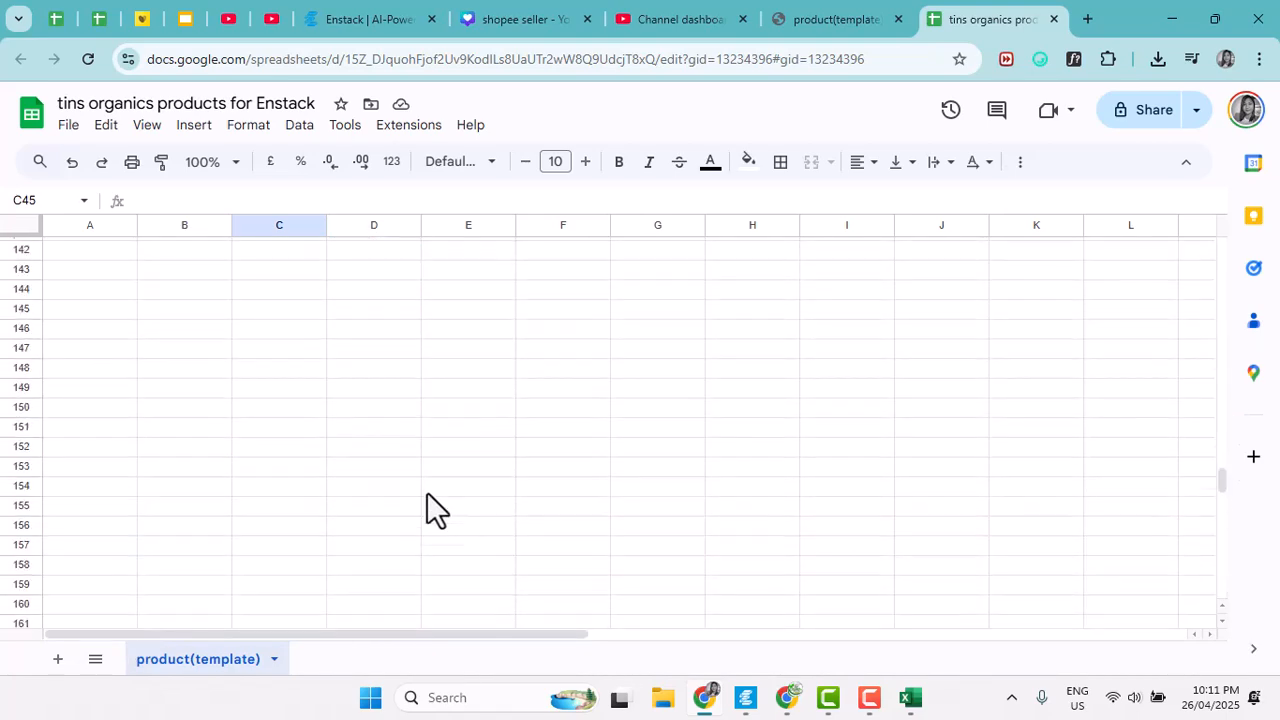
scroll(480, 512, "up", 5)
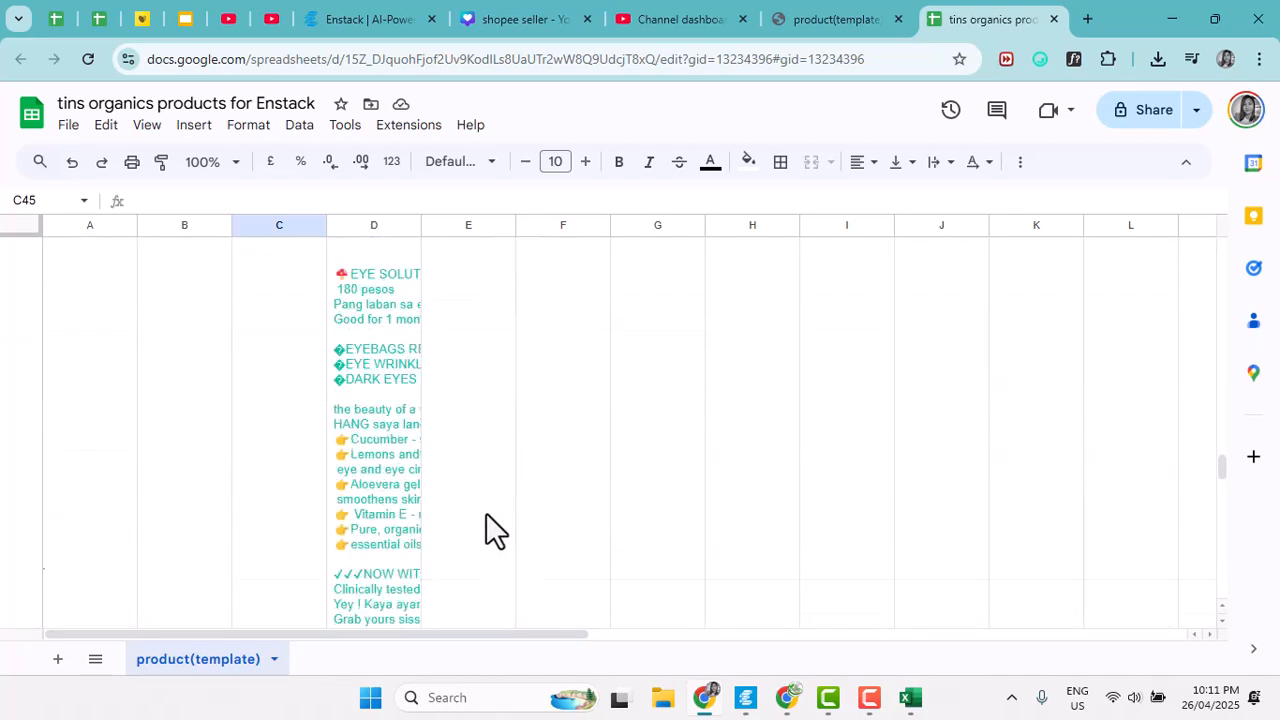
scroll(492, 512, "down", 3)
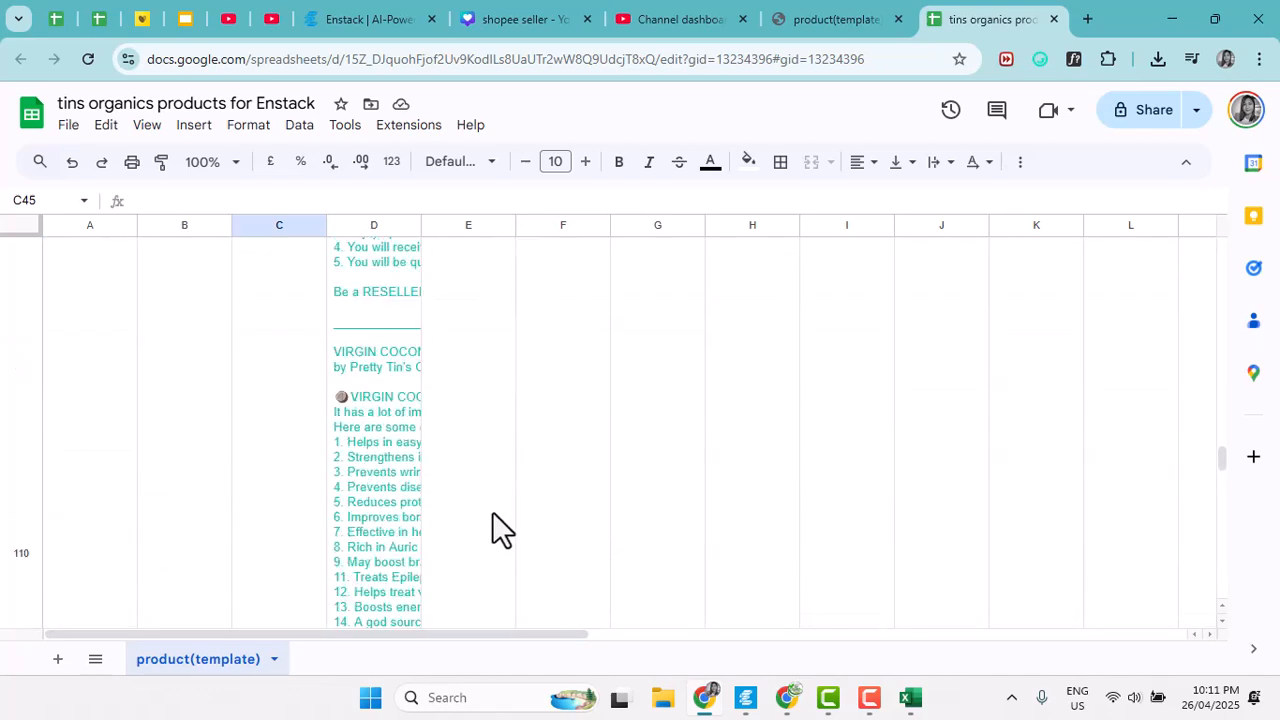
scroll(500, 530, "up", 5)
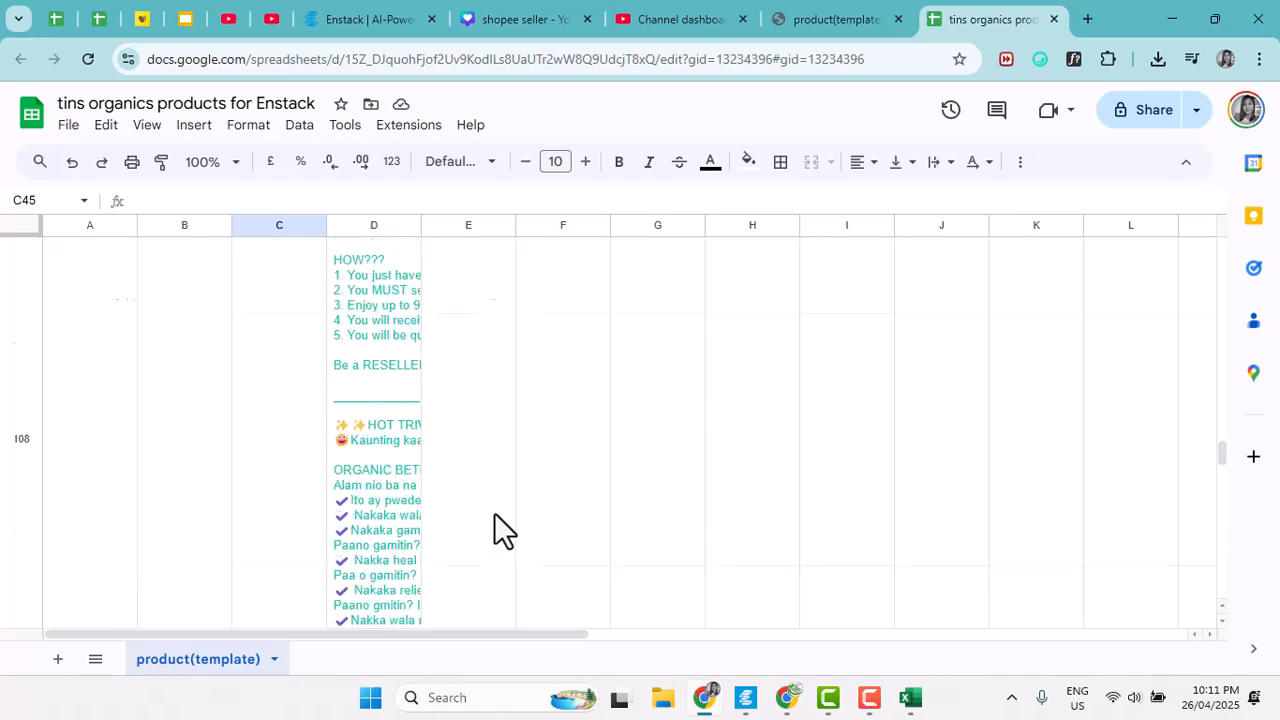
scroll(494, 515, "up", 10)
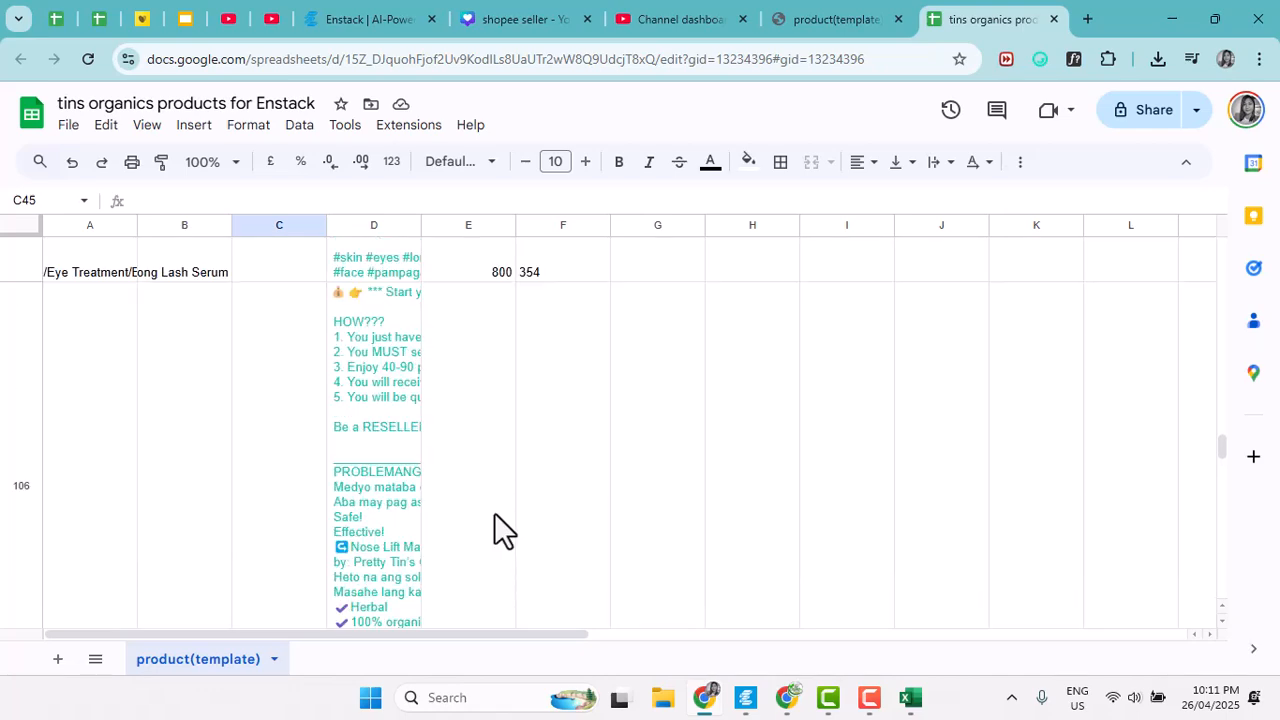
scroll(494, 515, "up", 10)
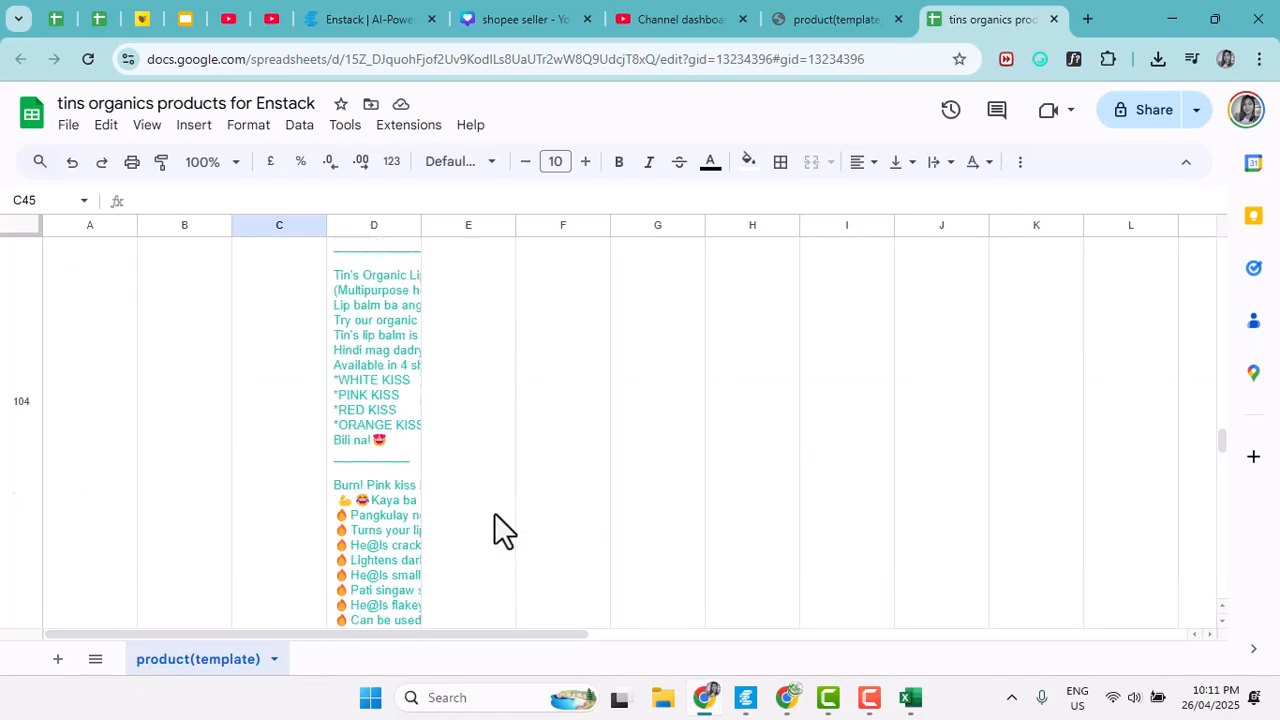
scroll(495, 512, "up", 8)
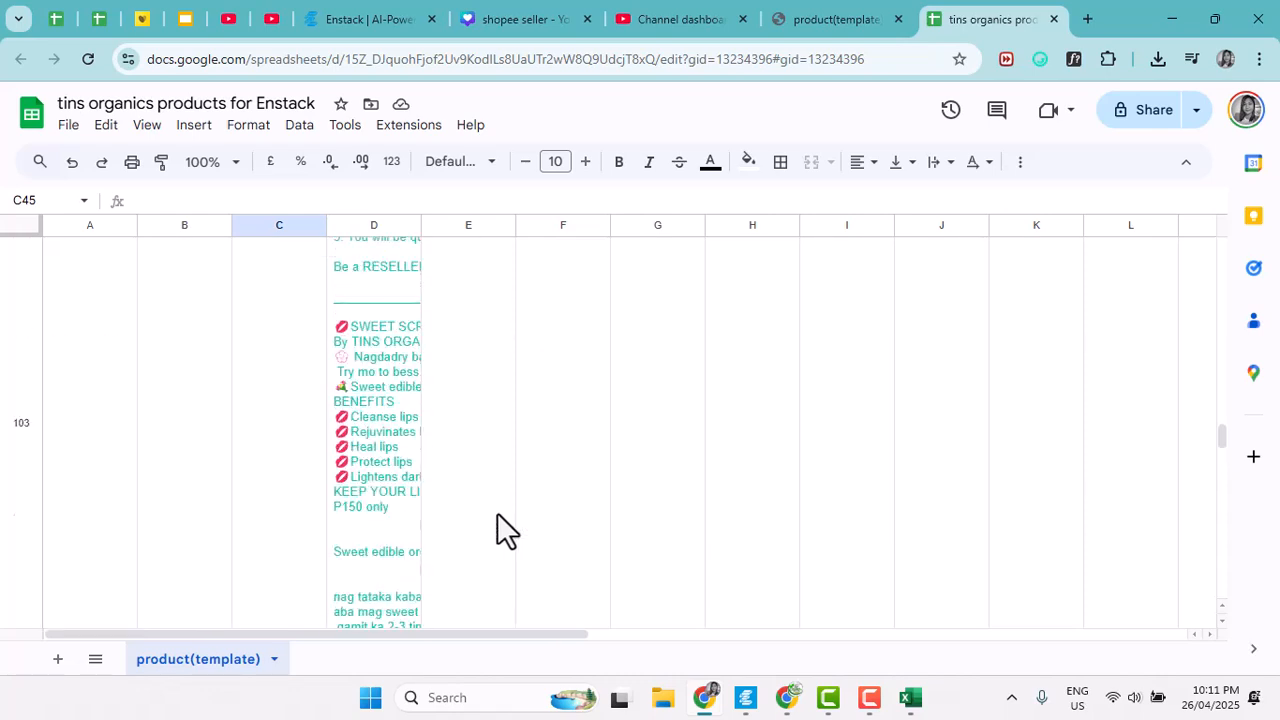
scroll(497, 511, "up", 5)
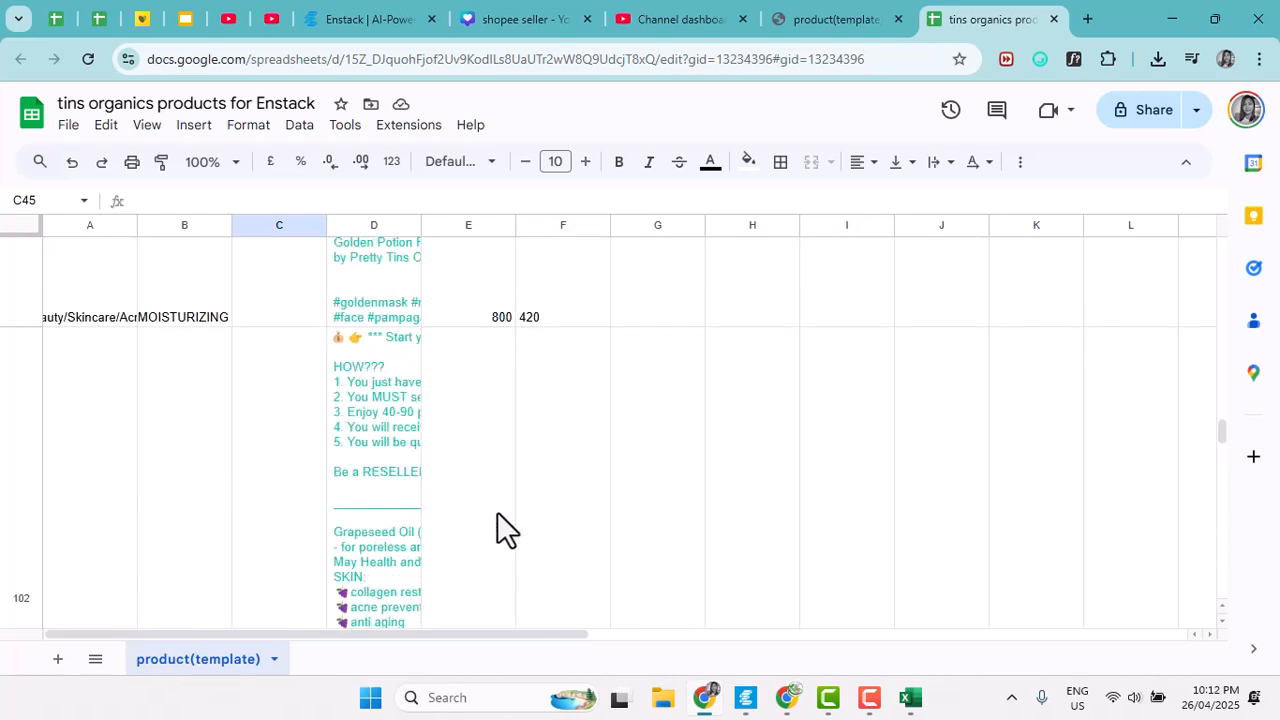
scroll(151, 516, "up", 2)
scroll(151, 516, "down", 3)
scroll(131, 522, "down", 2)
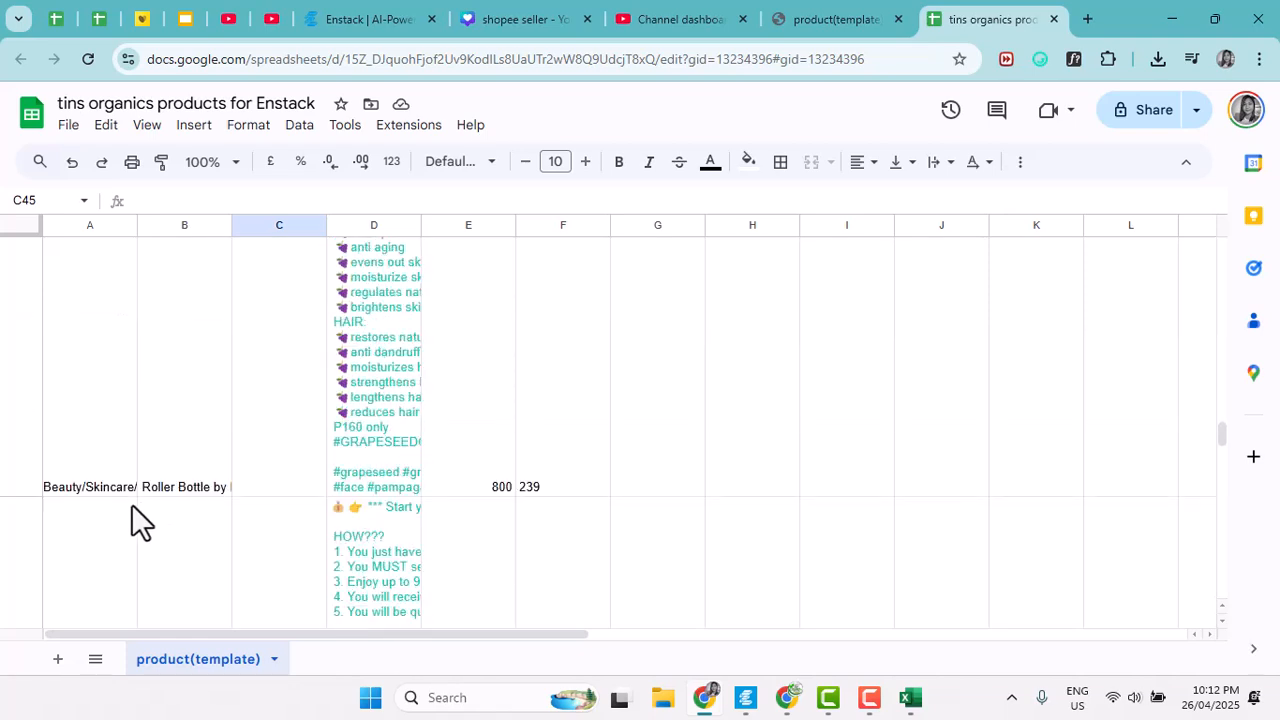
left_click(300, 478)
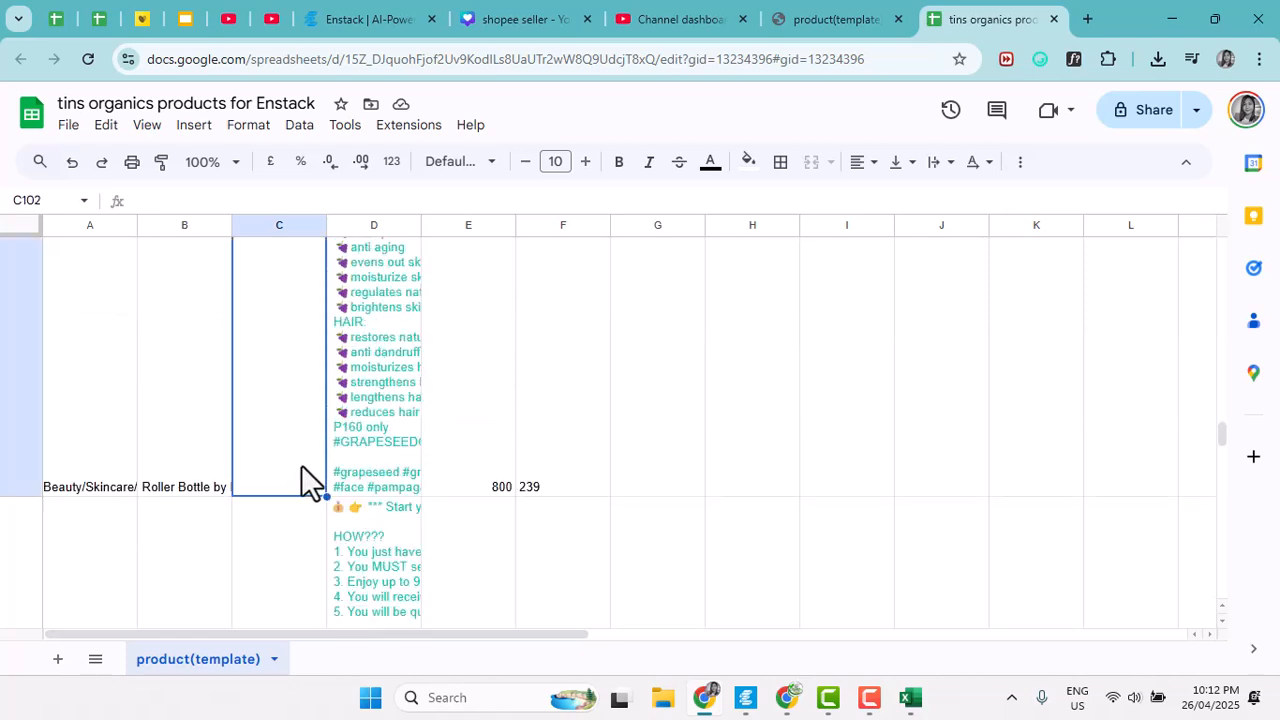
type("1")
left_click(699, 447)
left_click(261, 496)
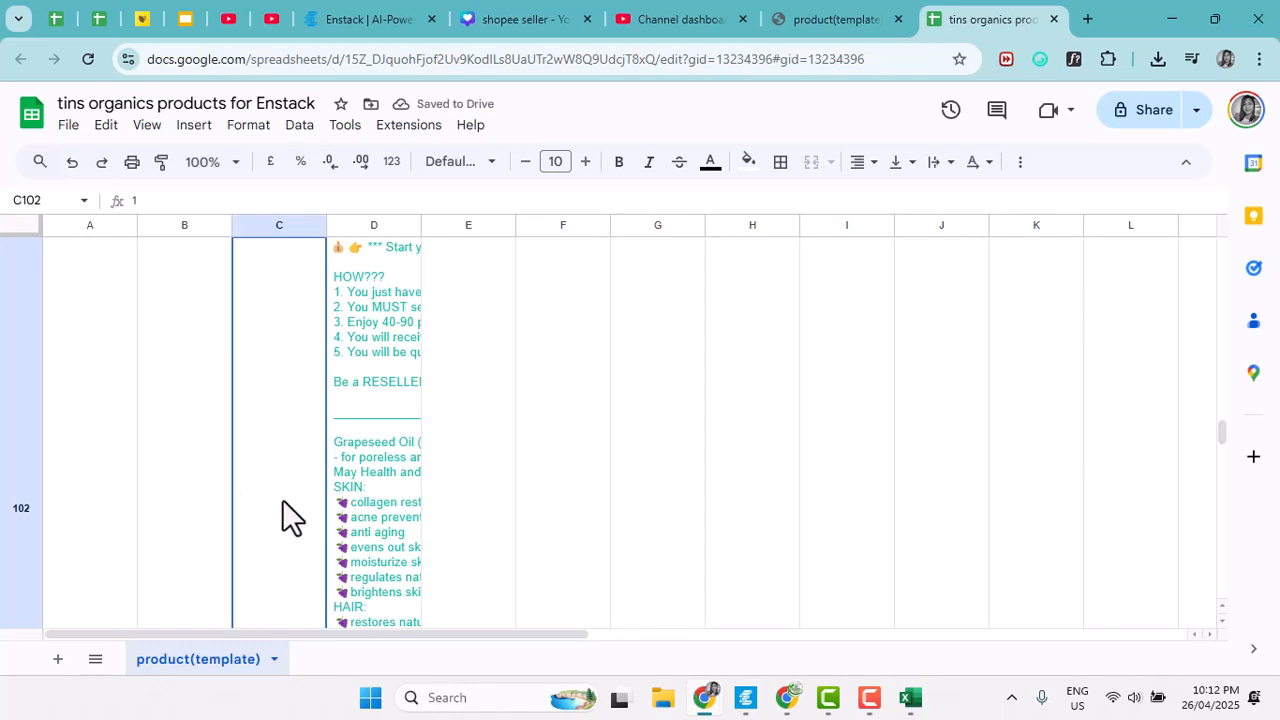
- Look further down the template for rows 107 and 108, which the error log lists as missing a variation name
scroll(283, 517, "down", 5)
scroll(283, 502, "down", 10)
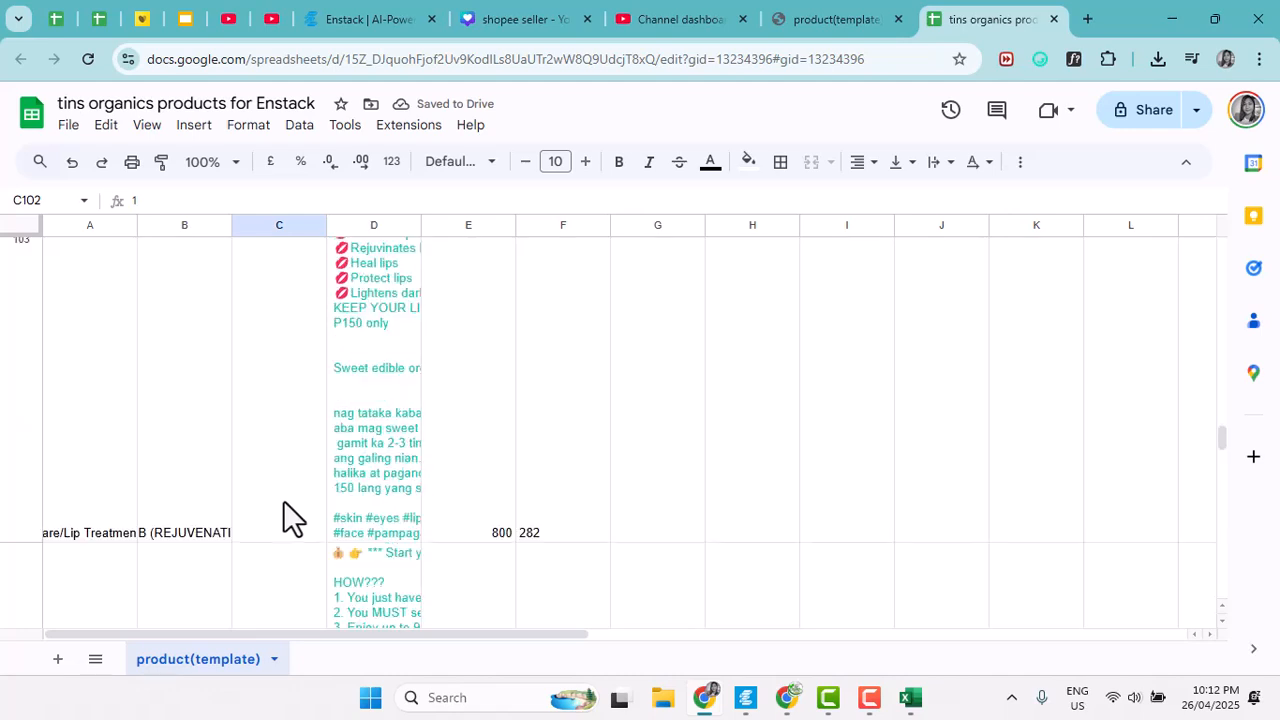
scroll(283, 502, "down", 10)
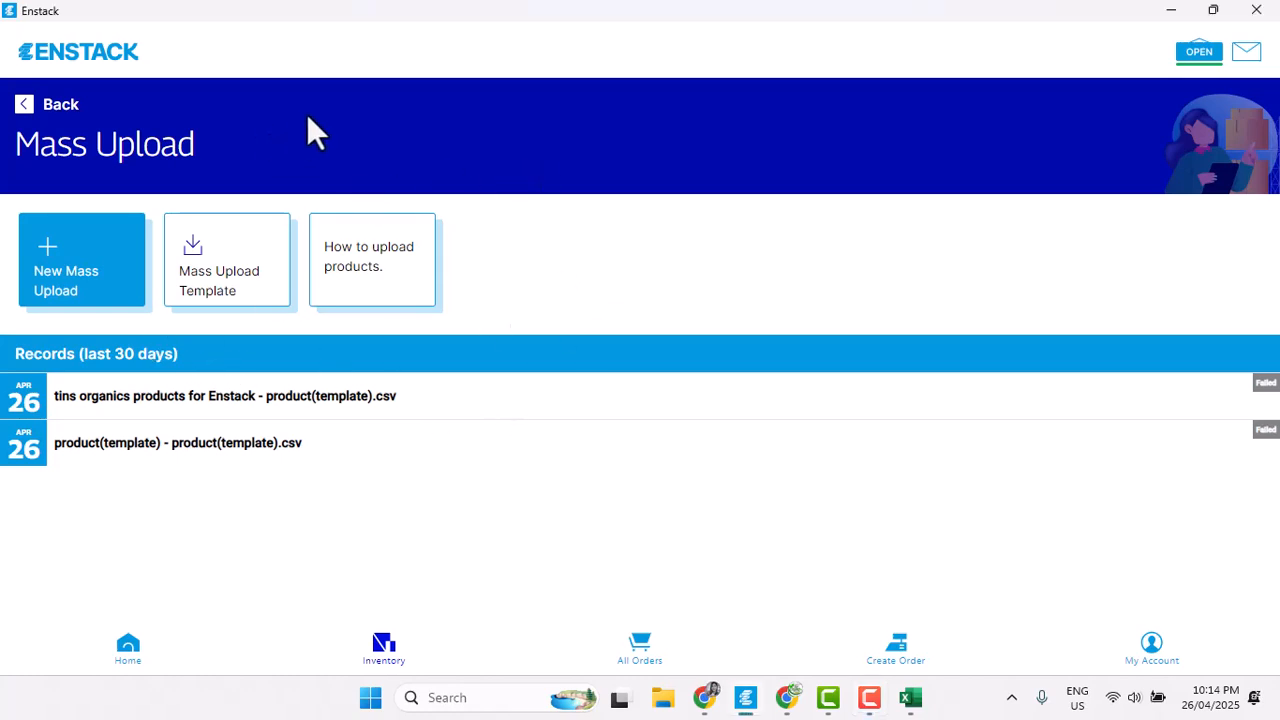
- Submit a new mass upload in Enstack using tins organics products for Enstack - product(template) (1).csv, without product images
left_click(98, 285)
left_click(80, 282)
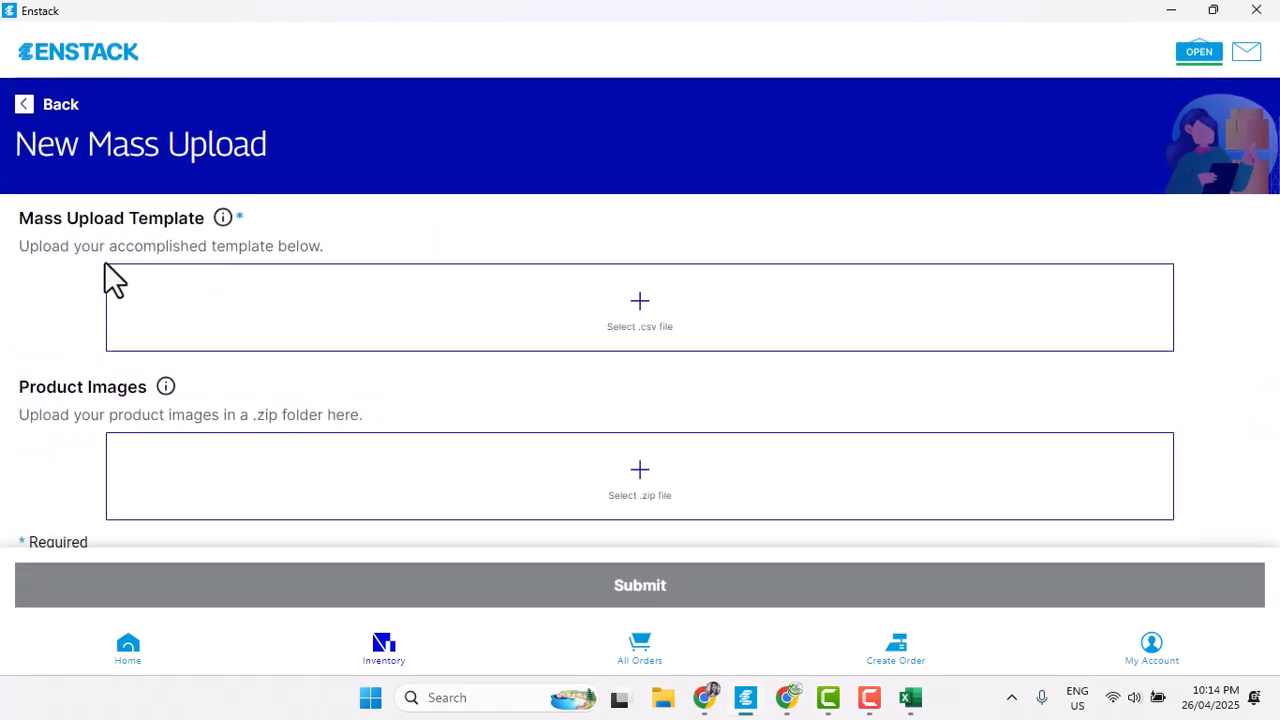
left_click(645, 313)
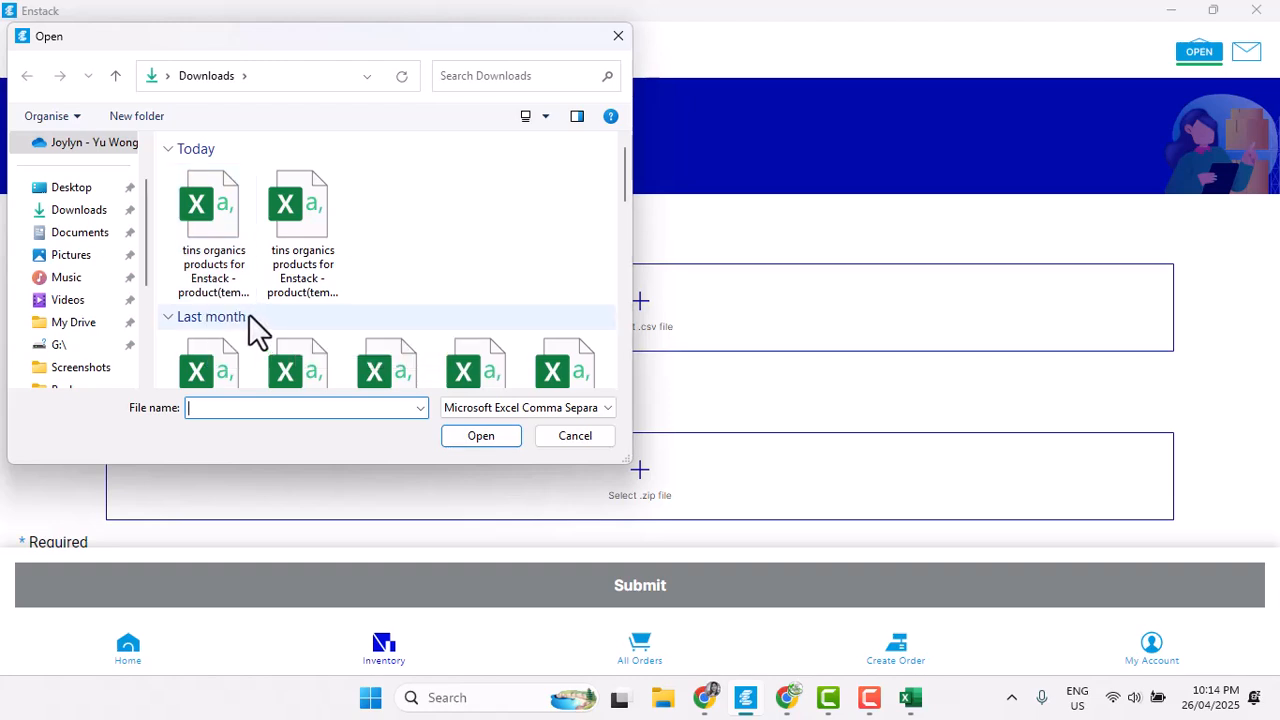
left_click(208, 232)
left_click(495, 436)
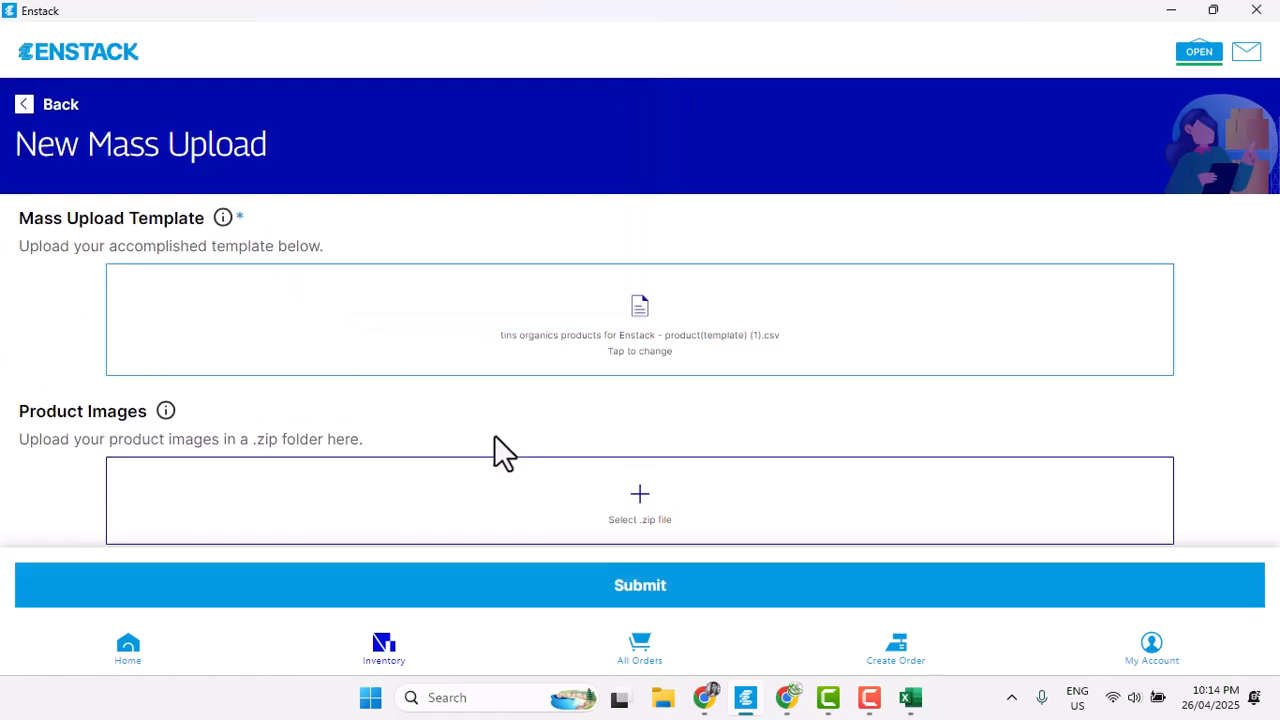
left_click(636, 585)
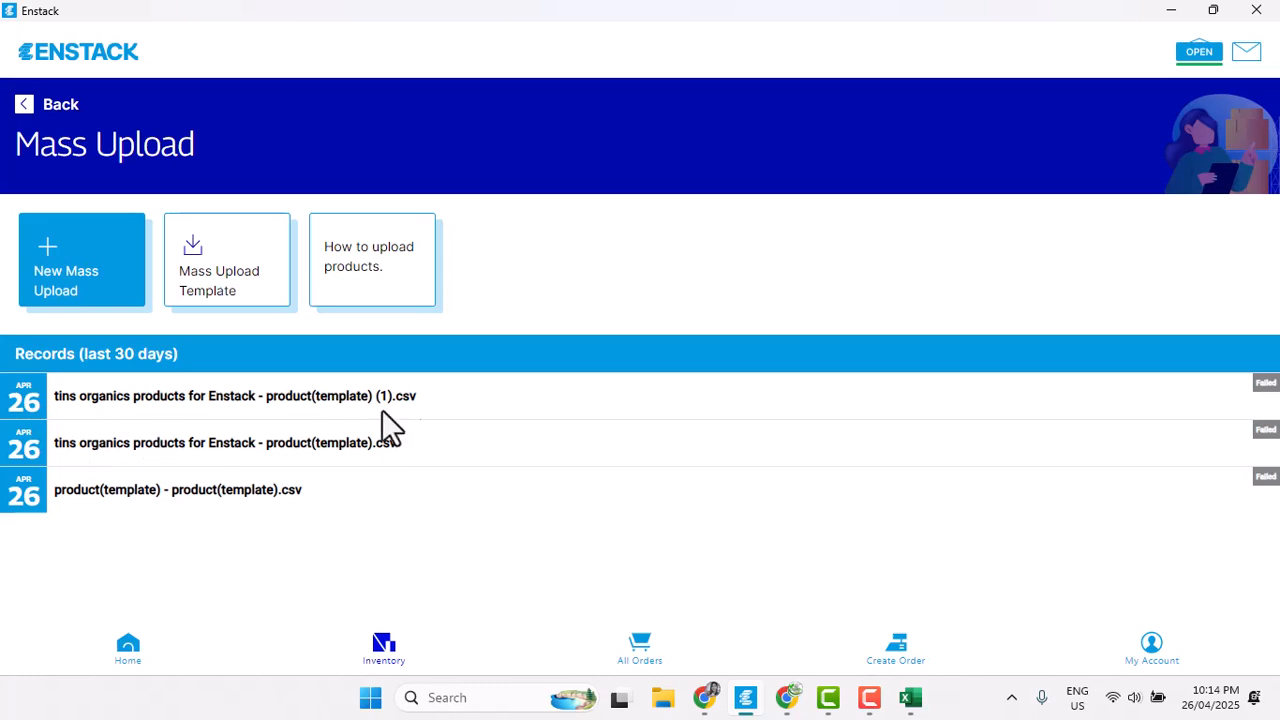
- Examine the error log of the product(template) (1).csv upload and check row 108's variation in the Google Sheets template
left_click(265, 399)
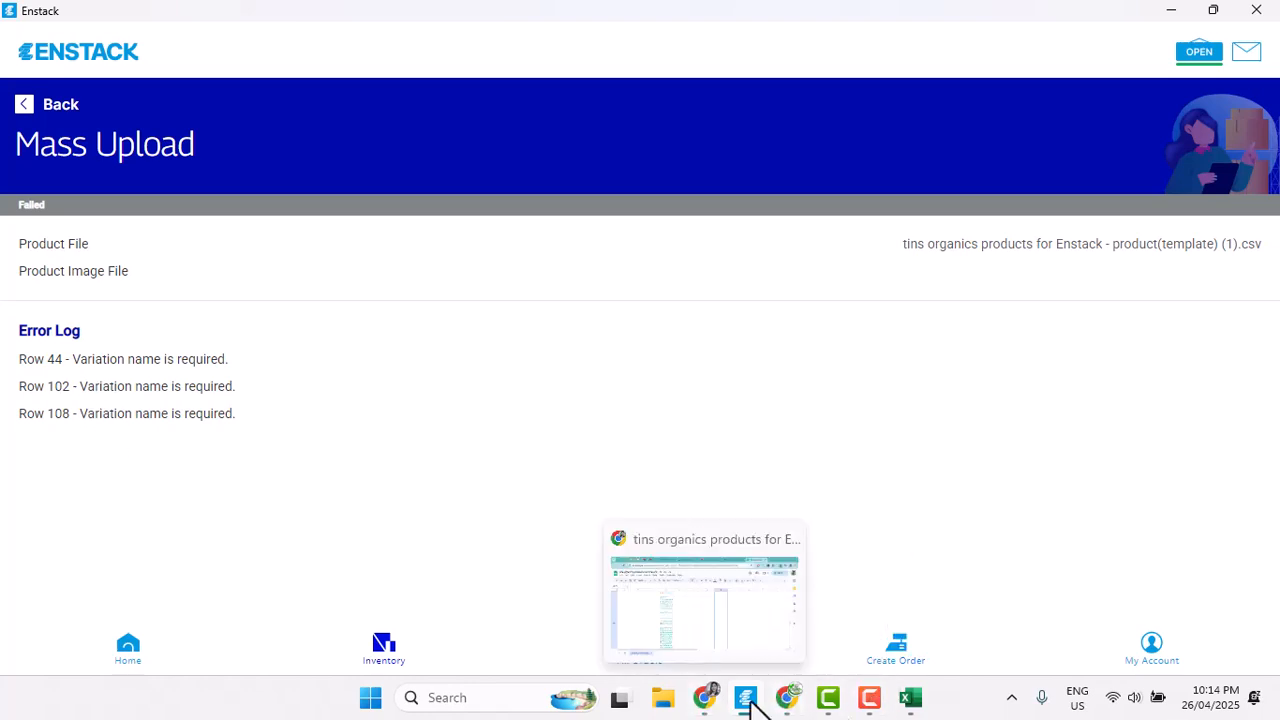
left_click(706, 697)
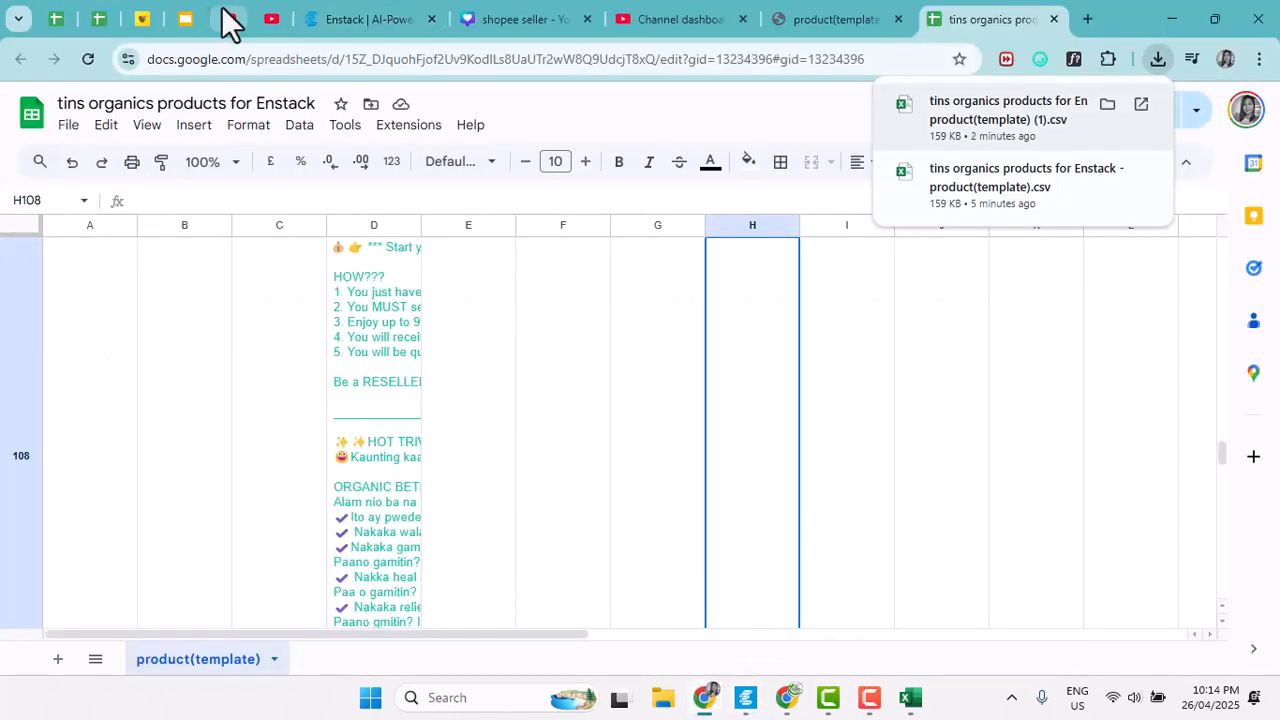
left_click(376, 632)
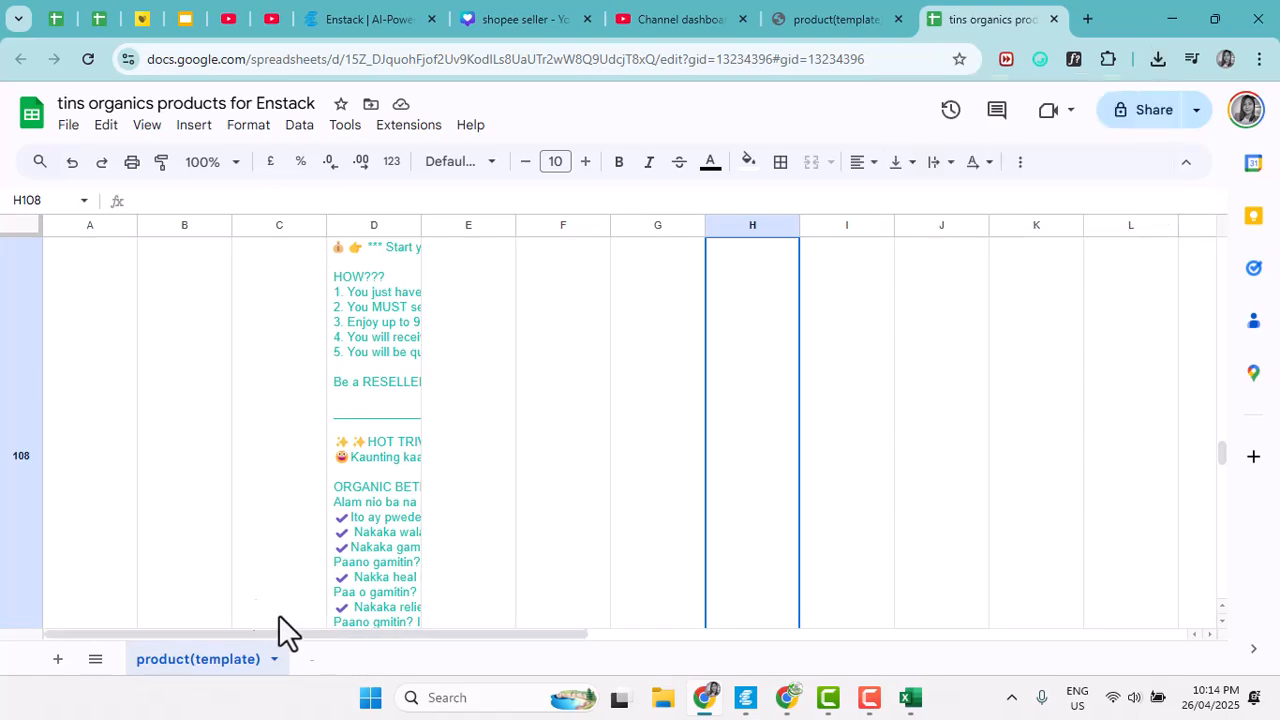
scroll(221, 566, "up", 2)
scroll(221, 566, "up", 2)
scroll(223, 566, "down", 5)
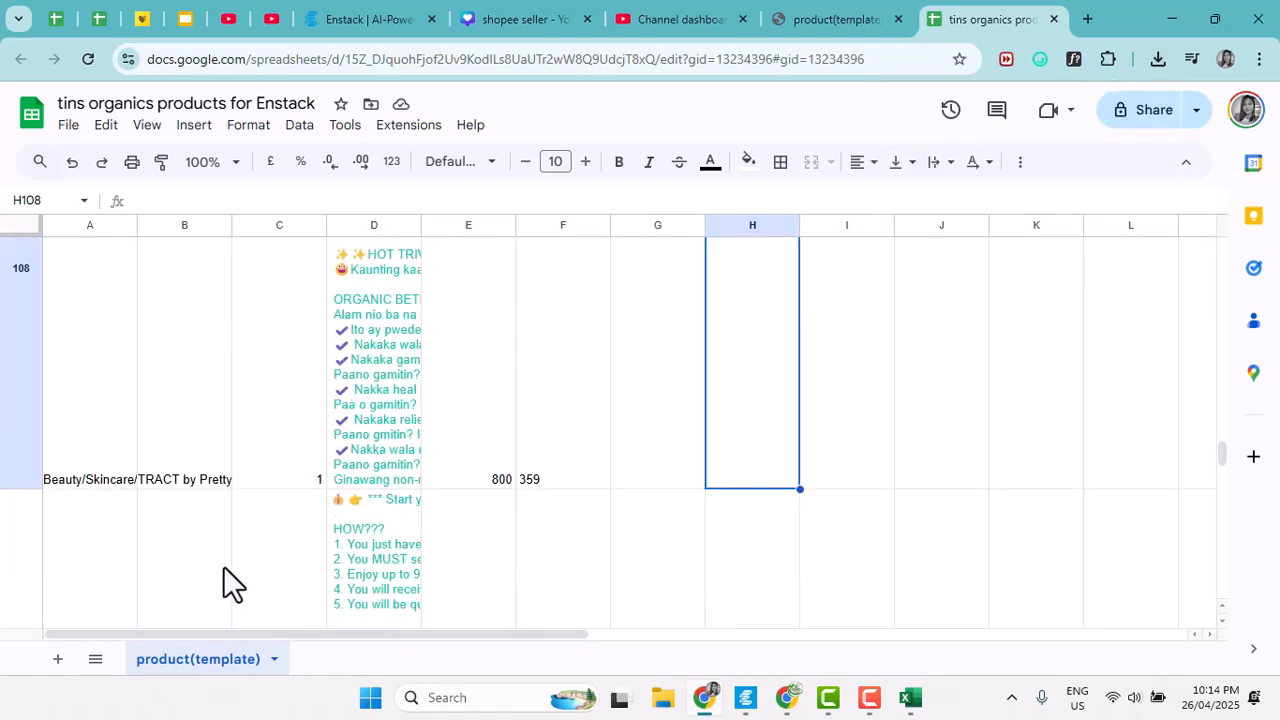
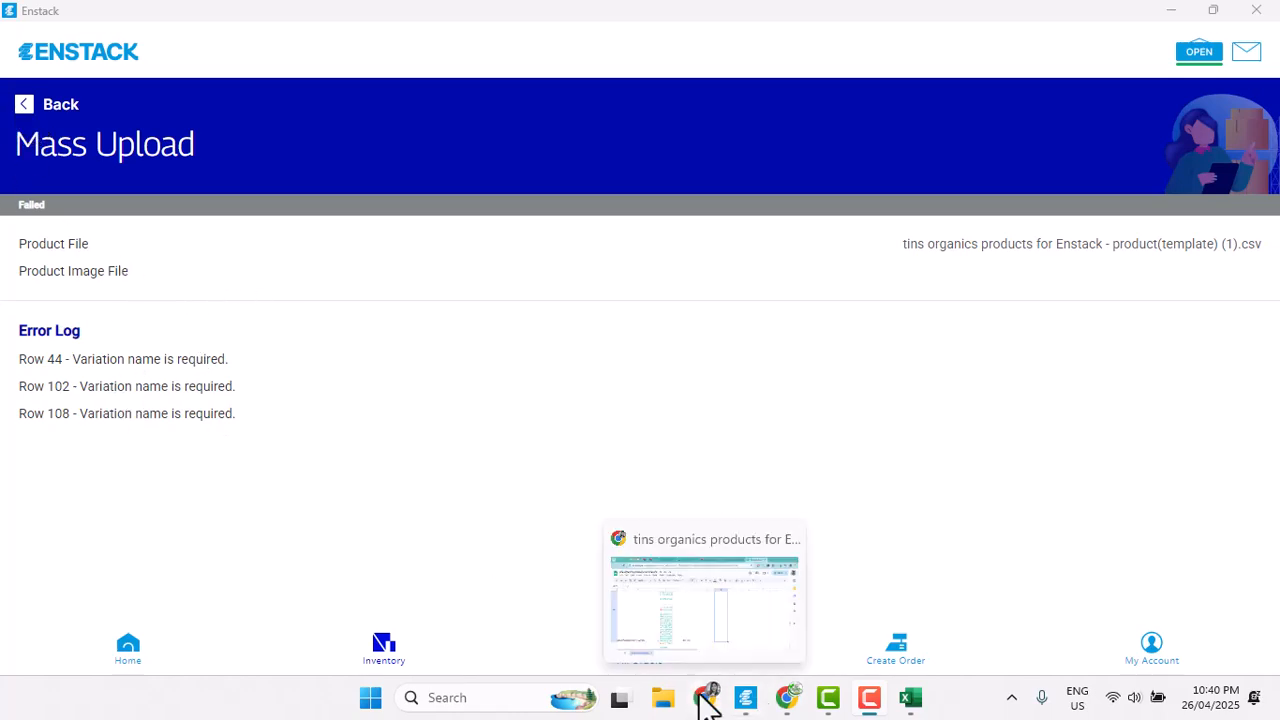
left_click(707, 698)
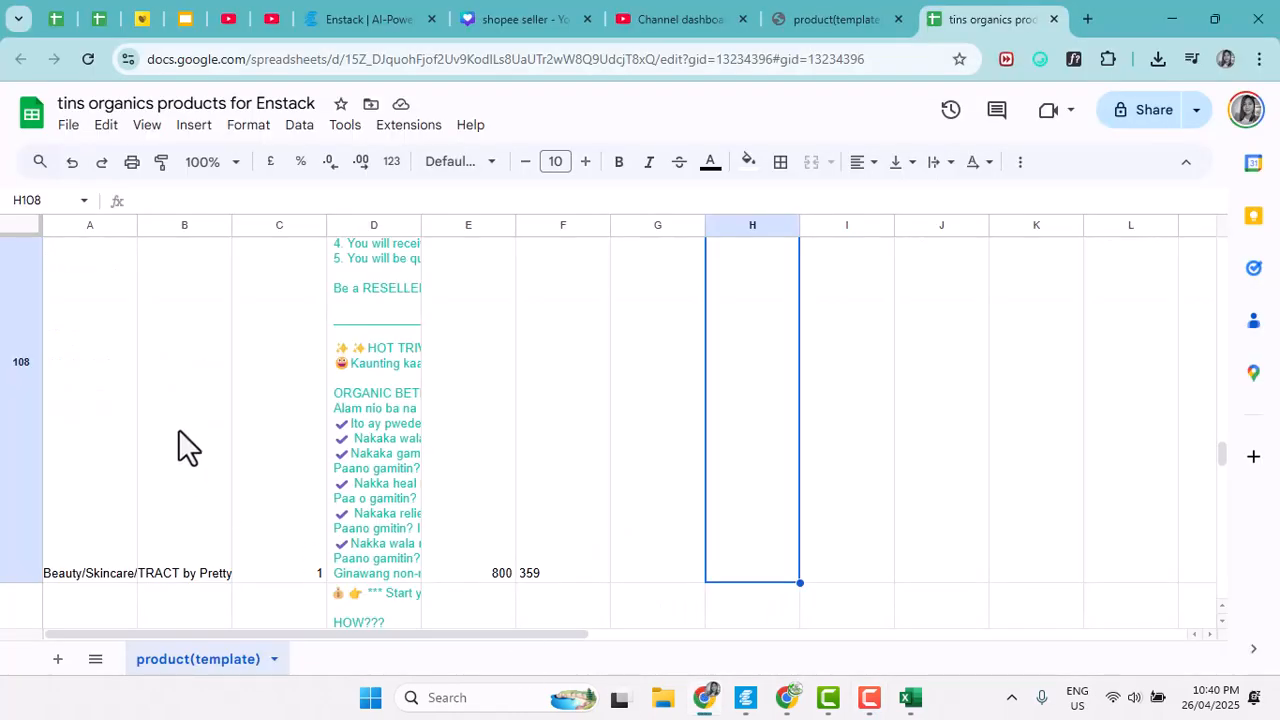
- Delete row 108, the TRACT by Pretty product with variation 1, from the template sheet
left_click(27, 451)
right_click(37, 472)
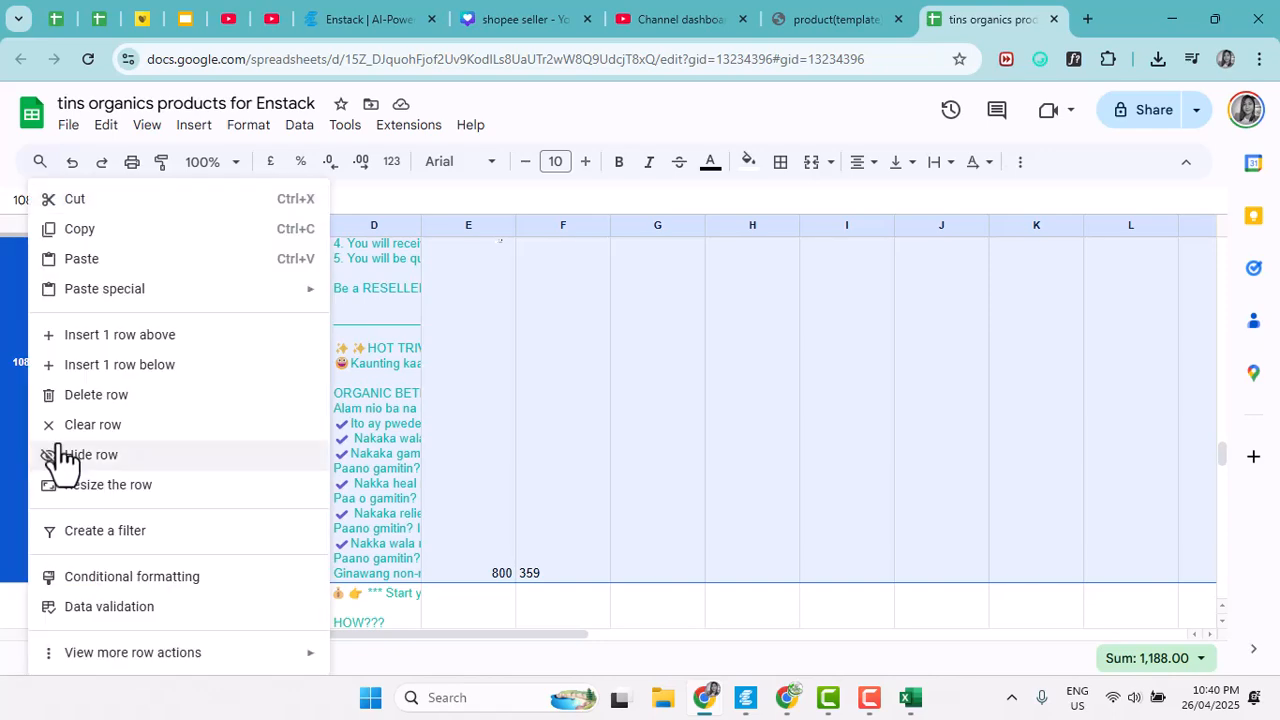
left_click(117, 397)
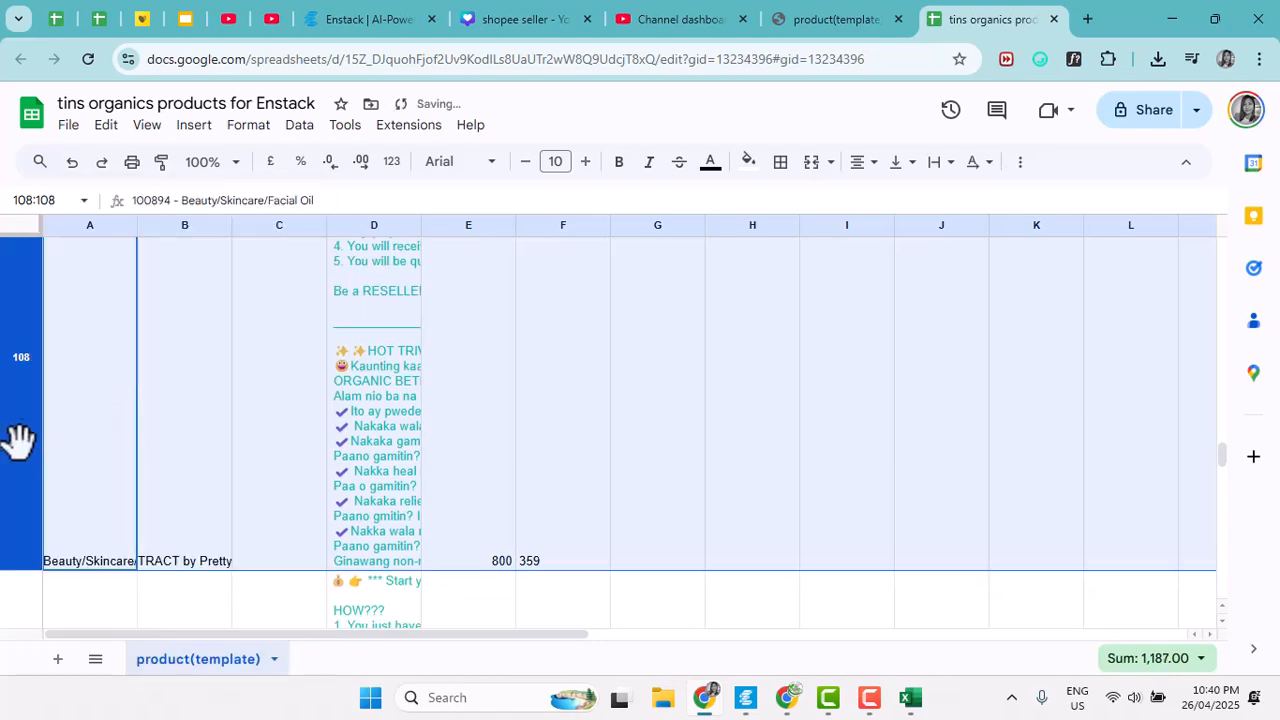
- Delete row 102, the grapeseed oil product, from the template sheet
scroll(20, 440, "up", 5)
scroll(30, 466, "up", 5)
scroll(35, 485, "up", 3)
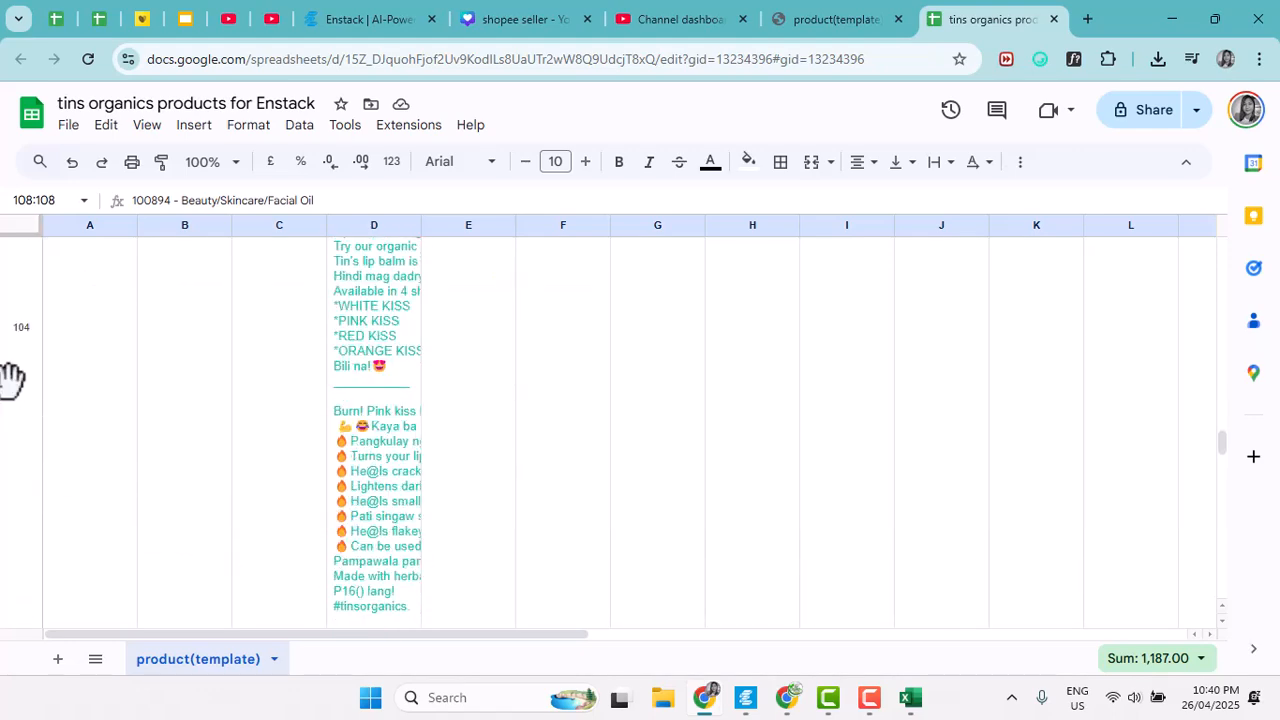
left_click(14, 380)
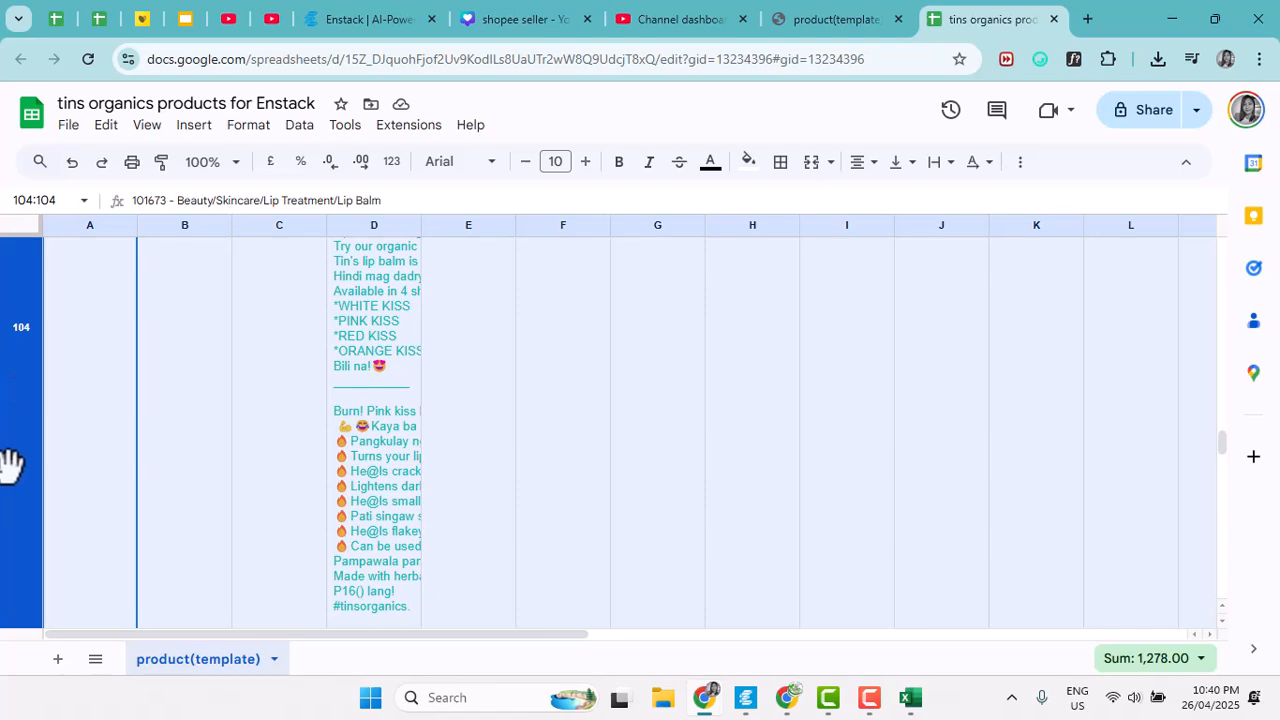
scroll(15, 486, "down", 3)
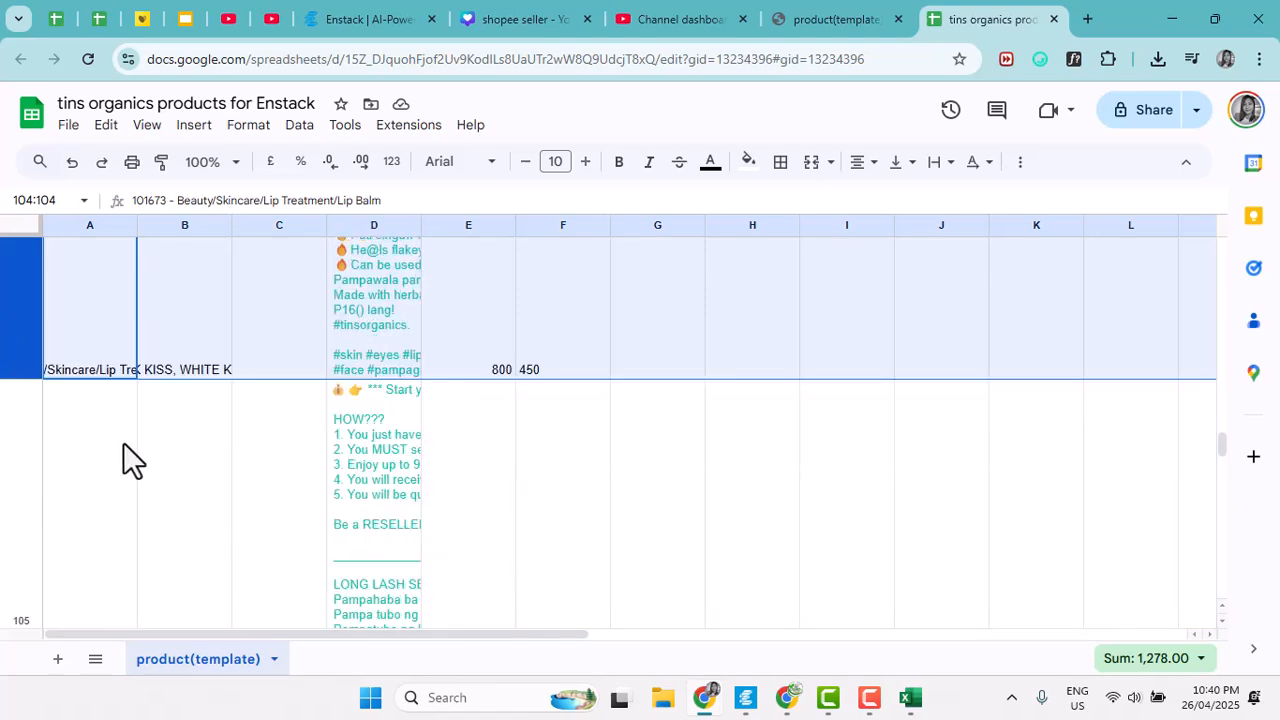
scroll(49, 470, "up", 6)
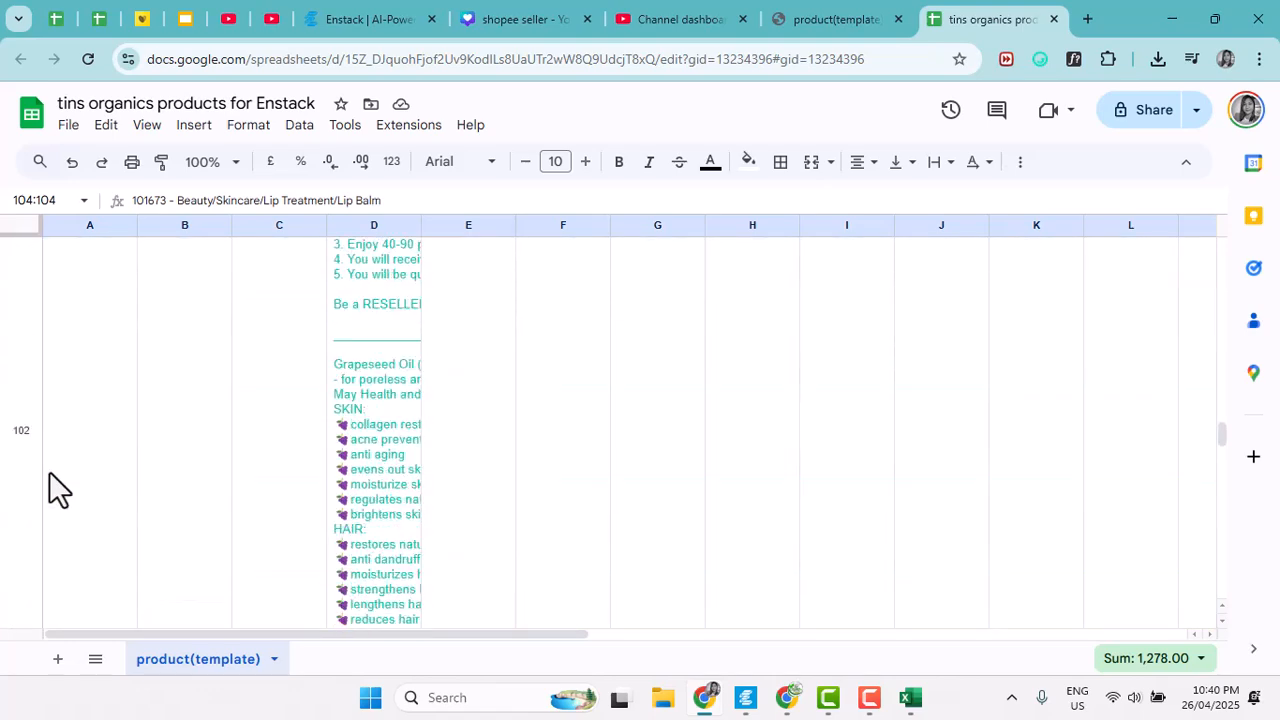
scroll(49, 471, "up", 2)
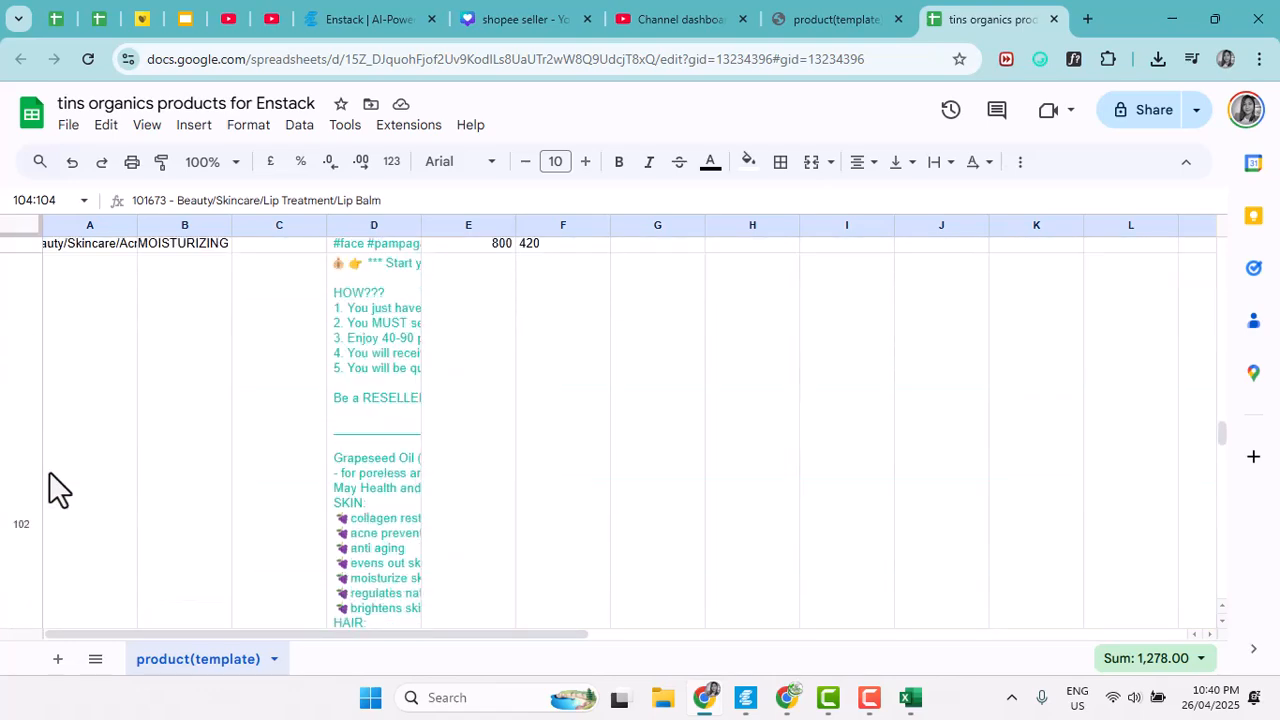
left_click(14, 397)
right_click(20, 410)
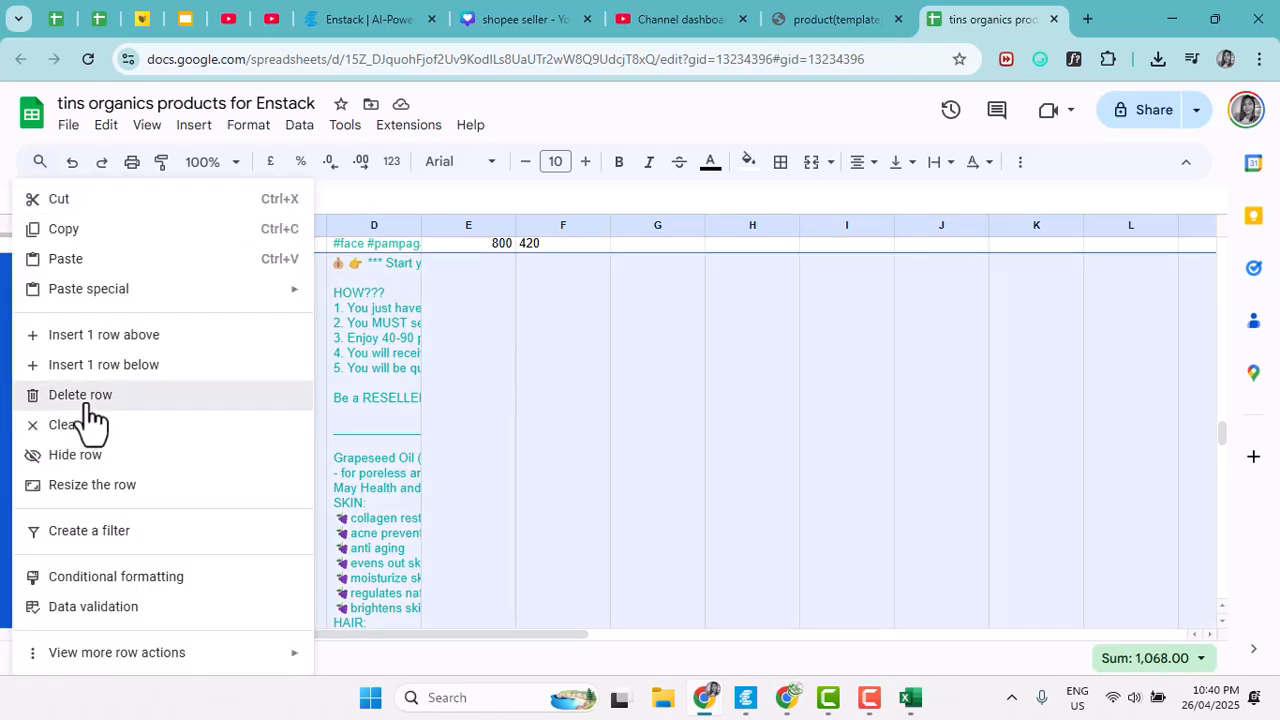
left_click(86, 400)
- Delete row 104, the Long Lash Serum product, from the template sheet
scroll(4, 515, "down", 5)
scroll(5, 515, "down", 5)
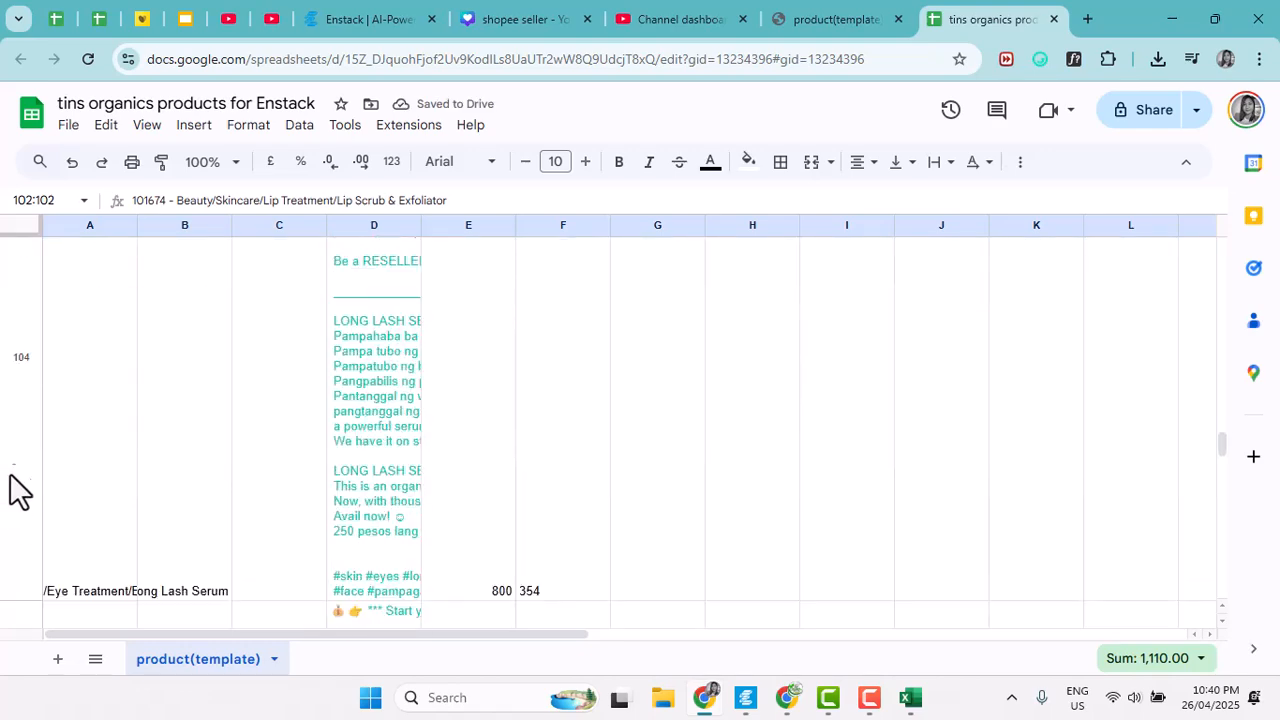
left_click(15, 435)
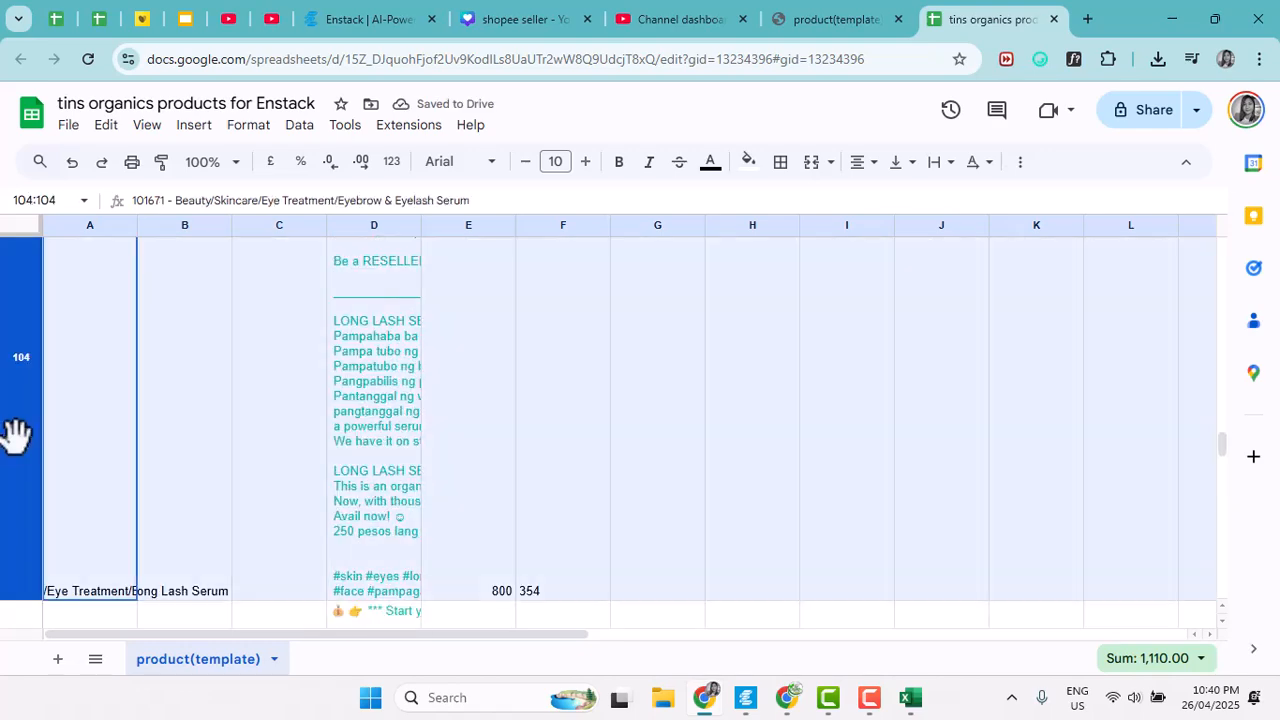
right_click(15, 435)
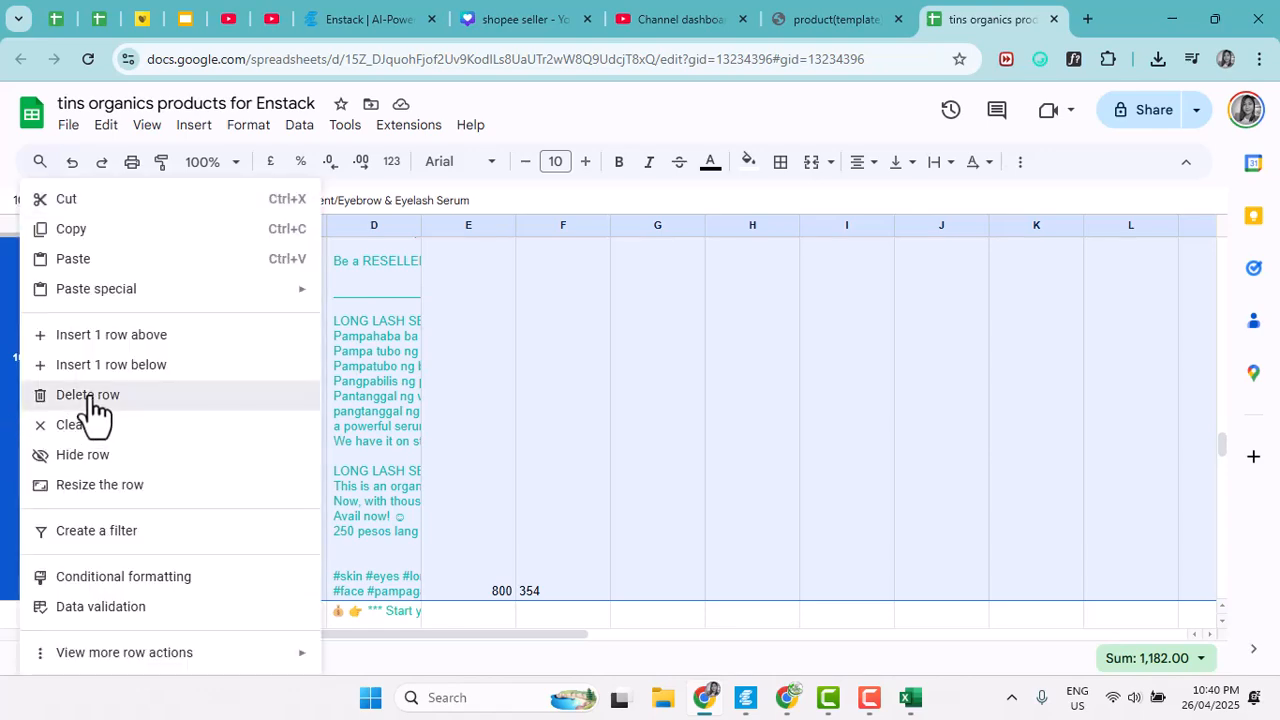
left_click(90, 400)
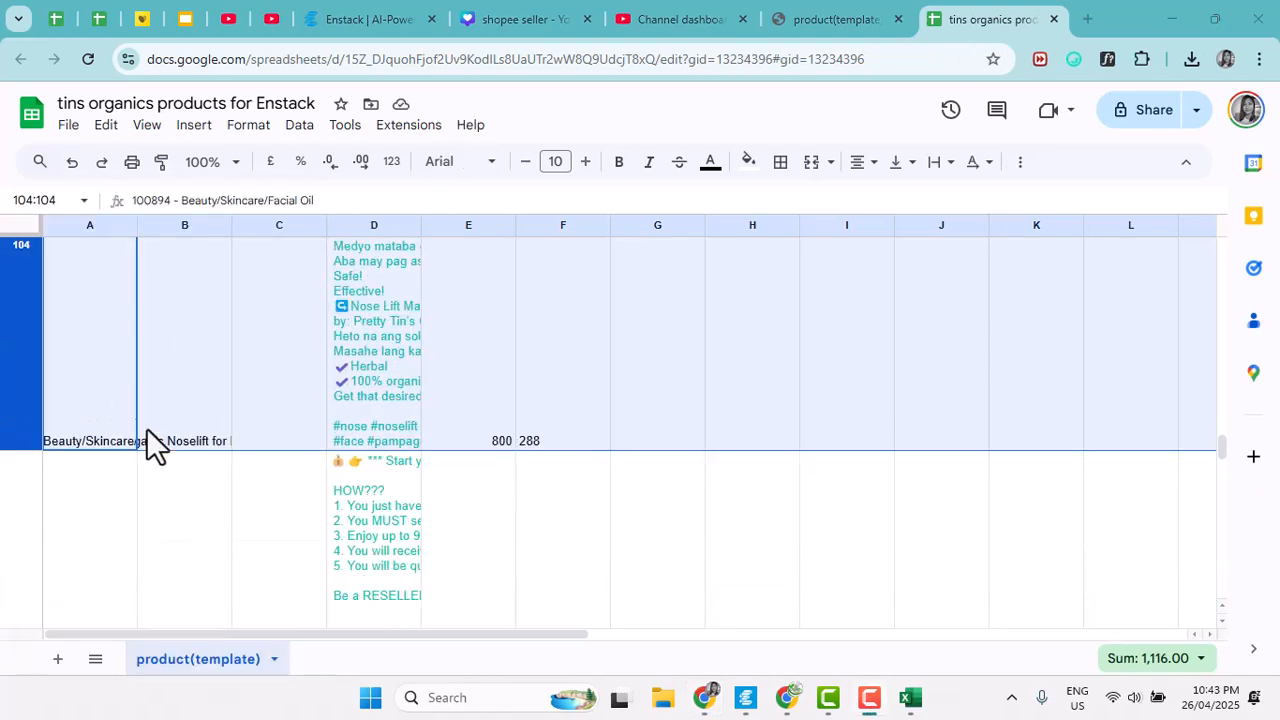
- Check the rows below the deleted ones and download the template sheet as a comma-separated values (.csv) file
scroll(70, 496, "down", 4)
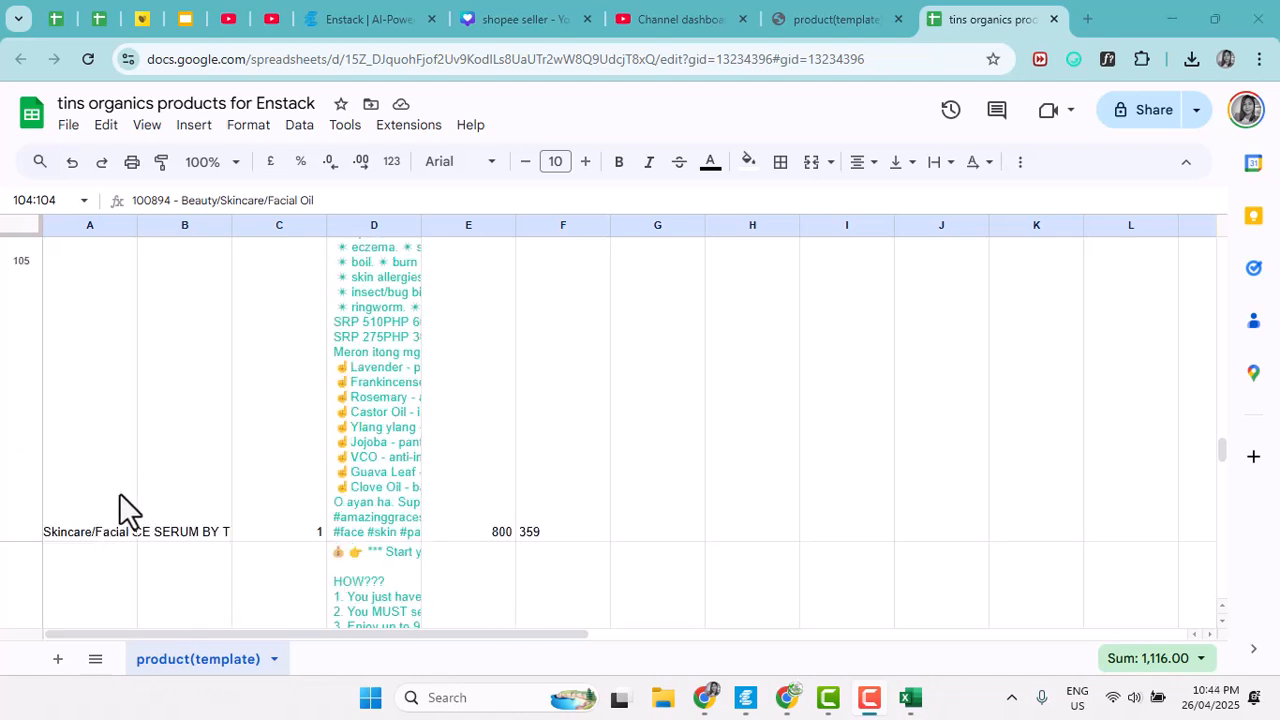
scroll(124, 497, "down", 4)
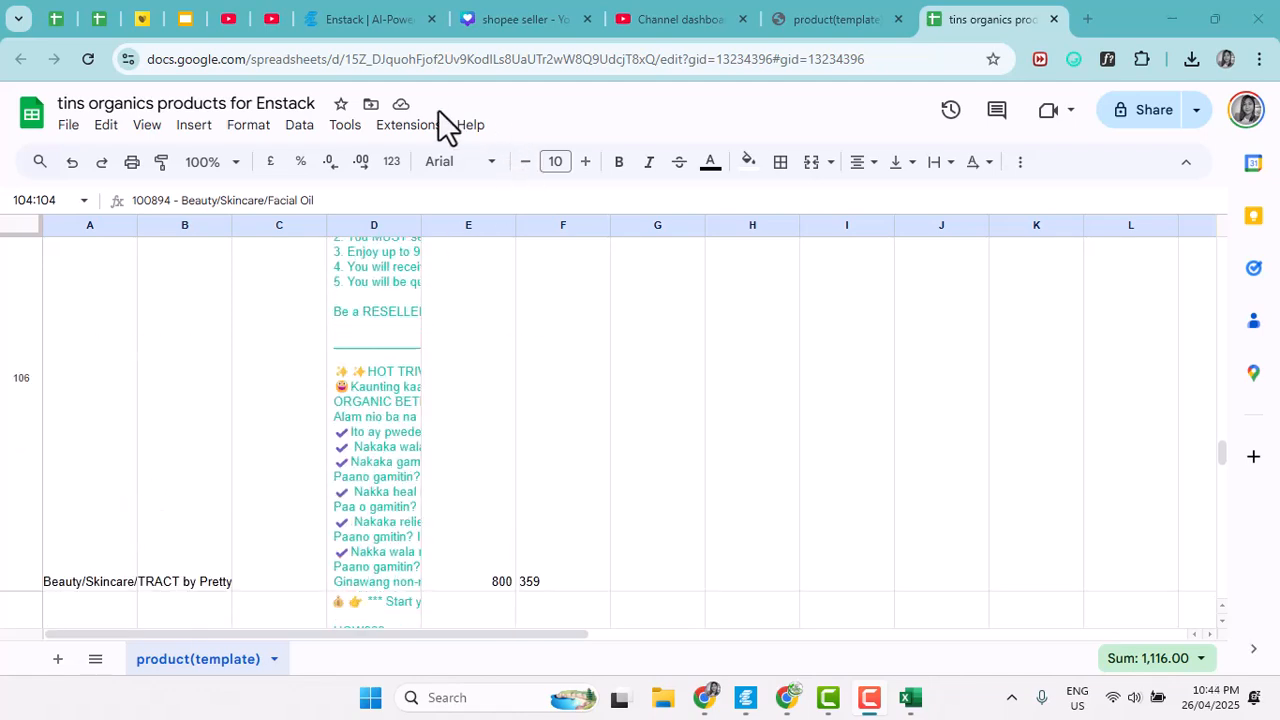
scroll(131, 365, "down", 5)
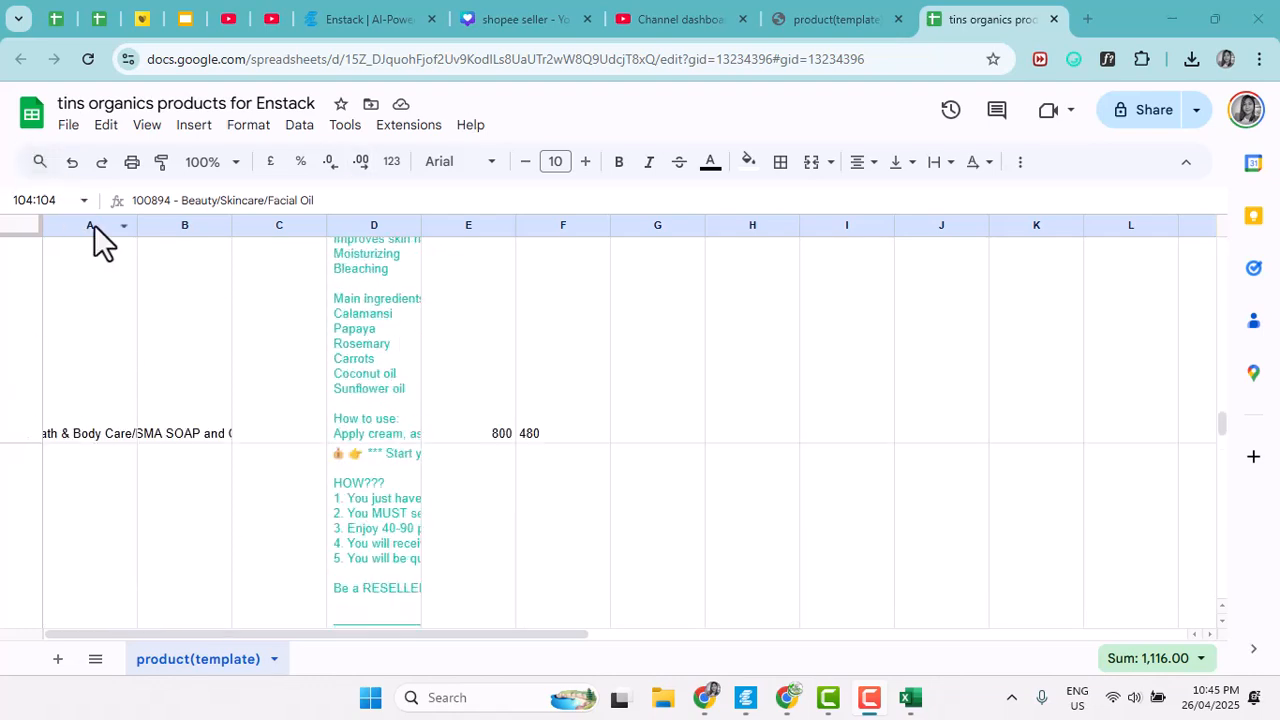
left_click(68, 128)
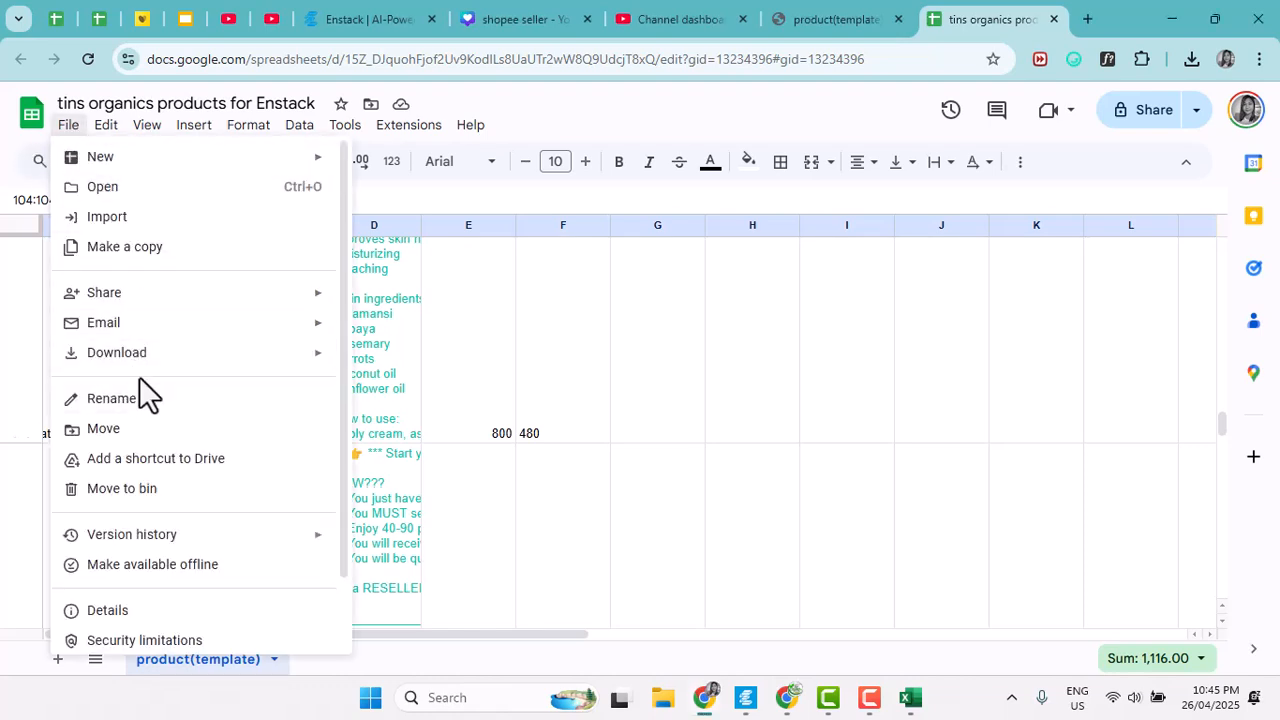
mouse_move(266, 374)
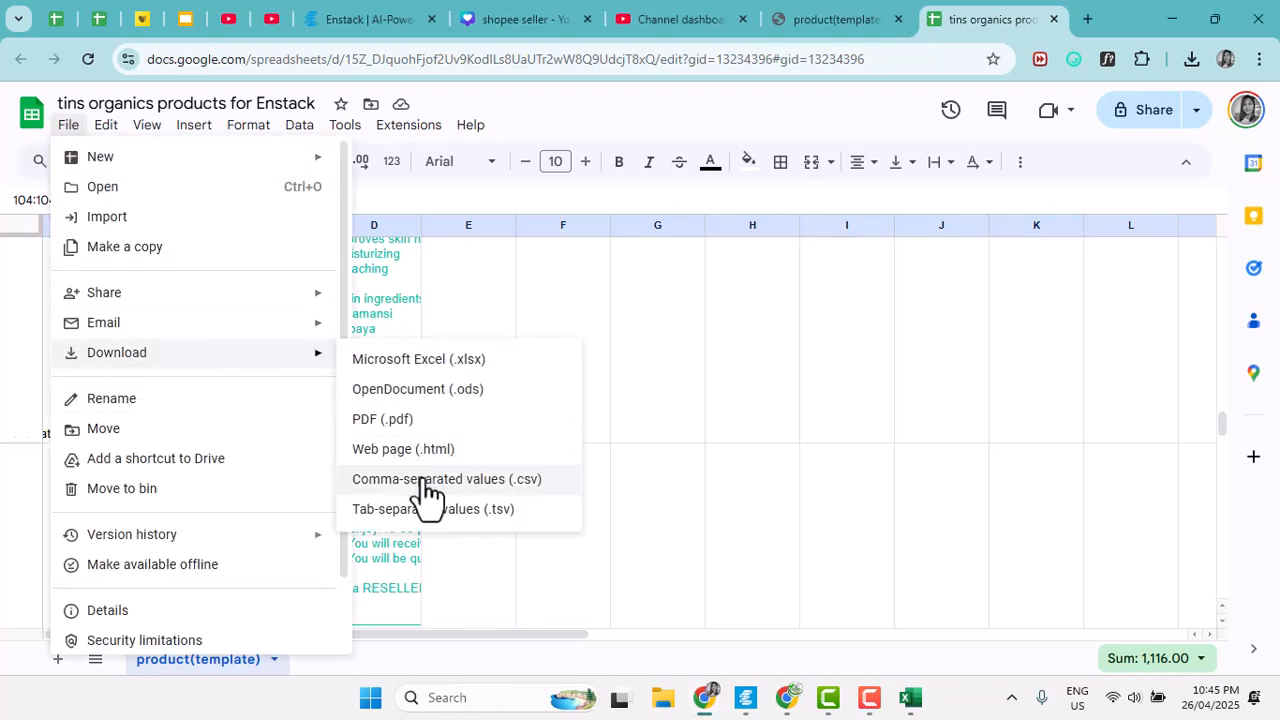
left_click(533, 488)
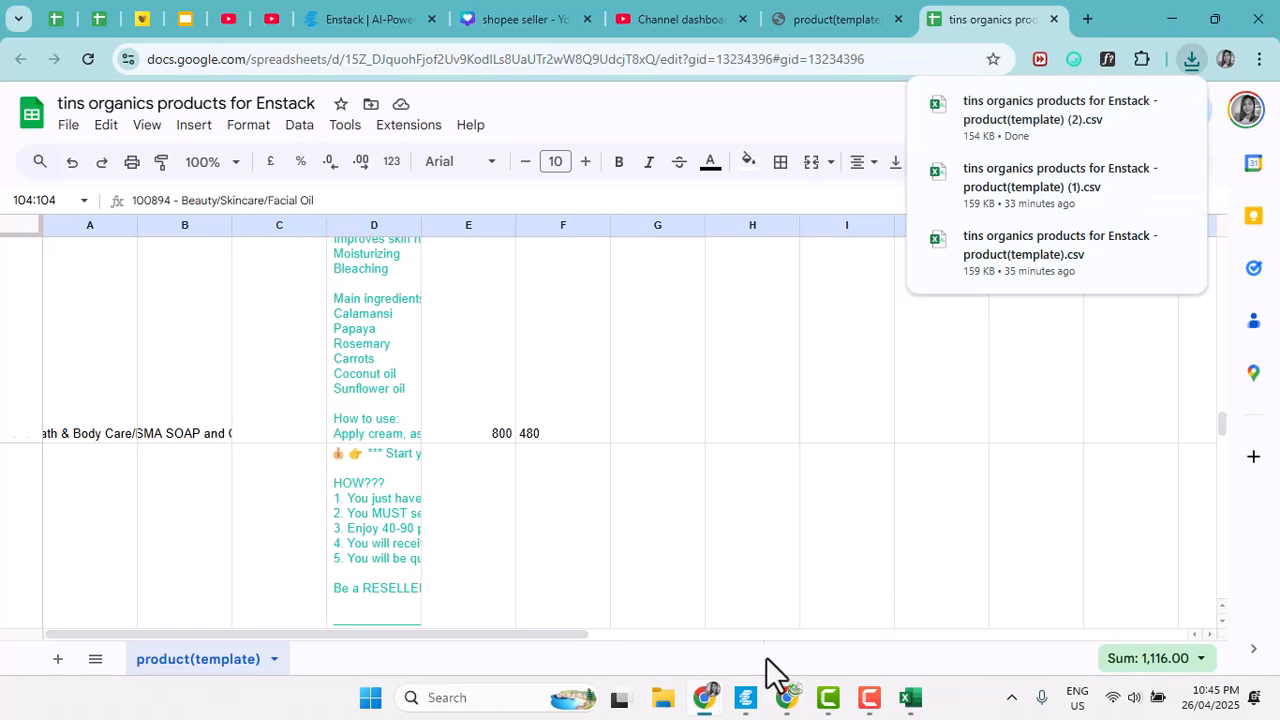
- Switch to Enstack and submit a new mass upload with tins organics products for Enstack - product(template) (2).csv, without product images
mouse_move(796, 706)
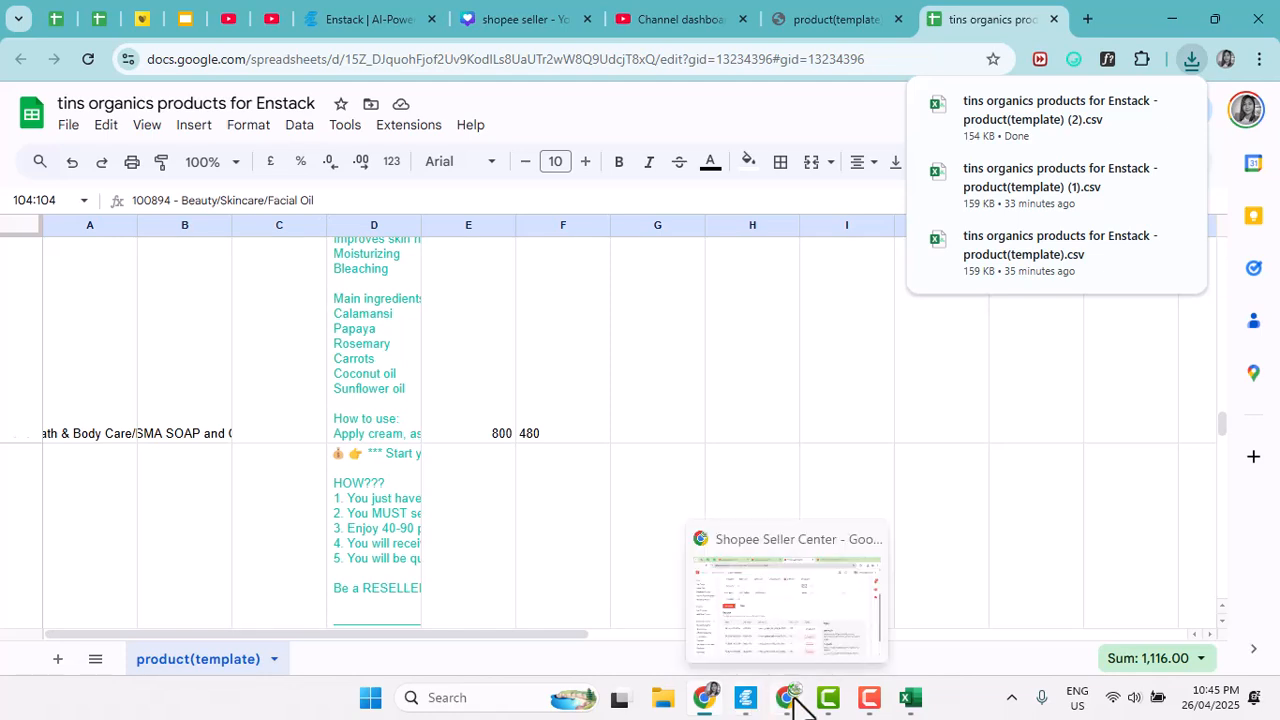
left_click(748, 700)
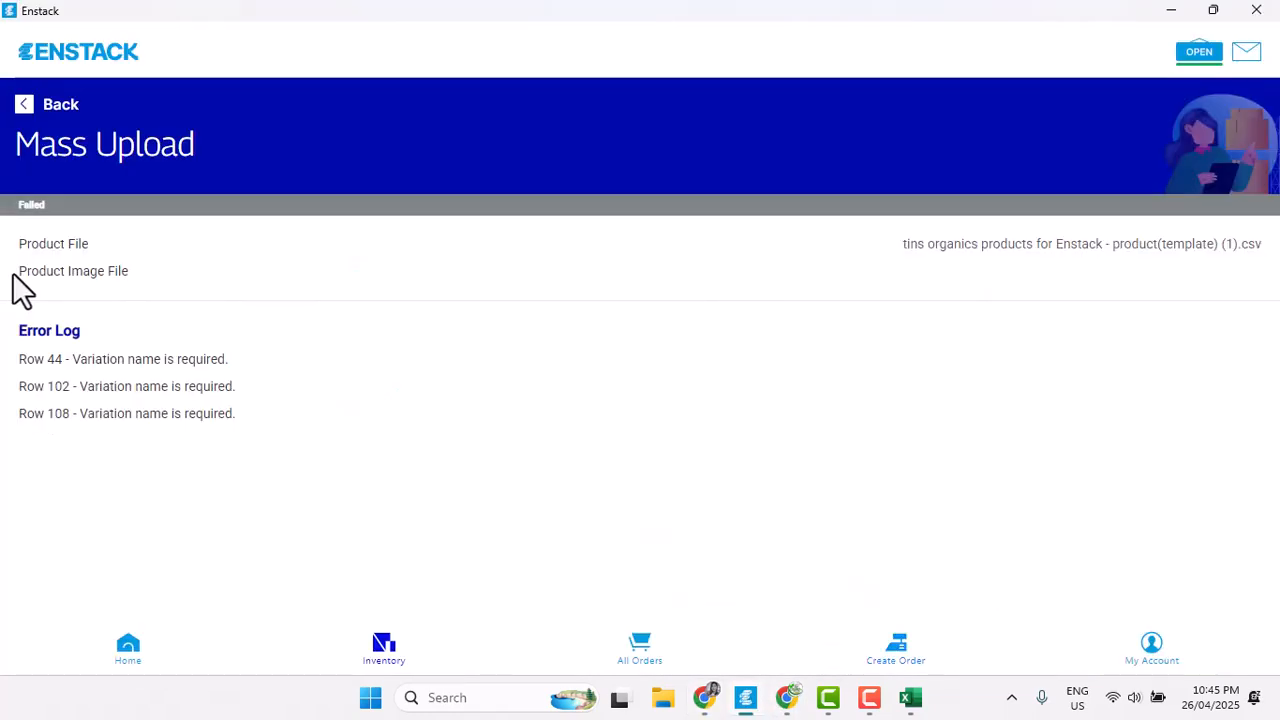
left_click(25, 112)
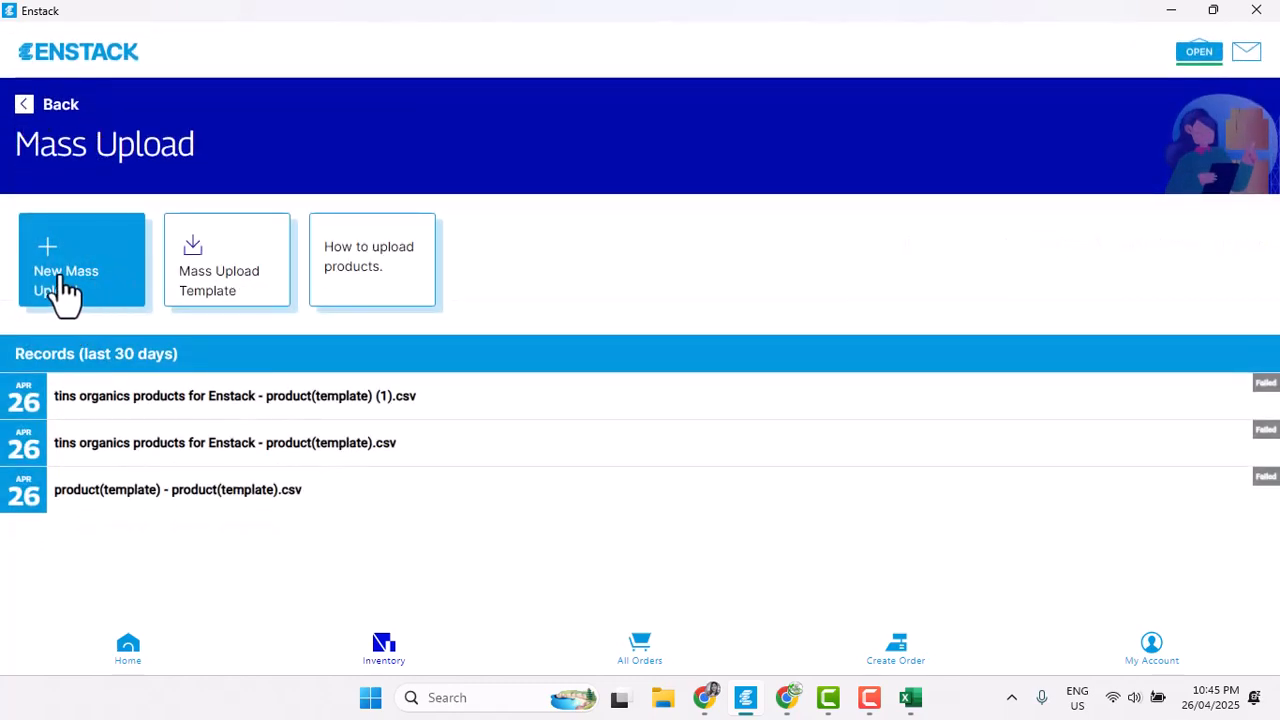
left_click(63, 286)
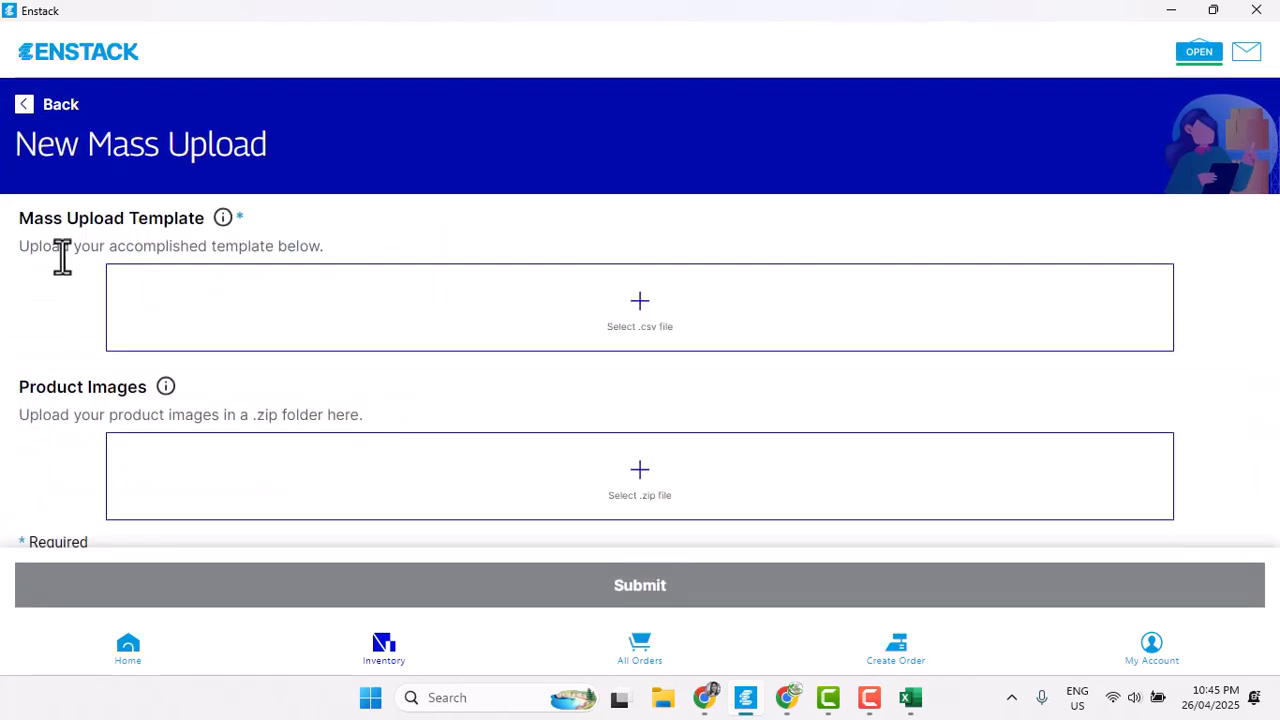
left_click(640, 307)
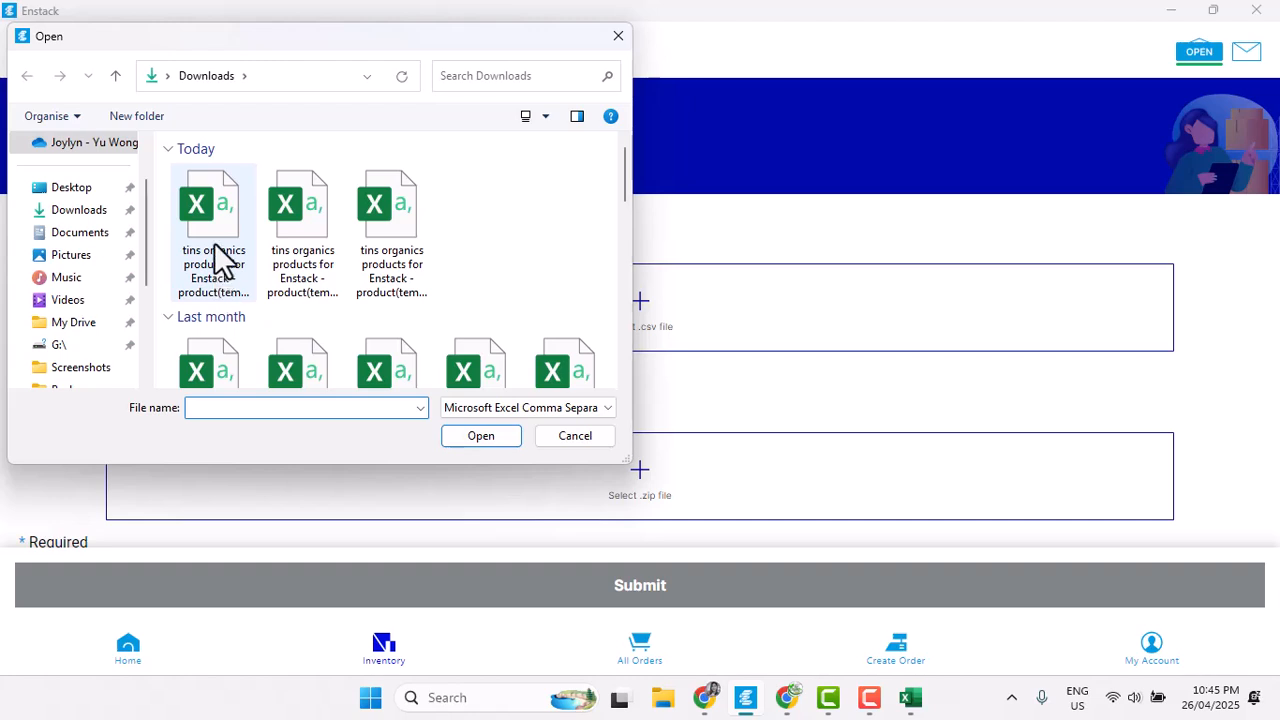
left_click(220, 262)
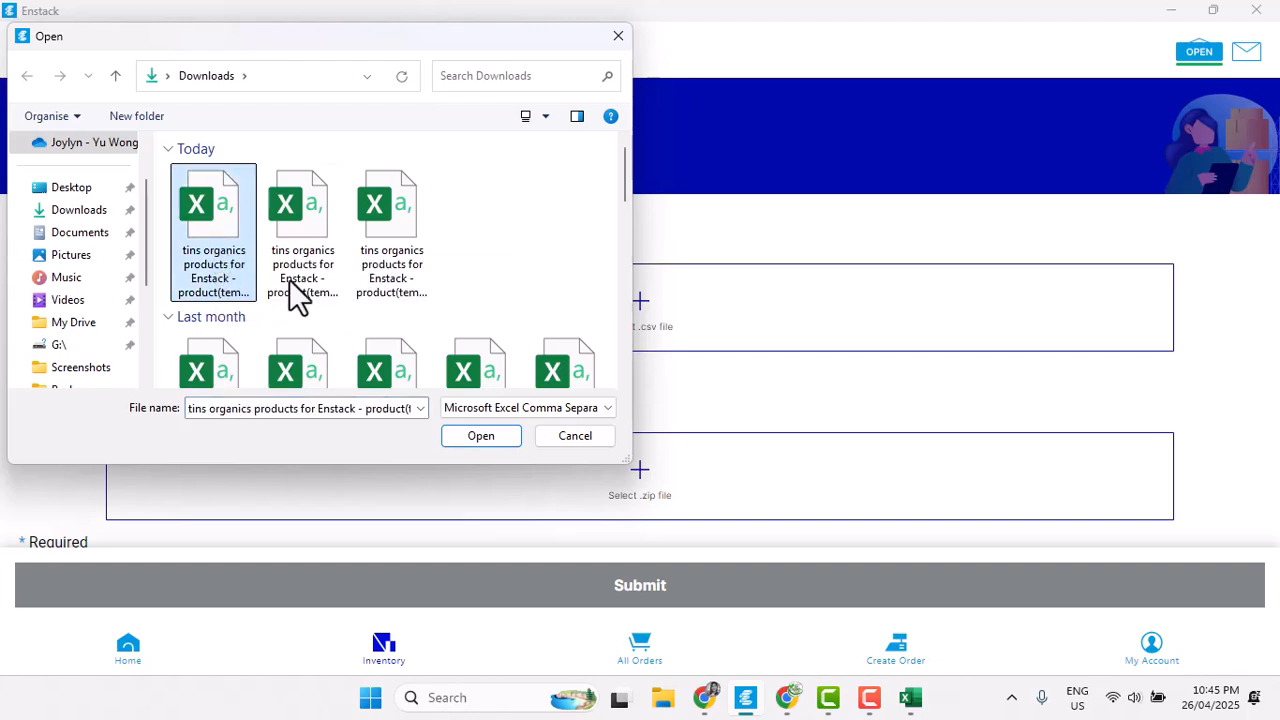
left_click(506, 440)
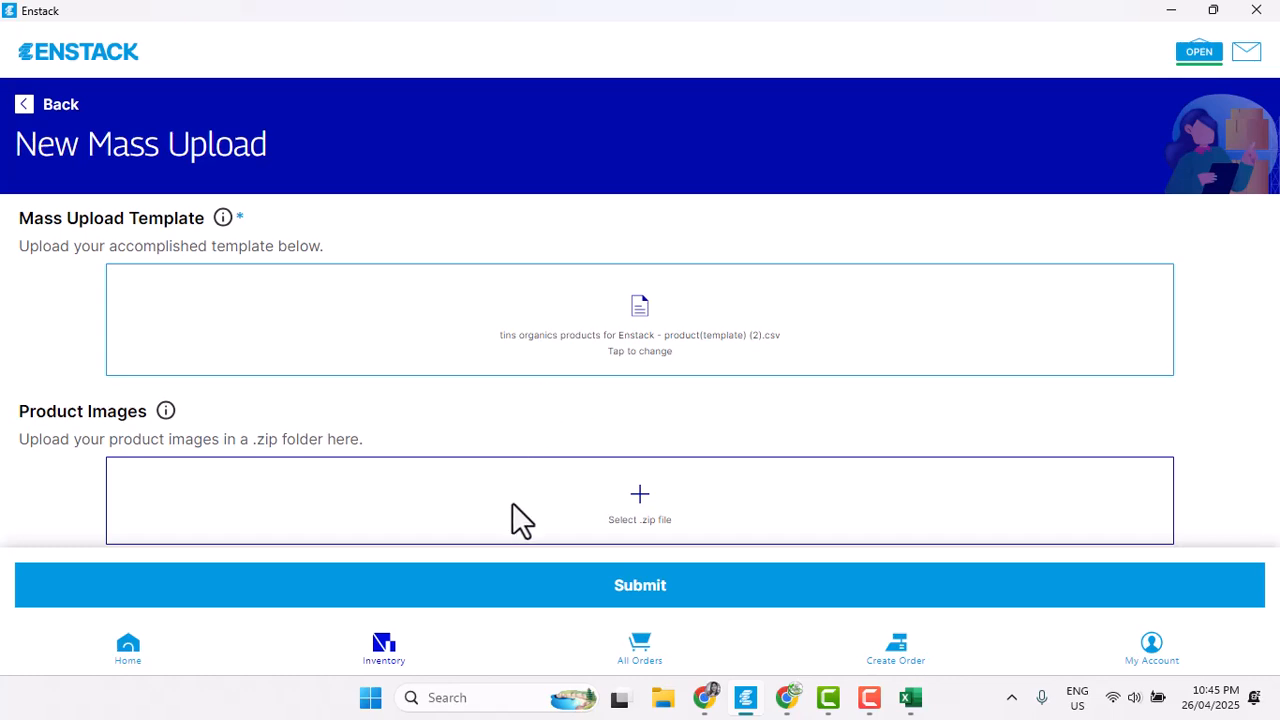
left_click(665, 595)
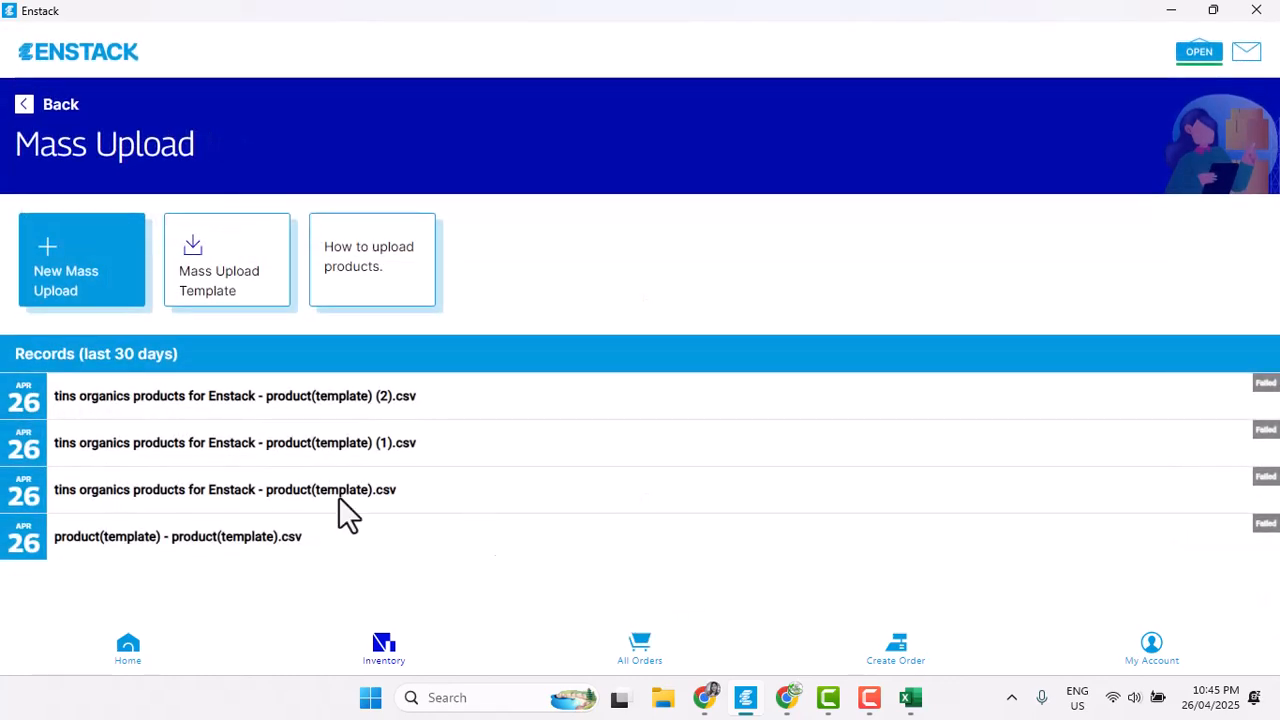
- Examine the error log of the product(template) (2).csv upload and look up row 44 in the Google Sheets template
left_click(337, 400)
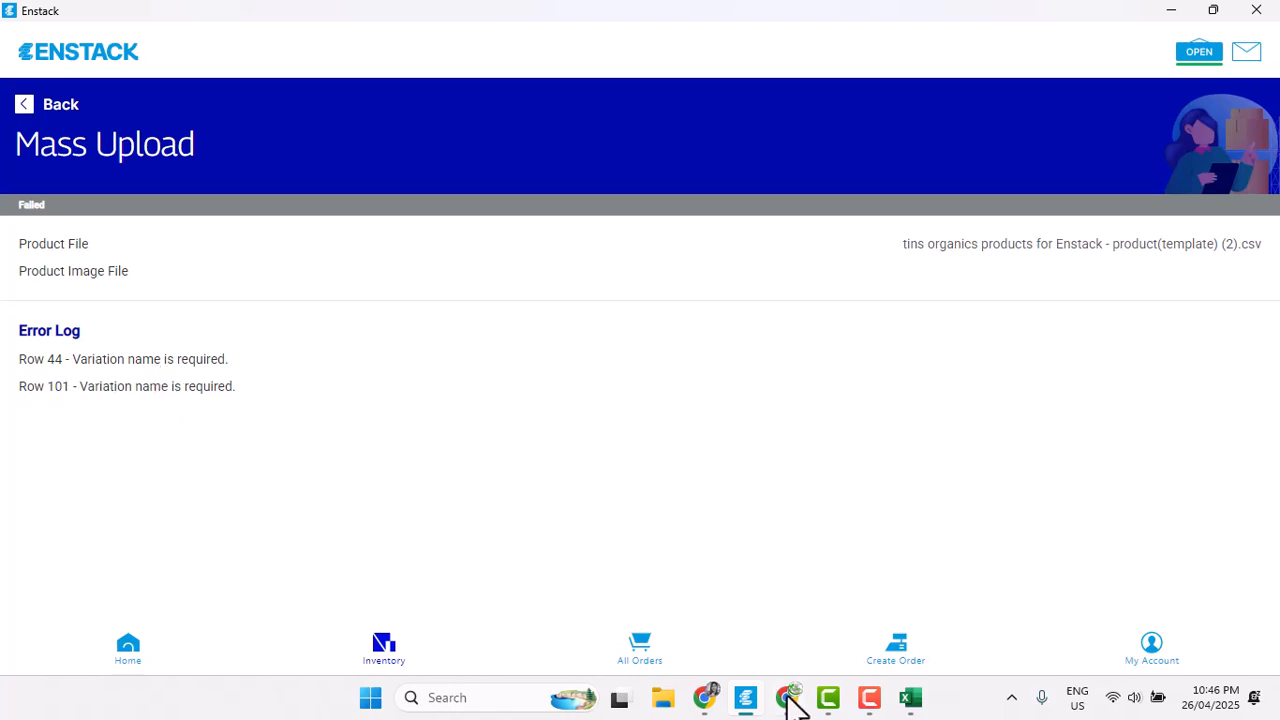
left_click(712, 700)
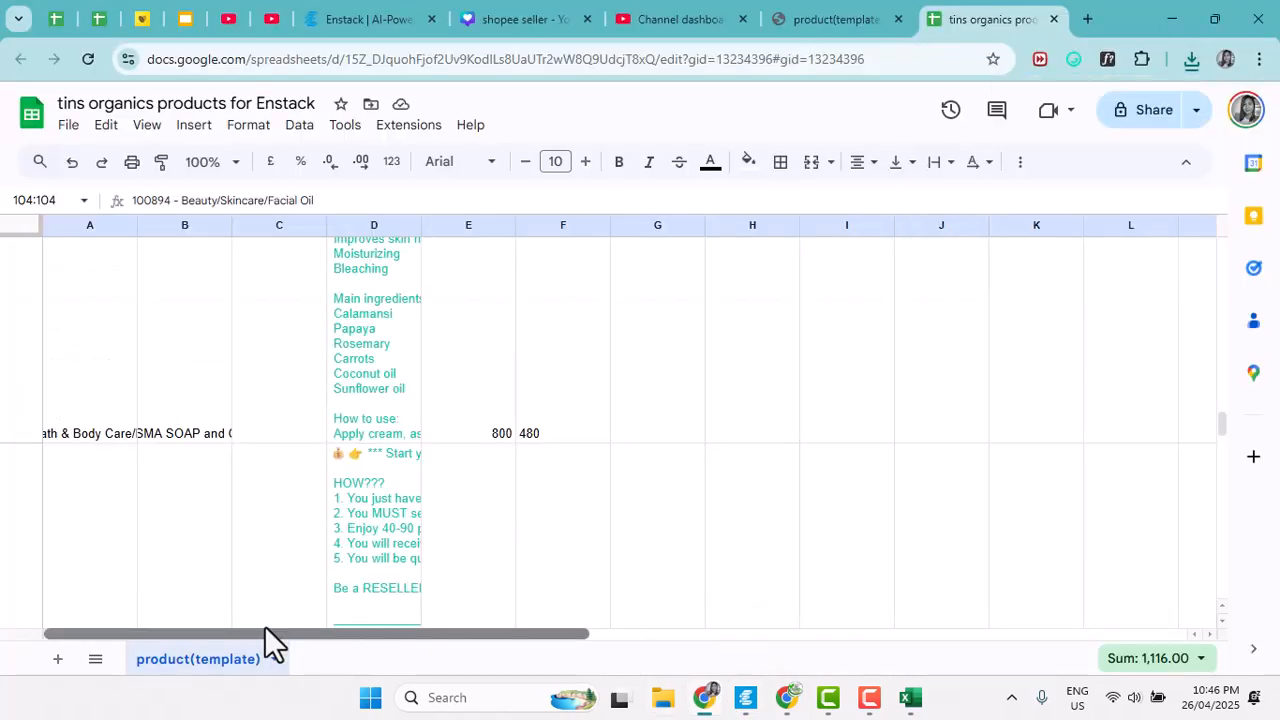
scroll(99, 483, "up", 5)
scroll(113, 495, "down", 2)
scroll(110, 468, "up", 5)
scroll(104, 402, "up", 5)
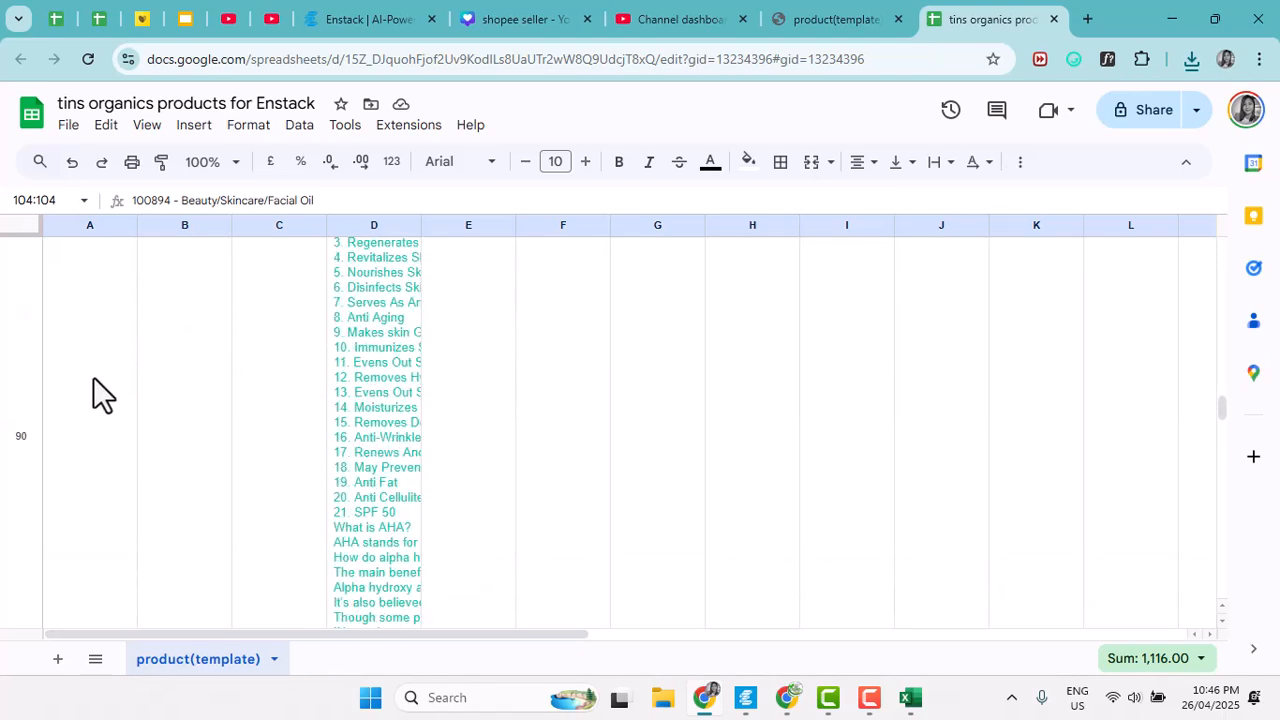
scroll(38, 400, "up", 5)
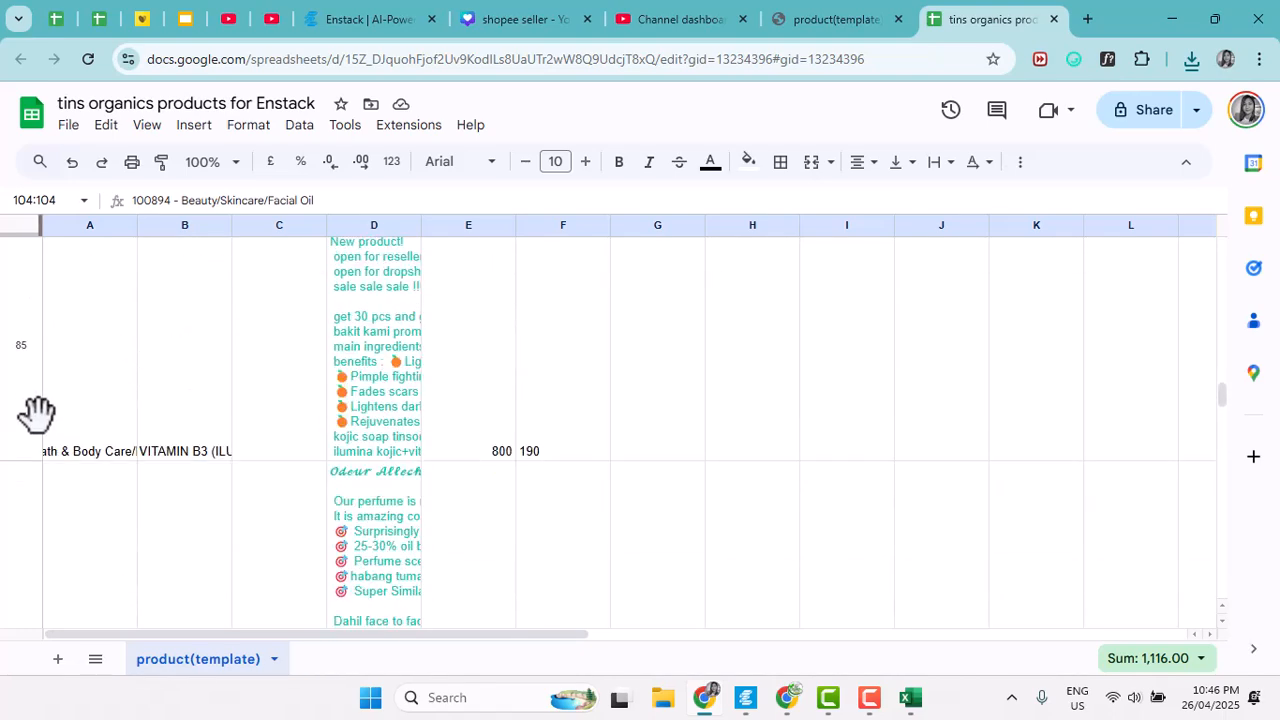
scroll(33, 350, "up", 5)
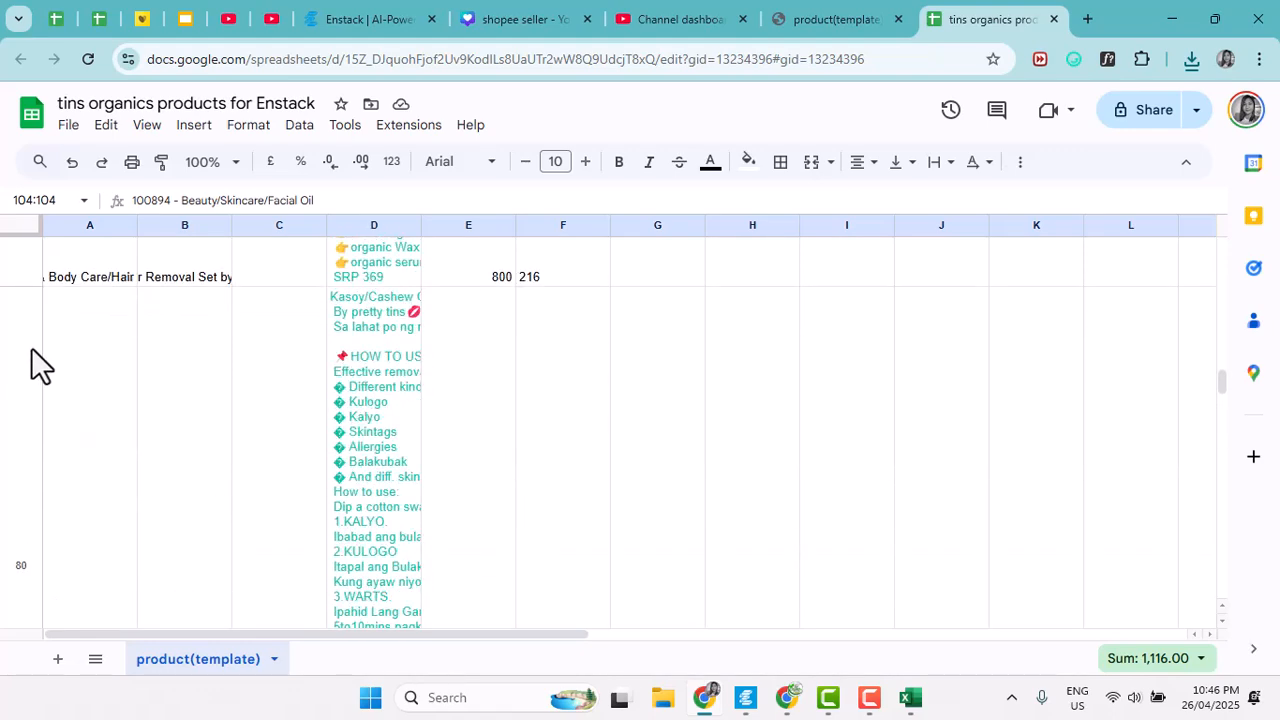
scroll(31, 334, "up", 5)
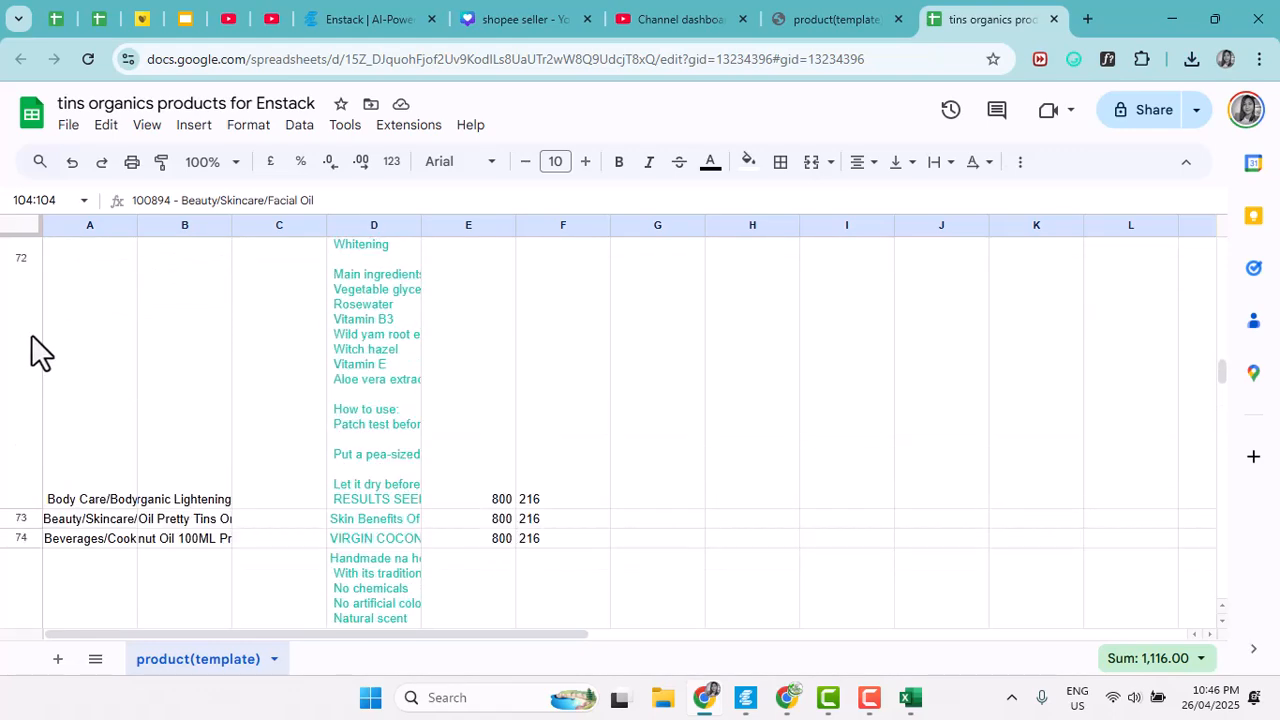
scroll(38, 312, "up", 5)
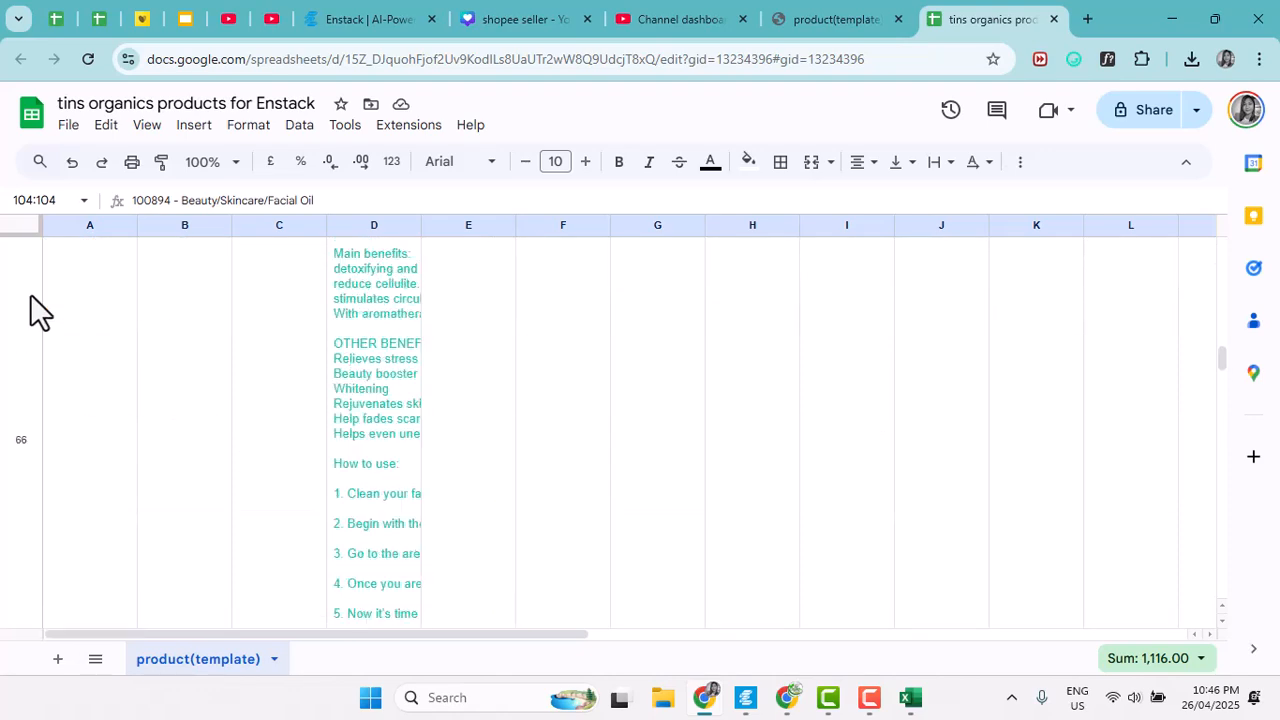
scroll(240, 446, "up", 5)
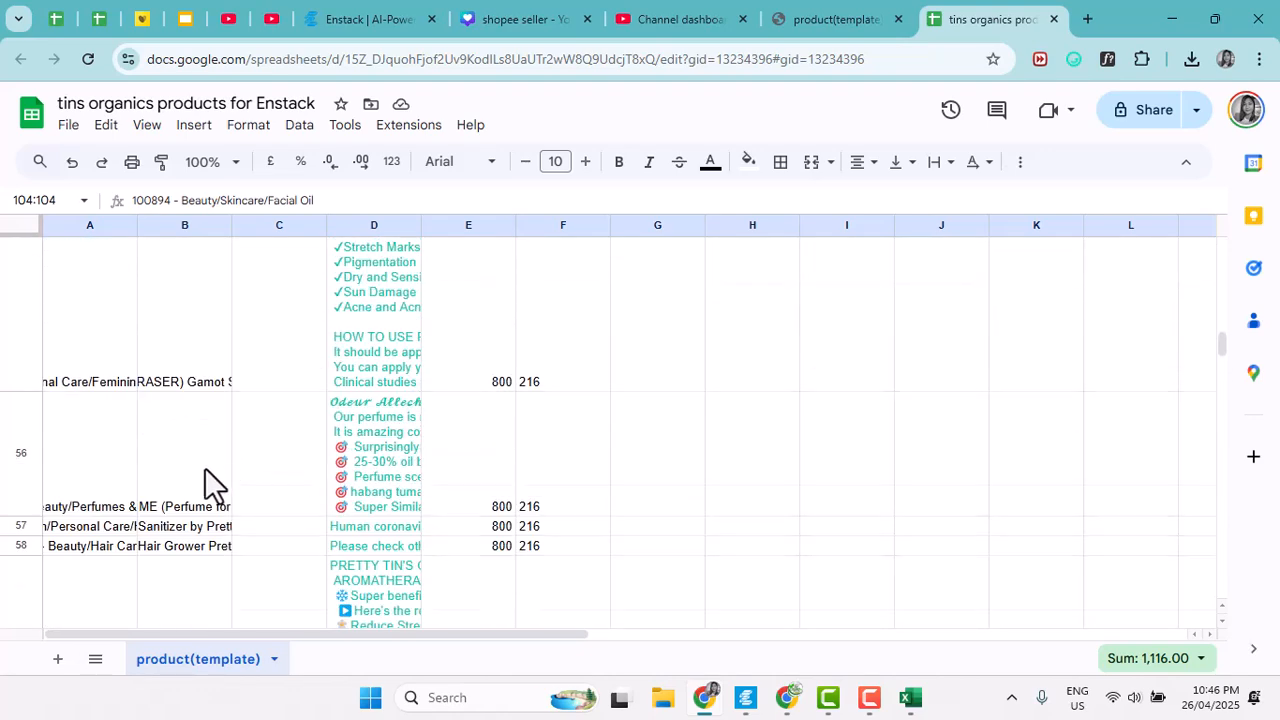
scroll(204, 496, "up", 5)
scroll(205, 494, "up", 5)
scroll(208, 495, "up", 5)
scroll(150, 495, "down", 2)
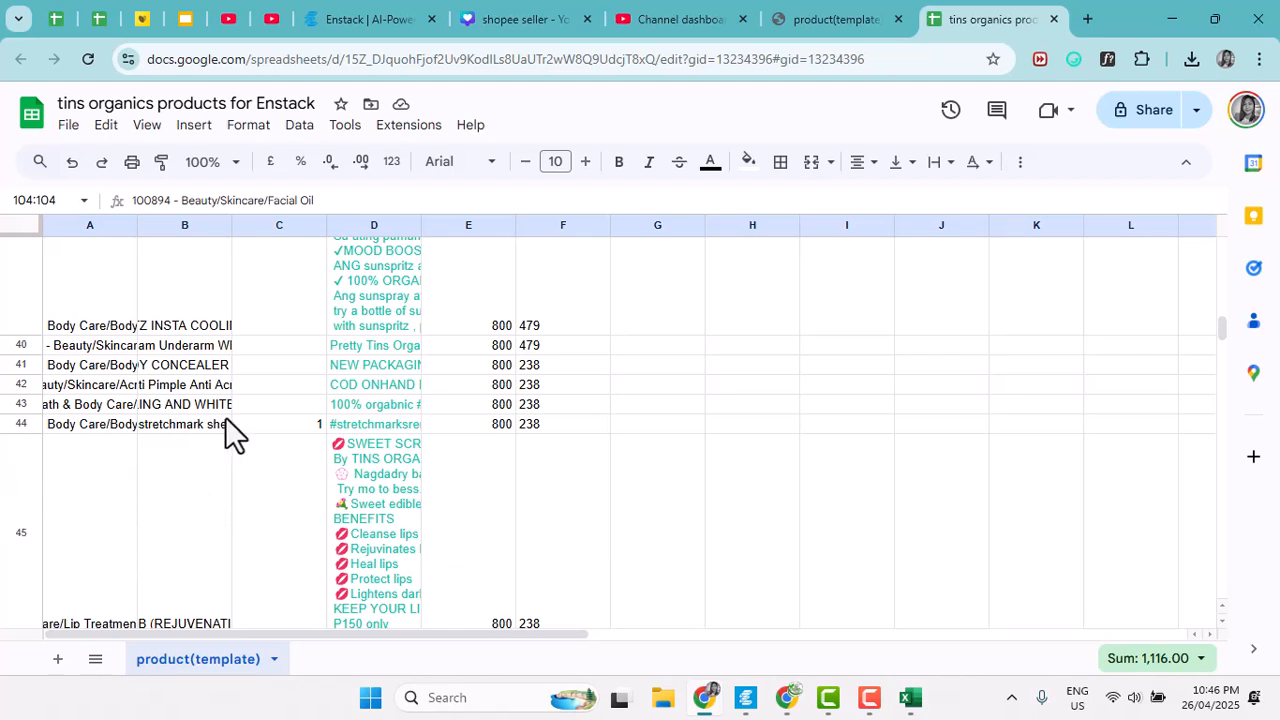
- Delete rows 43 to 45, from the RENEWPEEL whitening cream to the lip treatment product, in the template sheet
left_click(174, 404)
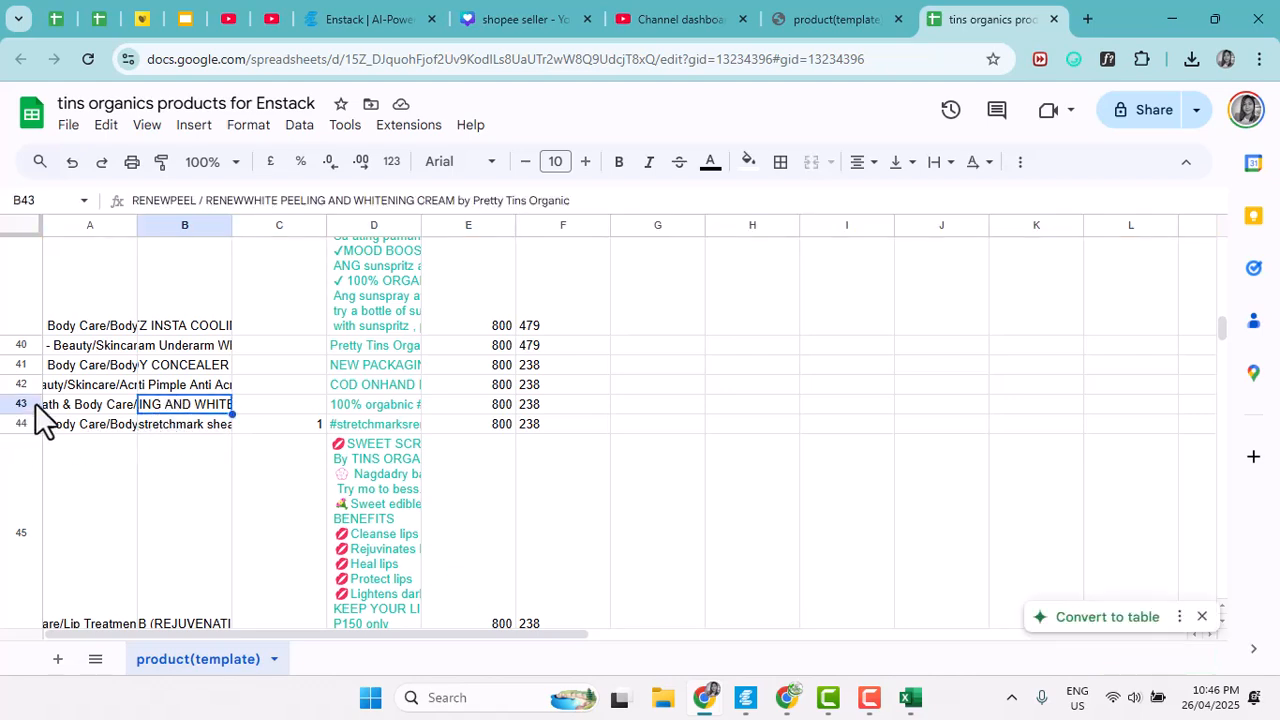
left_click_drag(20, 412, 14, 449)
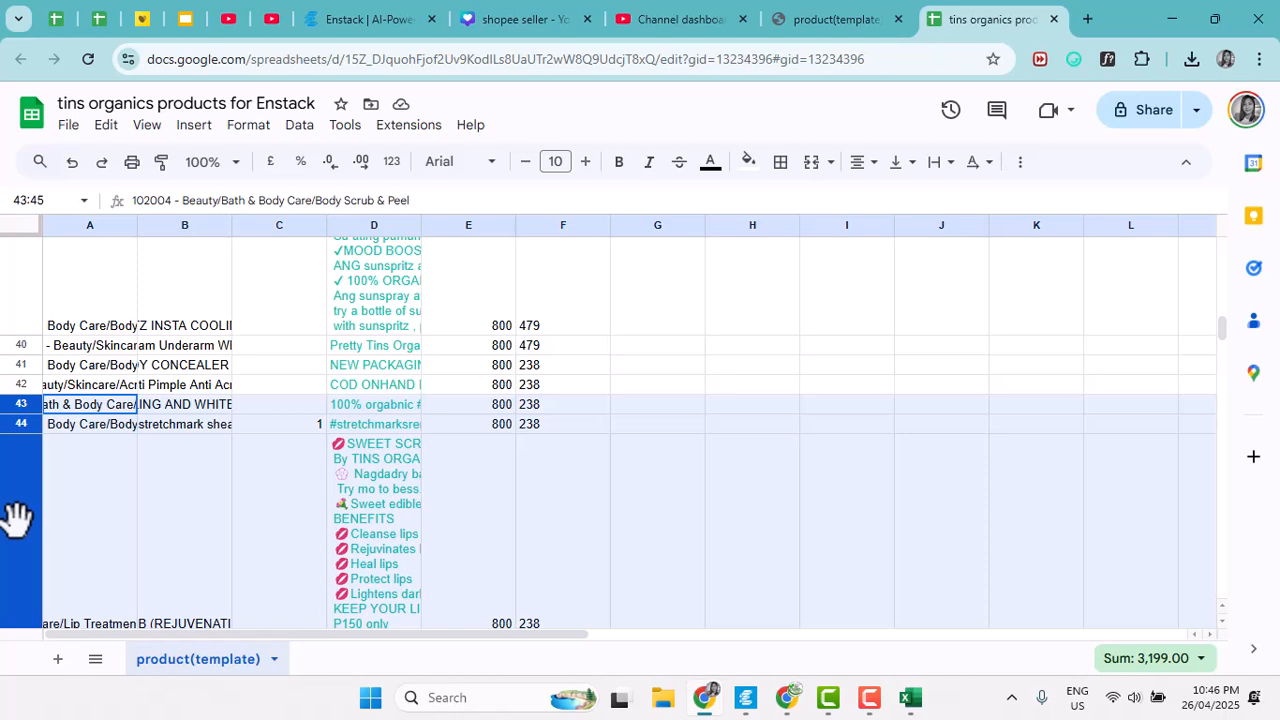
scroll(69, 569, "down", 3)
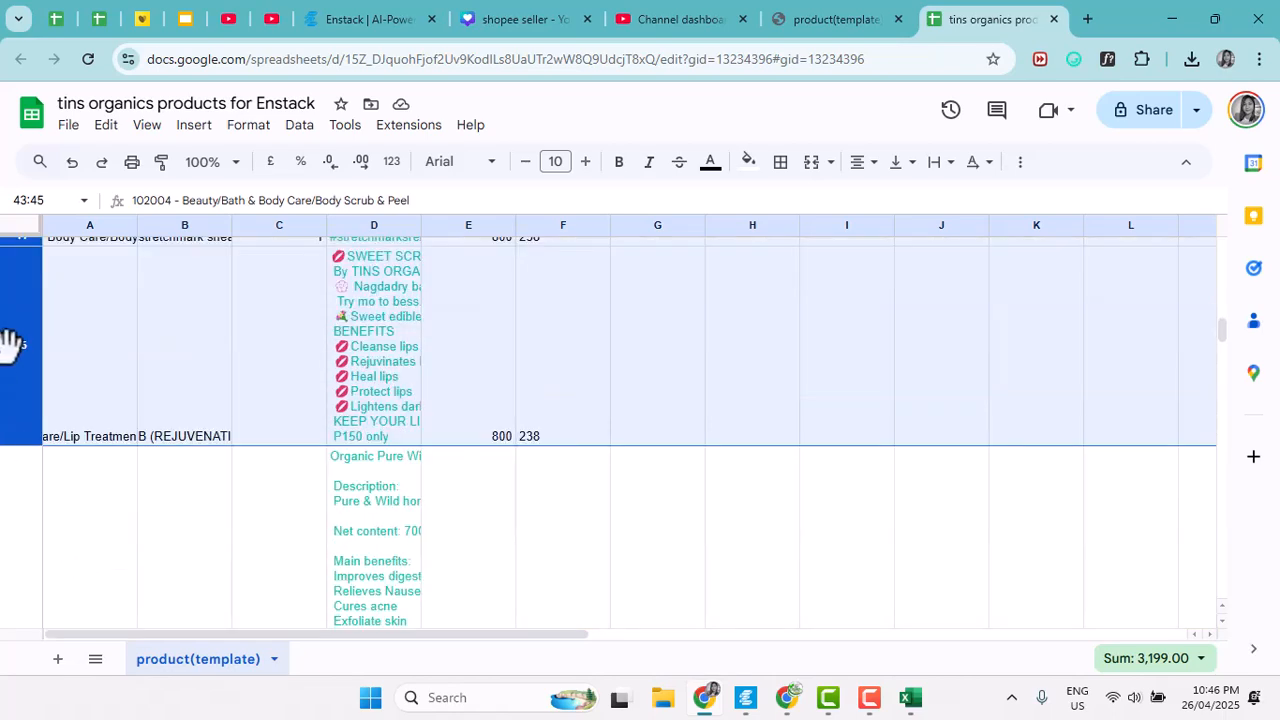
right_click(8, 346)
left_click(100, 391)
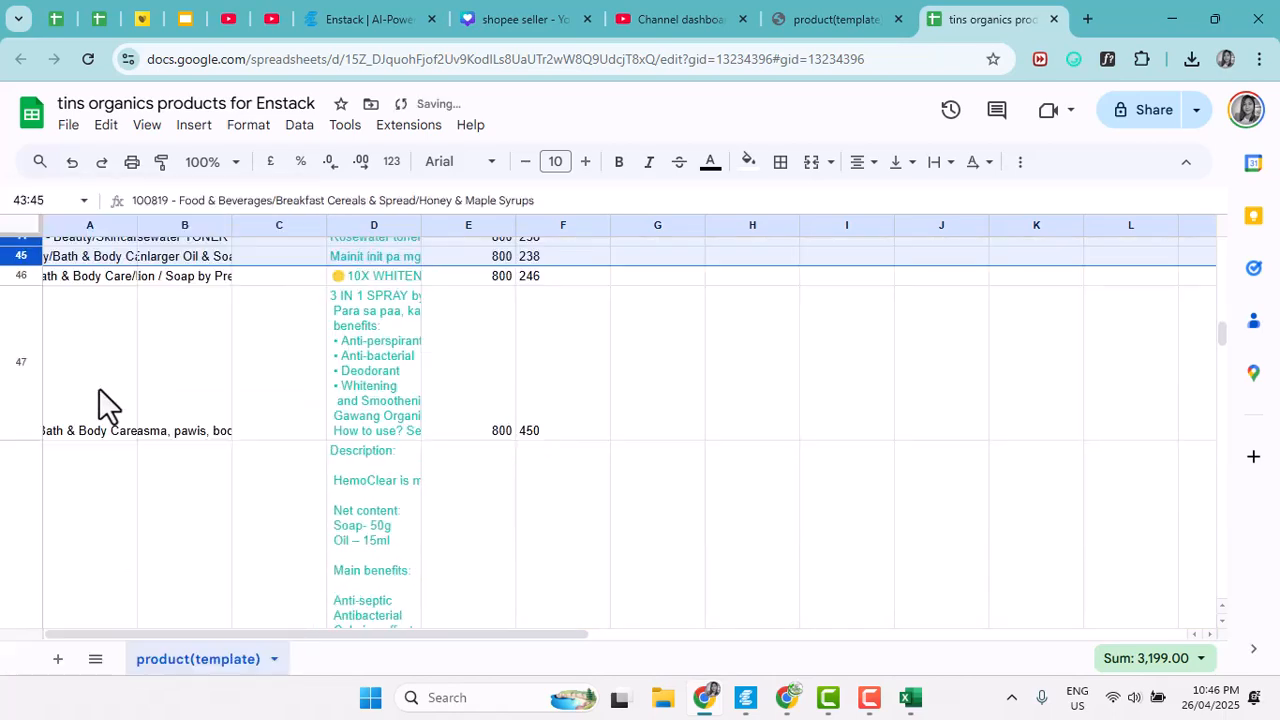
- Look through the remaining product rows down to row 103 and back up to row 100 for entries that need deleting
scroll(67, 422, "down", 10)
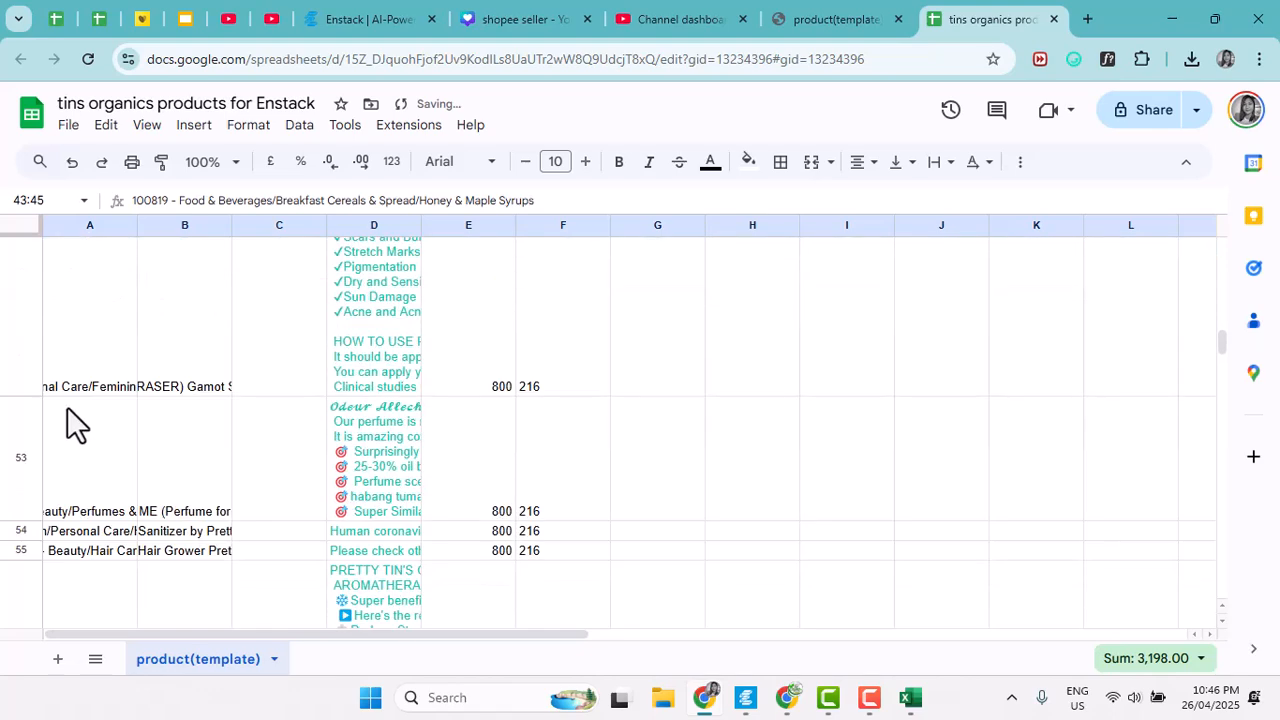
scroll(81, 401, "down", 10)
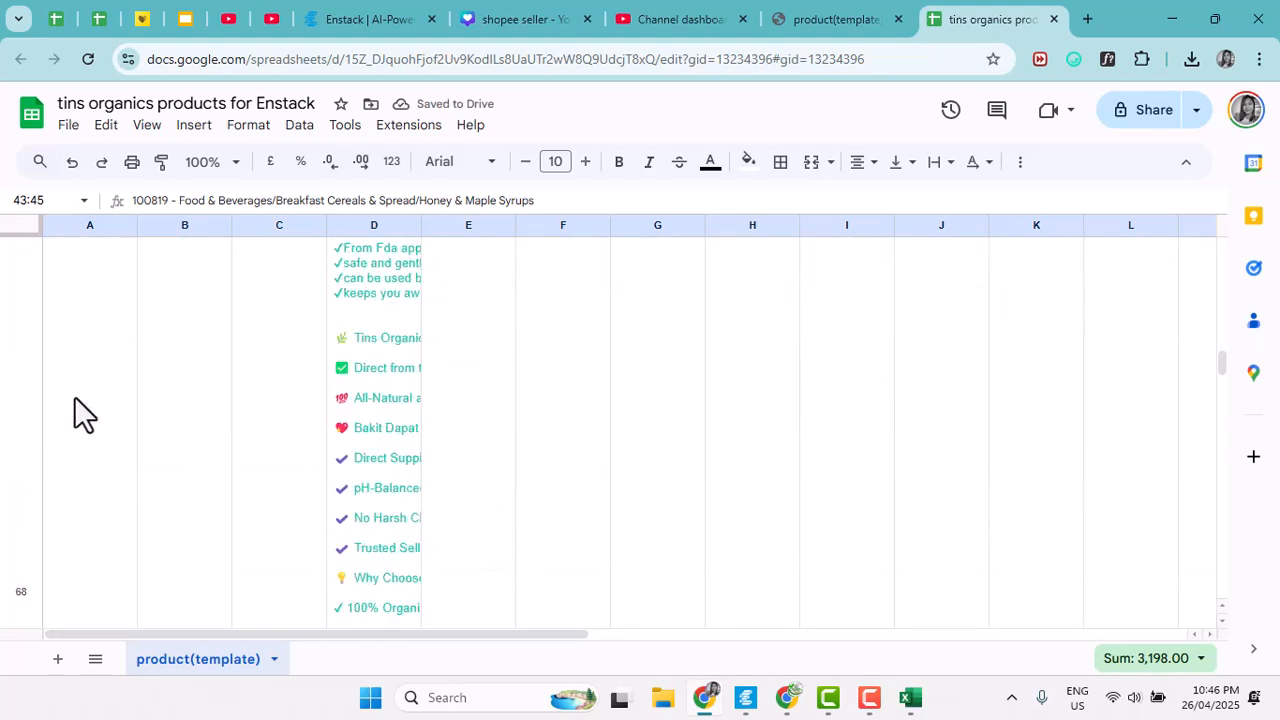
scroll(110, 512, "down", 10)
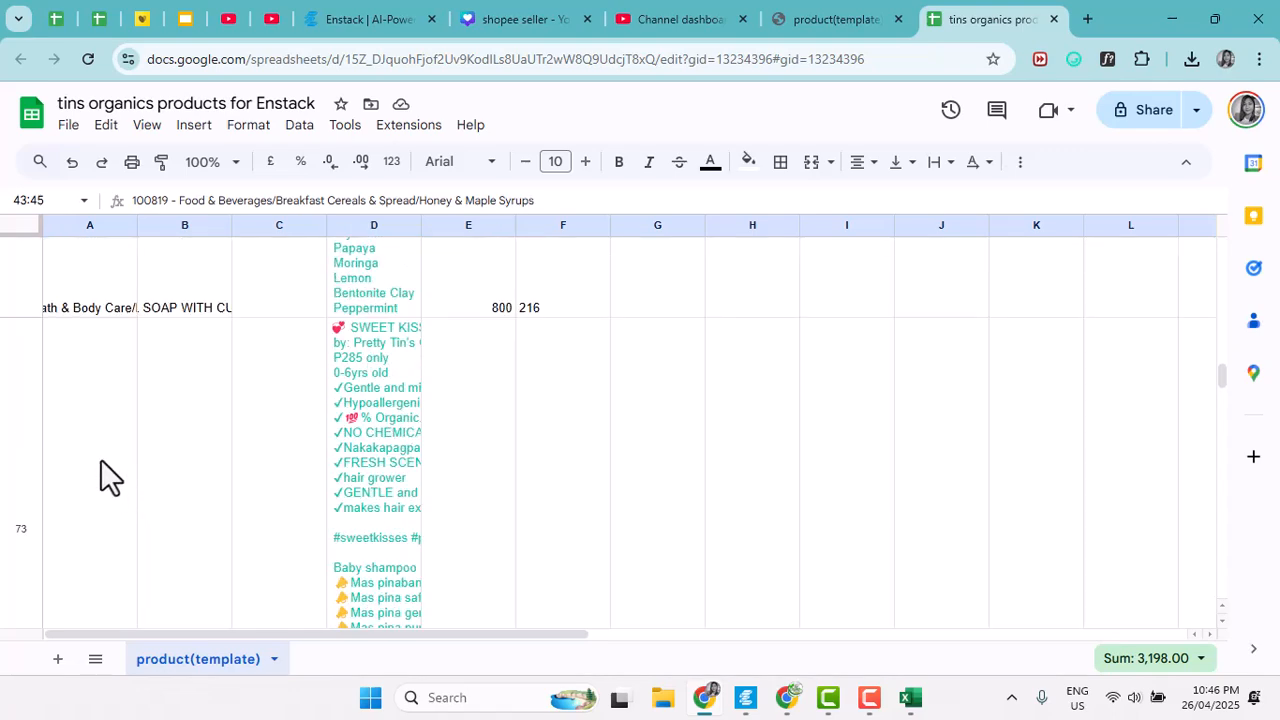
scroll(123, 580, "down", 10)
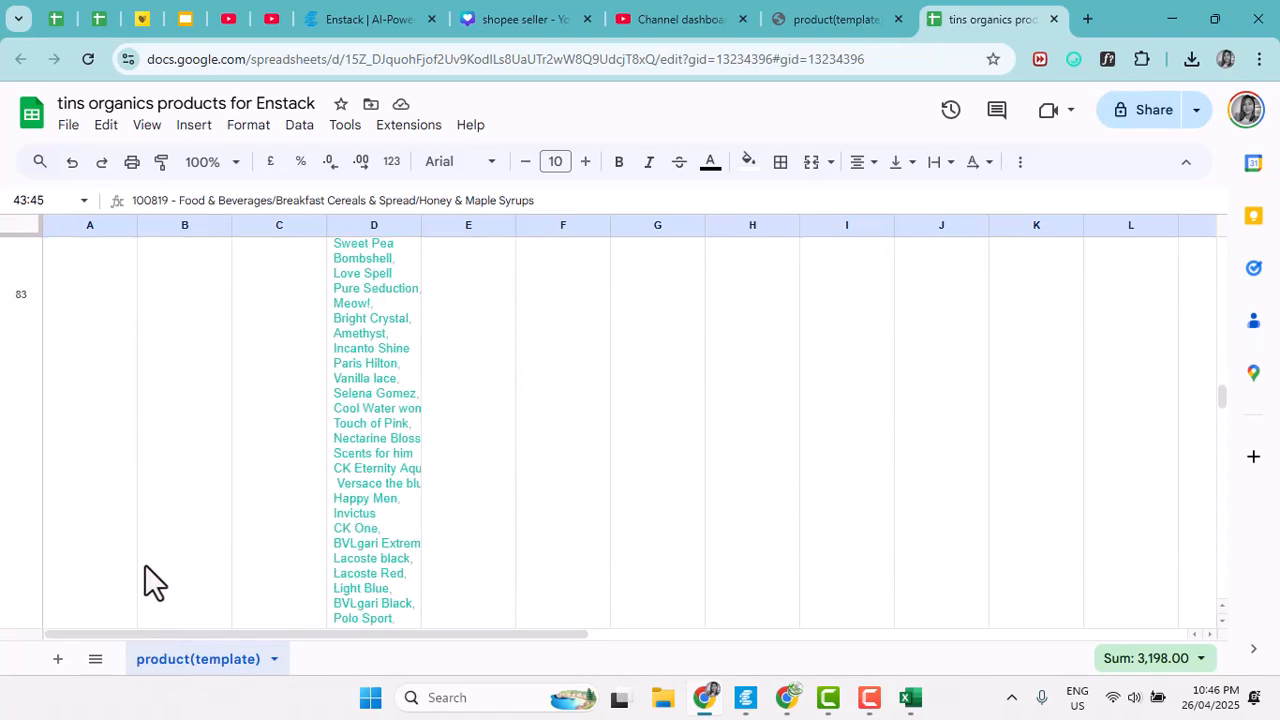
scroll(496, 490, "down", 3)
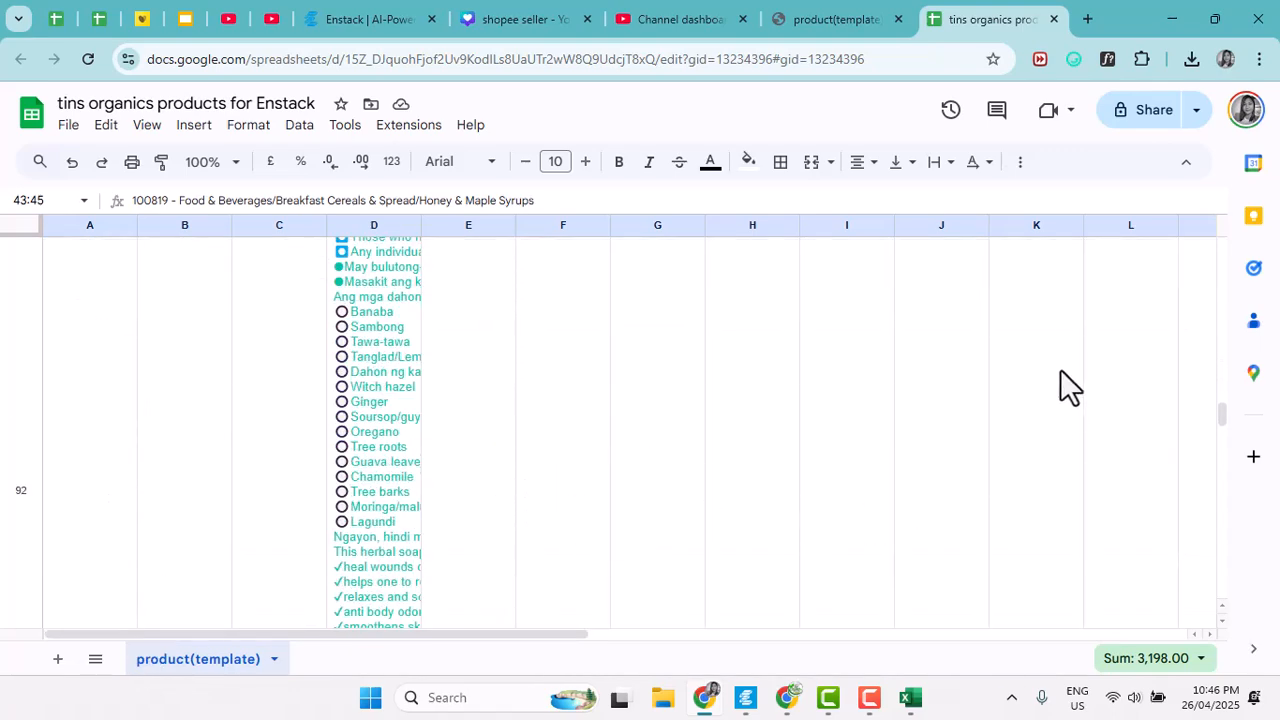
left_click_drag(1222, 430, 1221, 452)
scroll(155, 550, "down", 5)
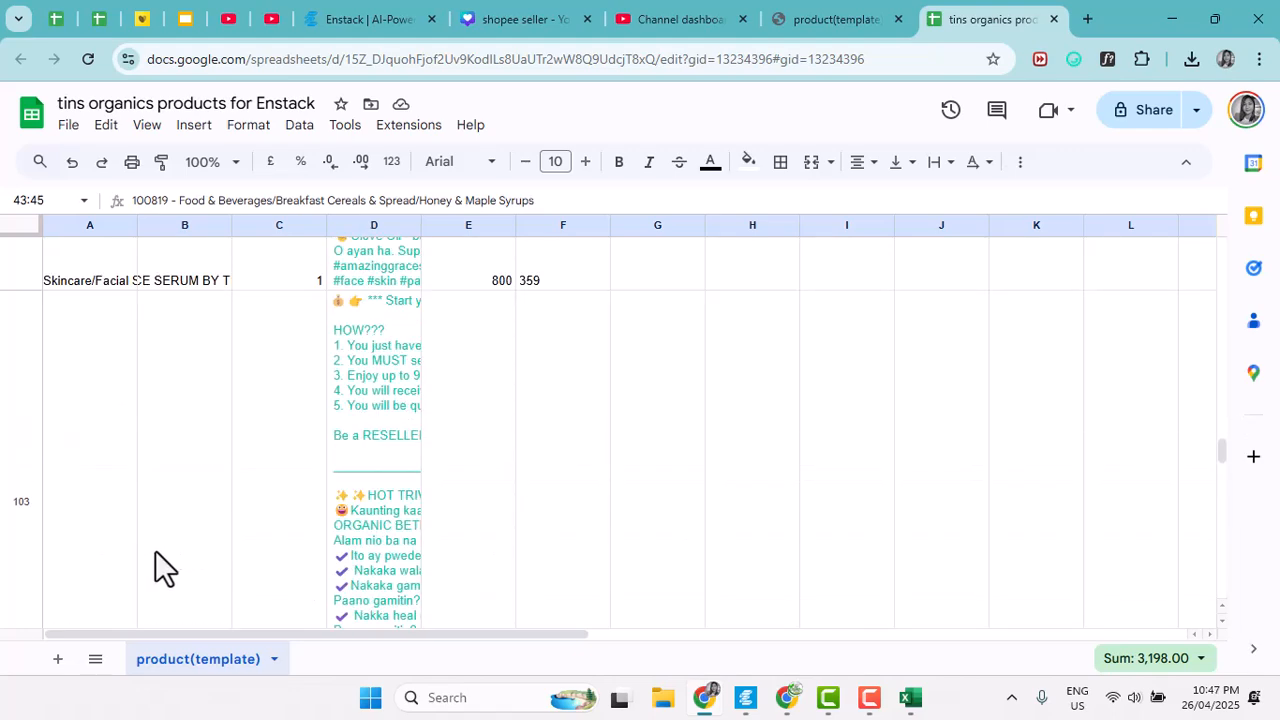
scroll(155, 549, "up", 5)
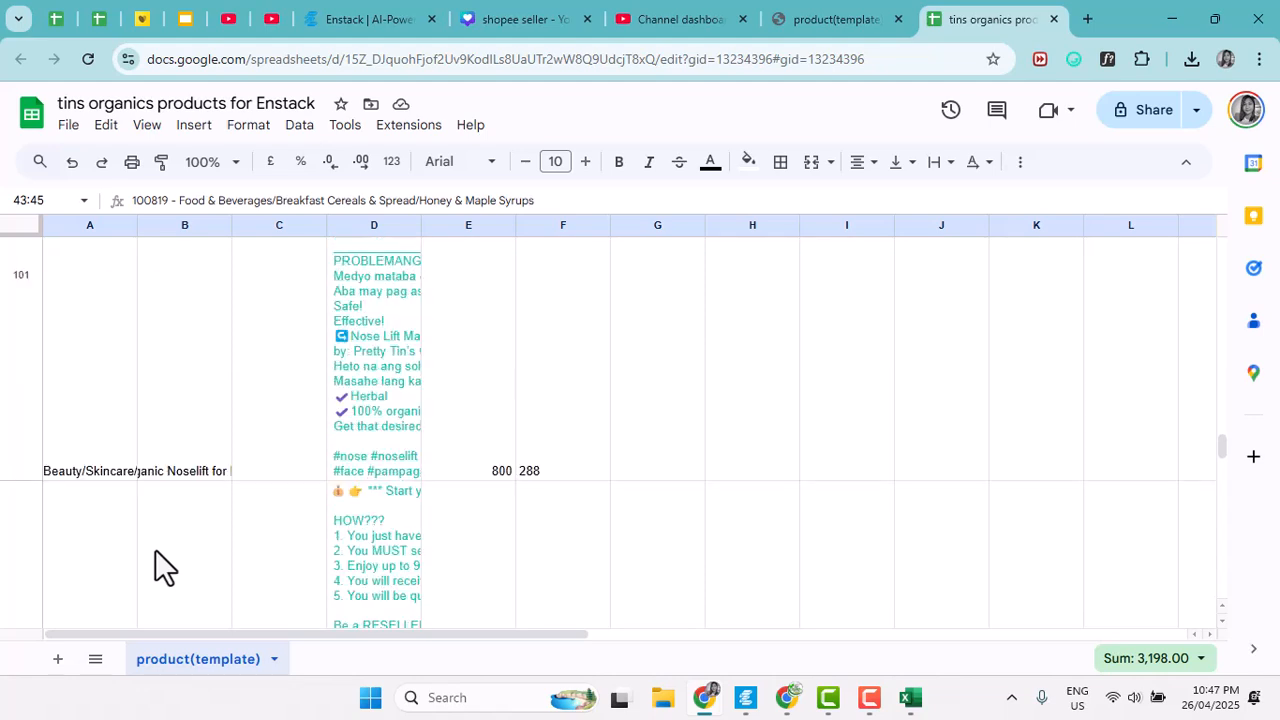
scroll(155, 549, "up", 3)
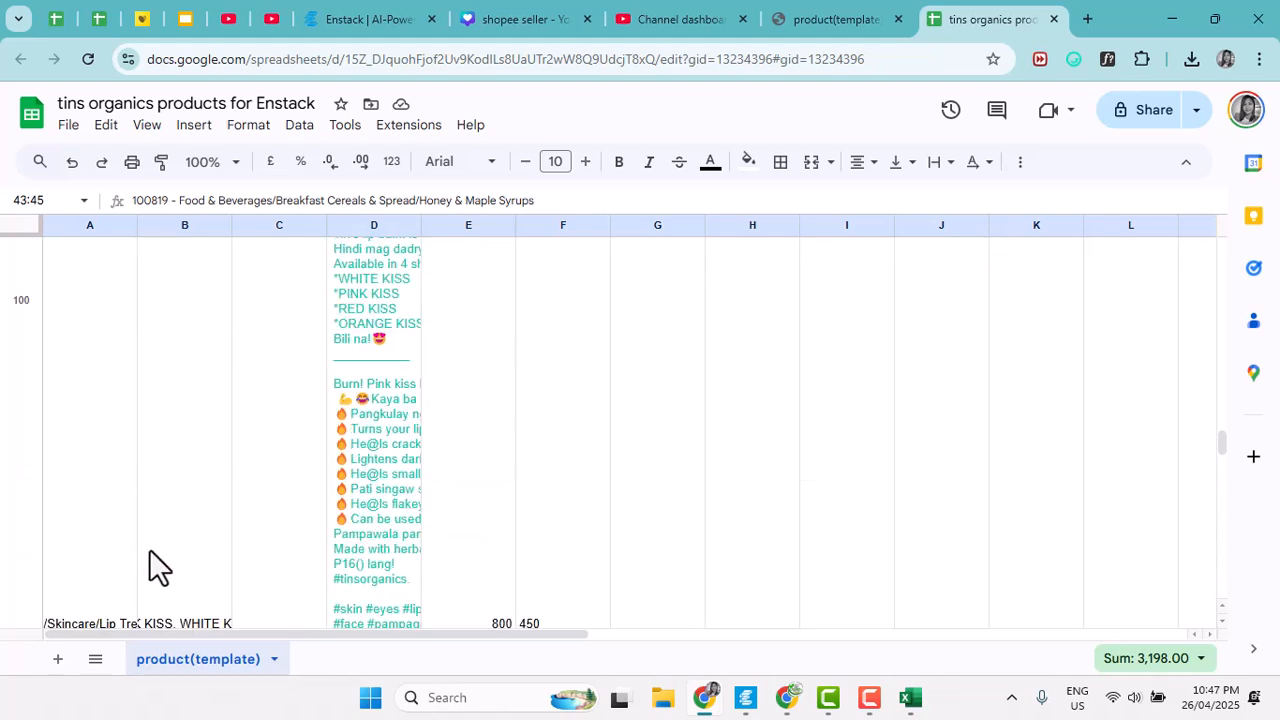
left_click(38, 535)
mouse_move(51, 587)
left_mouse_down()
mouse_move(55, 640)
mouse_move(68, 278)
mouse_move(86, 209)
mouse_move(52, 576)
left_mouse_up()
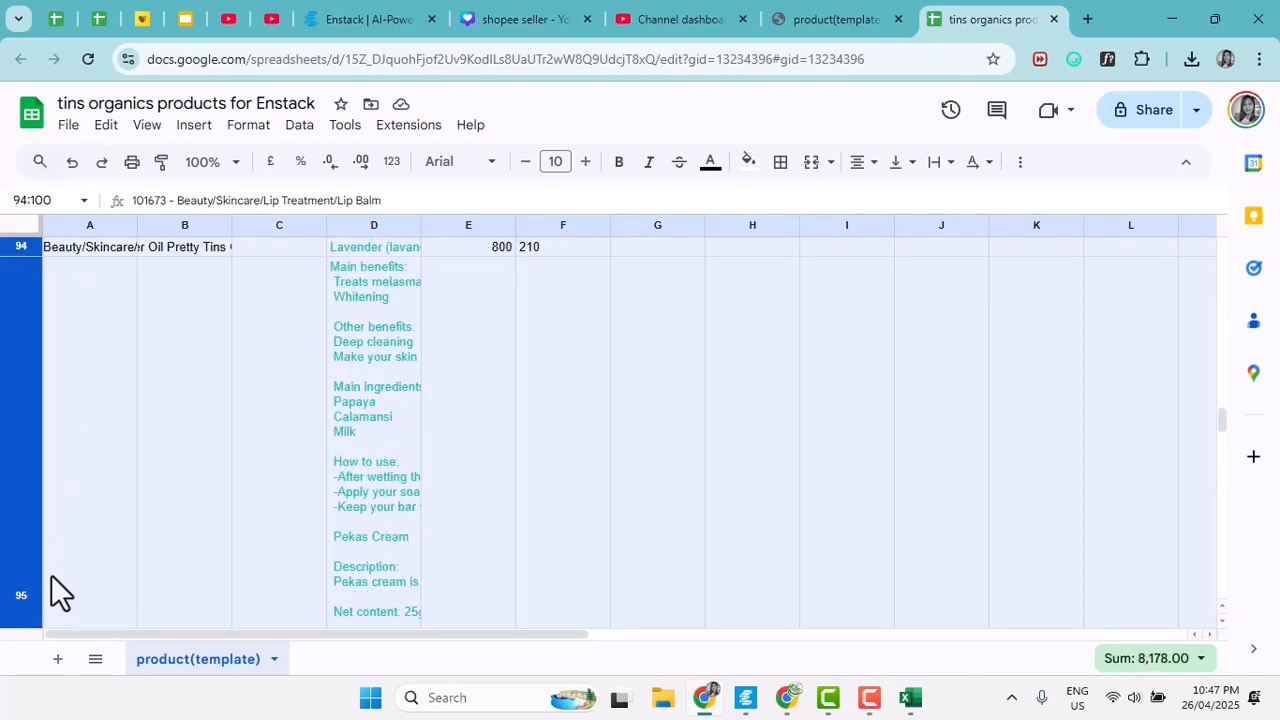
scroll(59, 585, "down", 3)
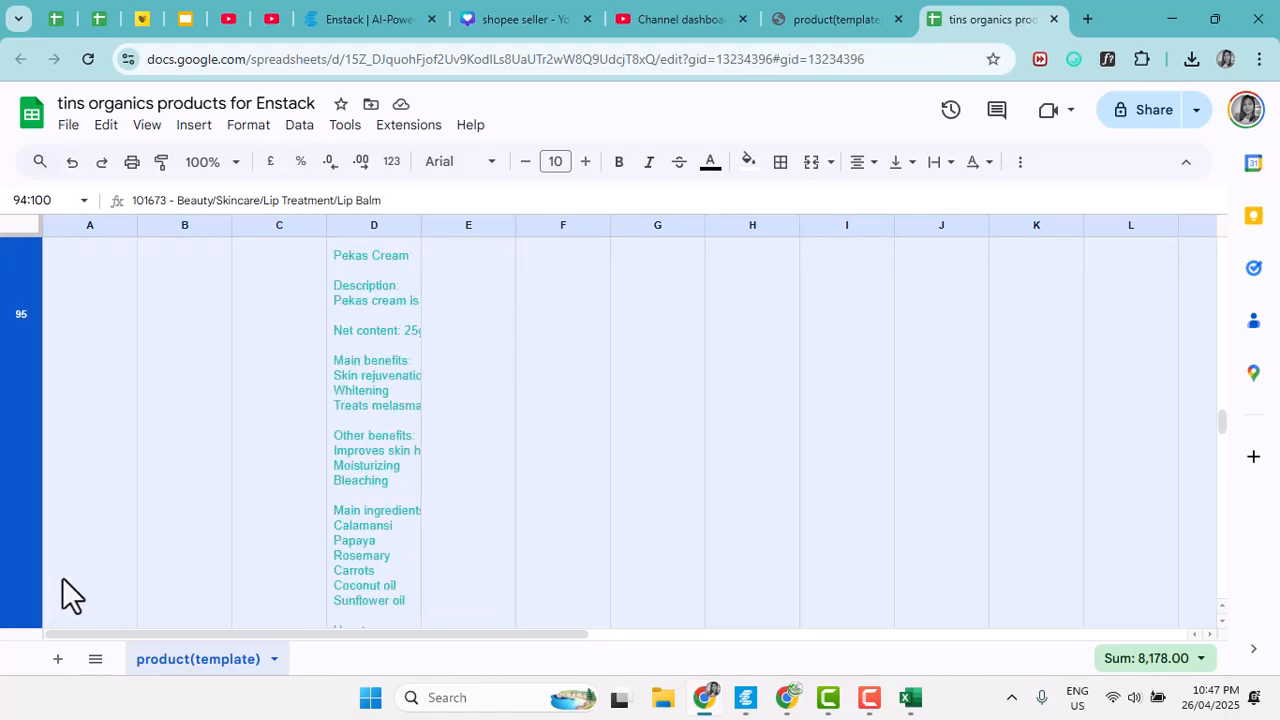
left_click(64, 552)
scroll(60, 555, "down", 3)
scroll(57, 550, "down", 12)
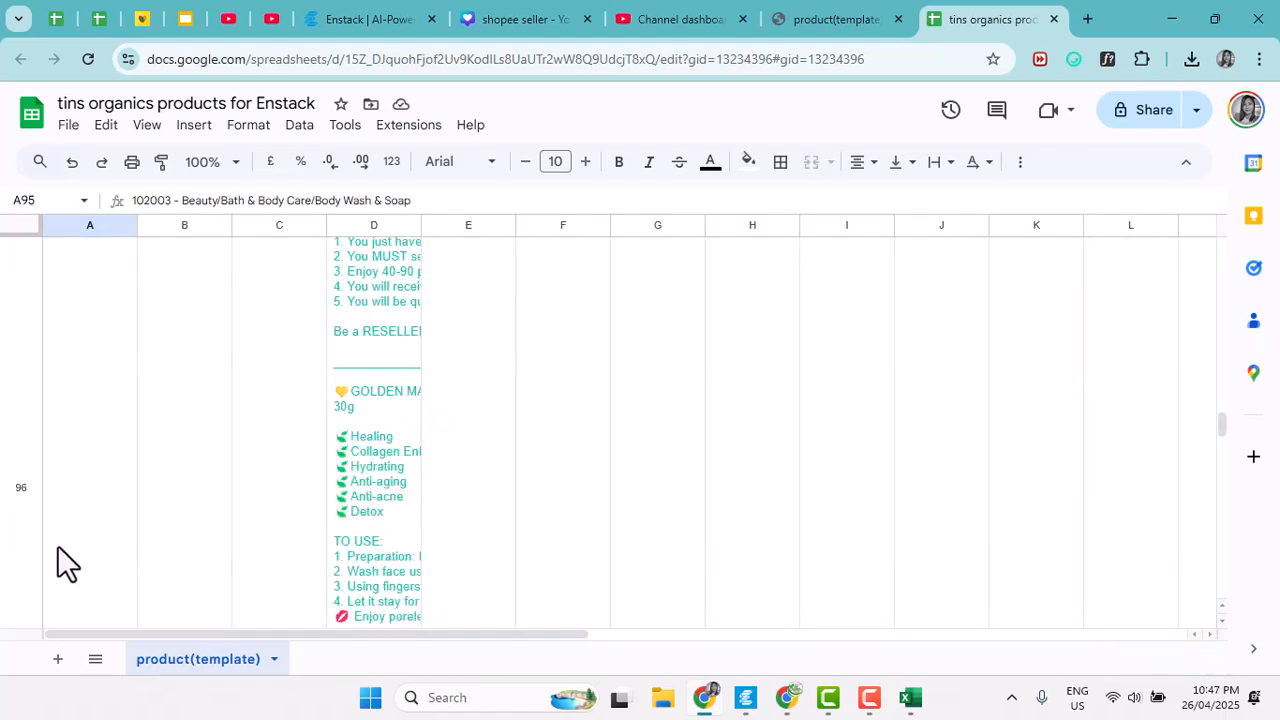
scroll(57, 542, "down", 10)
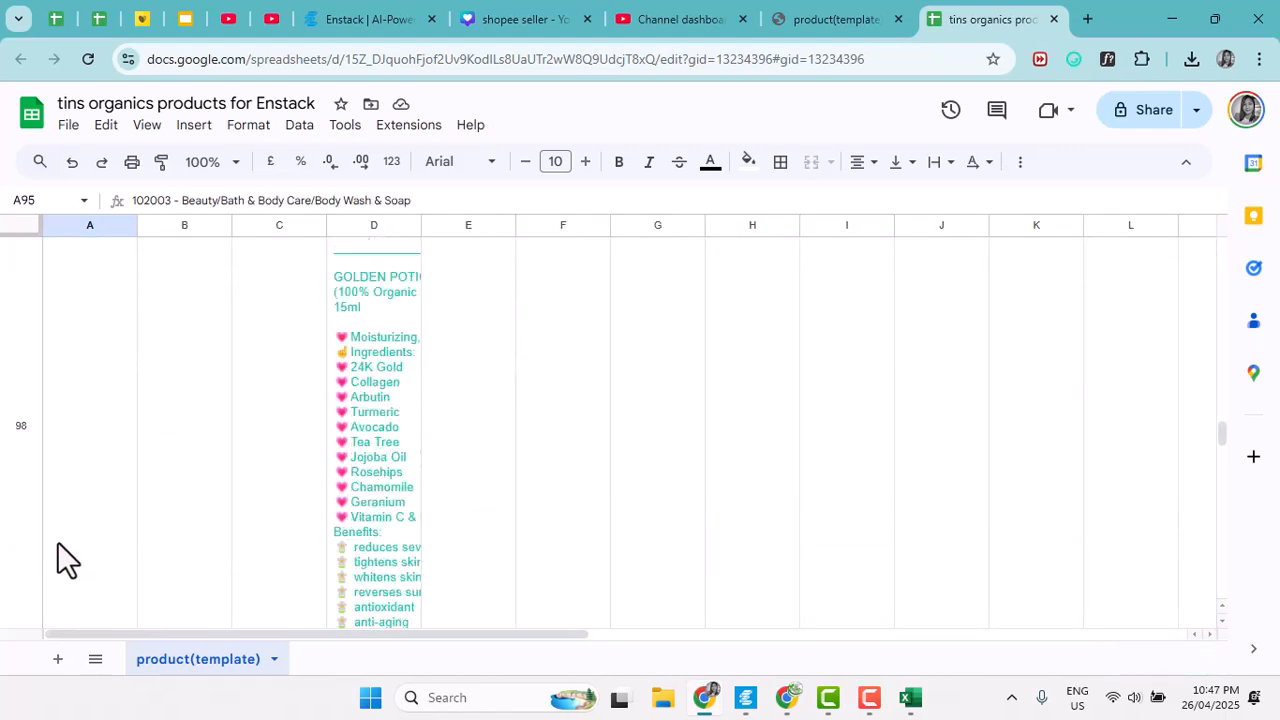
scroll(59, 541, "down", 8)
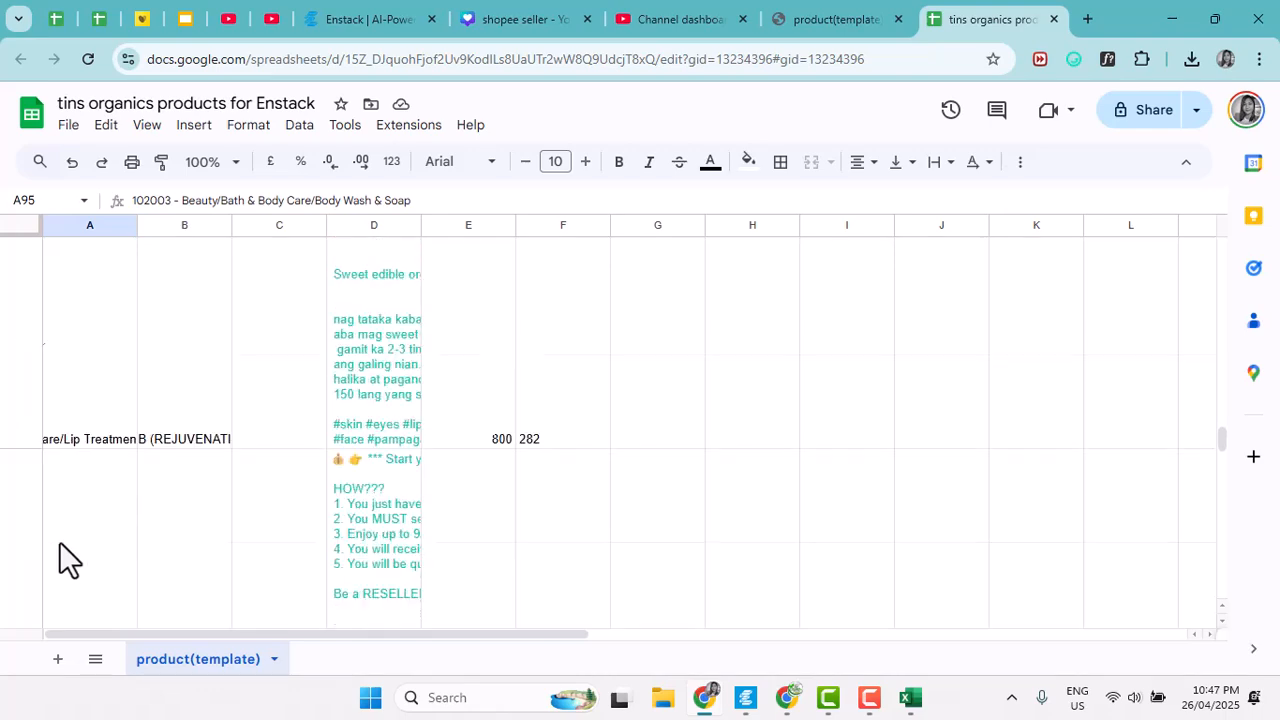
- Try to select rows 100, 101 and 102 together, and reset the browser zoom to 100%
scroll(31, 458, "down", 1)
left_click(28, 450)
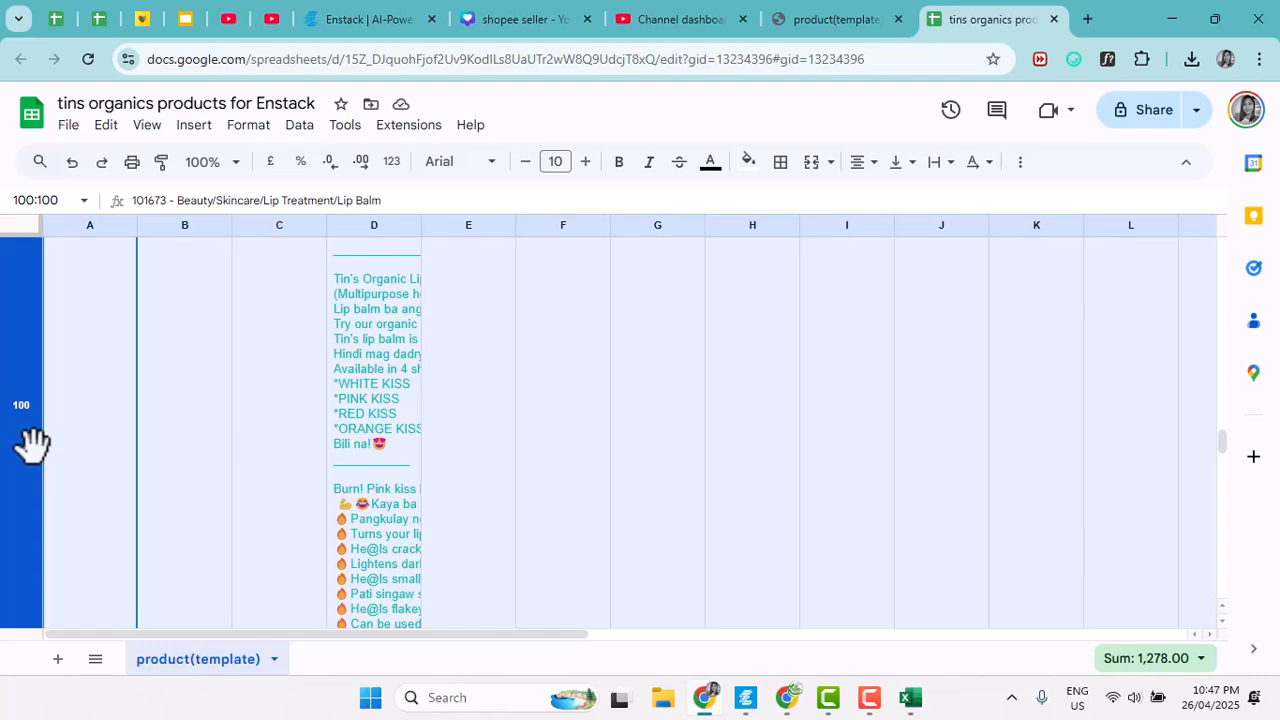
scroll(40, 525, "down", 2)
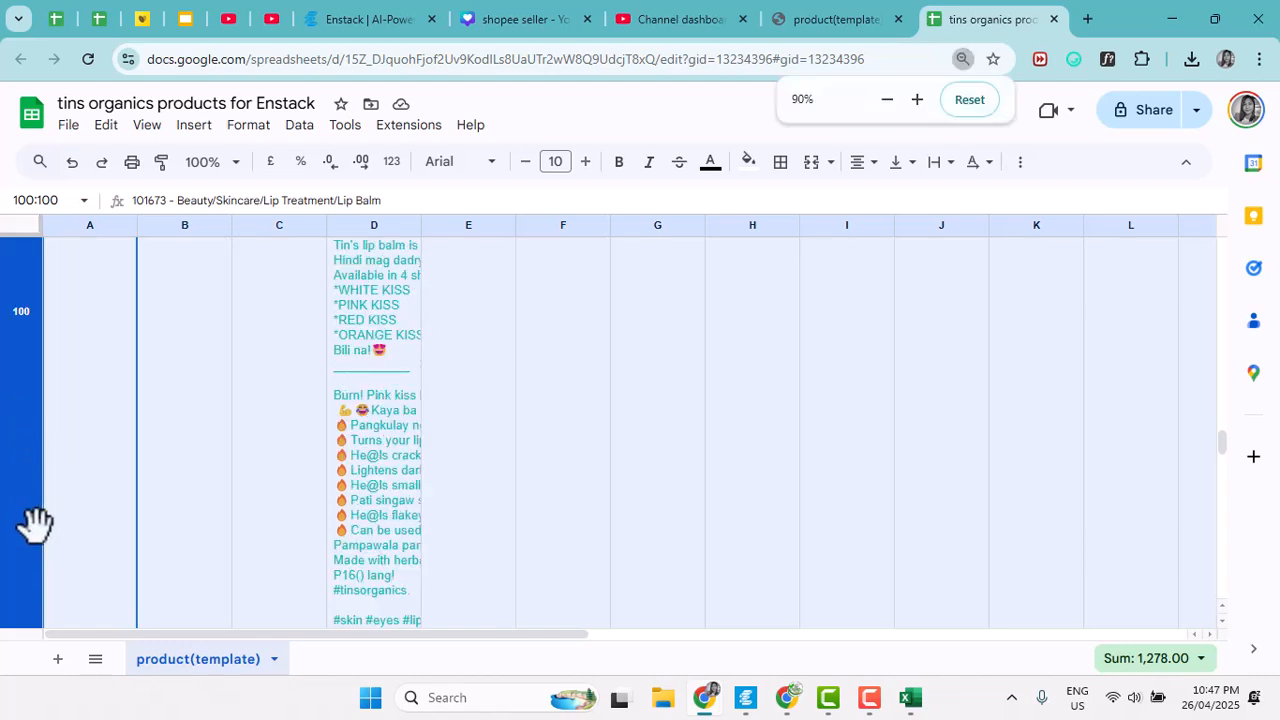
scroll(35, 522, "down", 2)
scroll(36, 528, "down", 1)
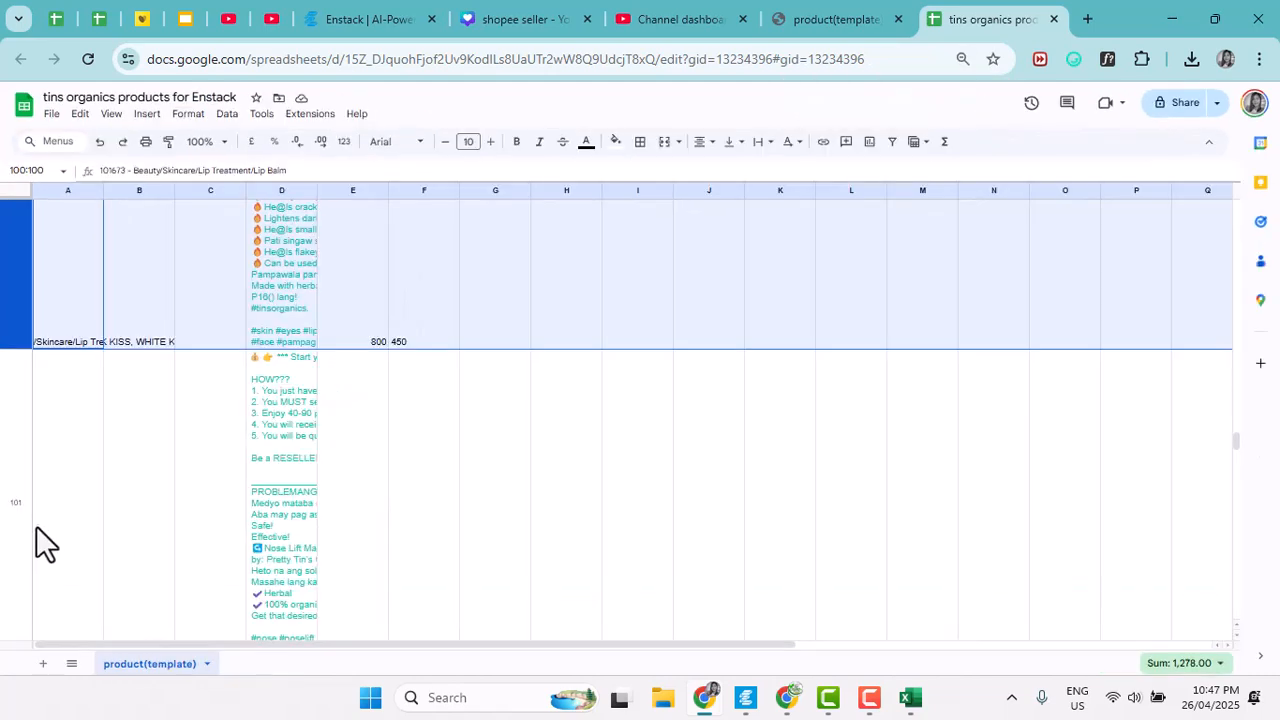
left_click(16, 487, "ctrl")
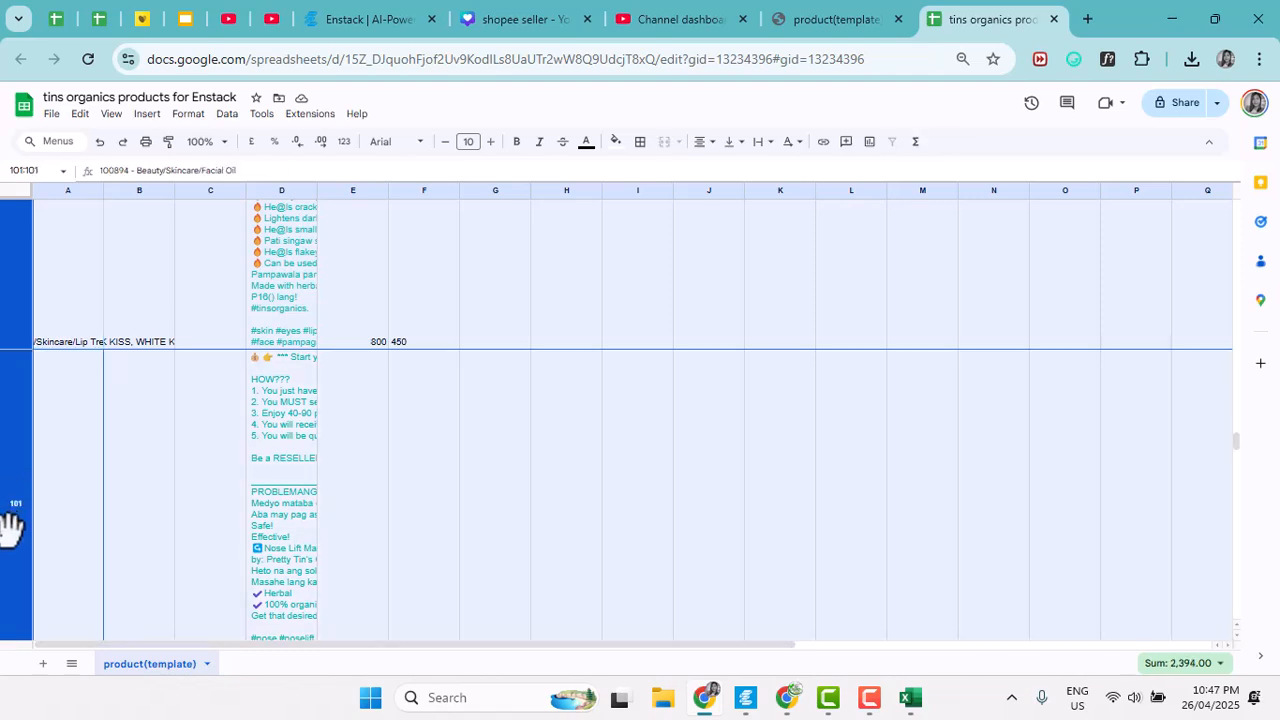
scroll(23, 594, "down", 1)
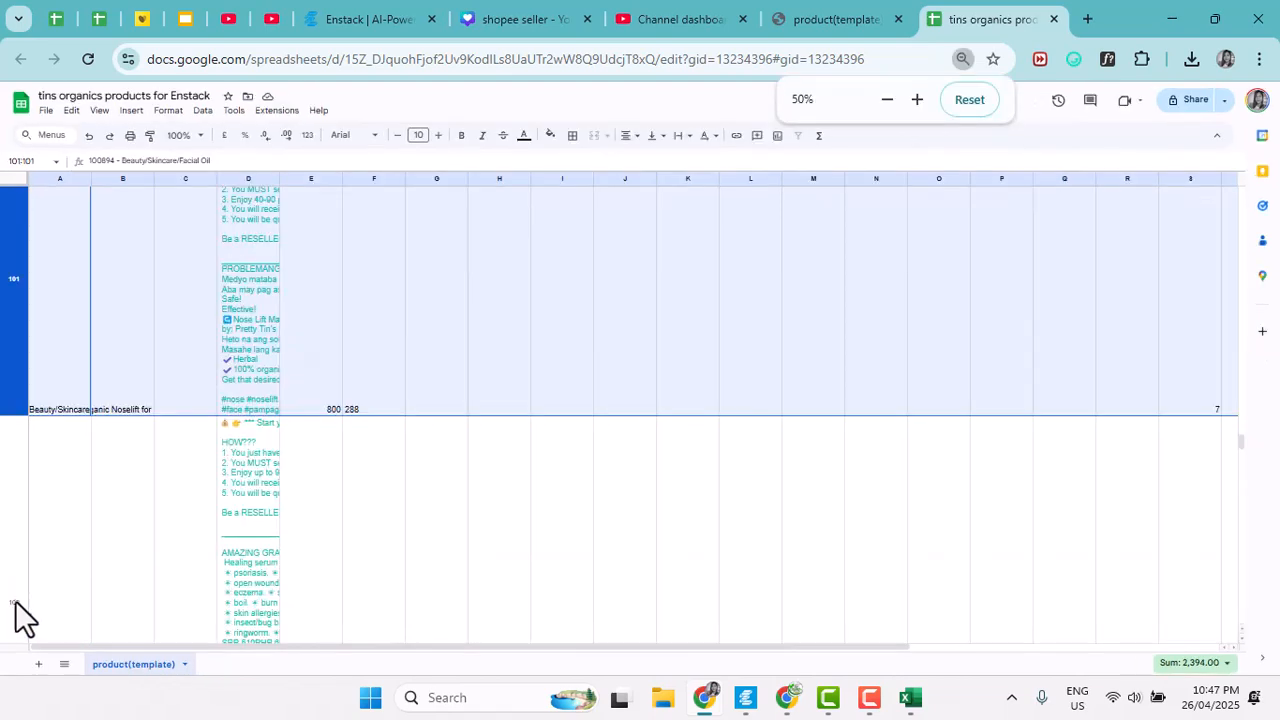
left_click(14, 512, "ctrl")
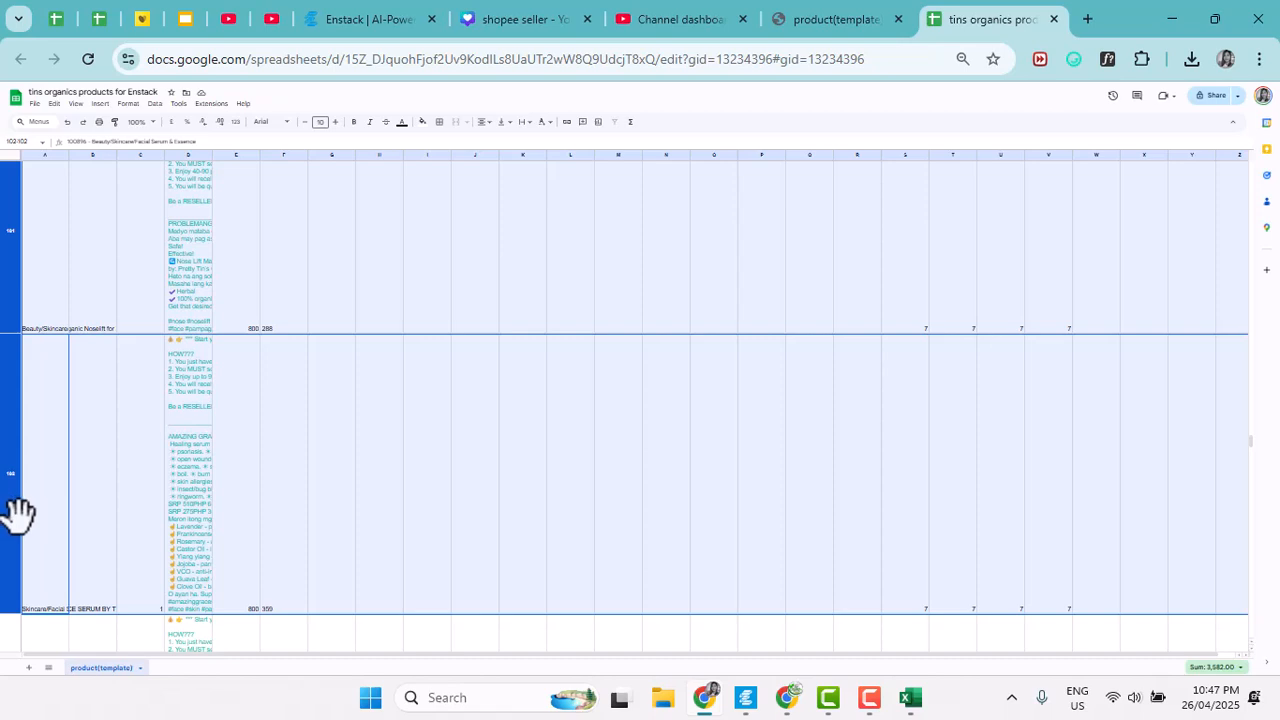
left_click(961, 60)
left_click(968, 103)
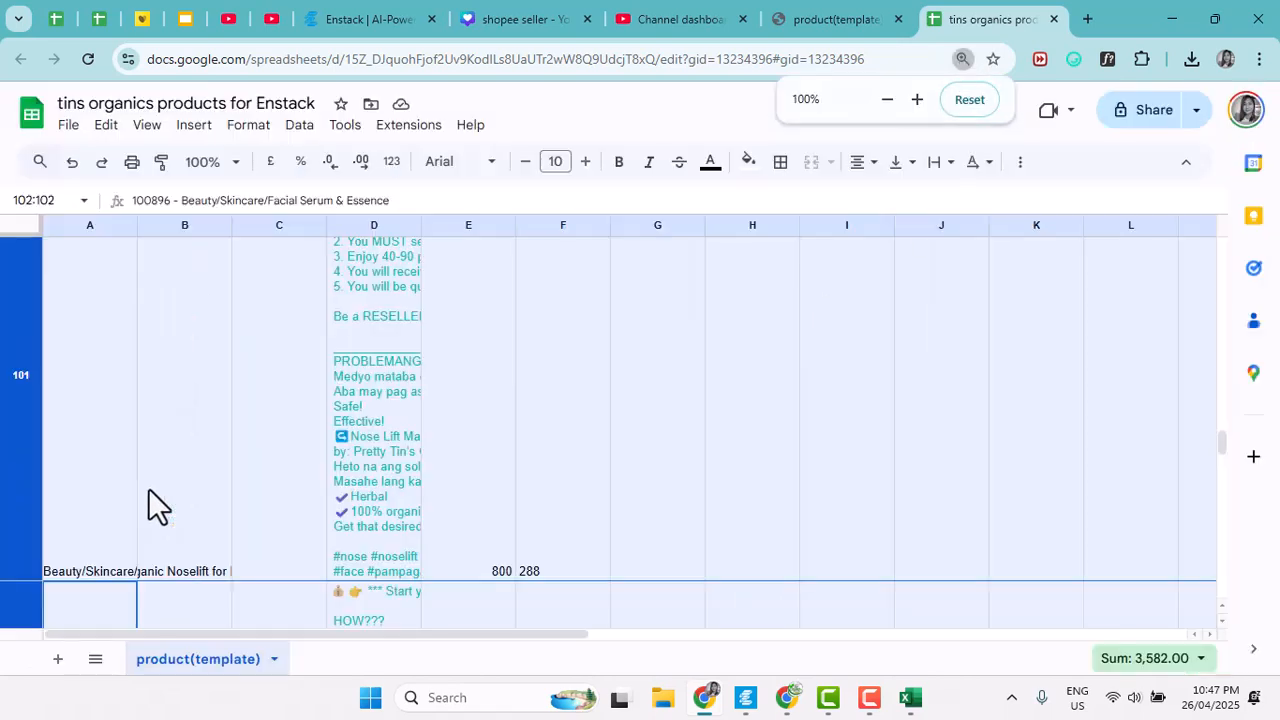
- Delete row 101, the organic Noselift product, from the template sheet
left_click(30, 430)
right_click(32, 432)
left_click(106, 398)
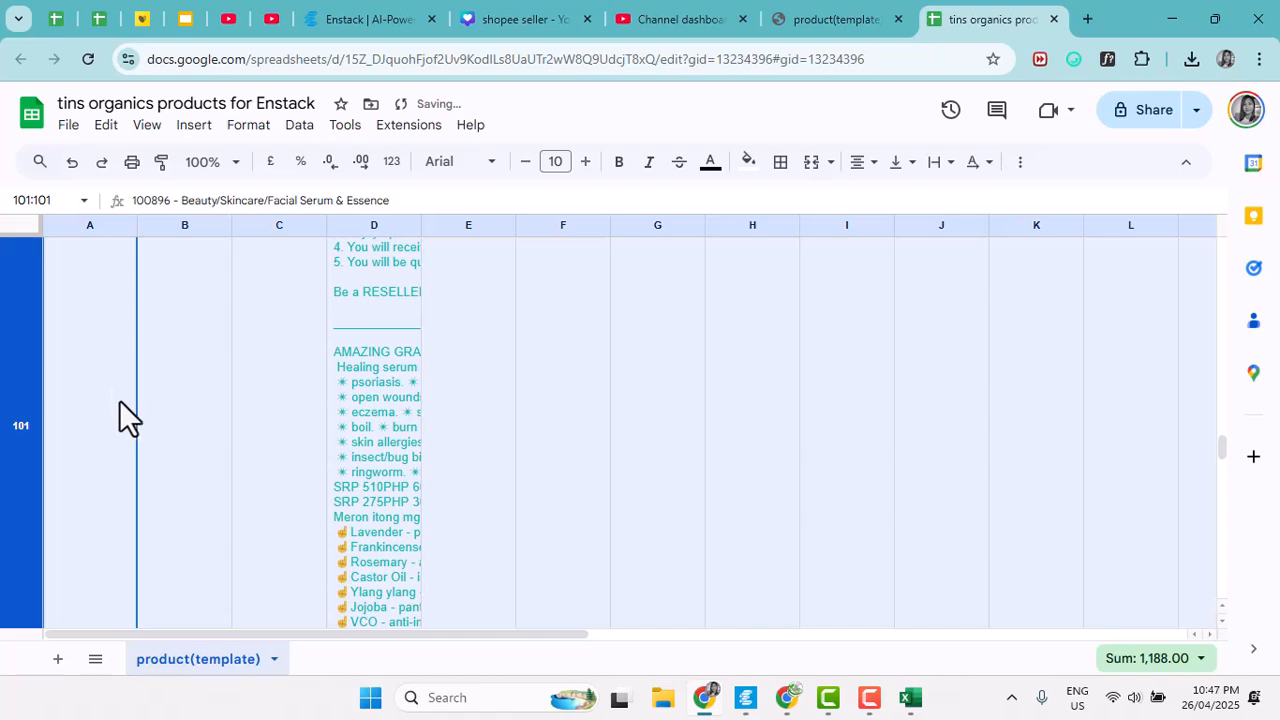
- Delete the Amazing Grace serum product in row 101, just below the lip balm row
scroll(145, 465, "down", 5)
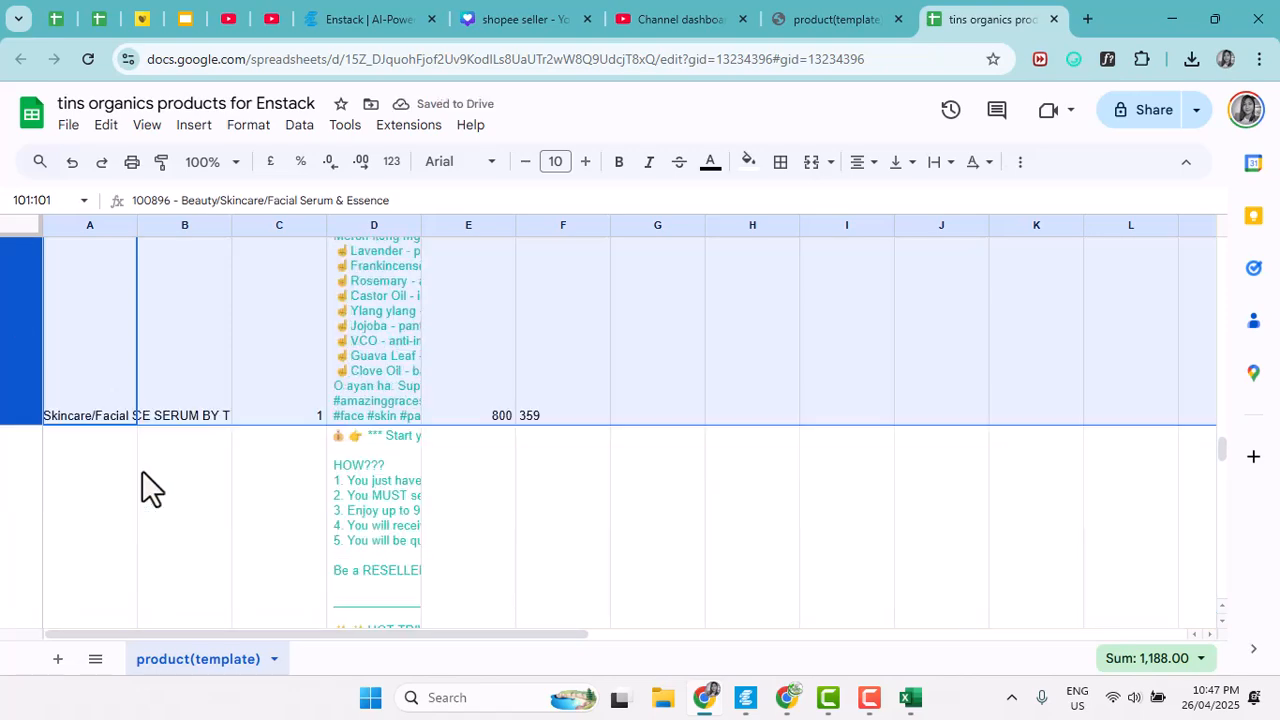
scroll(142, 470, "down", 2)
scroll(142, 470, "up", 5)
scroll(141, 470, "down", 2)
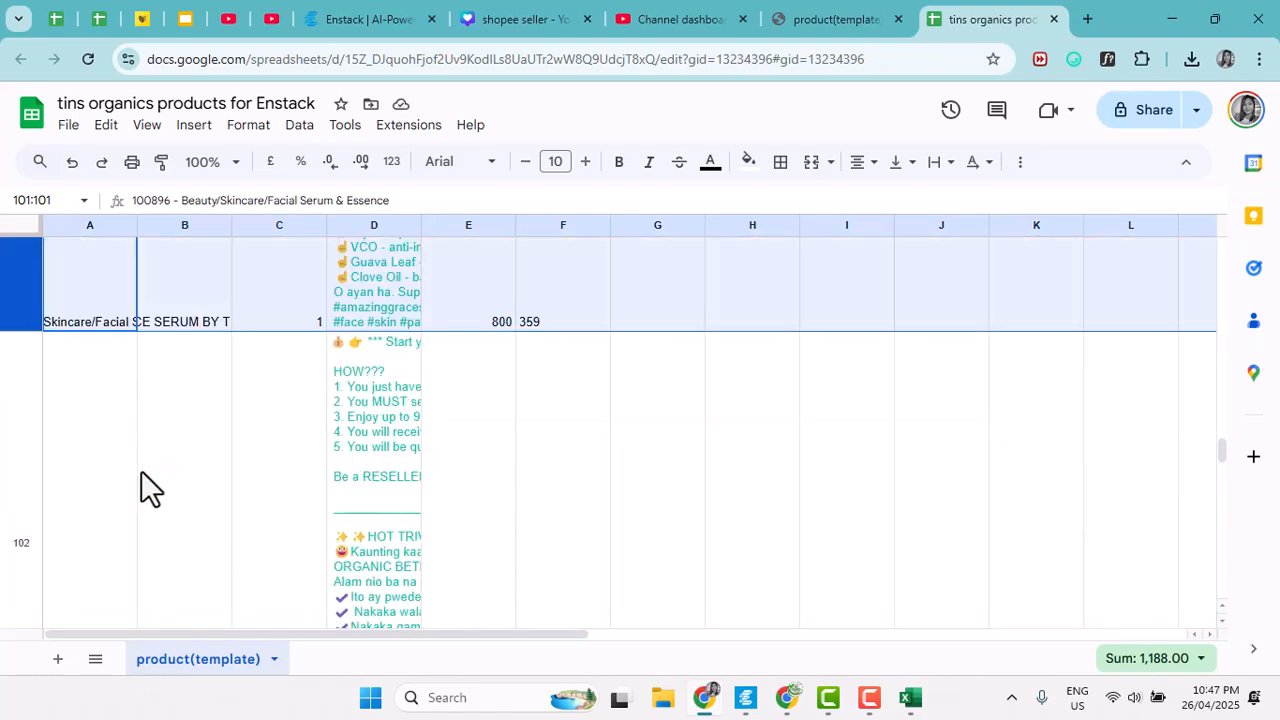
scroll(142, 476, "up", 3)
scroll(142, 476, "down", 3)
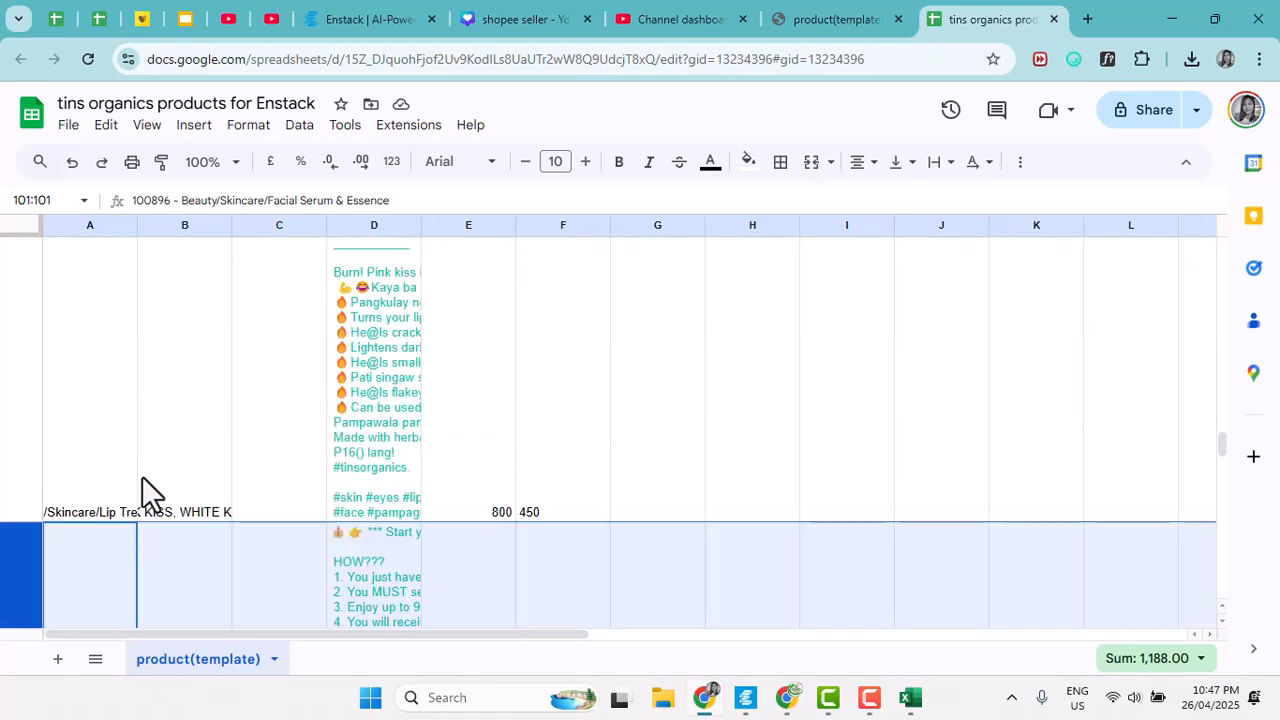
right_click(36, 492)
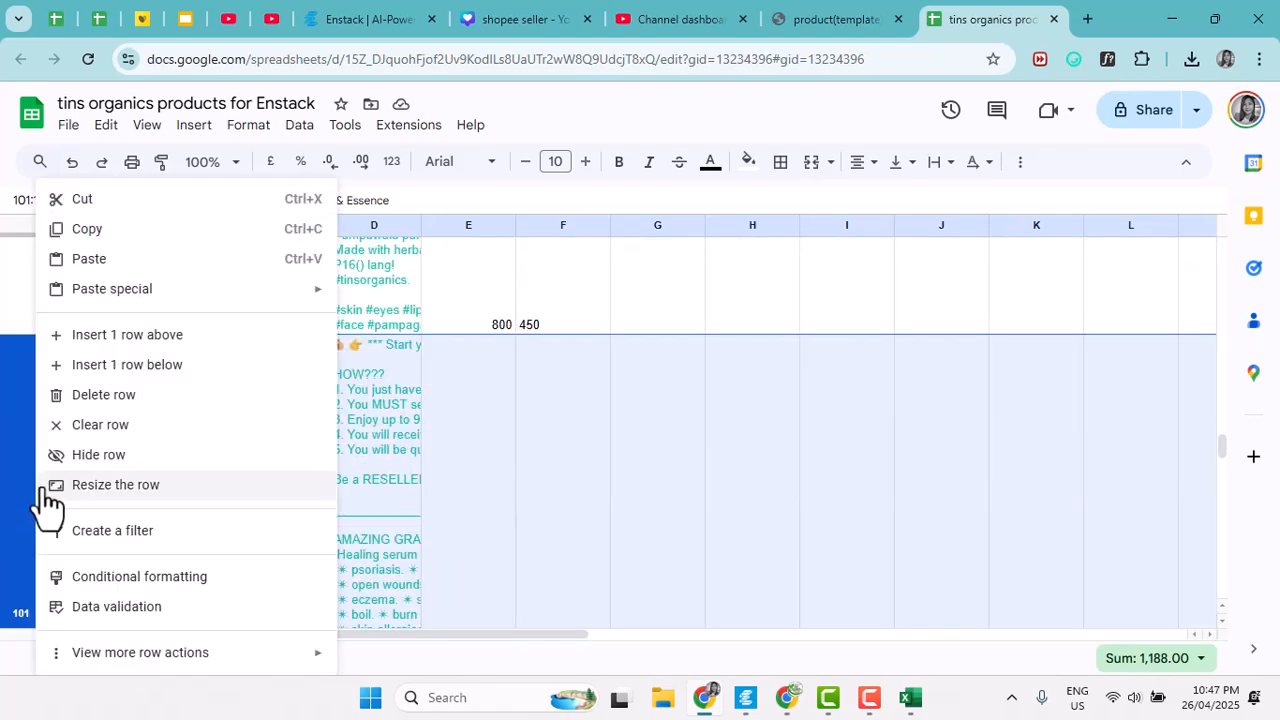
left_click(128, 398)
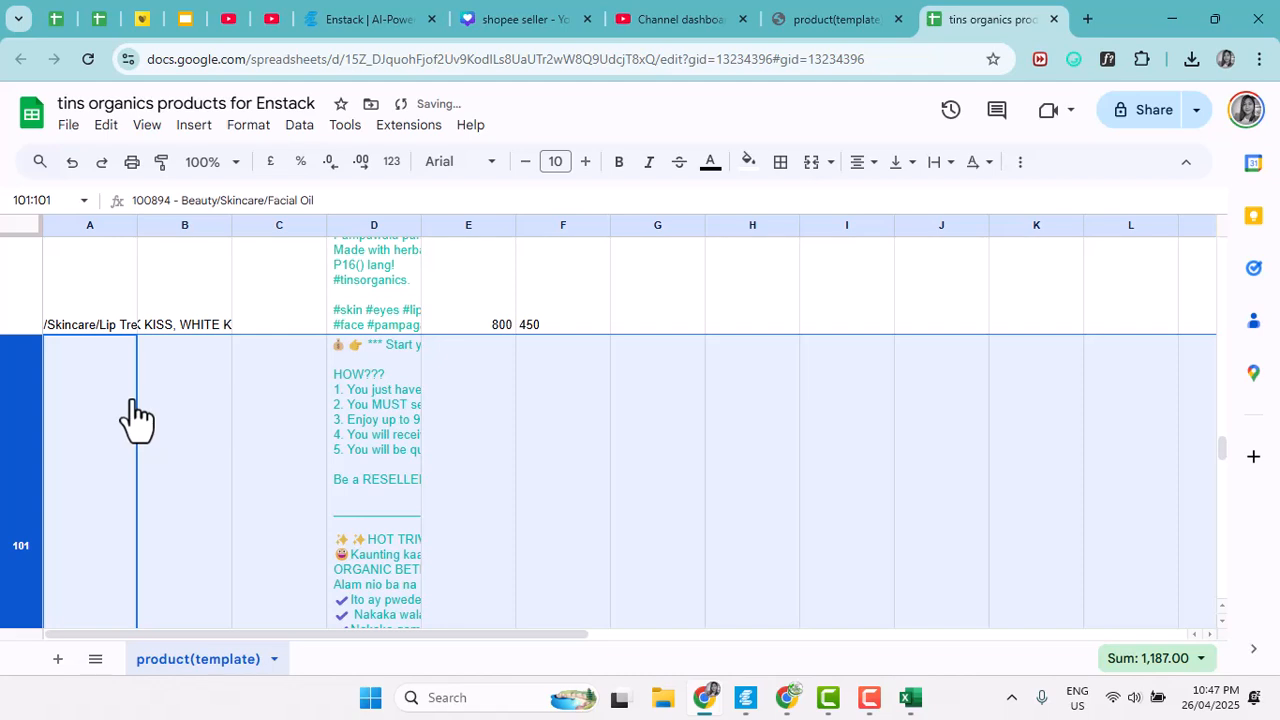
- Download the cleaned product template sheet as a comma-separated values (.csv) file
left_click(73, 293)
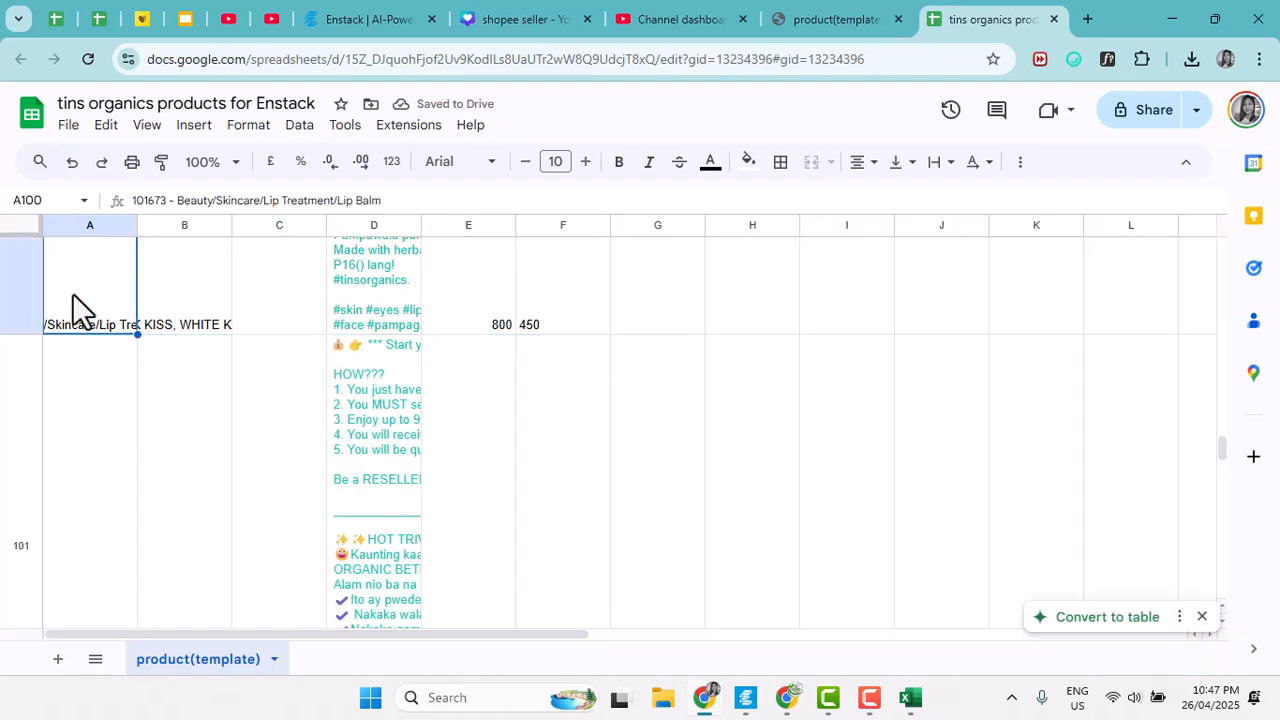
scroll(46, 475, "up", 3)
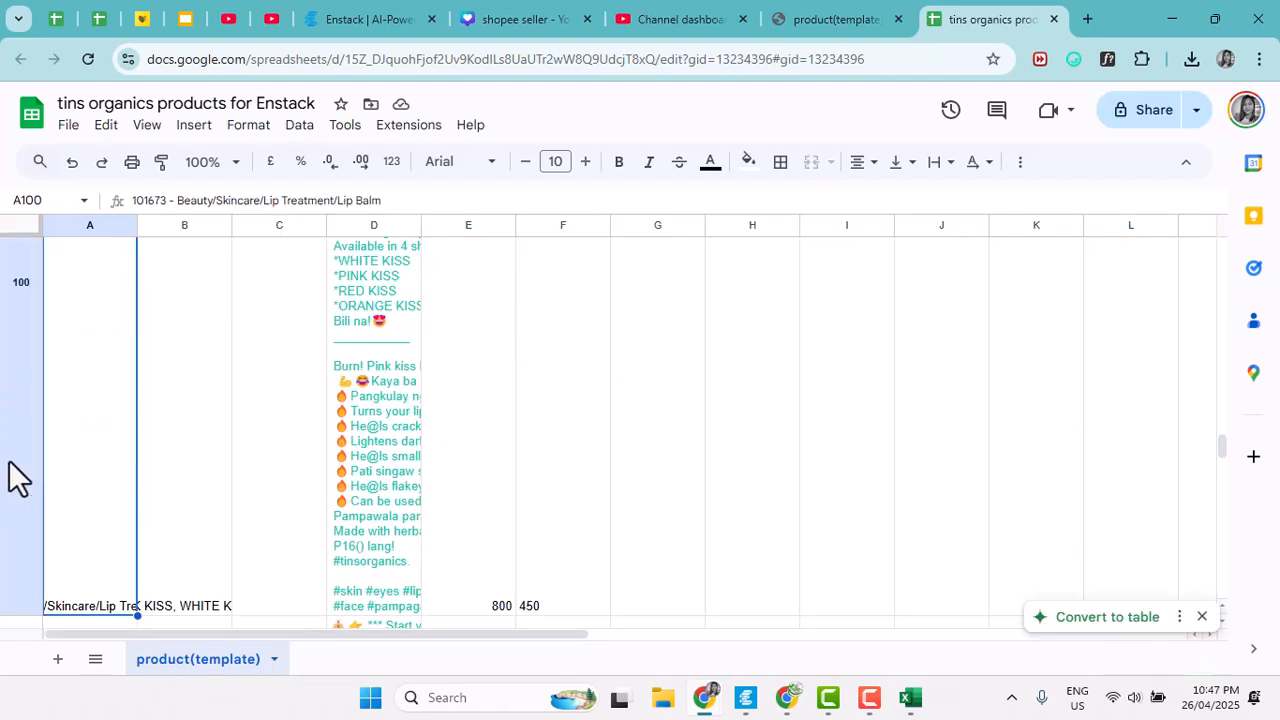
left_click(68, 124)
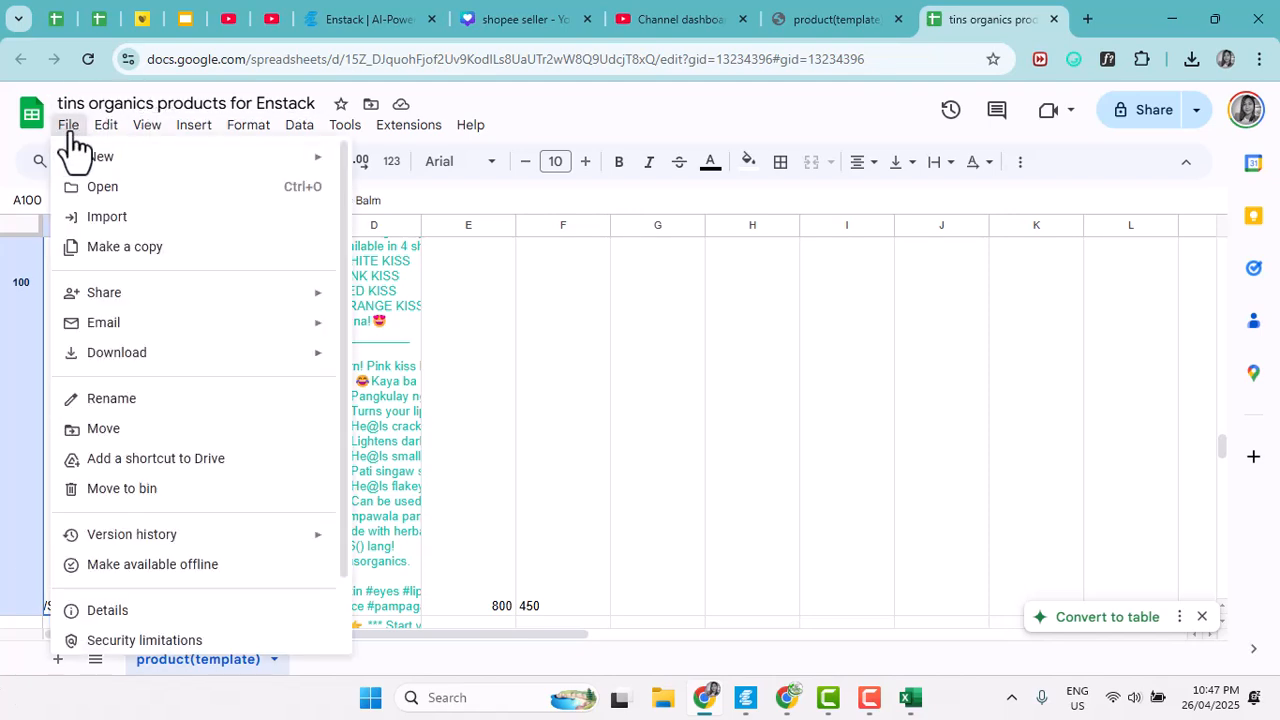
mouse_move(120, 298)
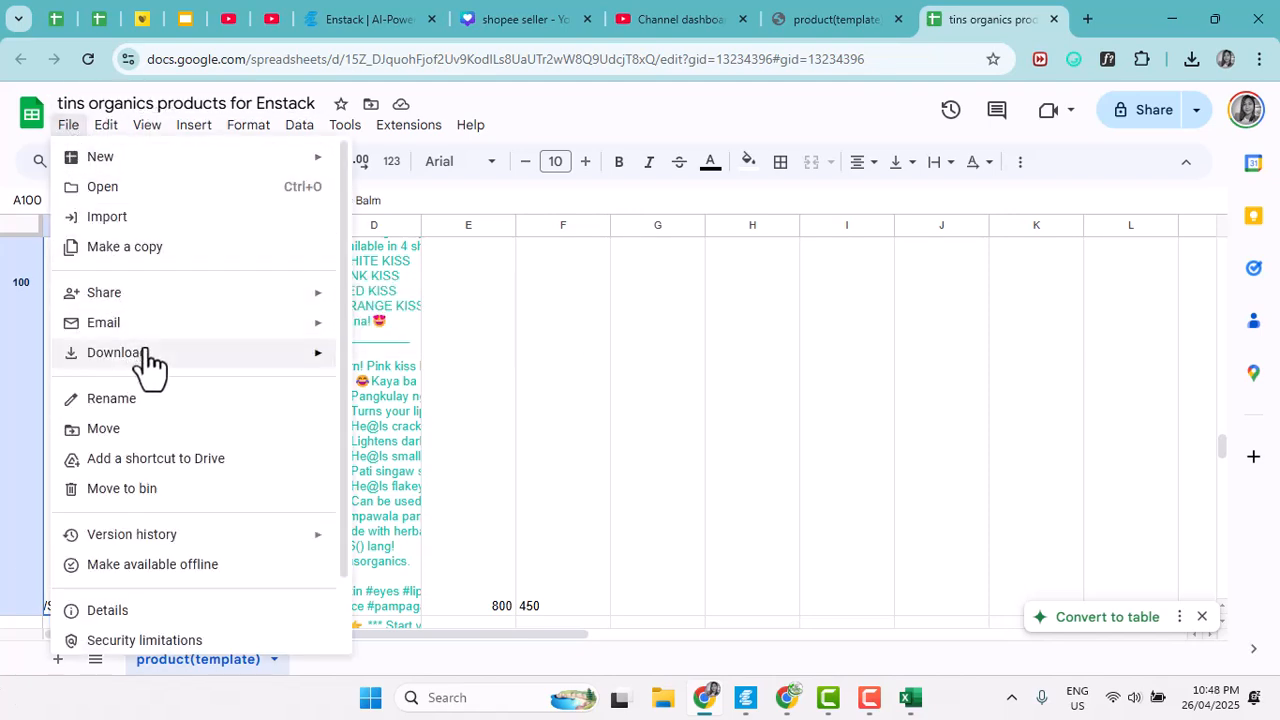
mouse_move(155, 356)
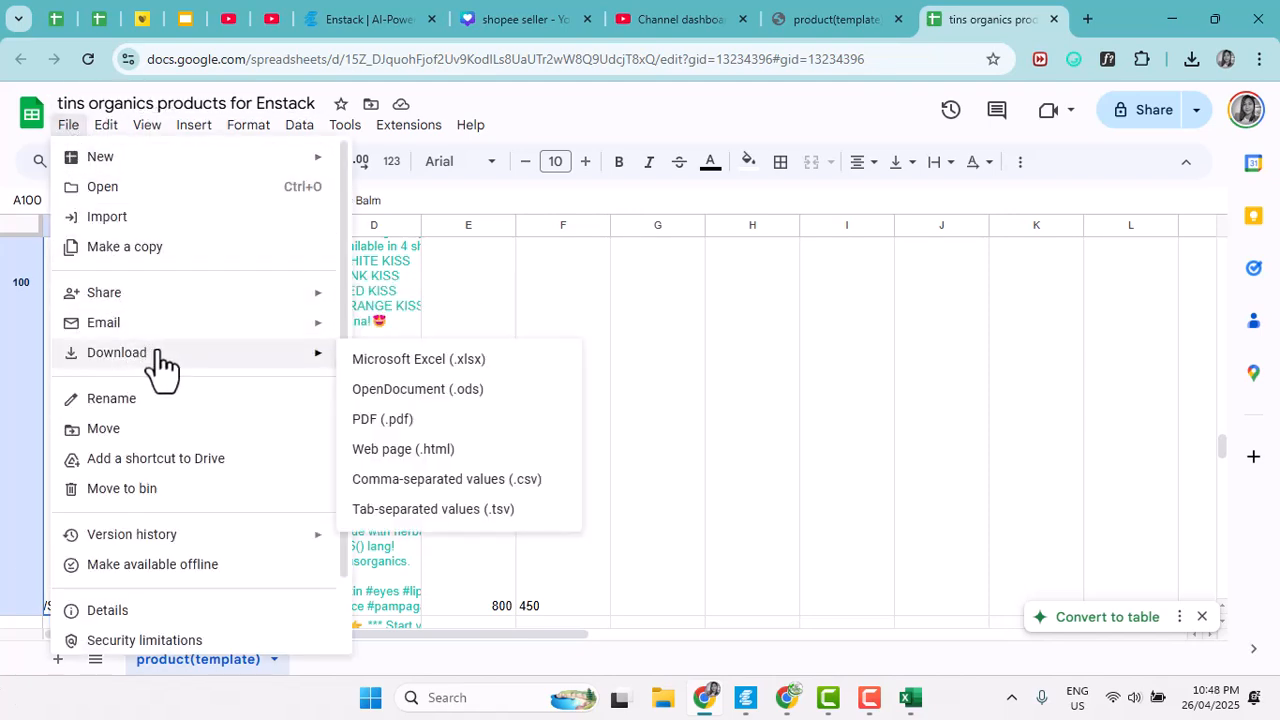
left_click(450, 480)
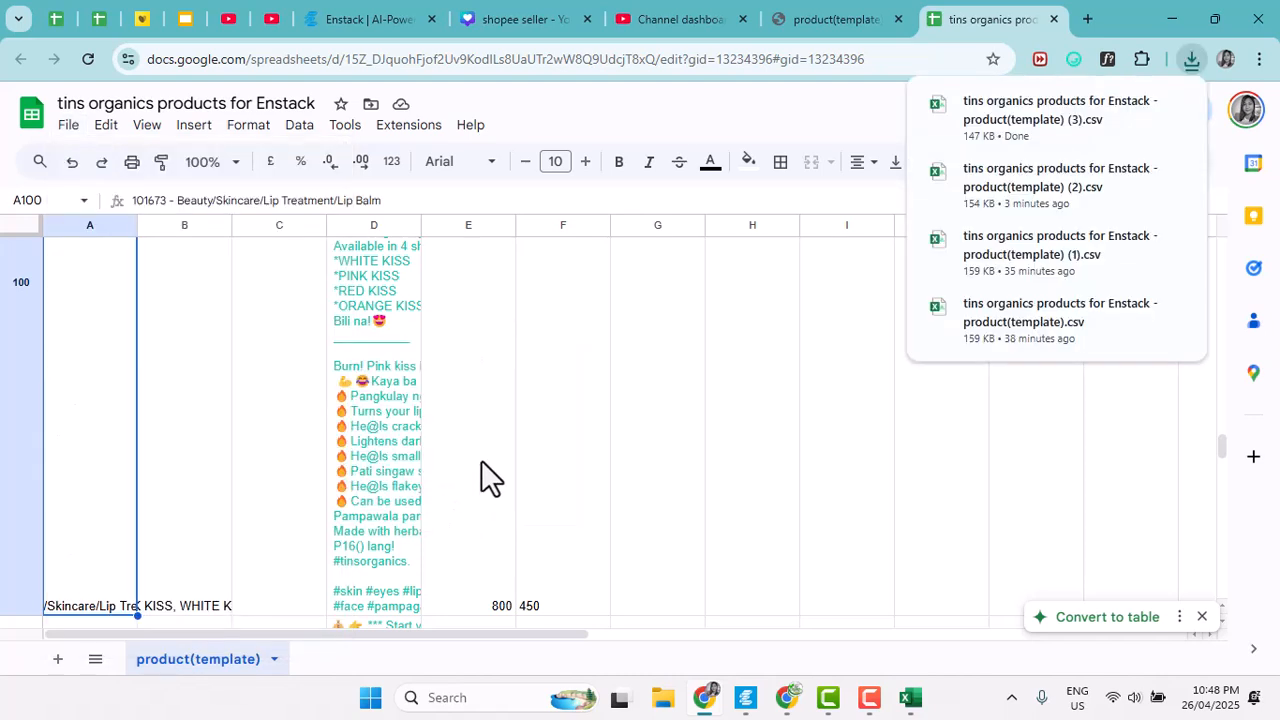
- Switch to the Enstack app and submit a new mass upload using "tins organics products for Enstack - product(template) (3).csv"
left_click(869, 698)
left_click(748, 700)
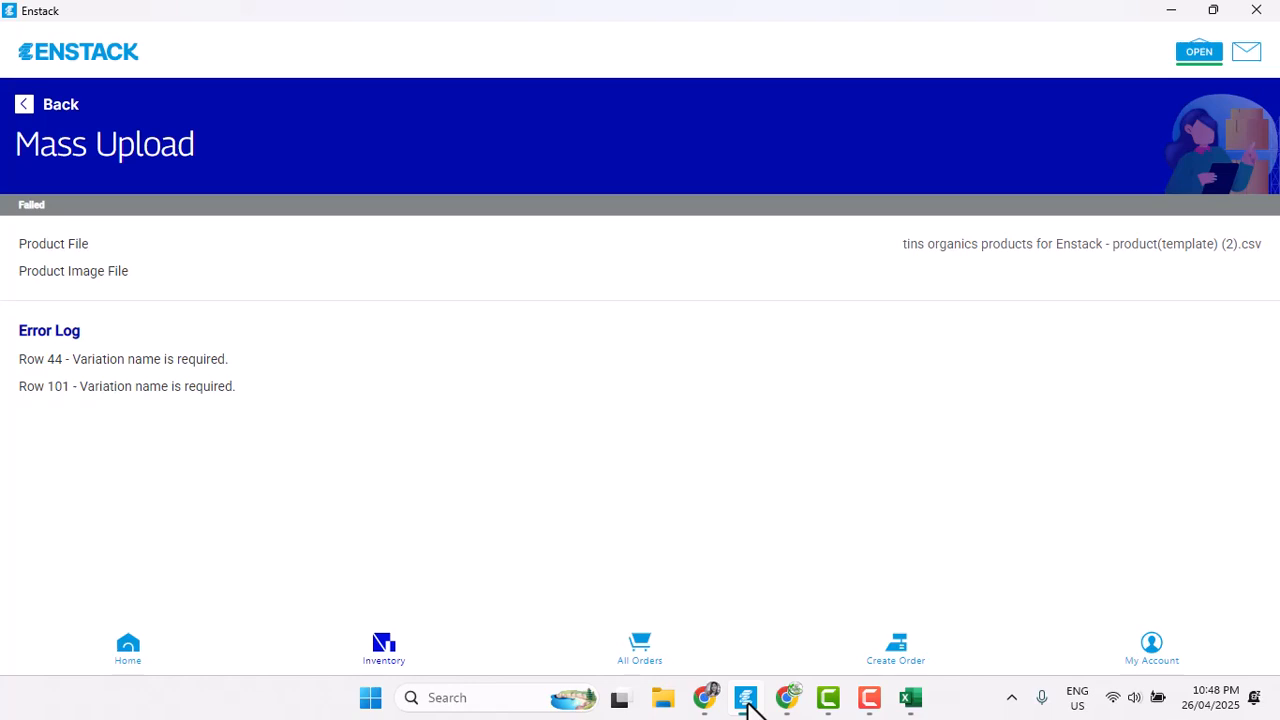
left_click(22, 105)
left_click(83, 285)
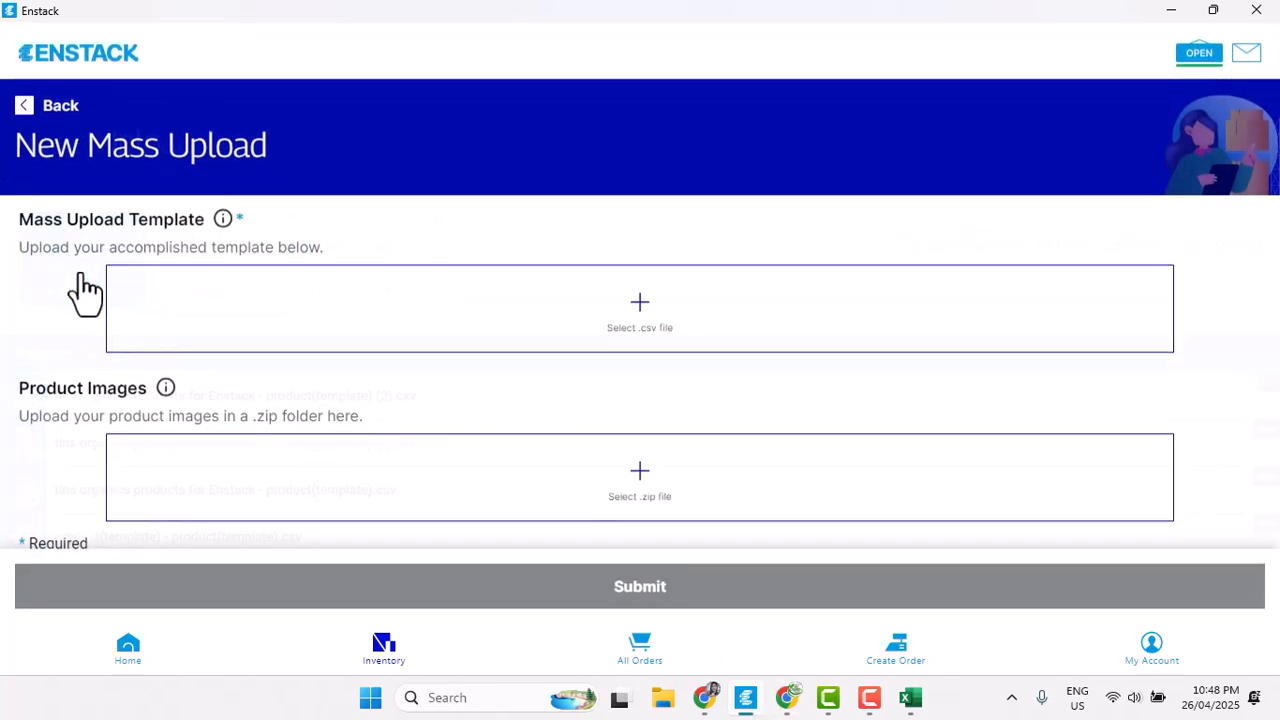
left_click(642, 310)
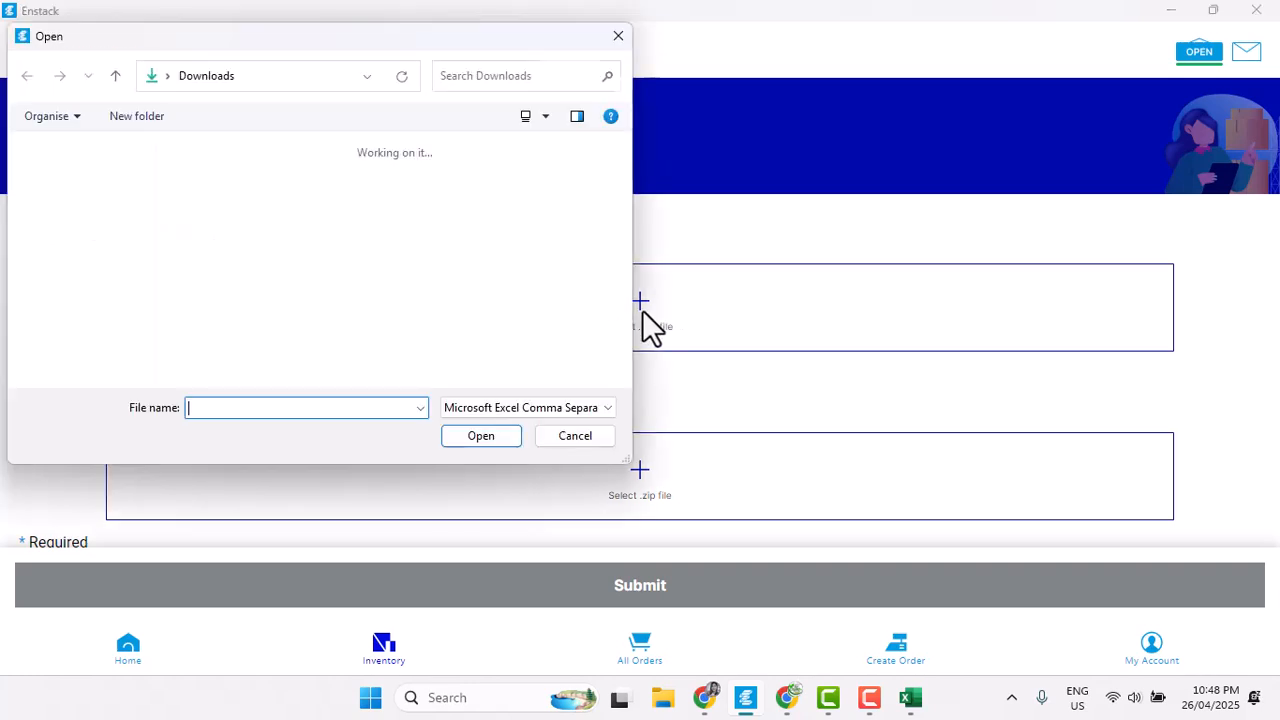
left_click(214, 258)
left_click(490, 440)
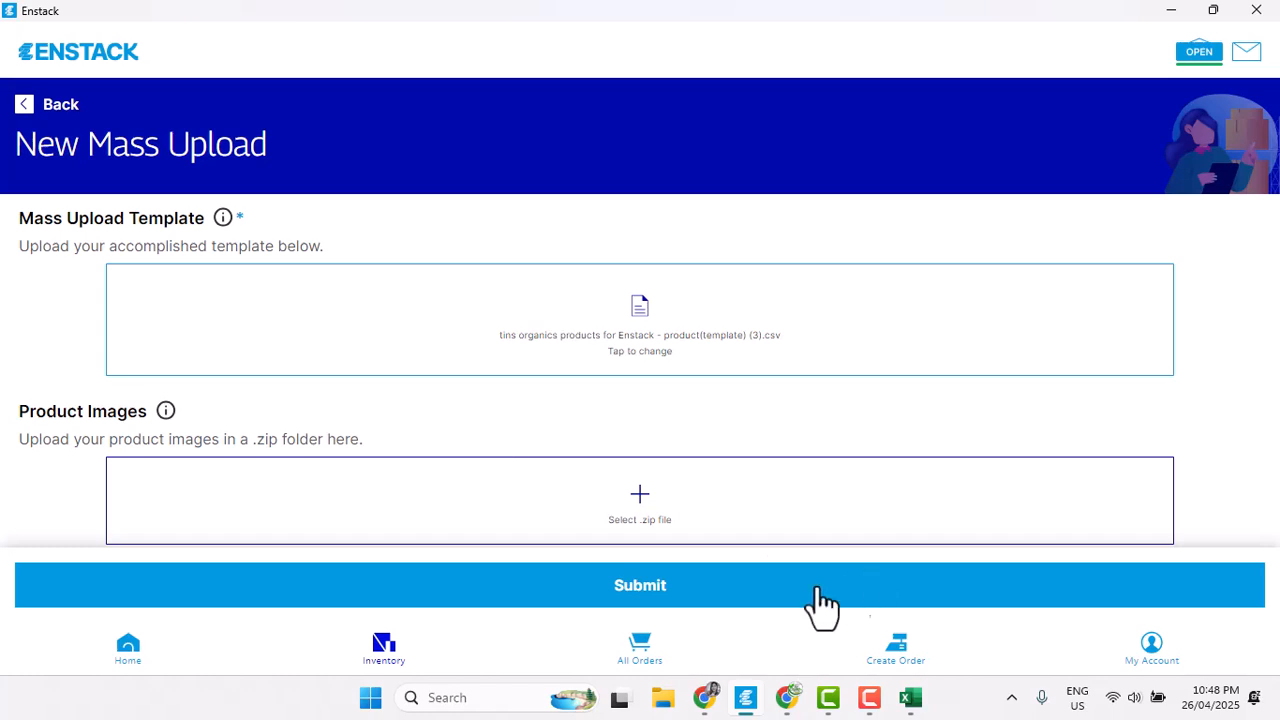
left_click(679, 597)
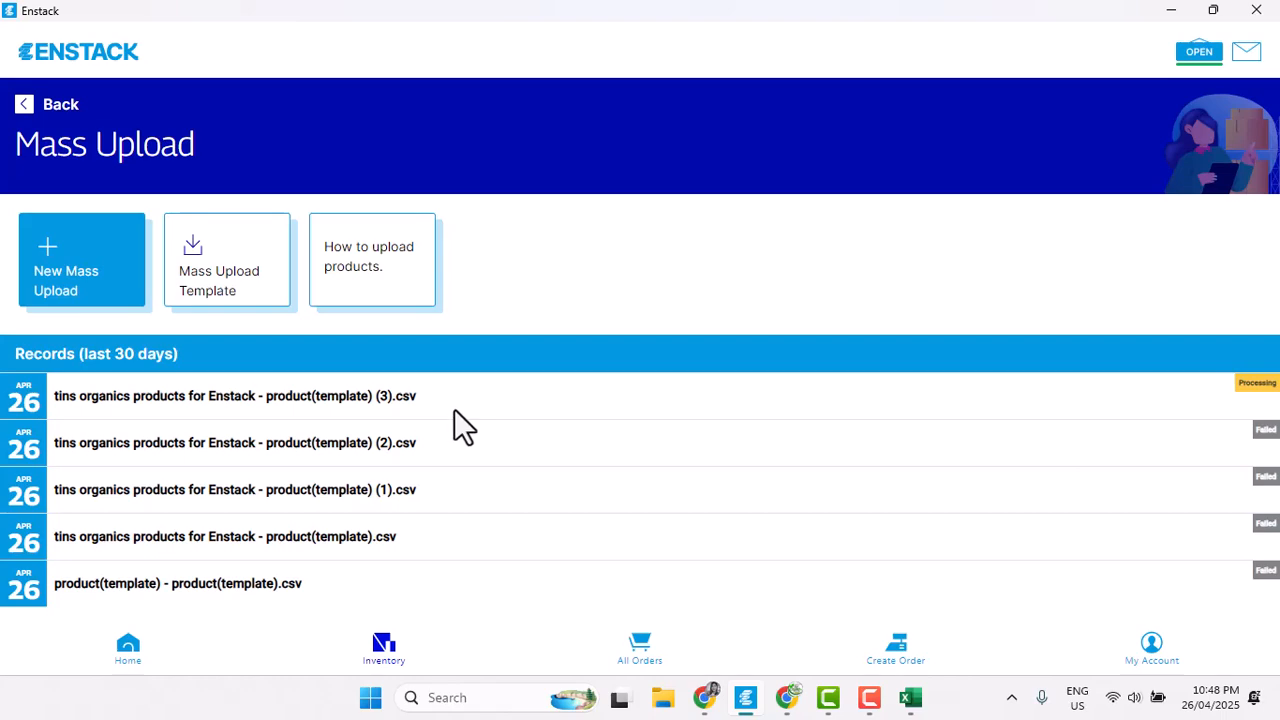
- Check the upload record of the product(template) (3).csv file for its processing status and its list of created products
left_click(485, 400)
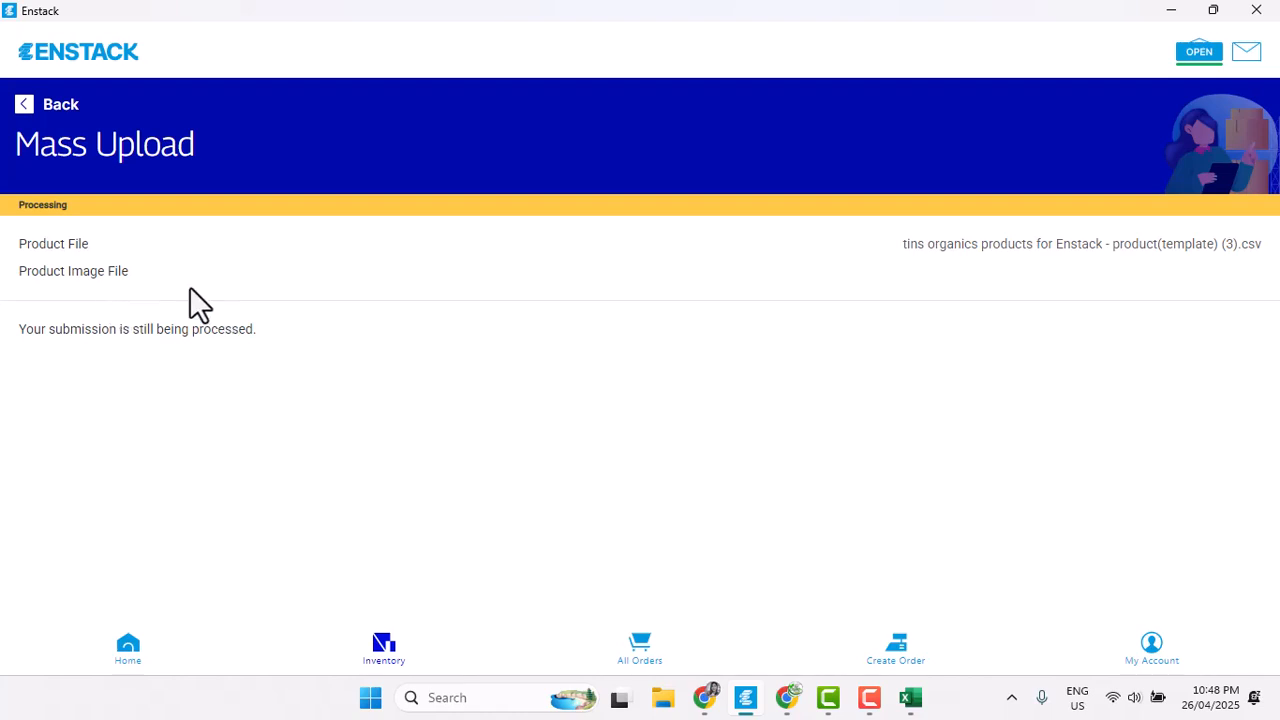
left_click(22, 105)
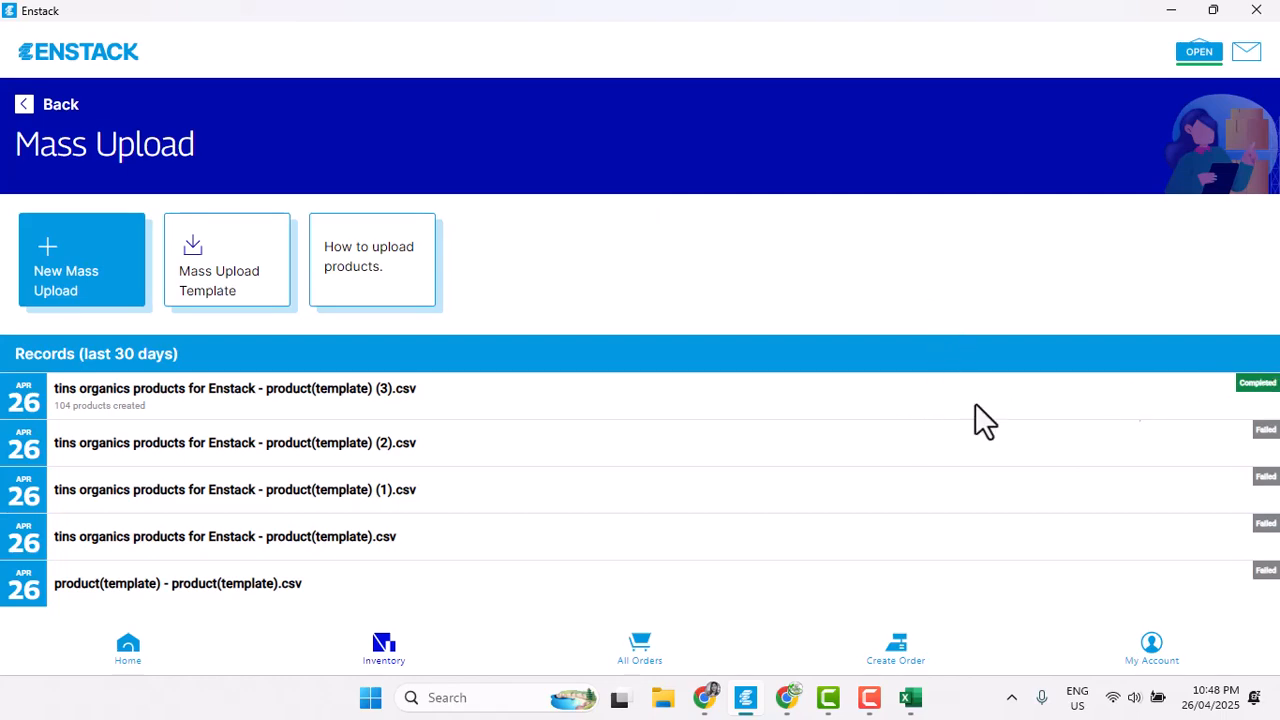
left_click(539, 396)
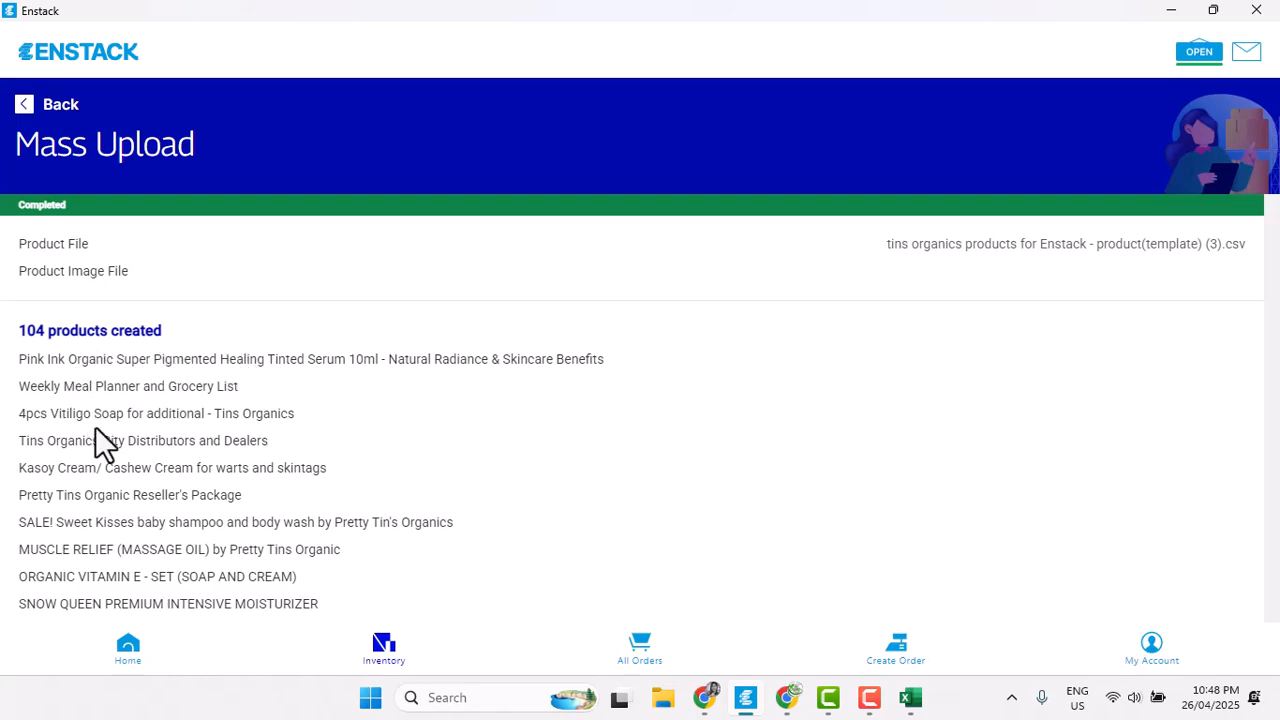
scroll(190, 465, "down", 5)
scroll(196, 478, "down", 20)
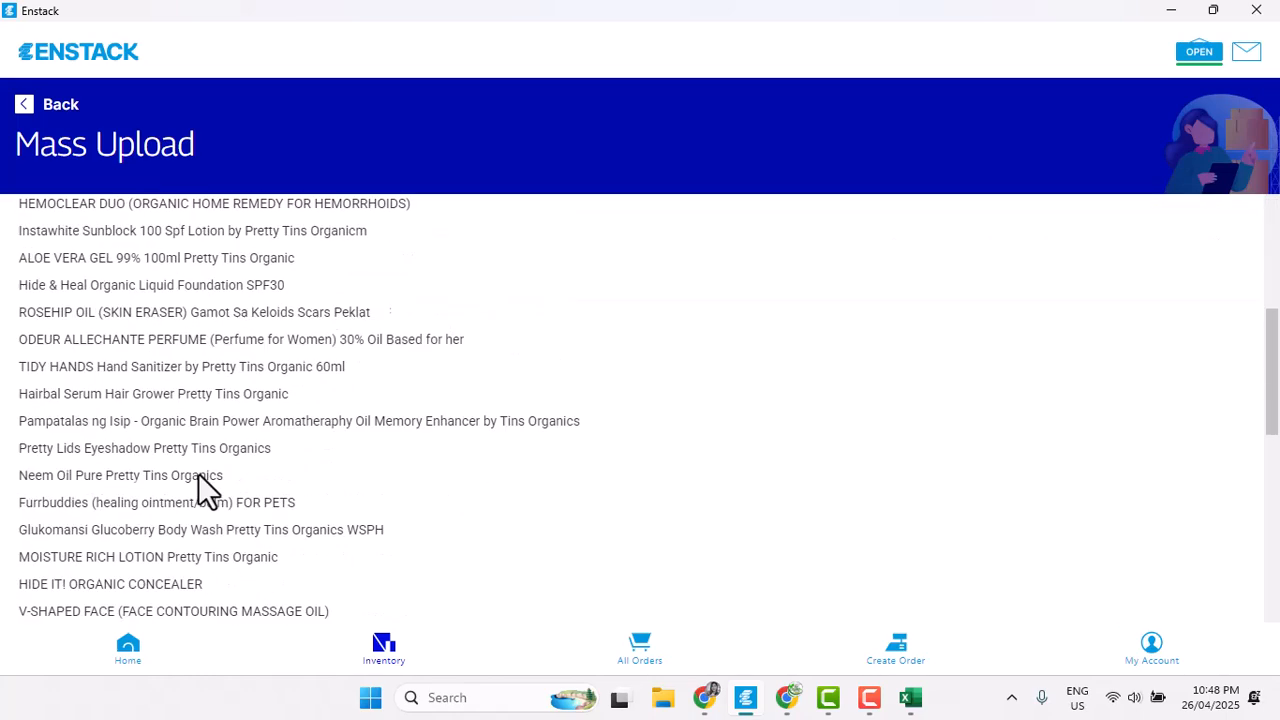
scroll(210, 478, "up", 20)
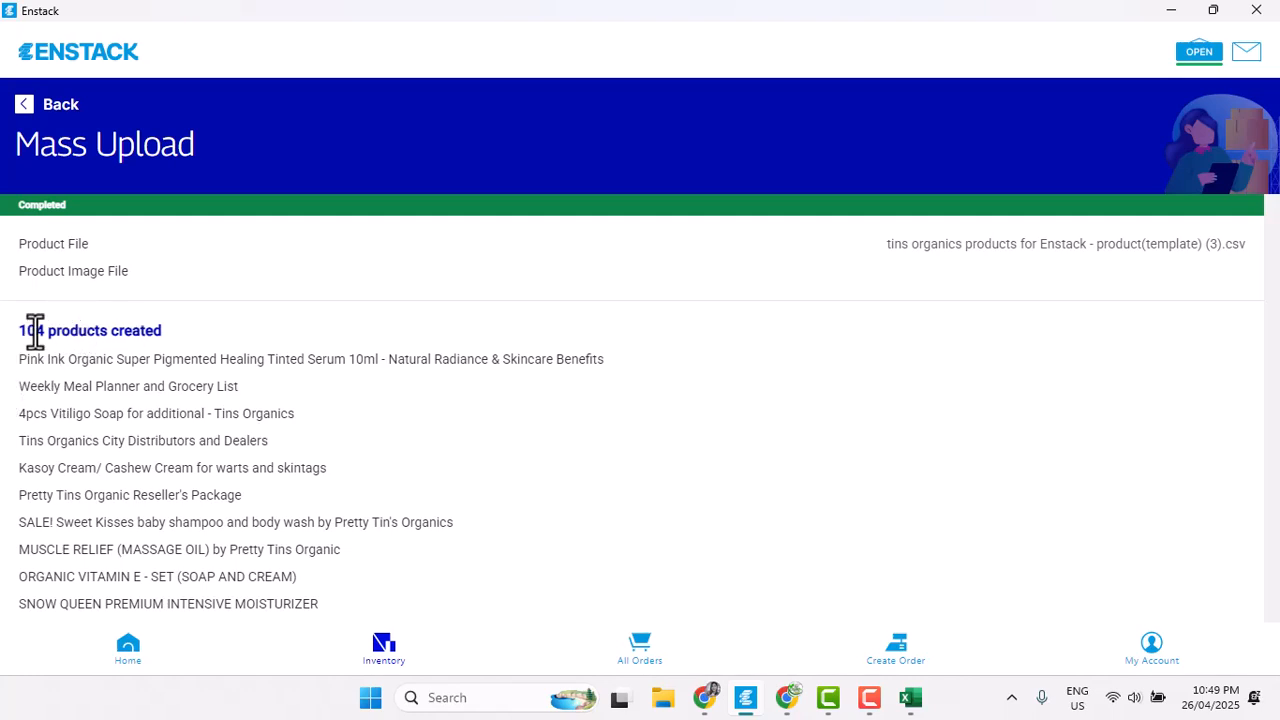
left_click_drag(24, 330, 269, 340)
left_click(264, 369)
scroll(644, 450, "down", 1)
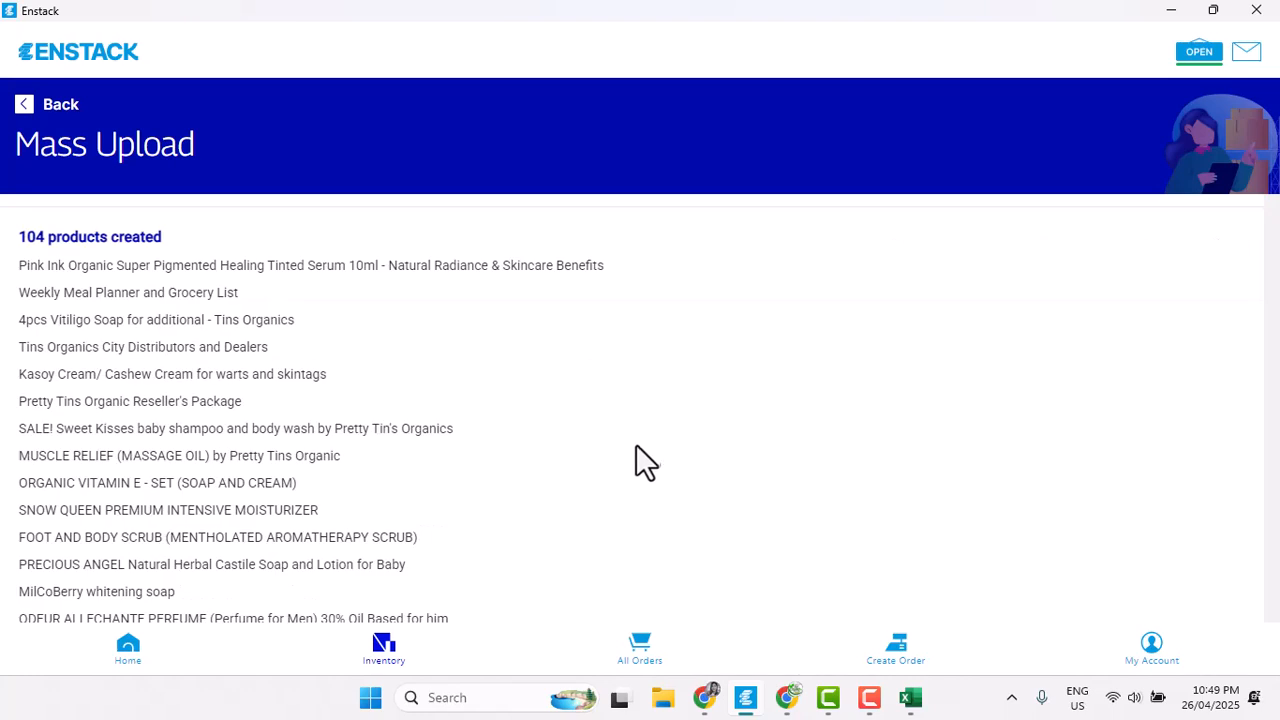
- Return to the Enstack home page for the store link and open enstack.ph/elpamart in a new Chrome tab
left_click(128, 648)
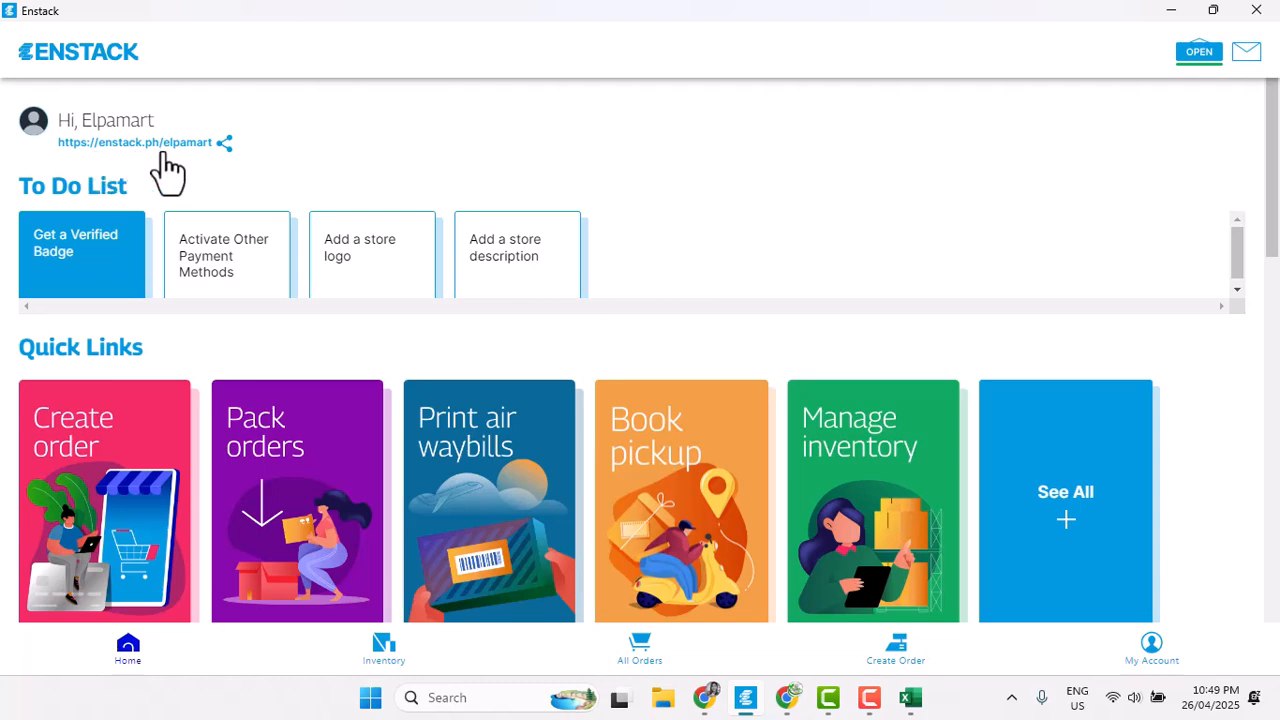
left_click(763, 706)
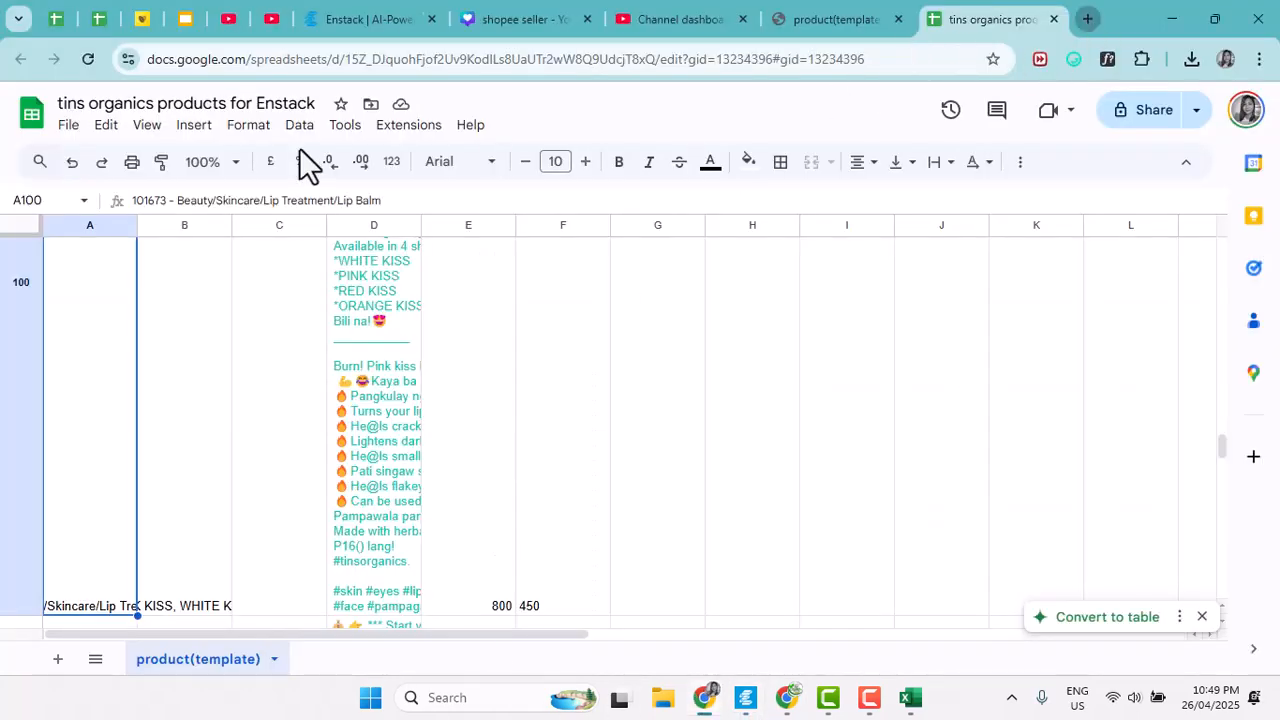
key("ctrl+t")
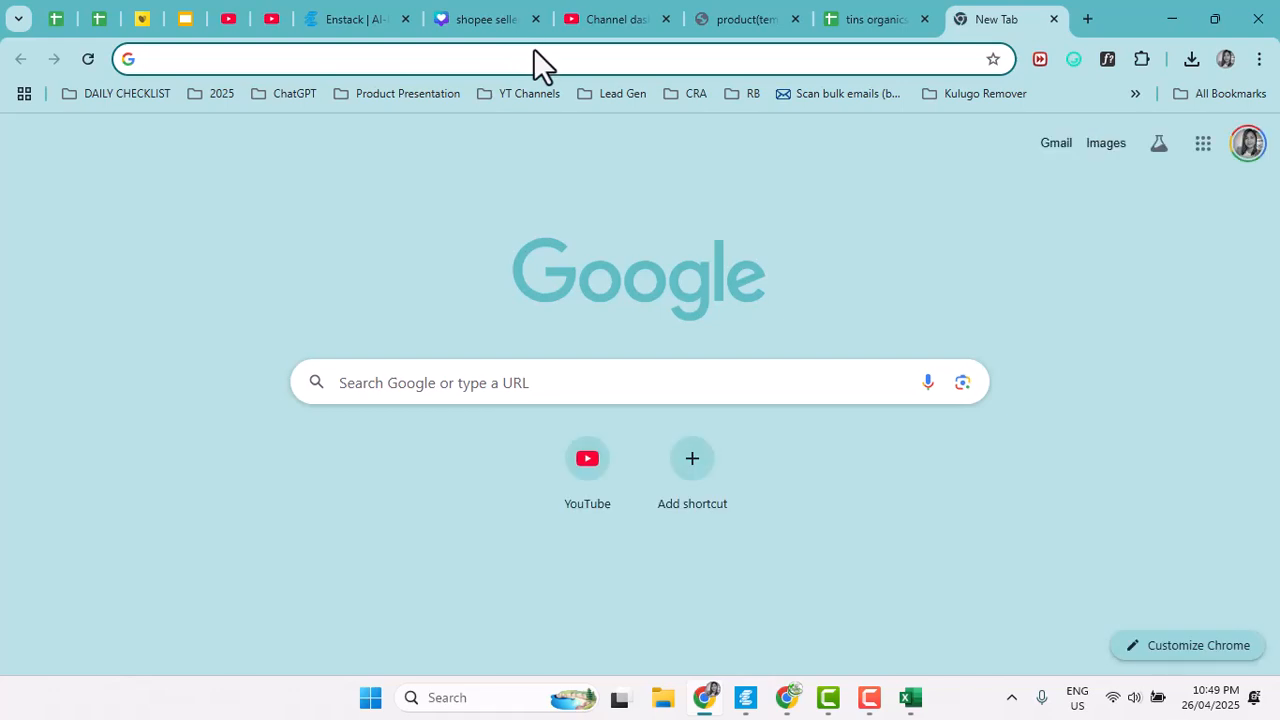
type("e")
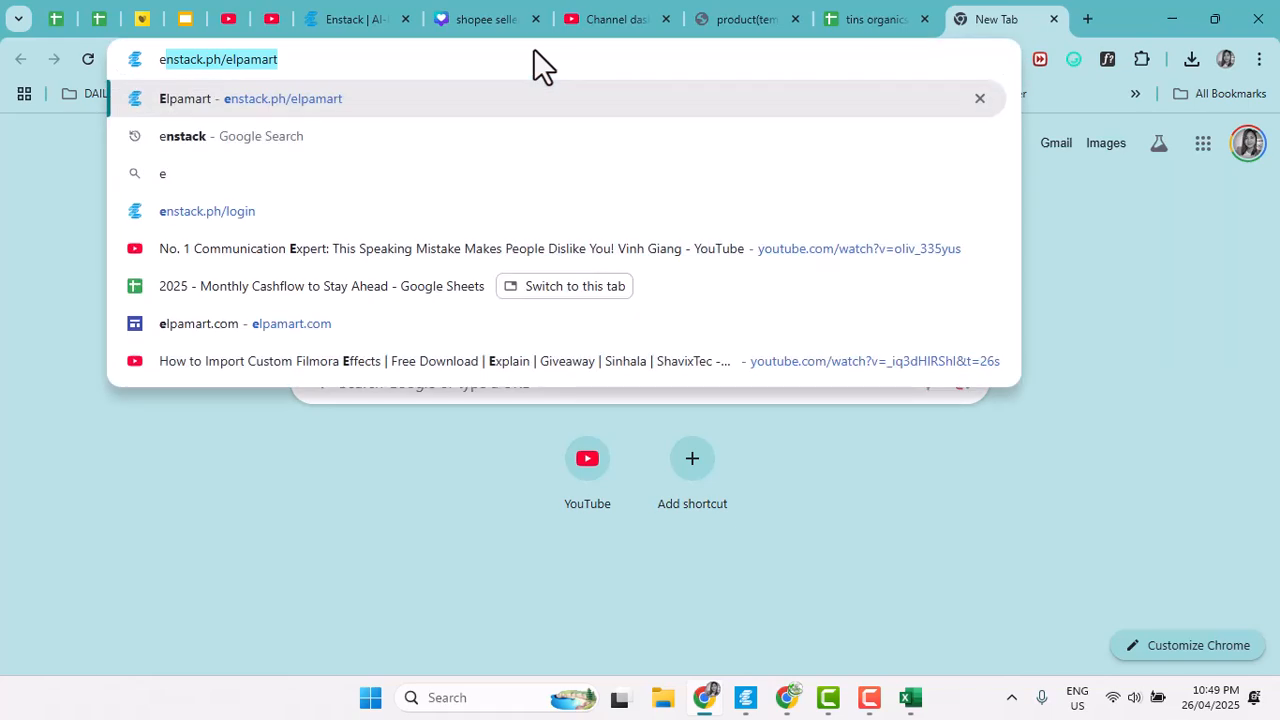
key("Return")
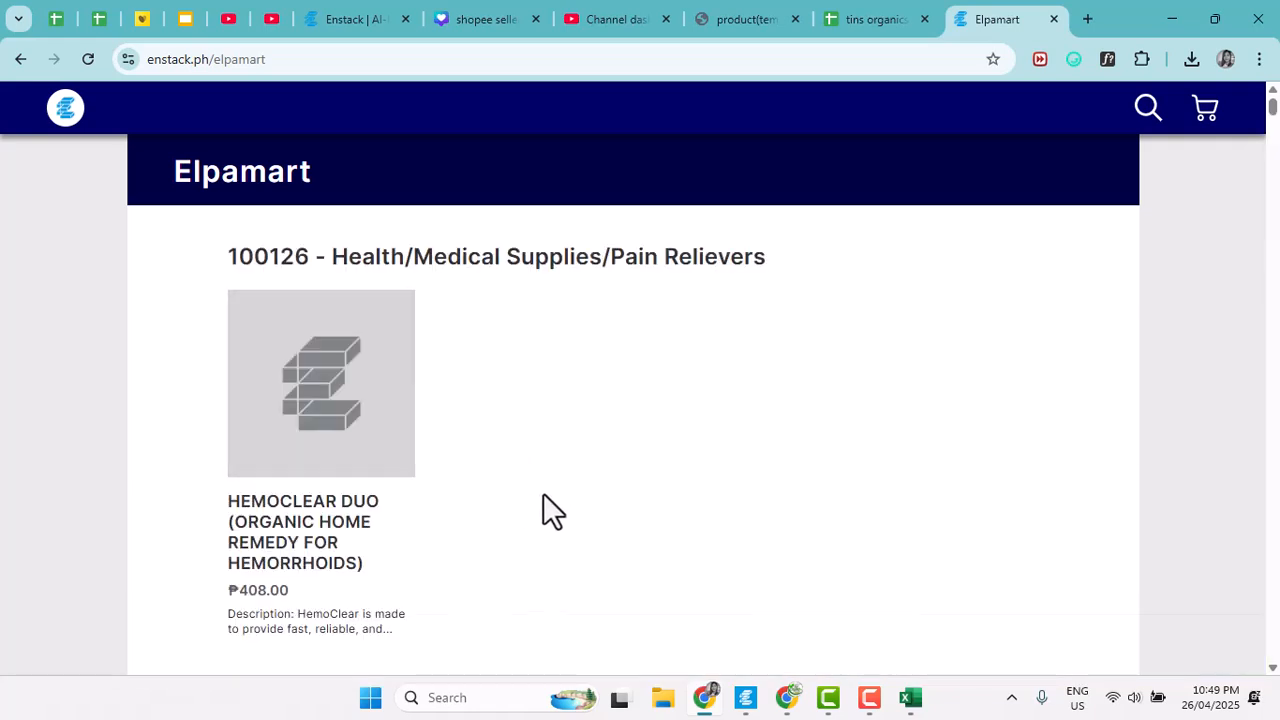
- Look through the Elpamart storefront's categories and examine the uploaded products' names, prices, descriptions and images
scroll(553, 512, "down", 6)
scroll(548, 492, "down", 8)
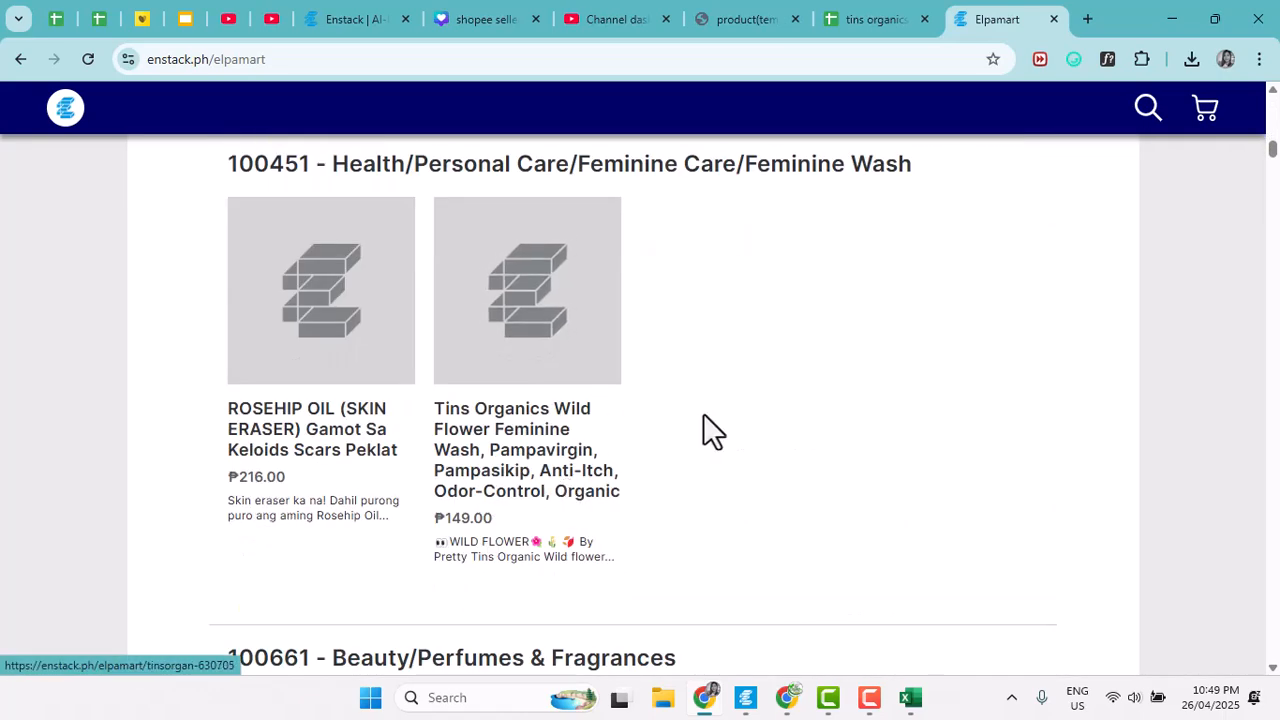
scroll(699, 413, "down", 8)
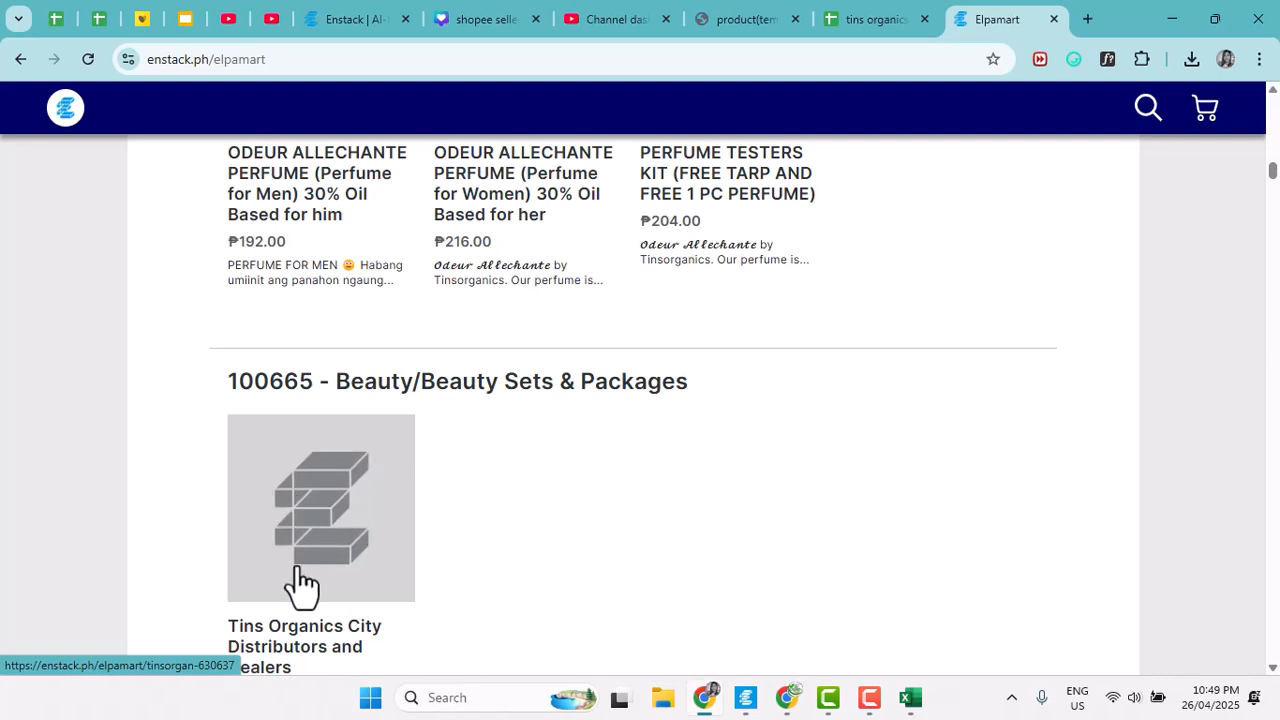
scroll(302, 585, "down", 10)
scroll(330, 550, "down", 12)
scroll(340, 545, "down", 7)
left_click_drag(1274, 290, 1274, 100)
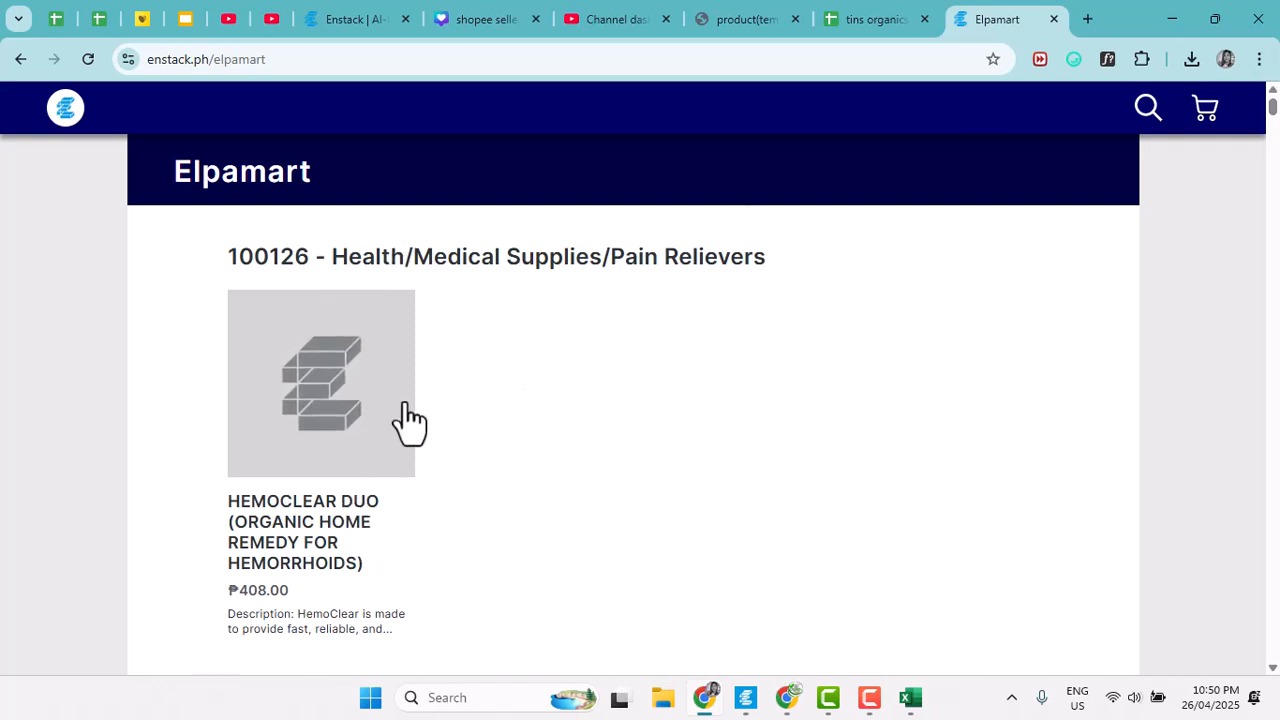
scroll(400, 423, "down", 9)
scroll(420, 426, "up", 8)
scroll(431, 430, "up", 1)
left_click(789, 699)
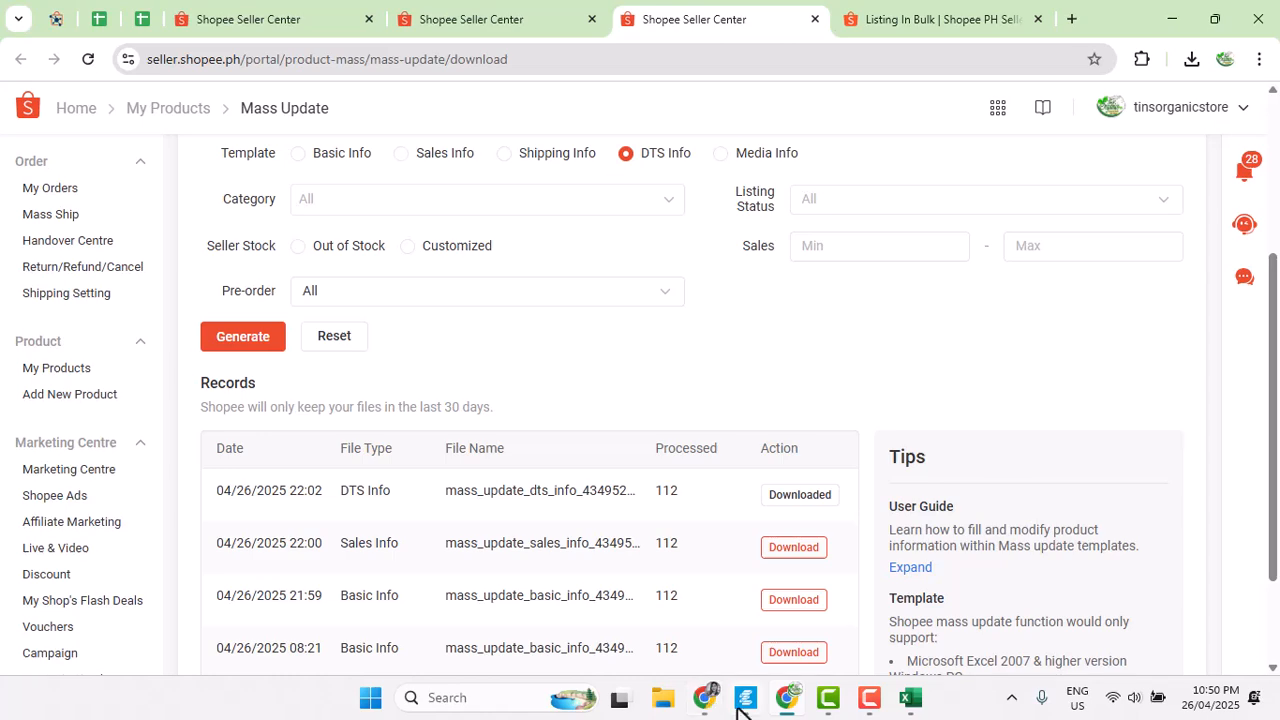
left_click(745, 705)
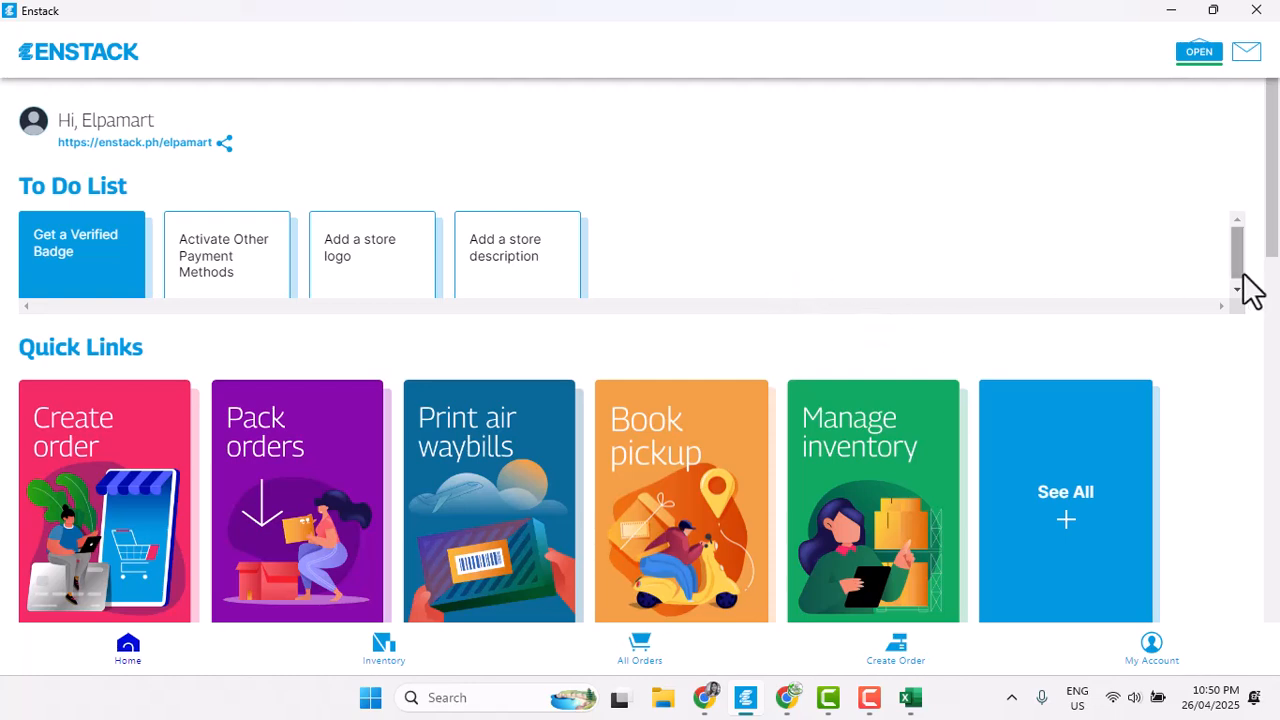
scroll(1238, 264, "down", 1)
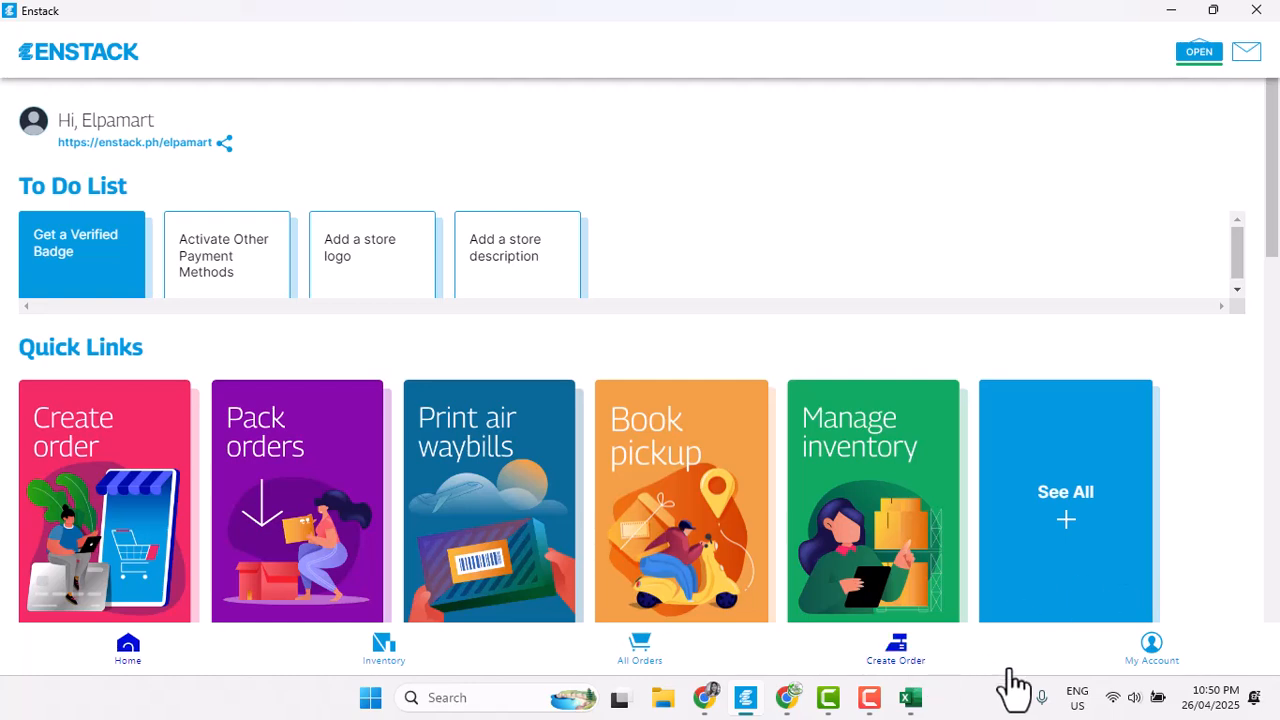
left_click(869, 697)
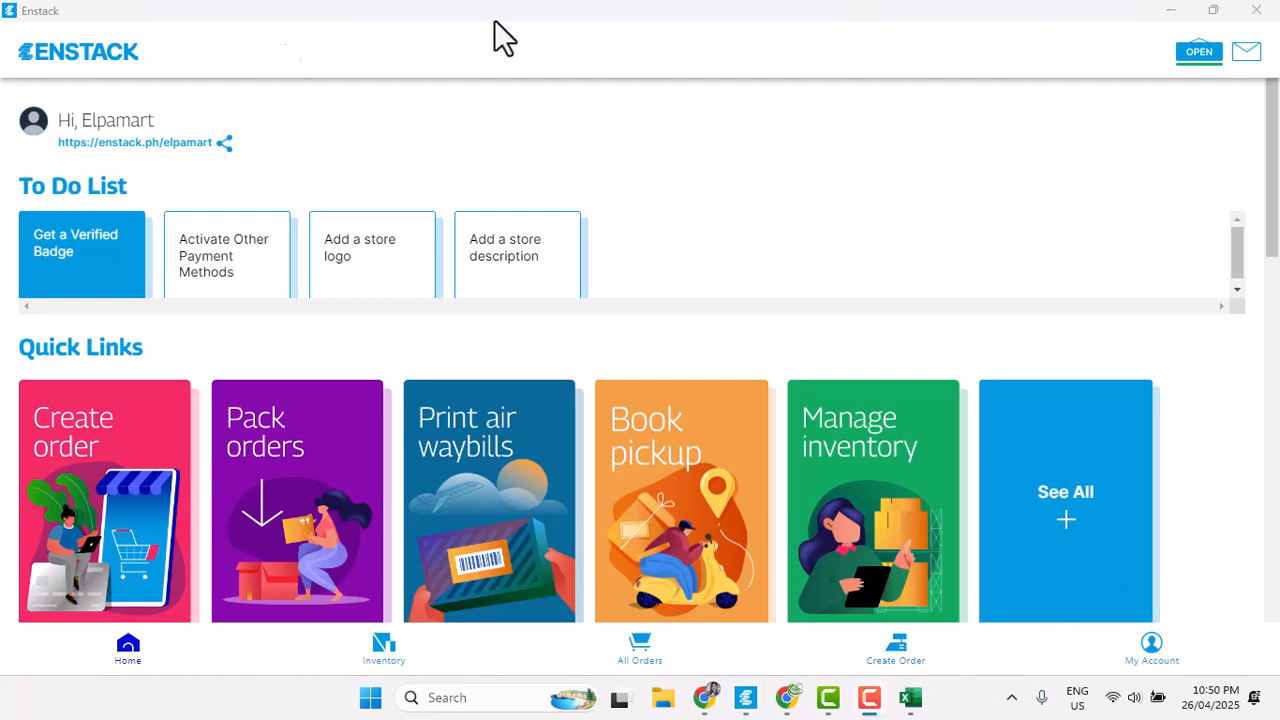